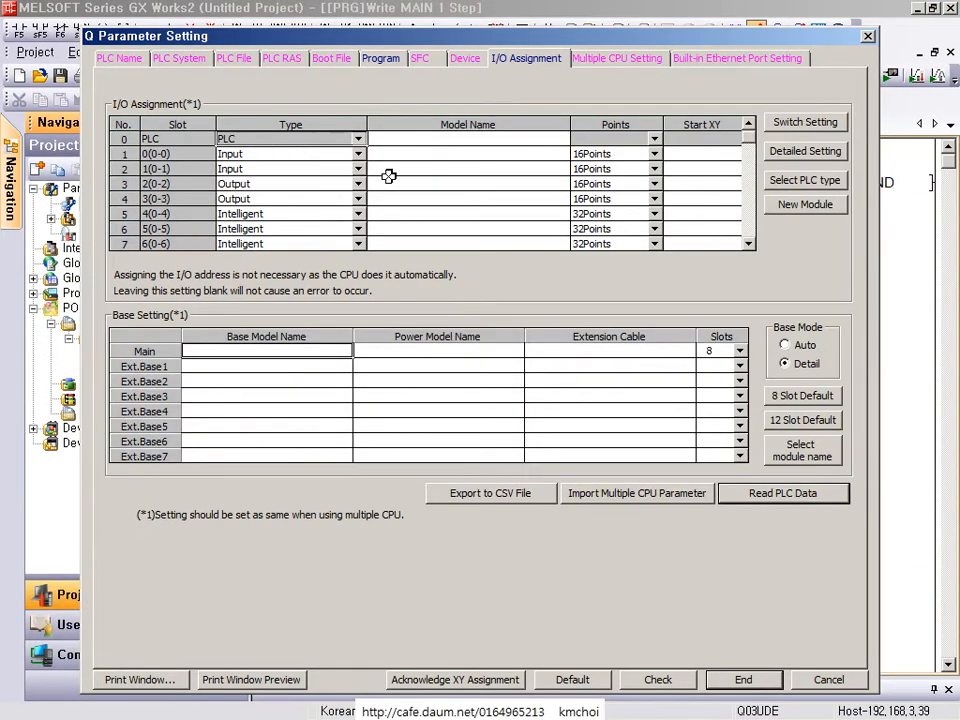
- Examine the module types and point counts assigned to slots 0 to 7 in the I/O assignment table
scroll(315, 180, down, 1)
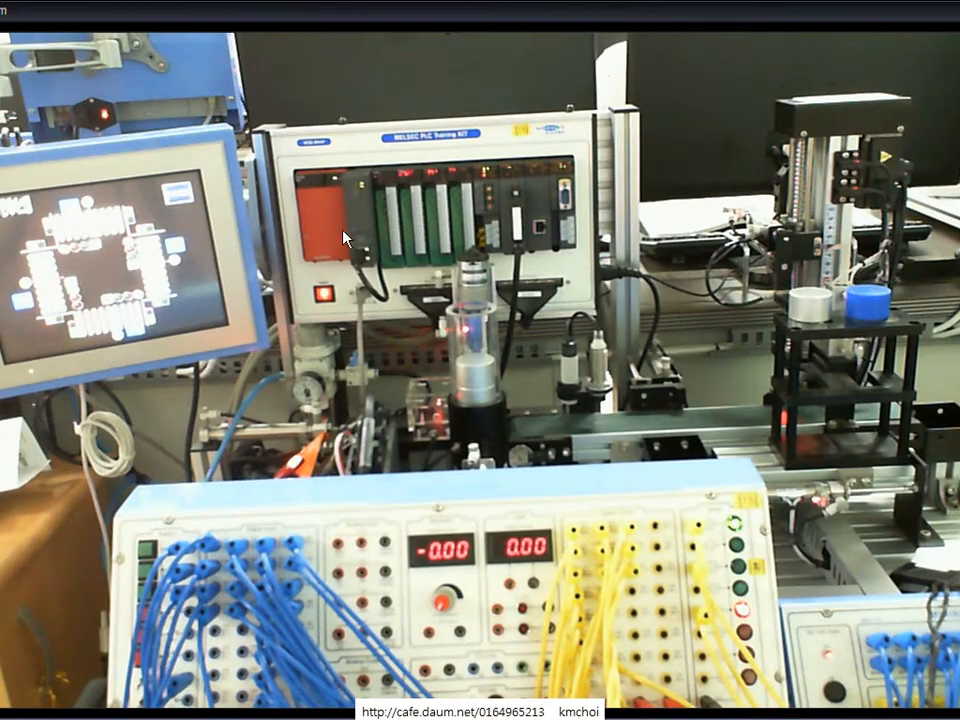
key(alt+Tab)
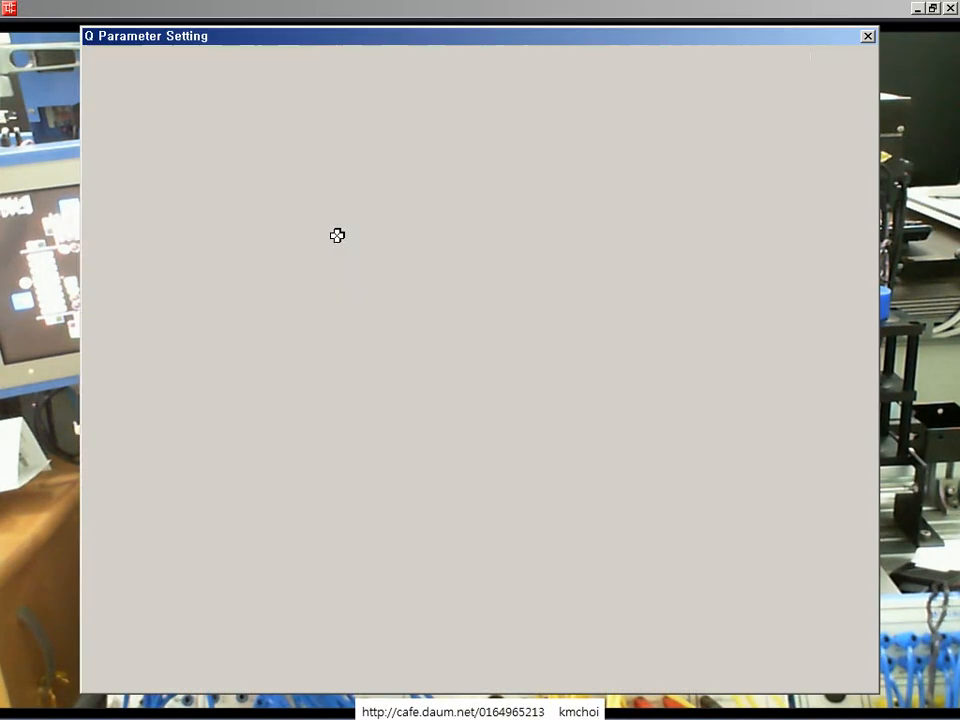
key(ctrl+2)
mouse_move(108, 171)
mouse_down()
mouse_move(381, 194)
mouse_move(765, 194)
mouse_move(752, 196)
mouse_up()
key(Escape)
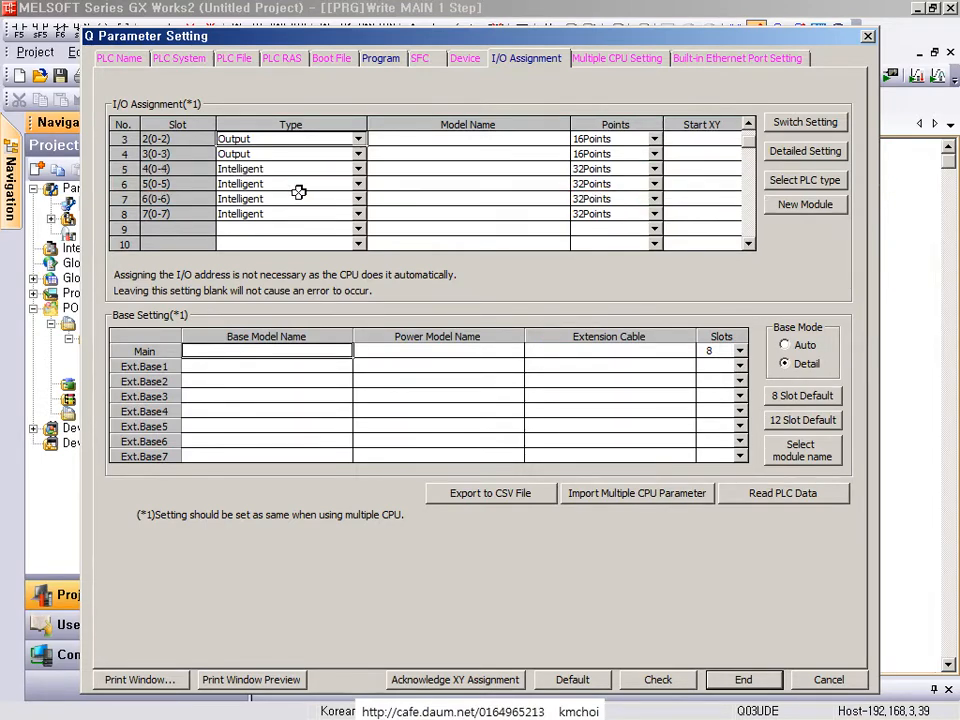
scroll(600, 184, up, 1)
key(ctrl+1)
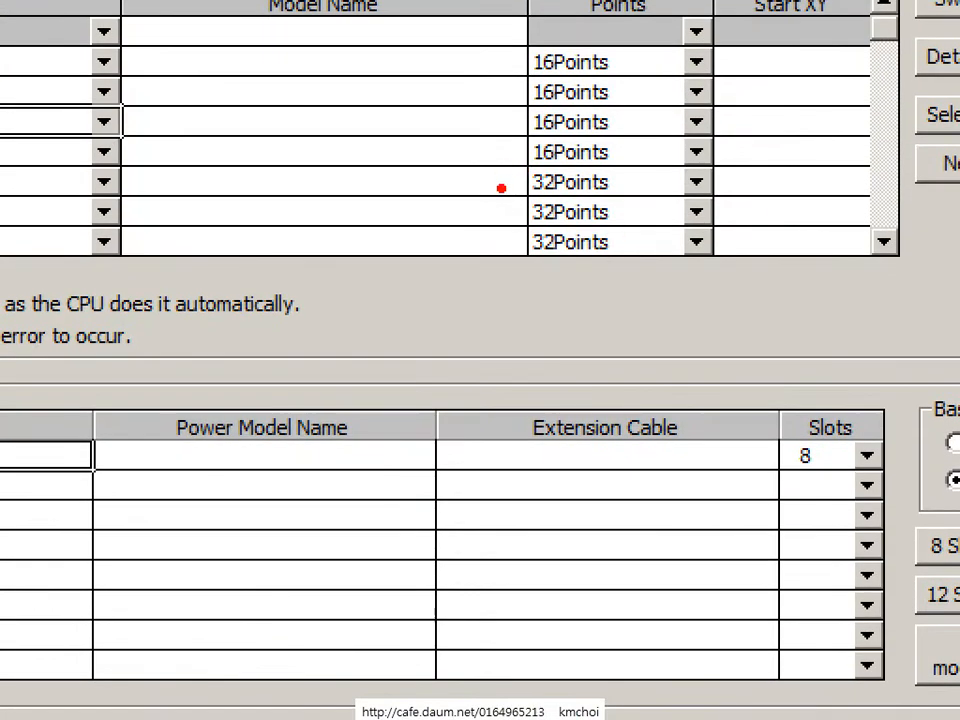
drag(556, 217, 670, 240)
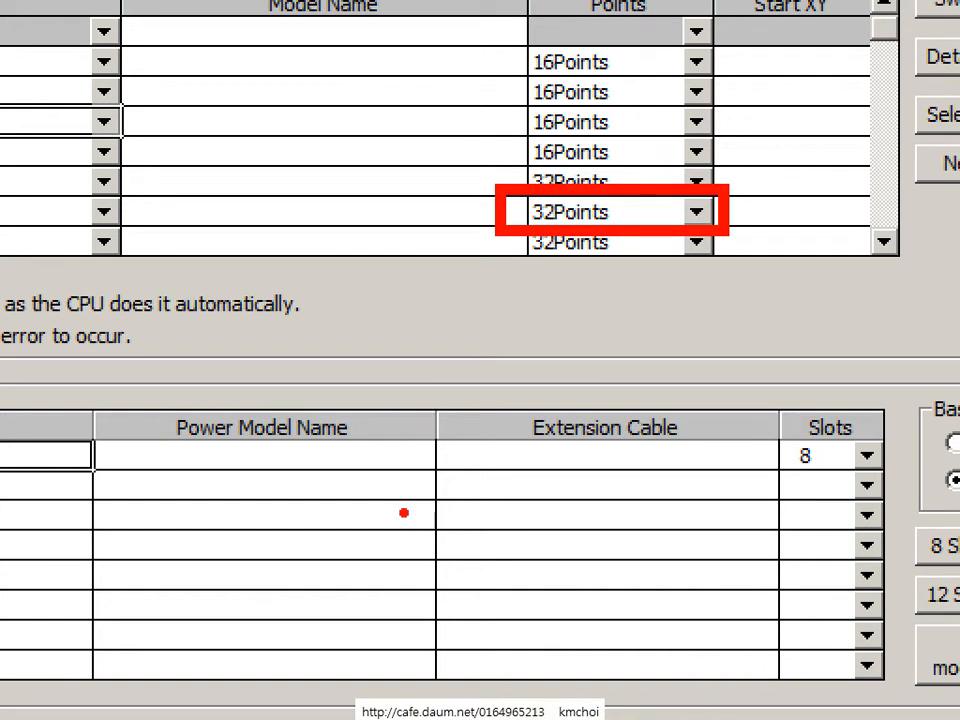
key(Escape)
key(ctrl+1)
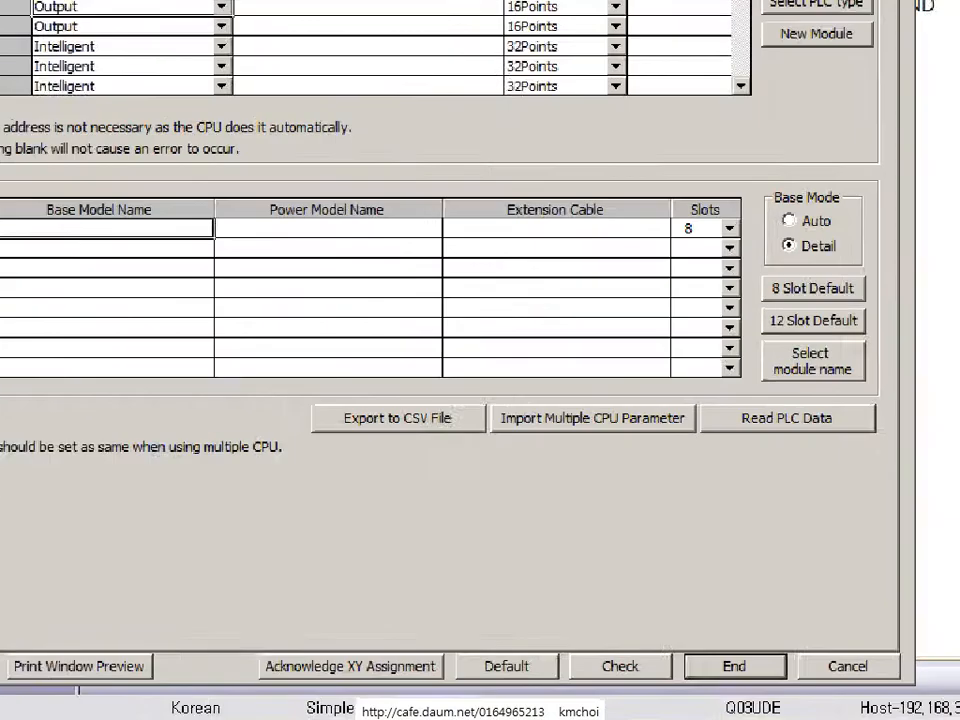
drag(645, 548, 842, 686)
key(Escape)
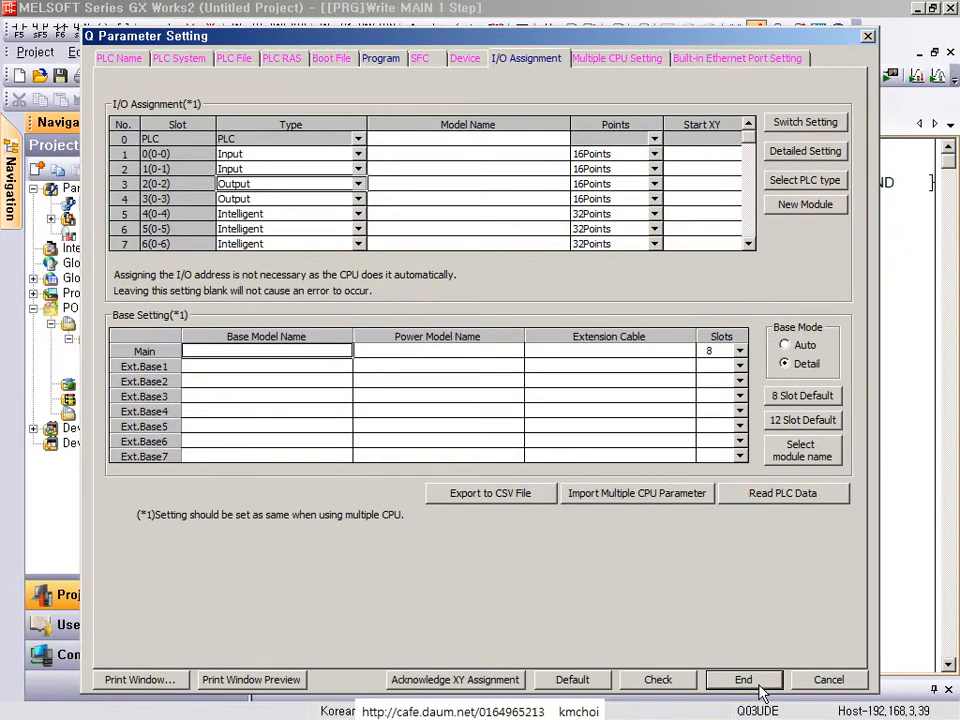
- Review the Points and Start XY columns of the I/O assignment and accept the PLC parameter settings
key(ctrl+2)
mouse_move(656, 135)
mouse_down()
mouse_move(738, 255)
mouse_move(759, 259)
mouse_up()
mouse_move(563, 128)
mouse_down()
mouse_move(626, 265)
mouse_move(566, 137)
mouse_move(643, 265)
mouse_up()
key(ctrl+z)
key(ctrl+z)
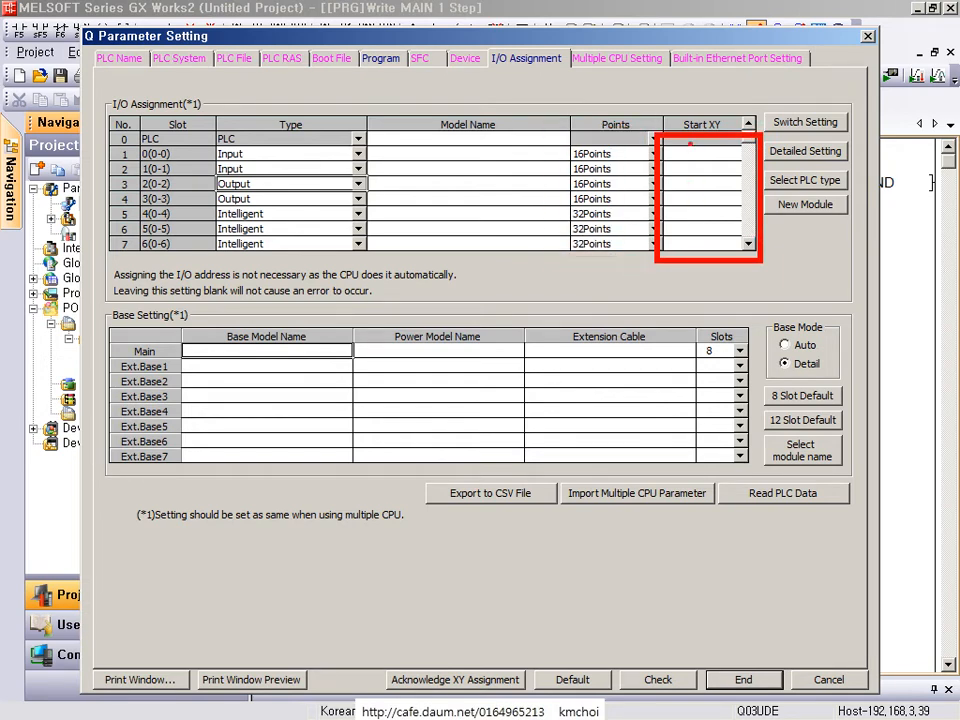
drag(657, 134, 759, 262)
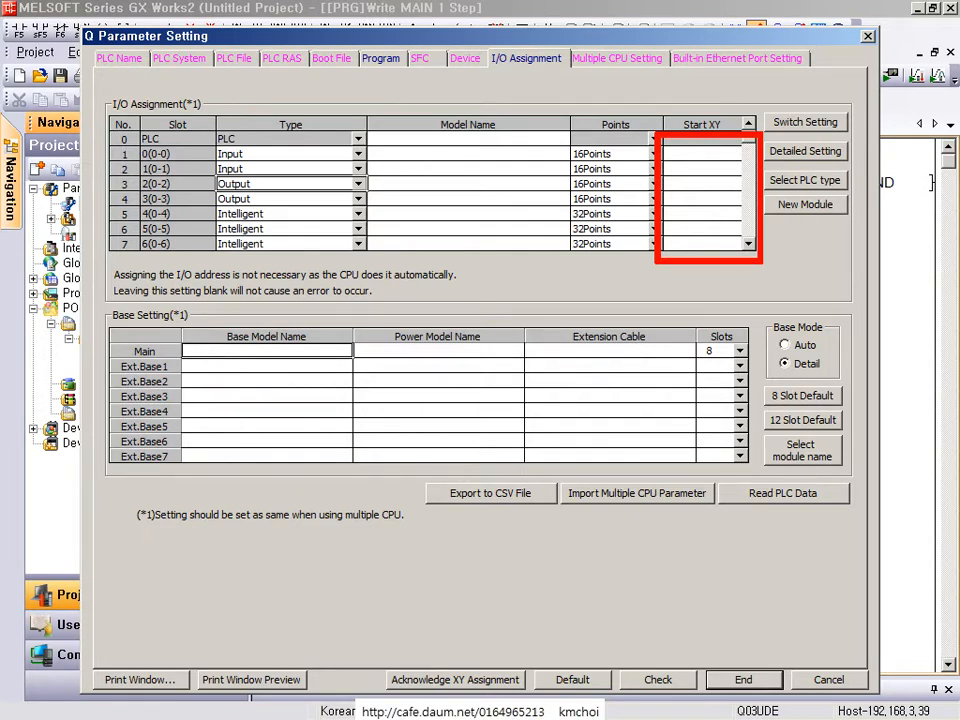
key(ctrl+z)
drag(549, 133, 647, 265)
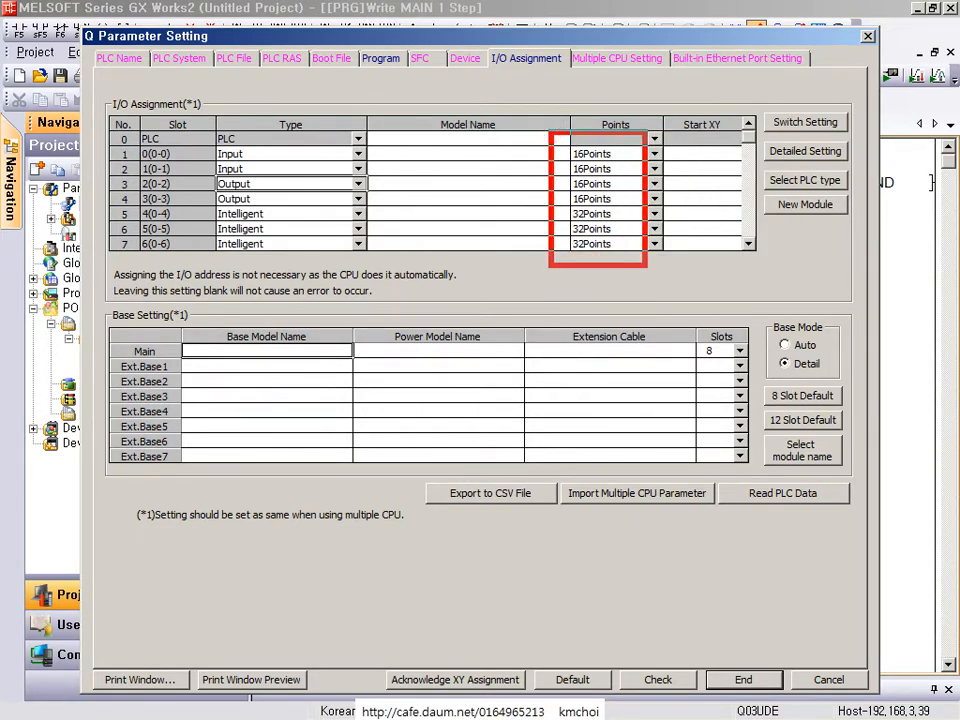
key(ctrl+z)
drag(568, 96, 683, 265)
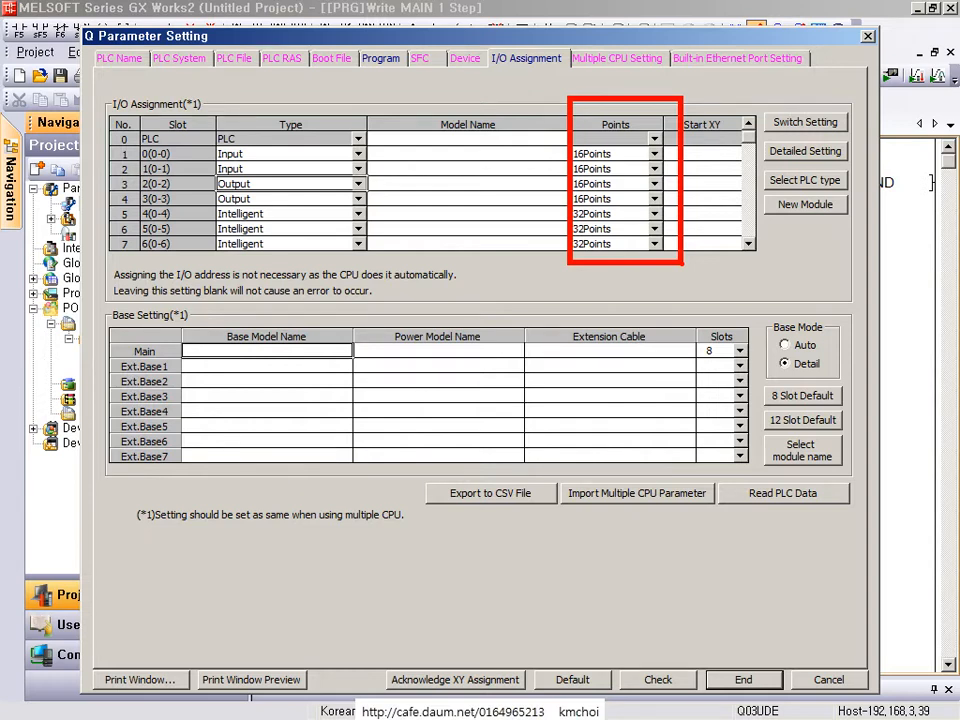
click(740, 679)
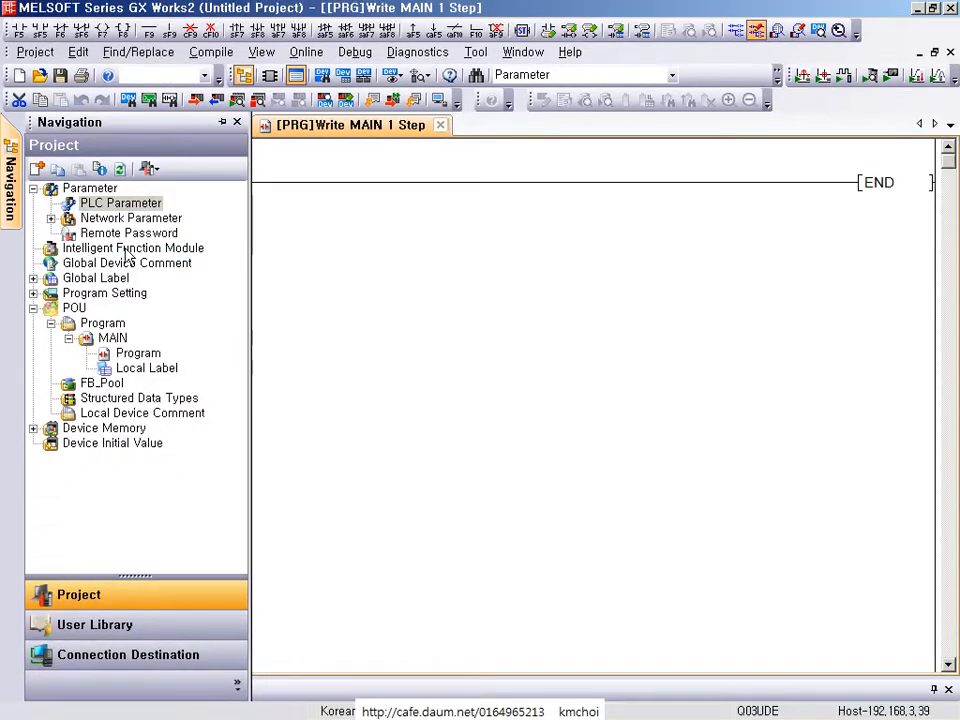
- Start a new intelligent function module and set its module type to QD75 Type Positioning Module
right_click(300, 230)
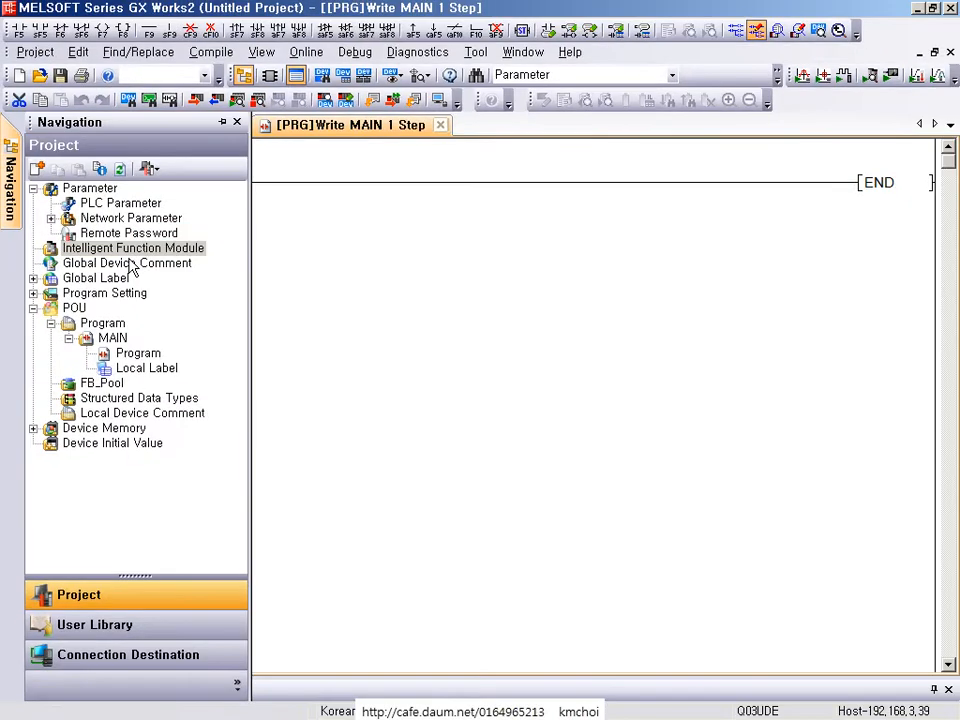
right_click(100, 244)
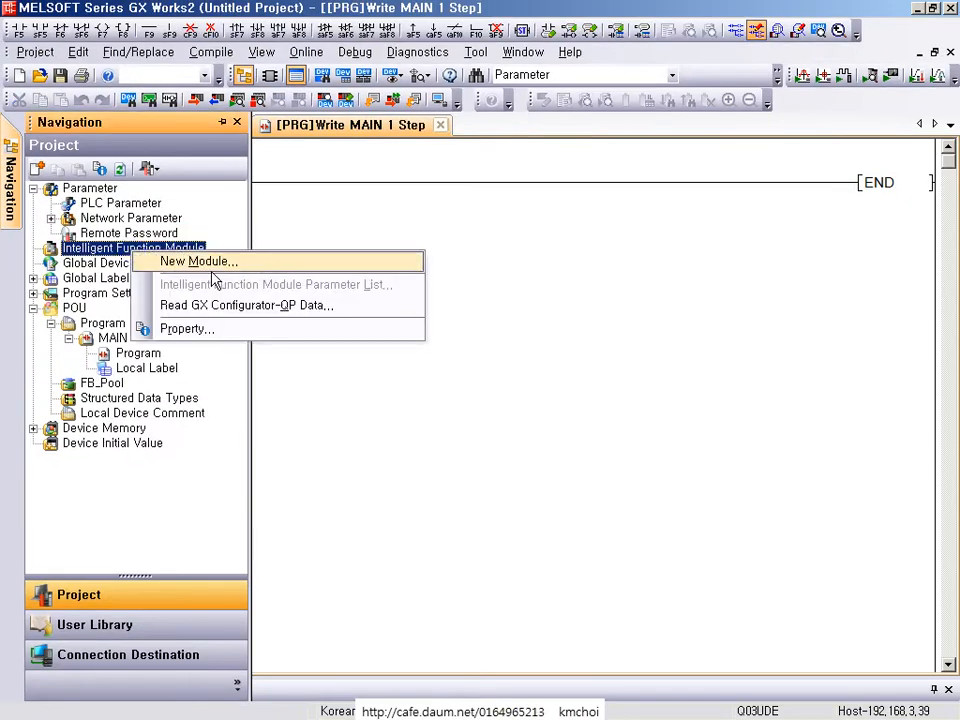
click(259, 265)
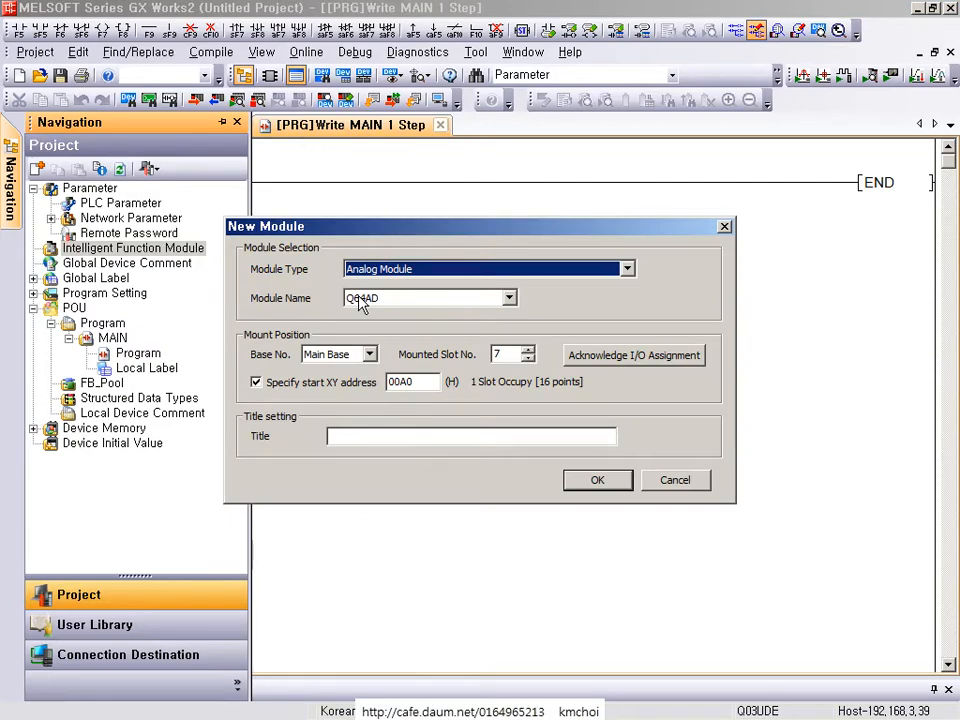
click(403, 271)
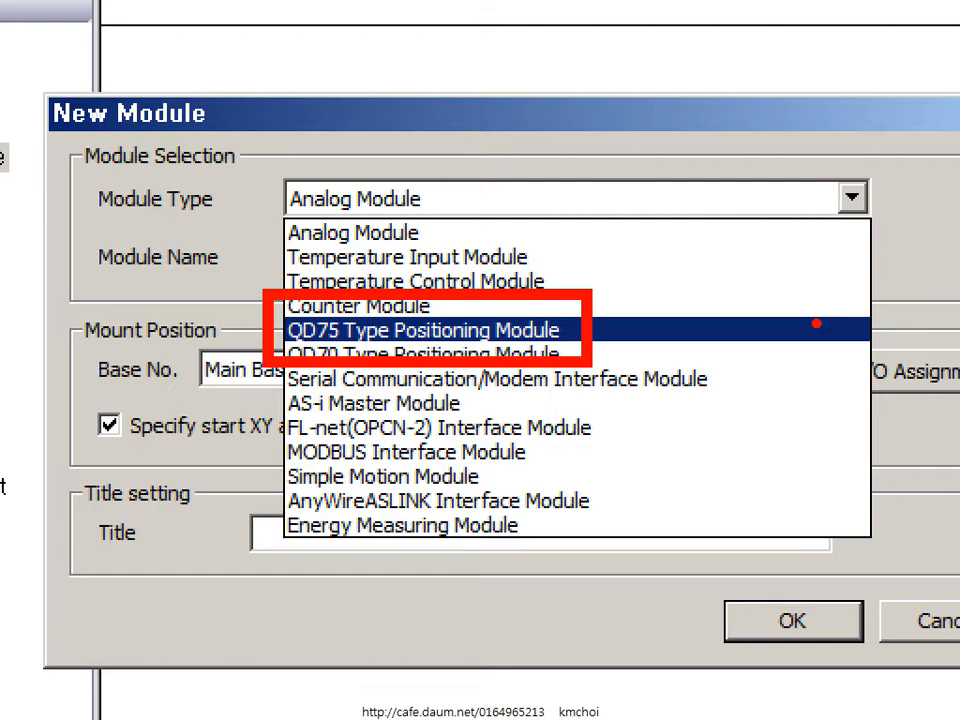
click(816, 323)
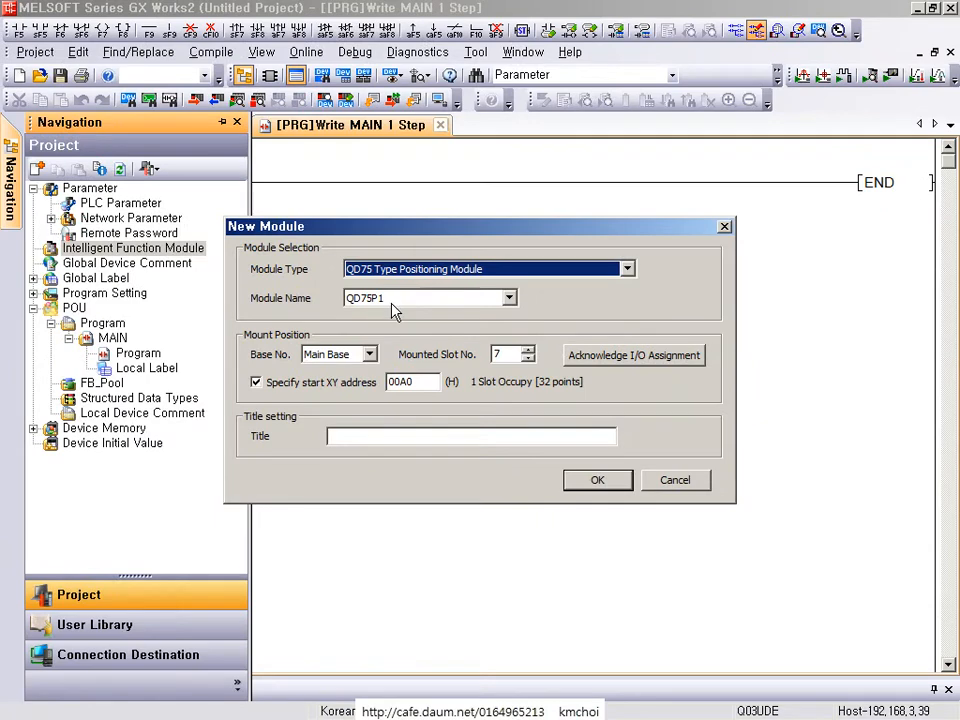
- Try QD75D1N as an alternative module name and settle on QD75D2N
click(406, 301)
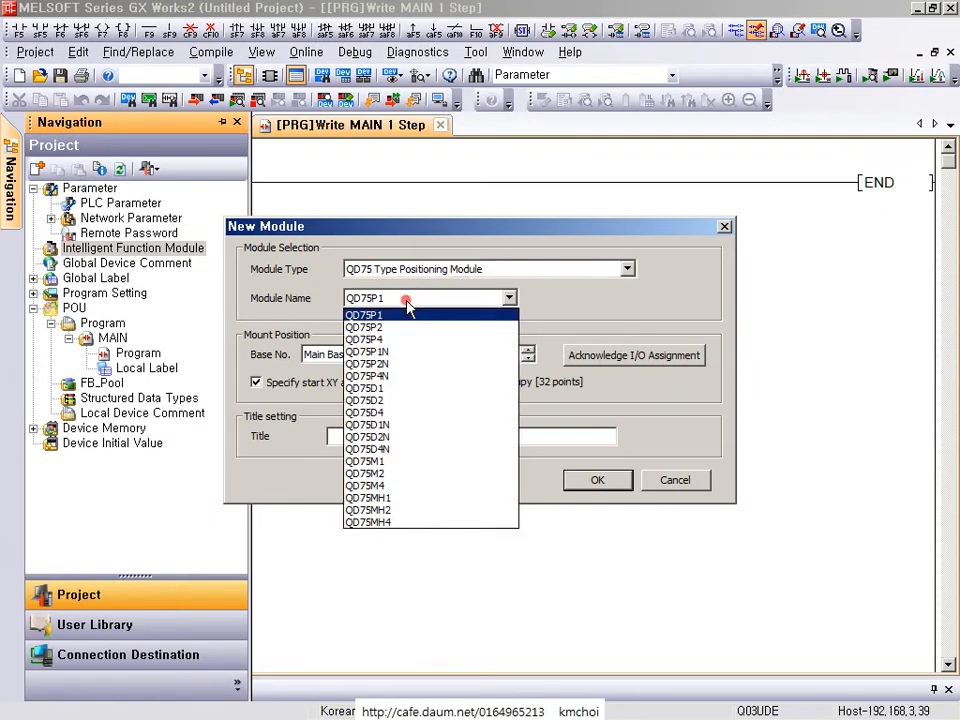
click(429, 437)
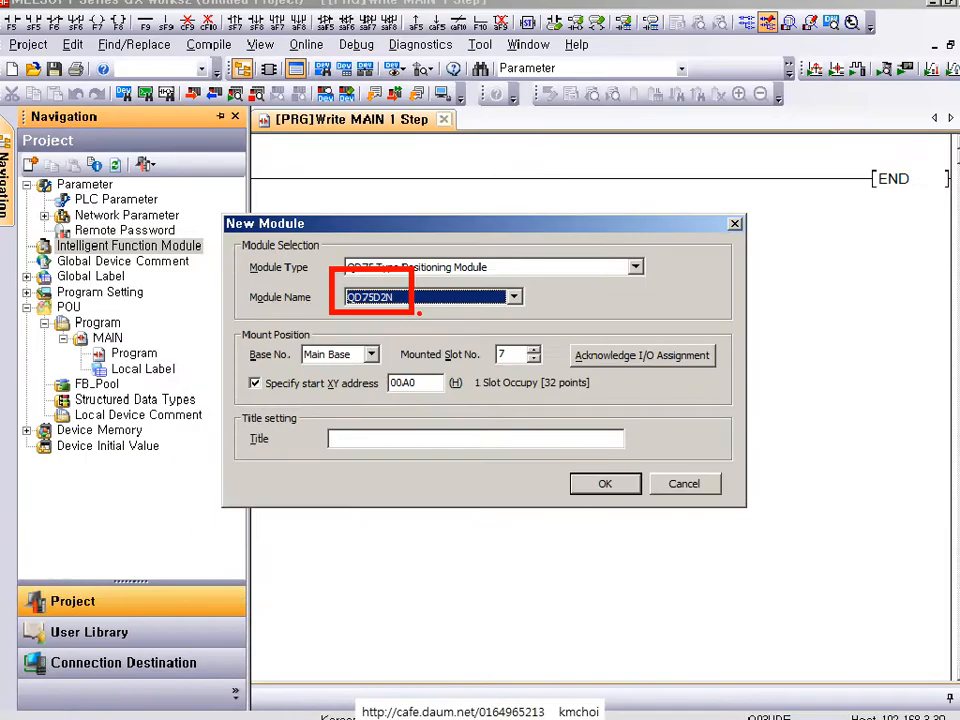
click(416, 300)
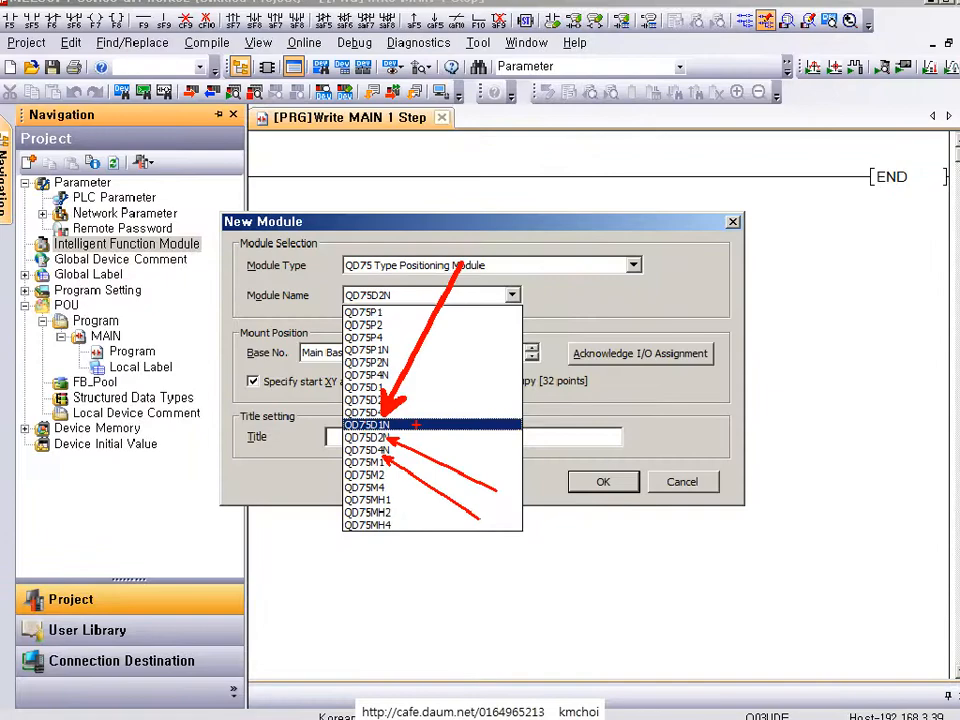
click(415, 425)
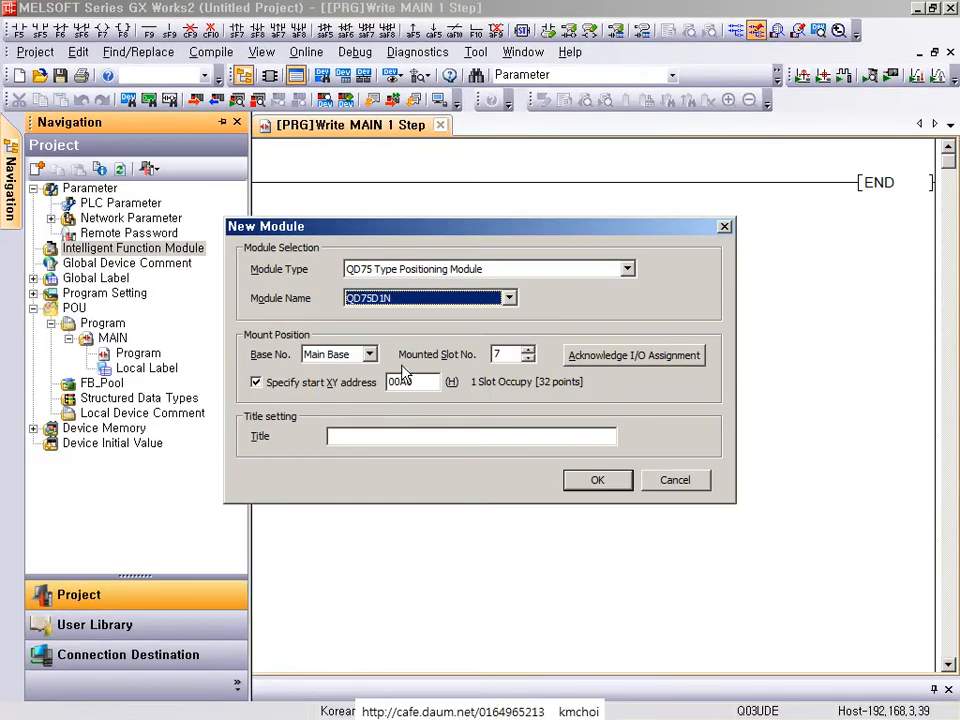
click(415, 297)
click(395, 436)
- Open the acknowledged I/O assignment and examine how each slot's points determine its Start XY address
click(663, 356)
scroll(632, 364, up, 3)
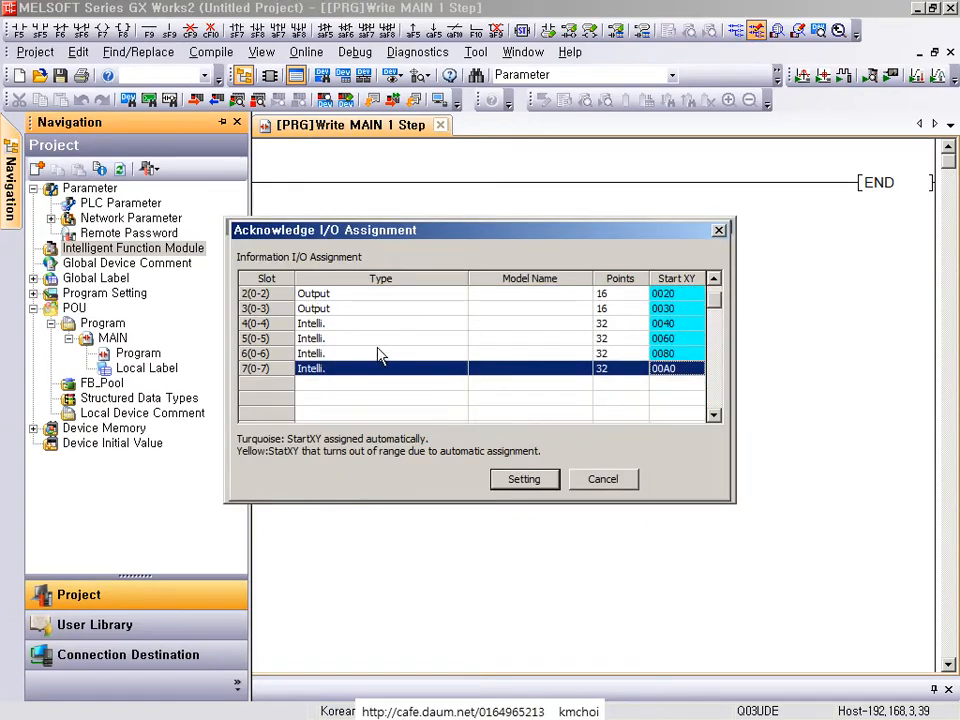
click(376, 340)
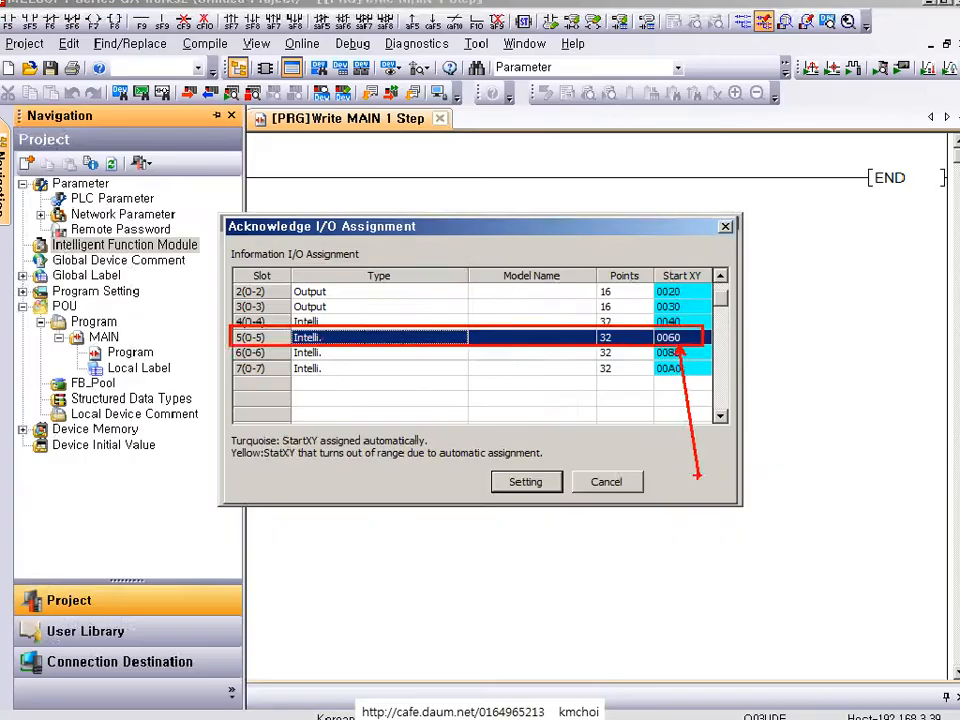
scroll(670, 300, up, 1)
click(660, 323)
click(665, 310)
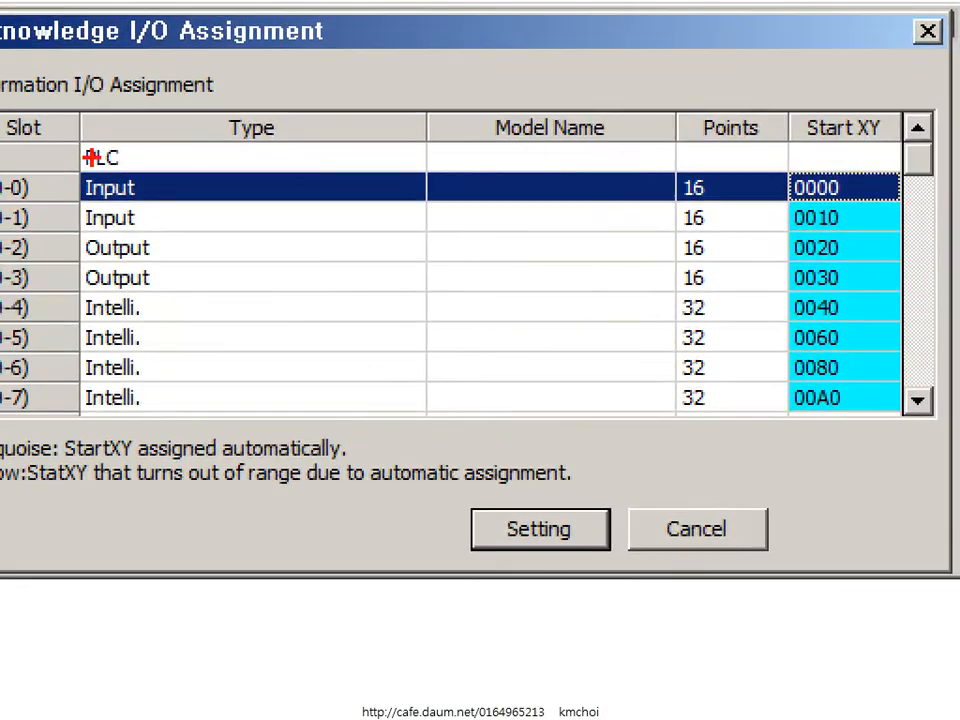
mouse_move(55, 156)
mouse_down()
mouse_move(281, 291)
mouse_move(901, 203)
mouse_up()
drag(784, 190, 884, 238)
mouse_move(779, 222)
mouse_down()
mouse_move(797, 273)
mouse_move(881, 272)
mouse_up()
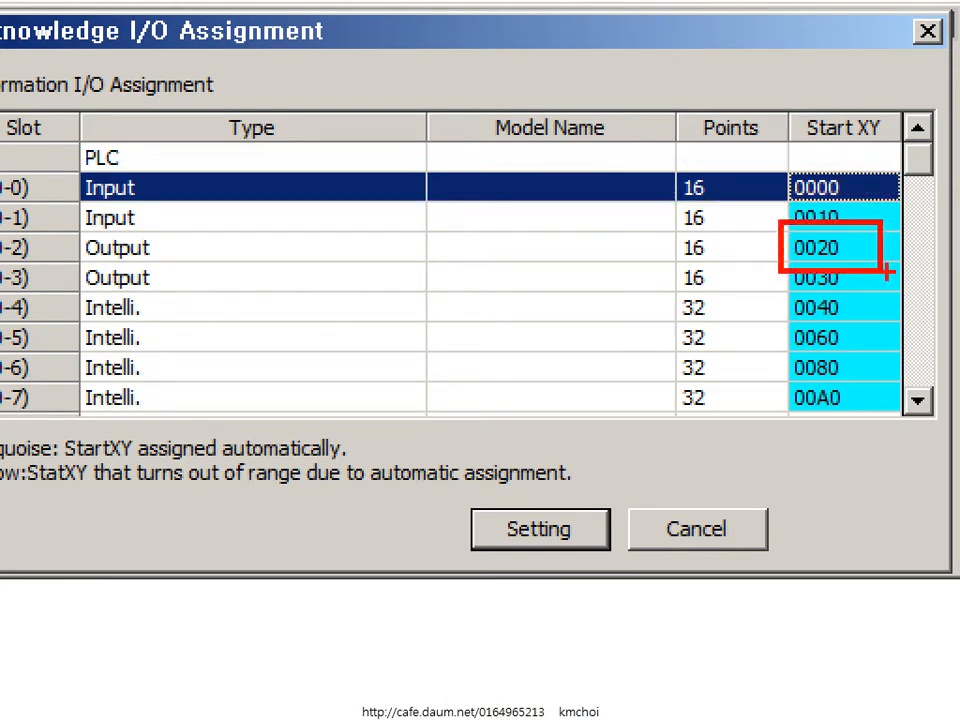
drag(778, 253, 861, 294)
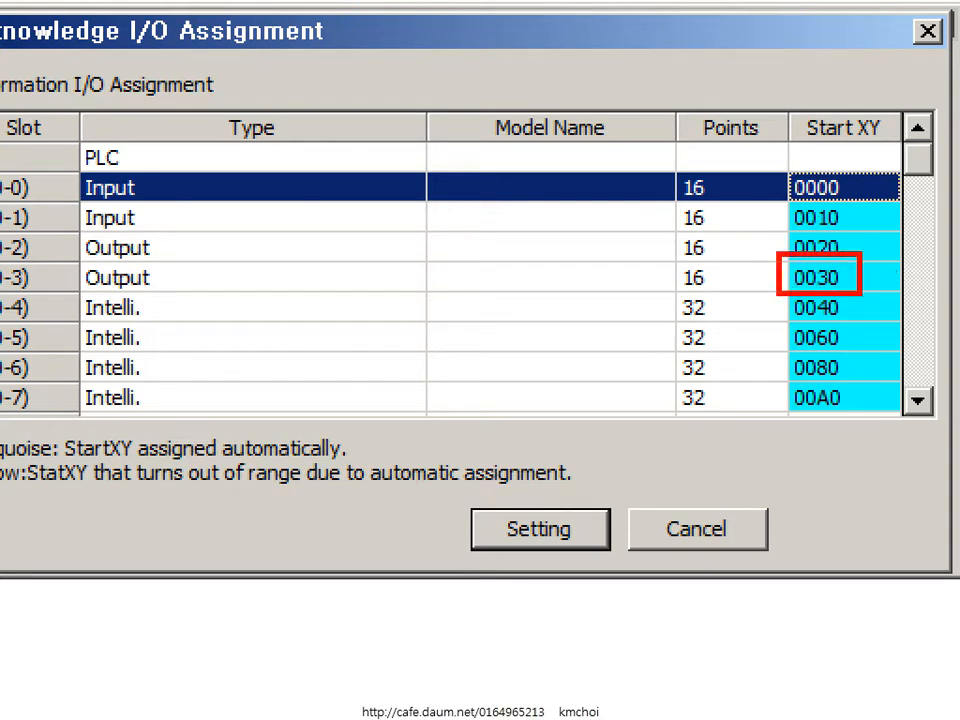
drag(634, 292, 900, 327)
drag(718, 290, 745, 200)
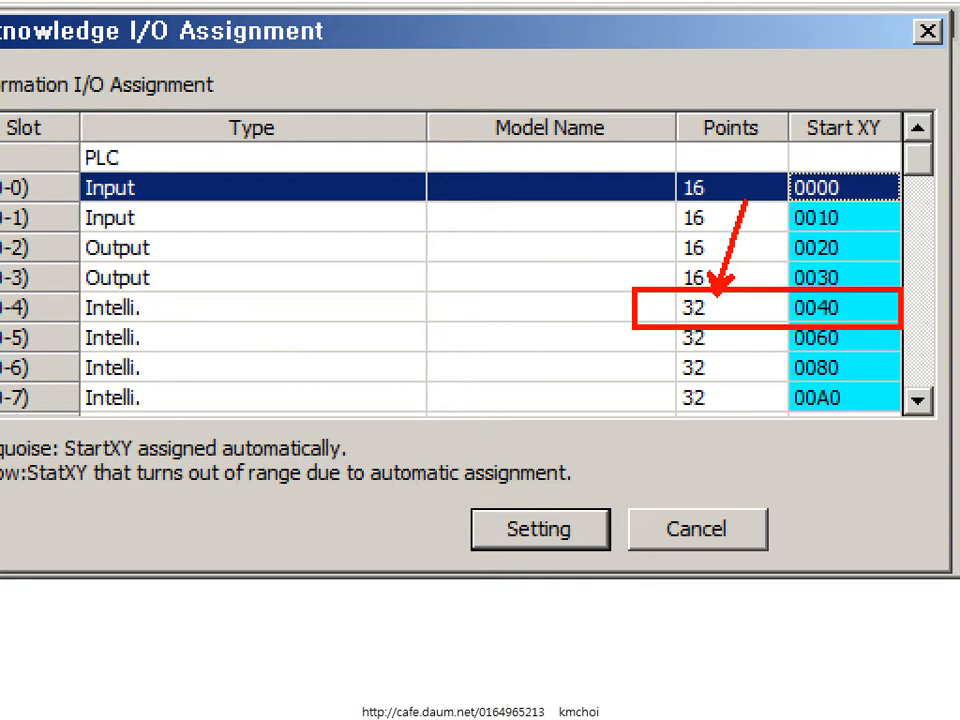
key(ctrl+z)
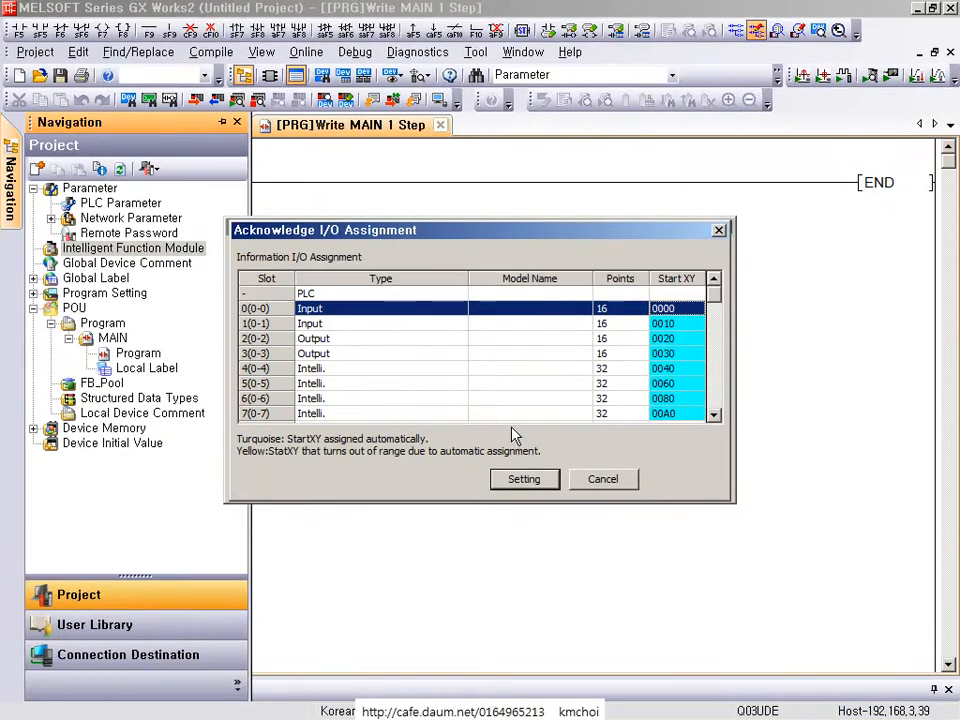
- Mount the module in slot 5(0-5) at start address 0060 and create it, replacing the slot's existing I/O assignment
click(687, 313)
click(600, 383)
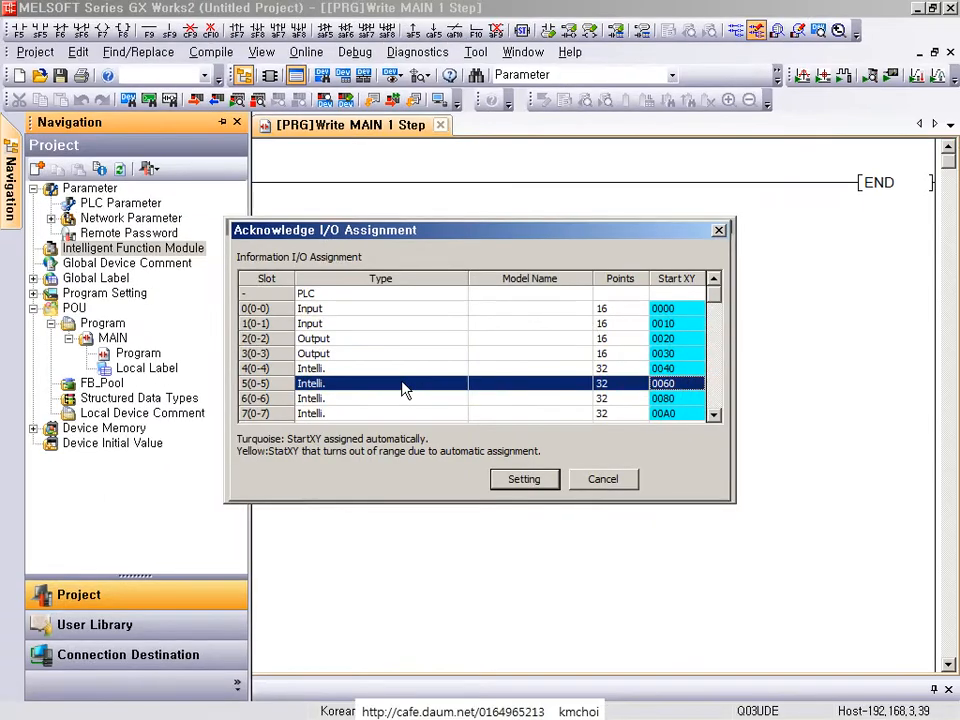
click(524, 479)
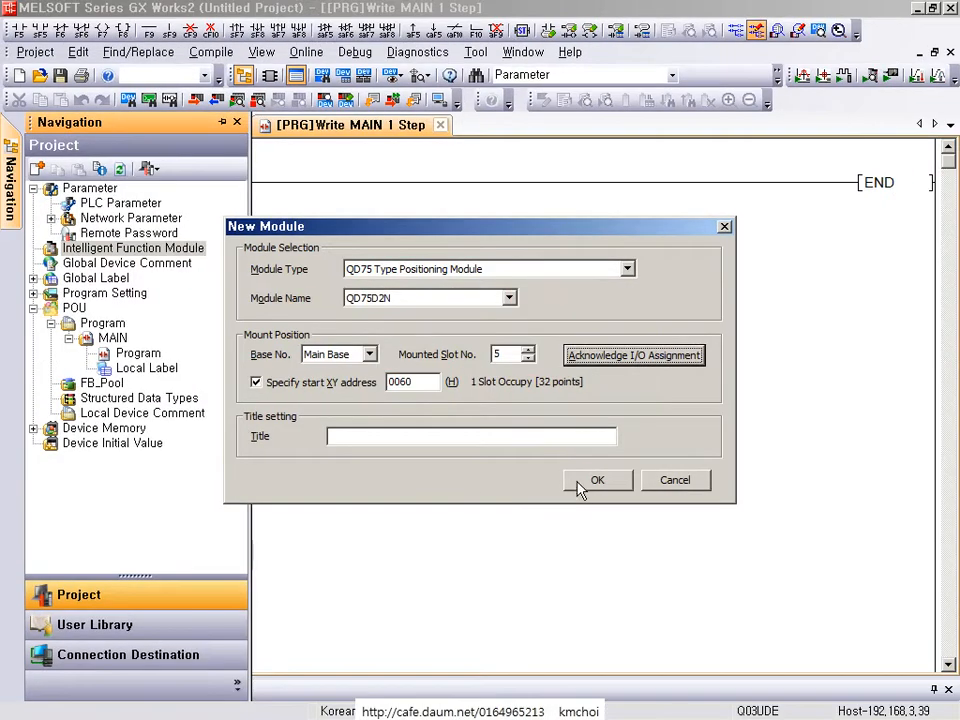
click(815, 545)
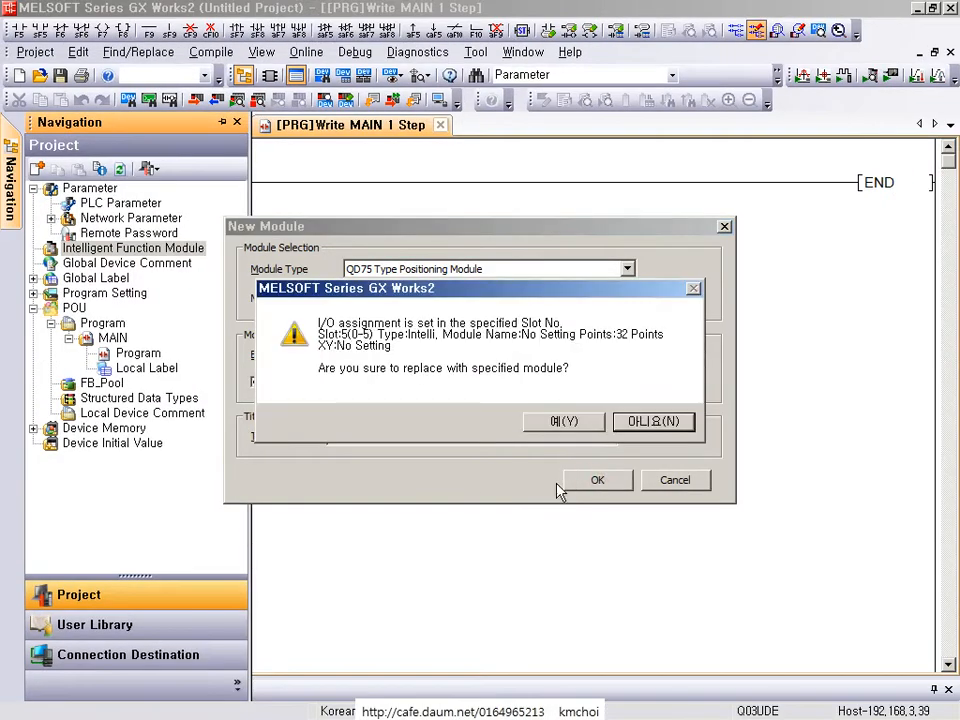
click(566, 426)
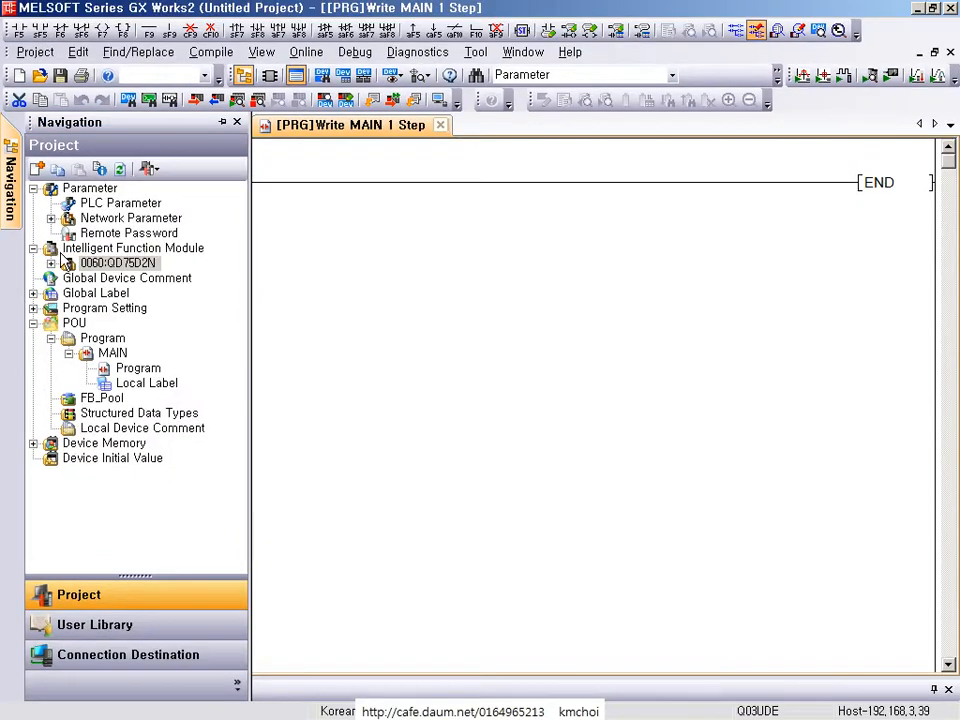
- Expand the new QD75D2N module in the project tree and open its parameters
click(101, 266)
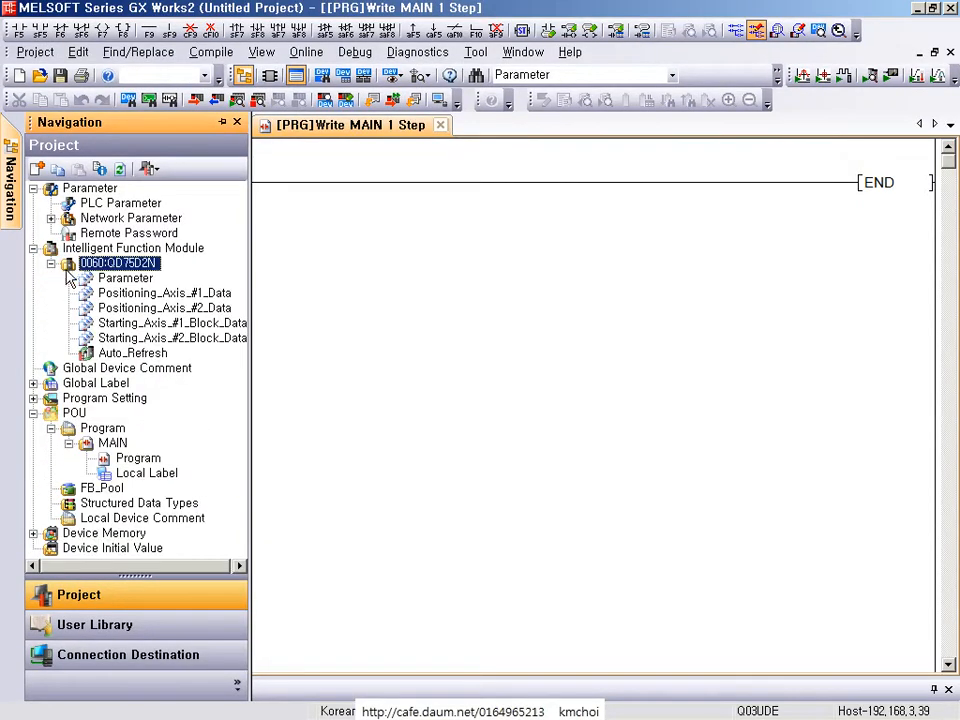
click(122, 283)
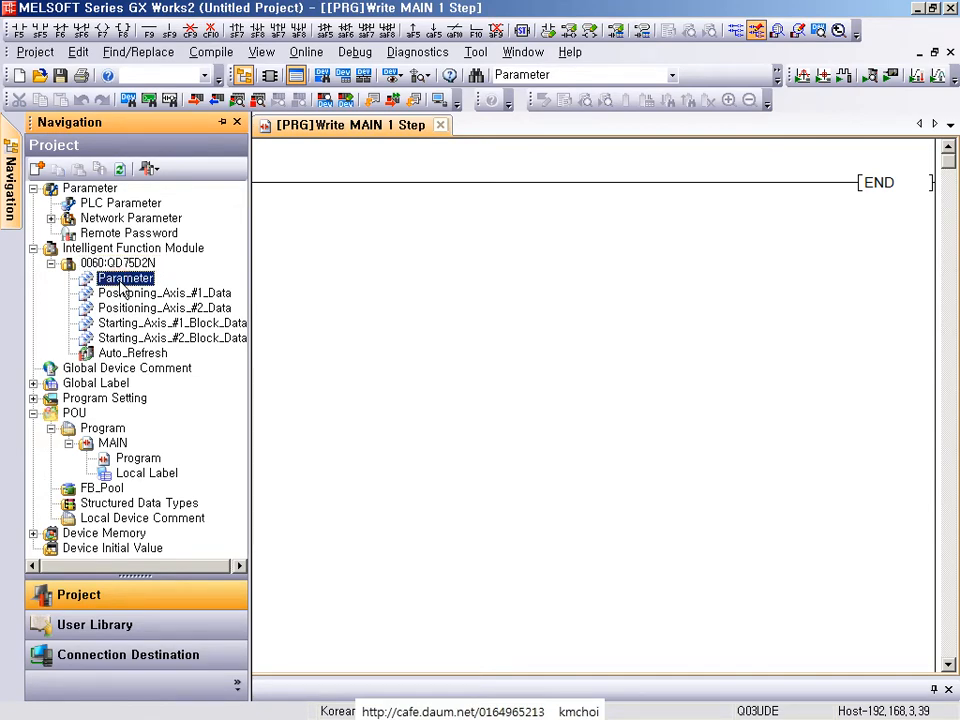
double_click(122, 285)
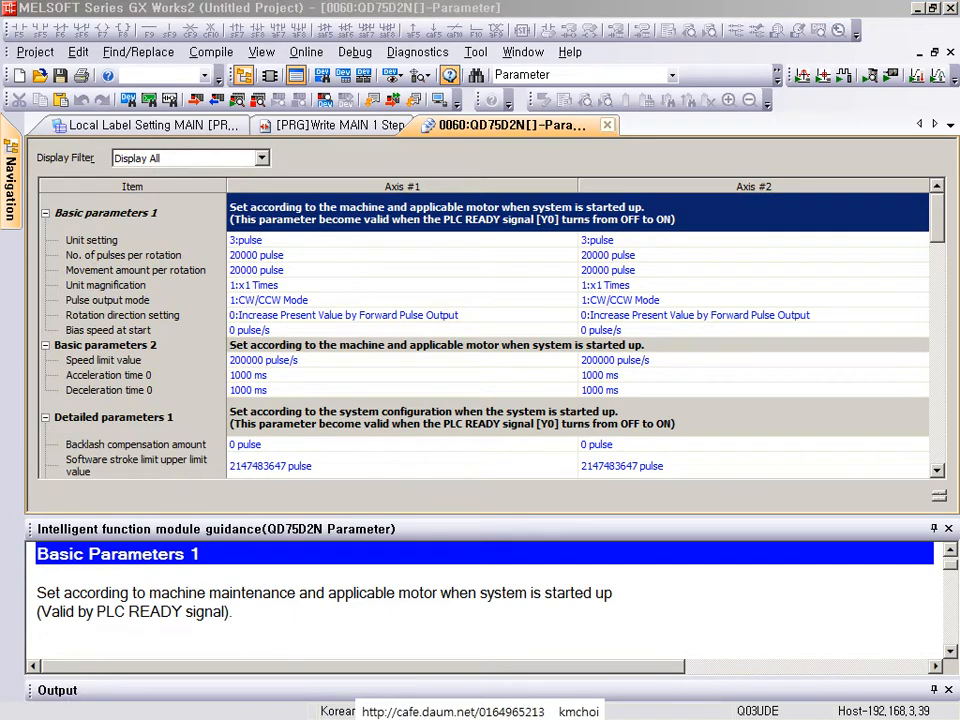
click(470, 270)
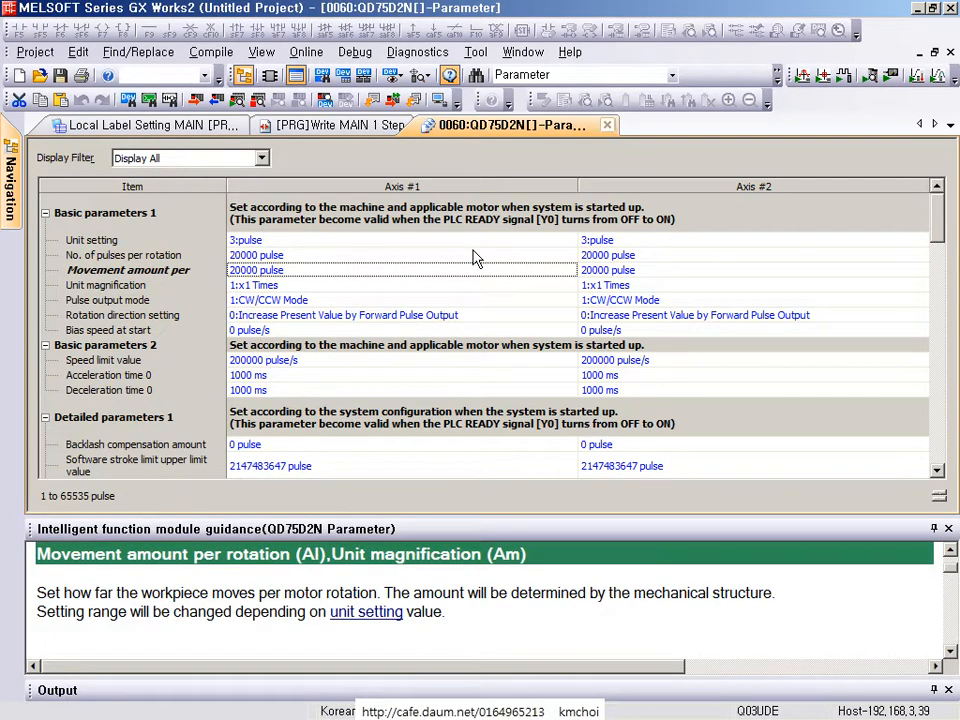
drag(366, 162, 449, 228)
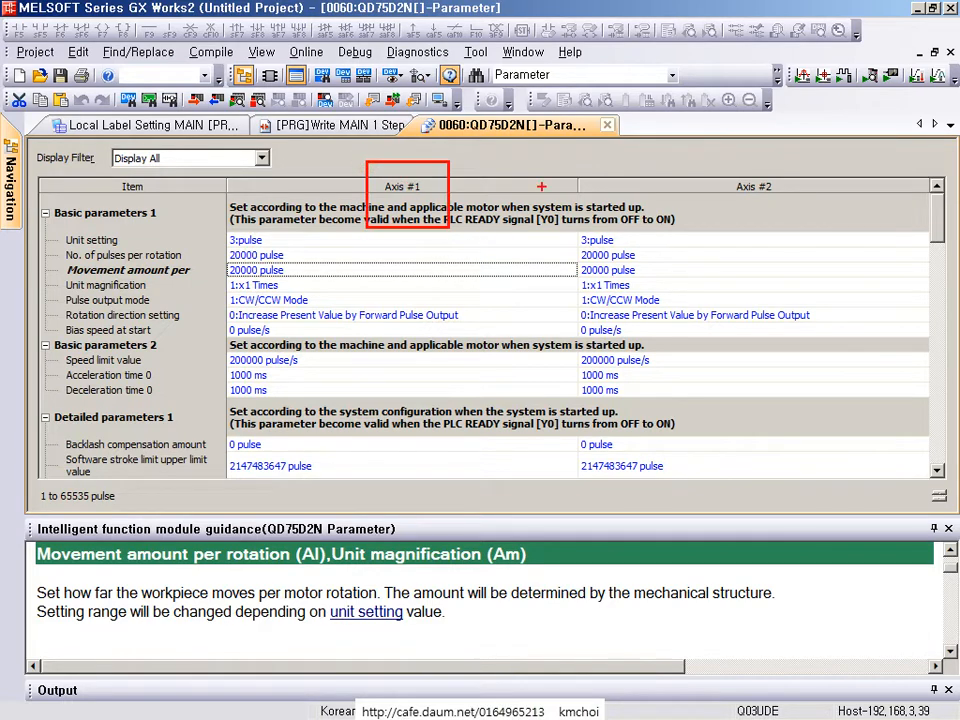
drag(727, 160, 798, 226)
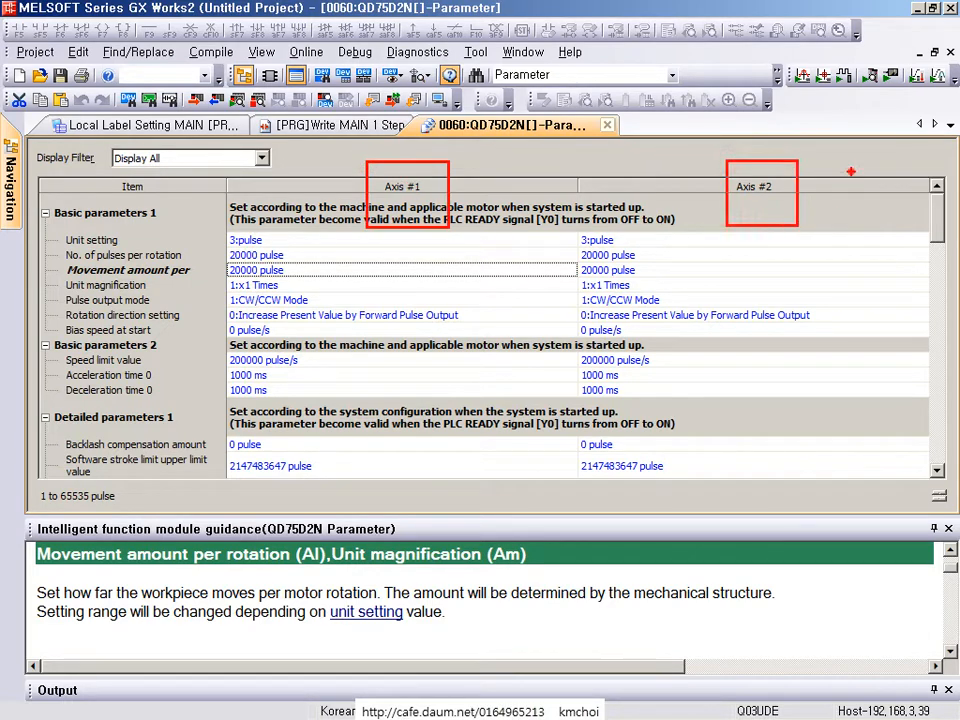
drag(850, 172, 648, 488)
mouse_move(585, 175)
mouse_down()
mouse_move(852, 520)
mouse_move(860, 558)
mouse_up()
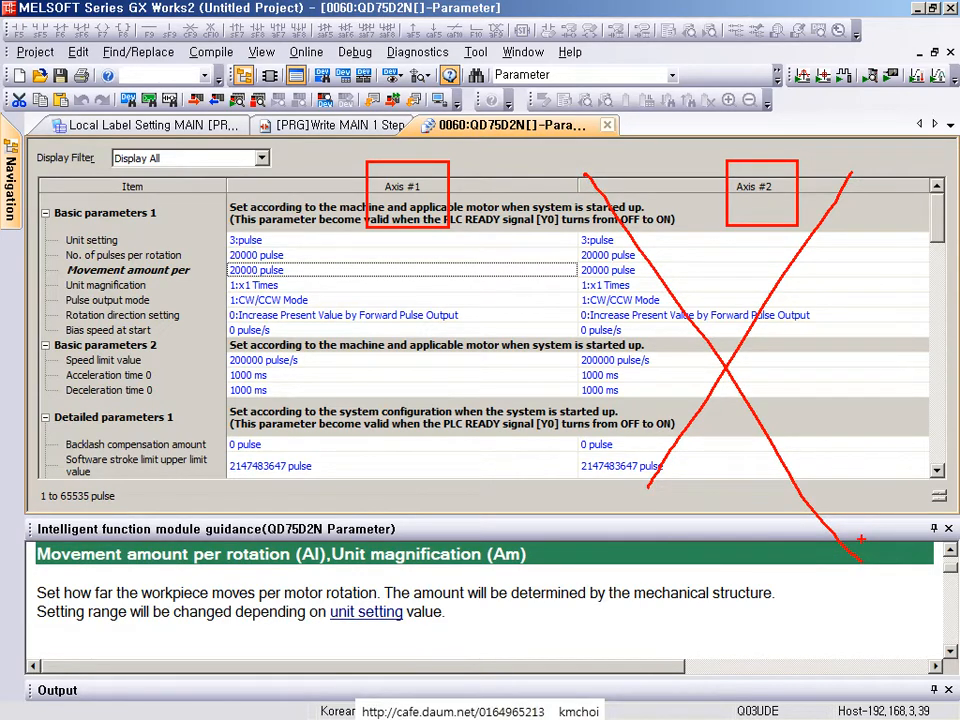
key(e)
mouse_move(215, 134)
mouse_down()
mouse_move(443, 411)
mouse_move(555, 568)
mouse_up()
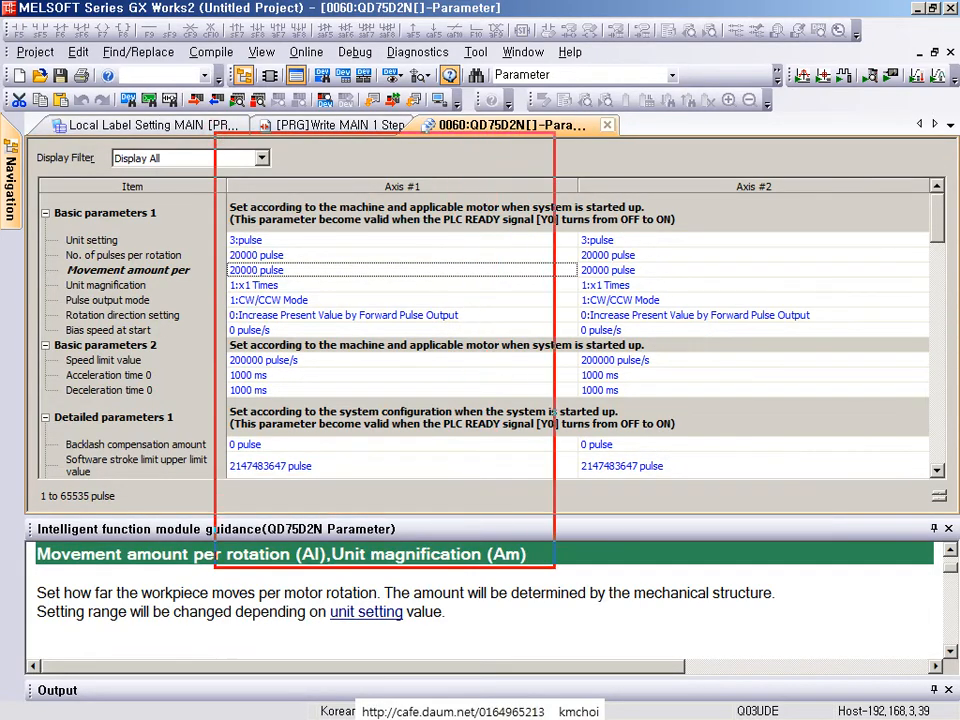
key(Escape)
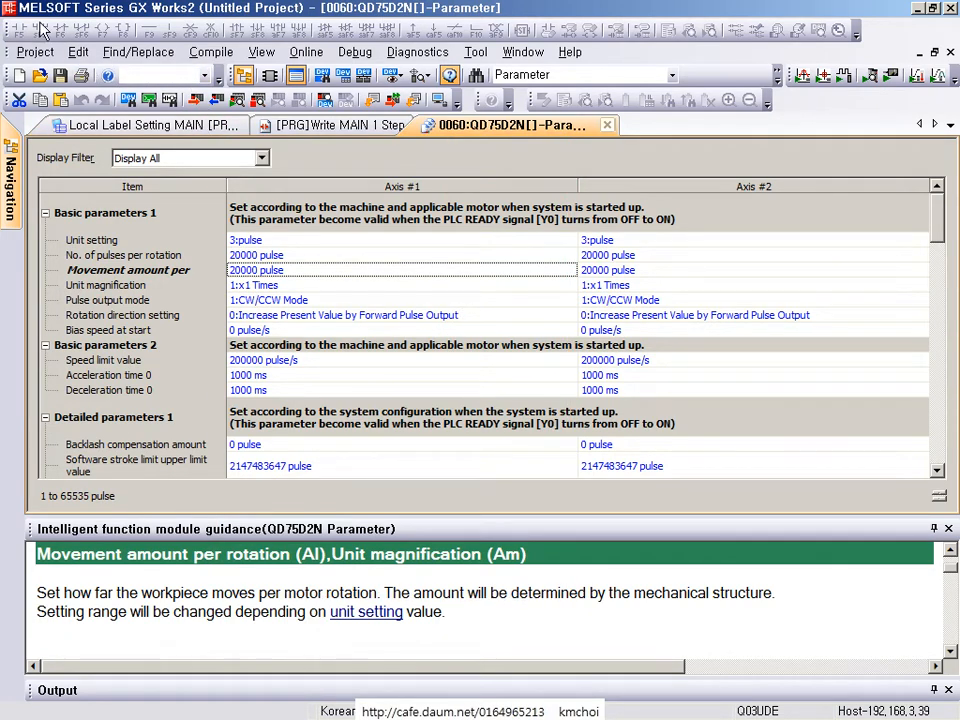
- Set the Axis #1 unit setting to 0:mm in Basic parameters 1
click(282, 241)
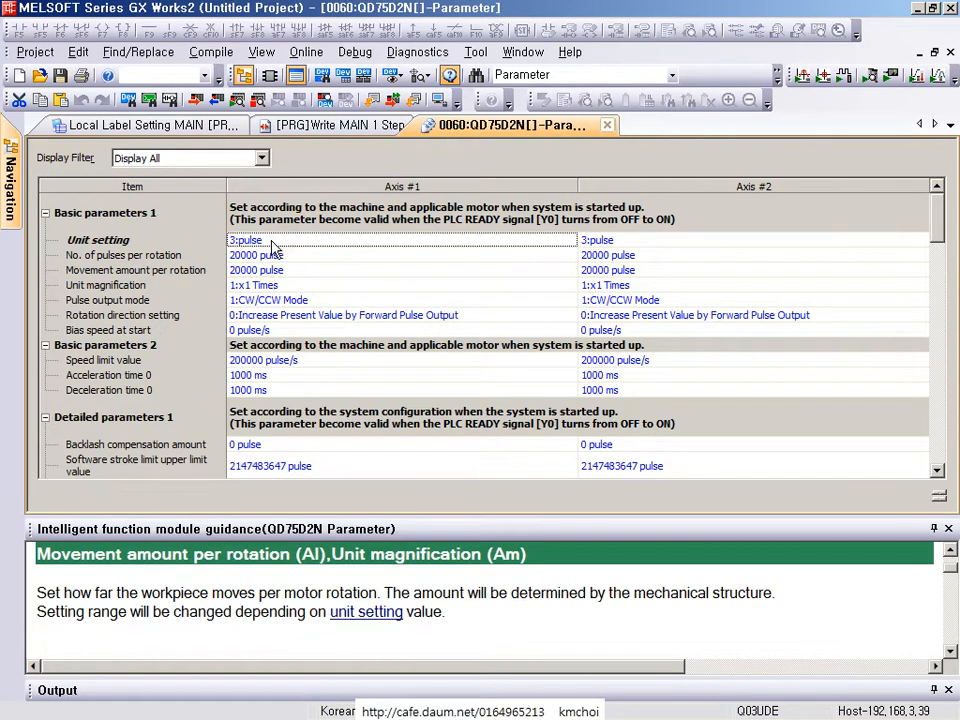
click(258, 246)
click(259, 258)
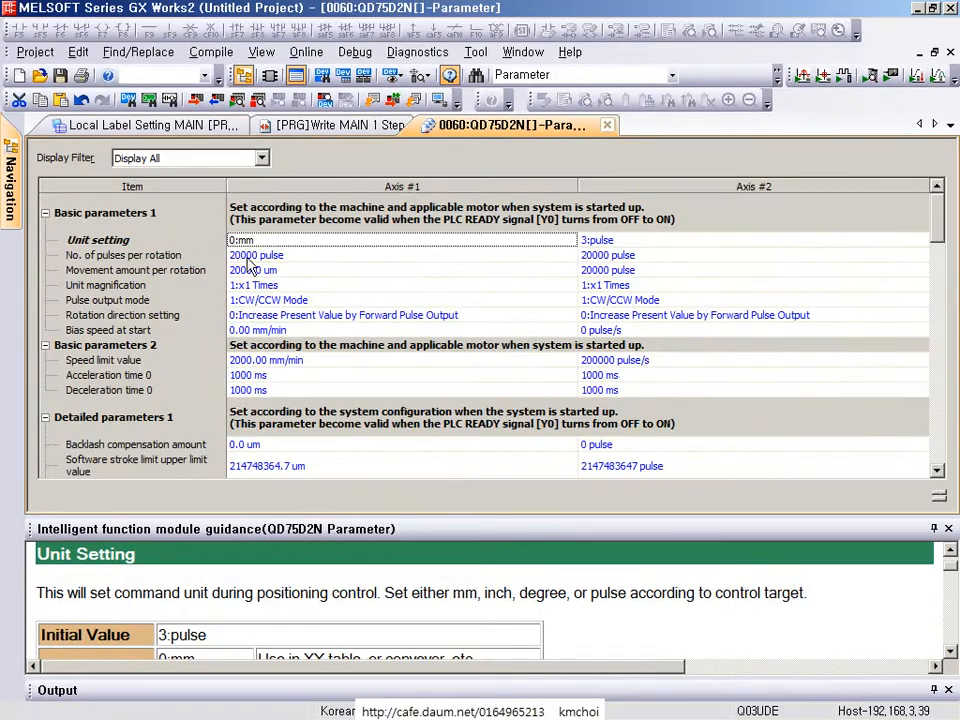
click(520, 242)
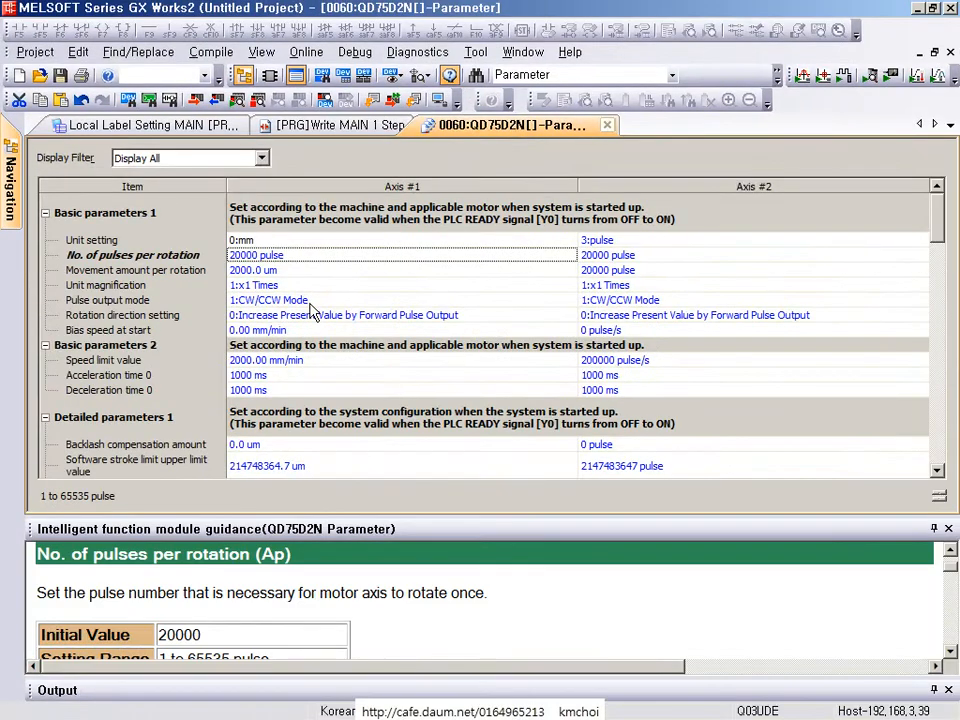
- Try to set the Axis #1 number of pulses per rotation to 4194304
click(310, 256)
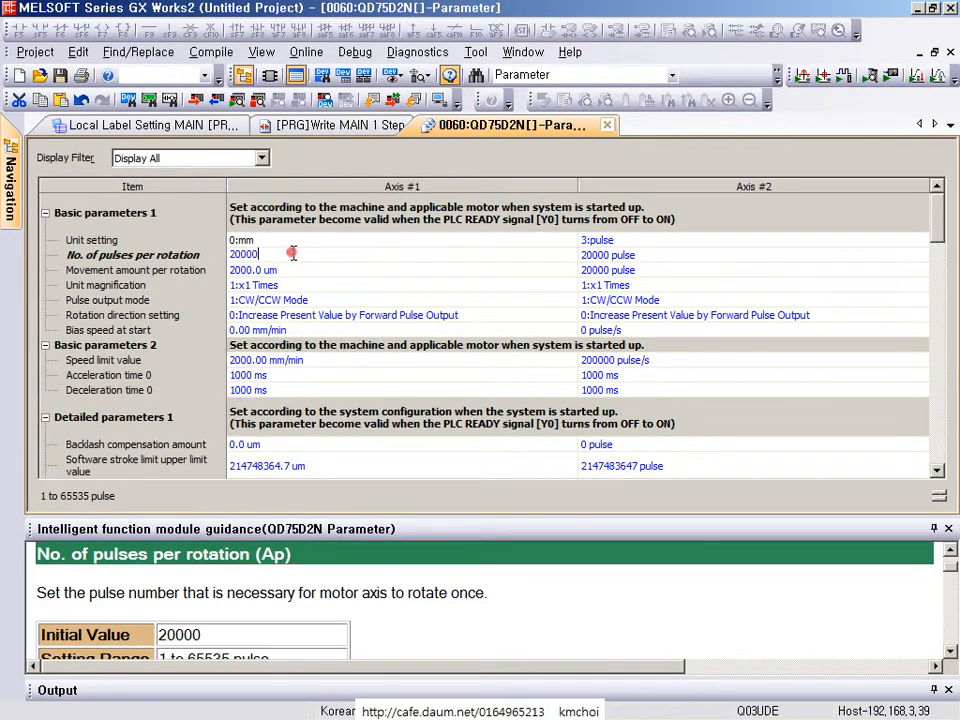
text(41940)
key(BackSpace)
text(304)
key(Return)
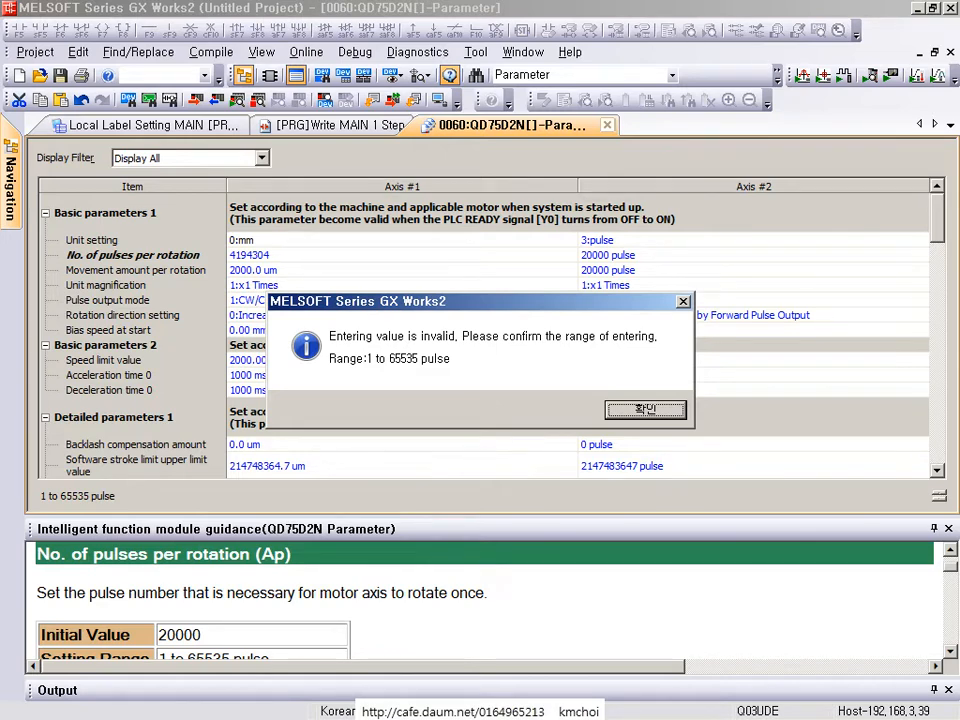
key(Return)
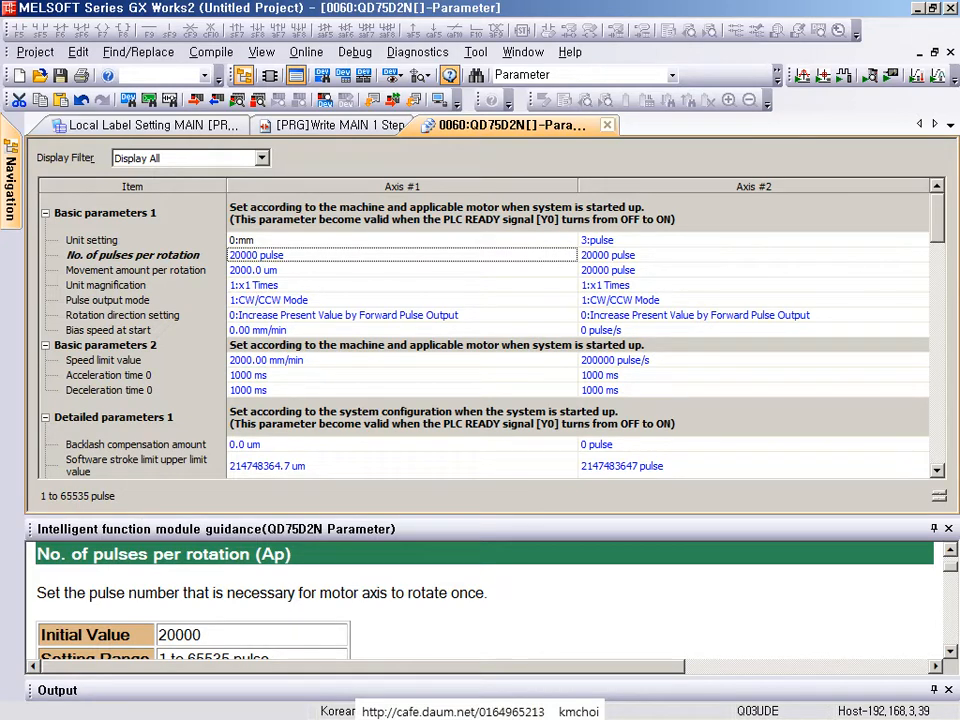
- Set the Axis #1 number of pulses per rotation to 8192 and its movement amount per rotation to 5000 um
text(8192)
key(Return)
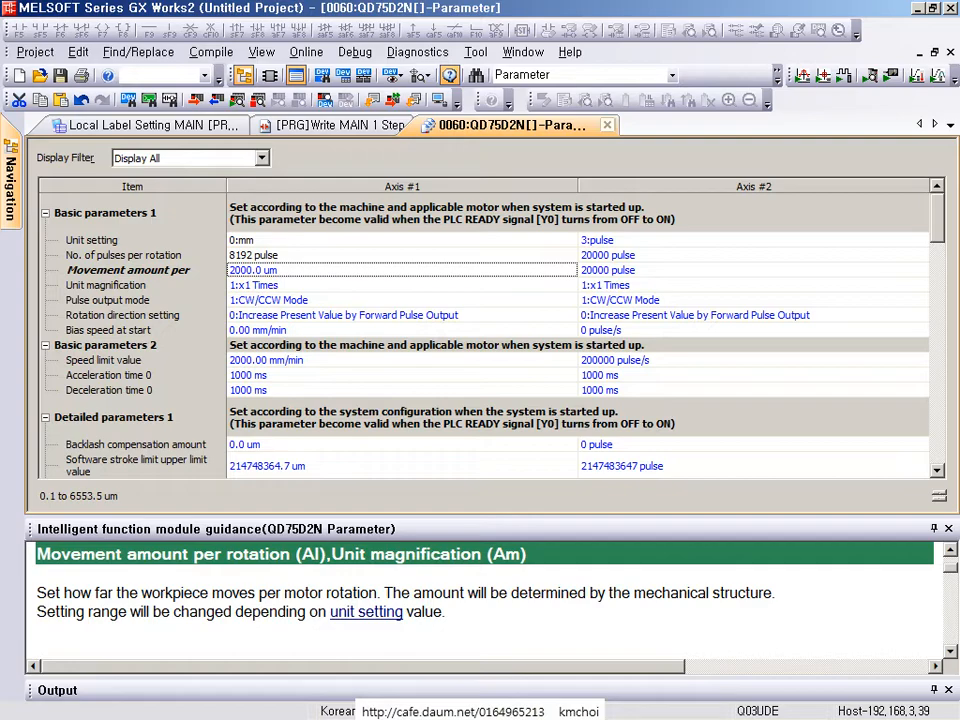
click(268, 286)
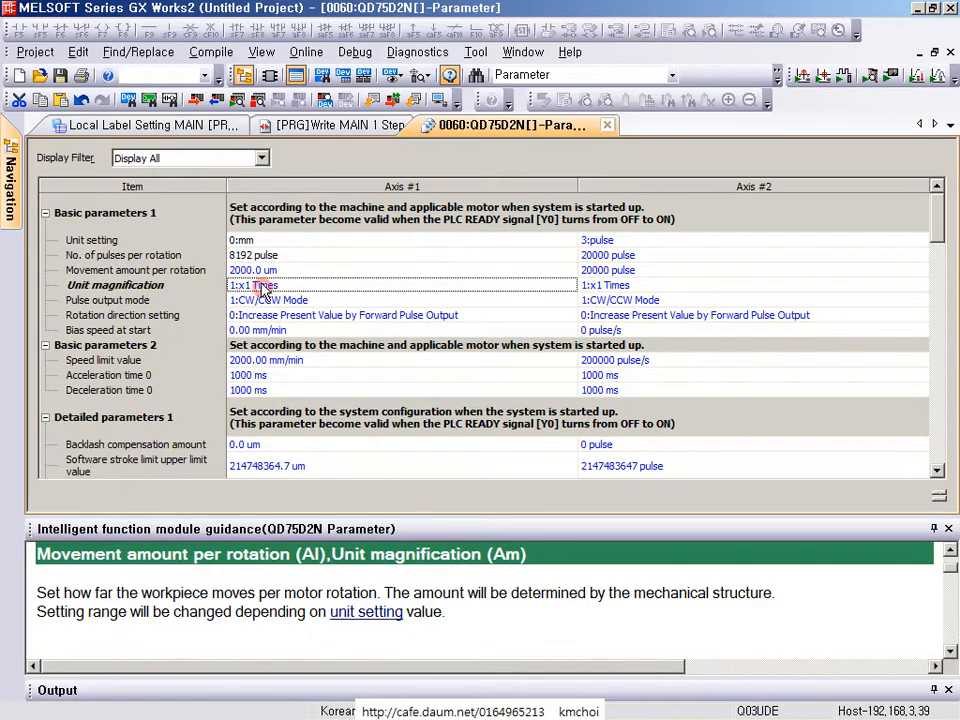
click(248, 268)
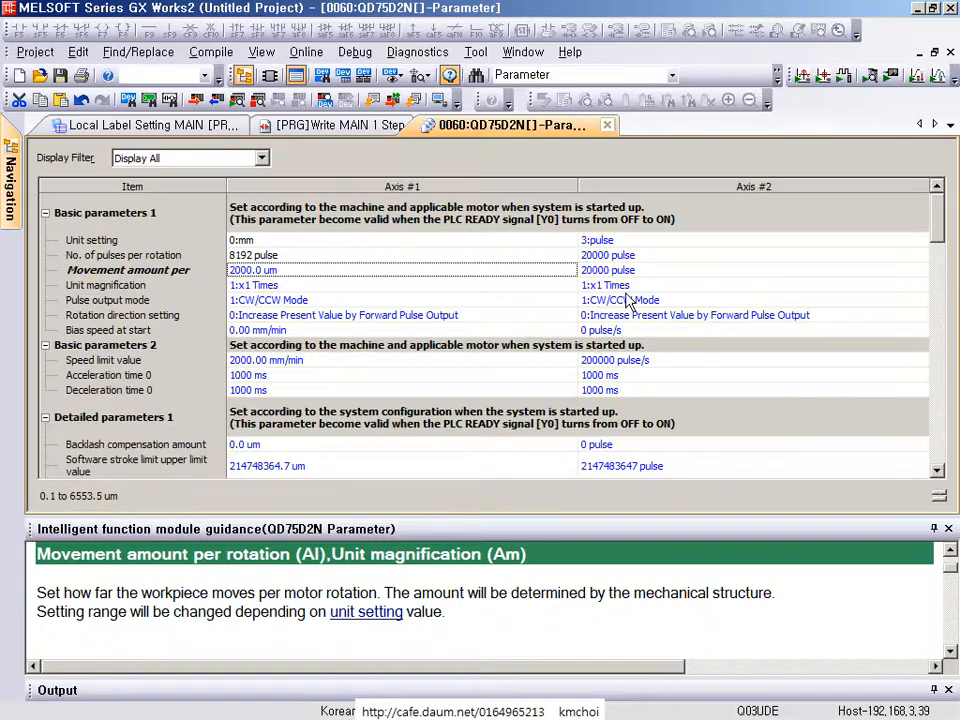
click(275, 271)
double_click(275, 270)
text(50)
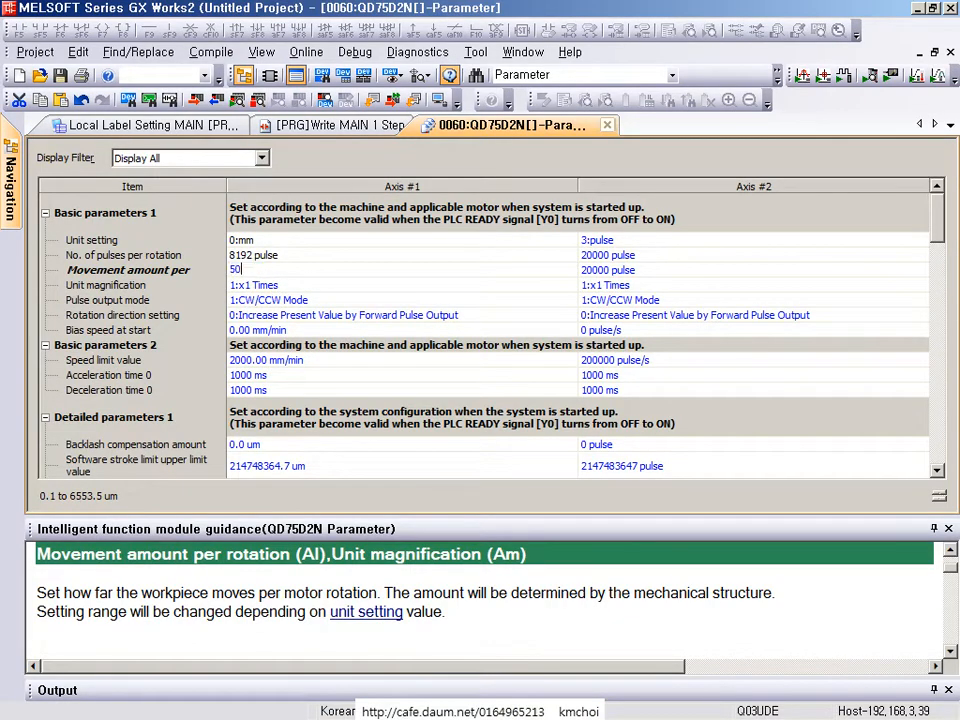
text(00)
key(Return)
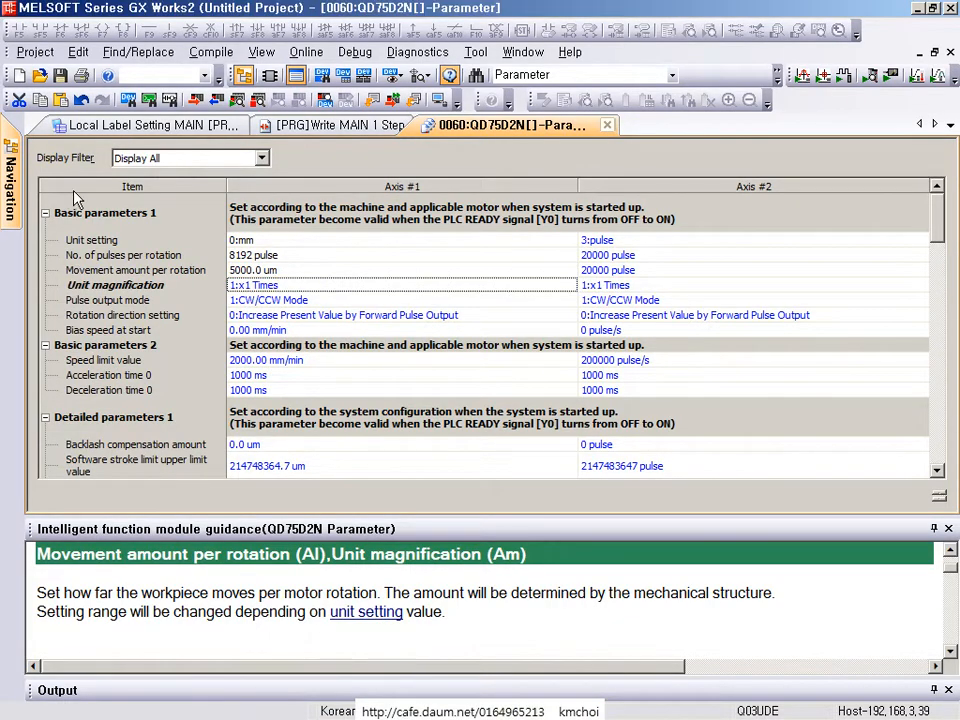
- Re-enter 5000 um as the Axis #1 movement amount per rotation
click(229, 270)
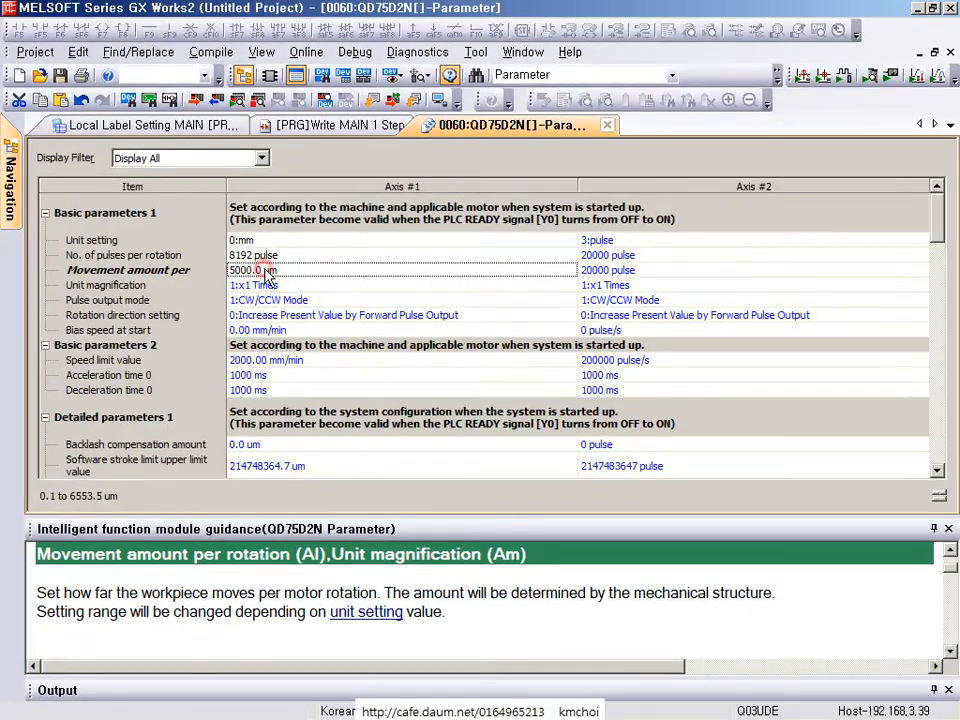
double_click(312, 270)
double_click(380, 264)
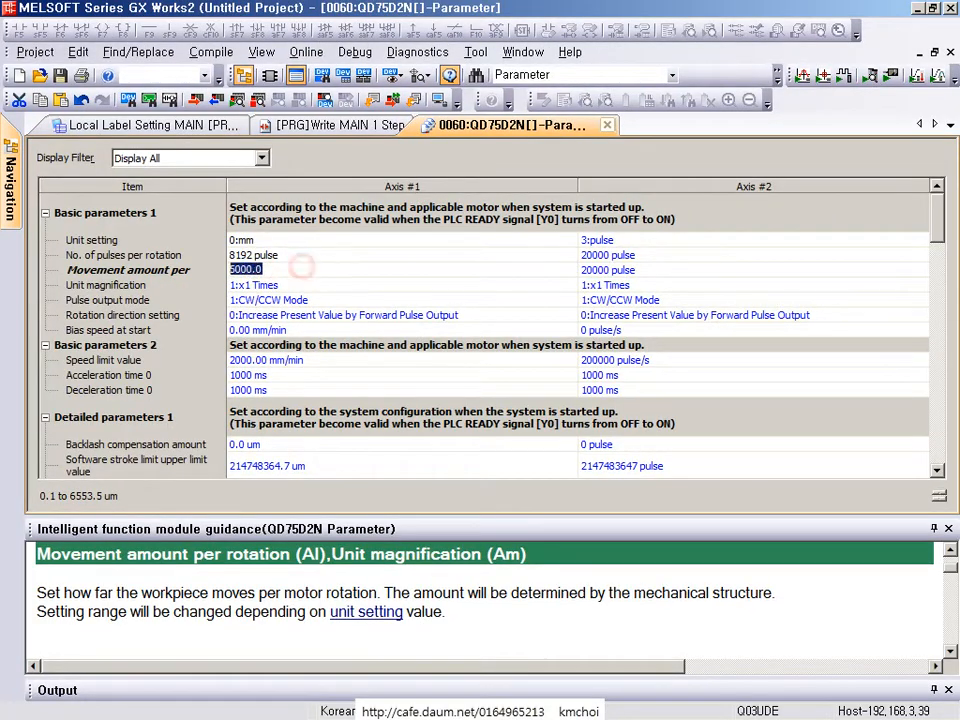
text(5000)
key(Return)
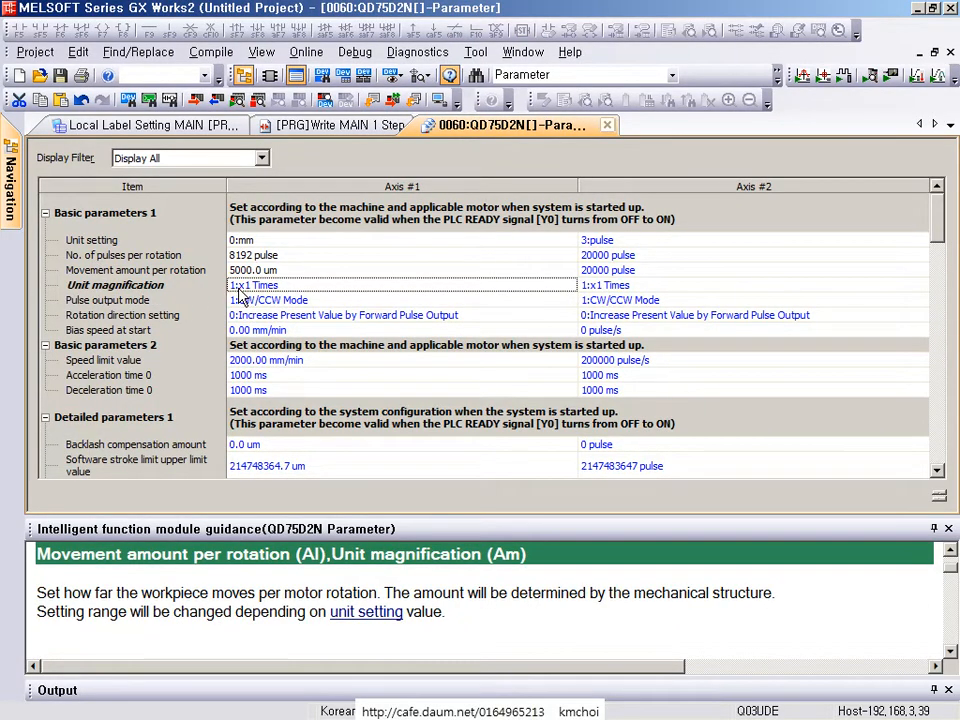
- Review the Axis #1 unit magnification, pulse output mode, rotation direction, bias speed at start and speed limit value with their guidance
click(242, 300)
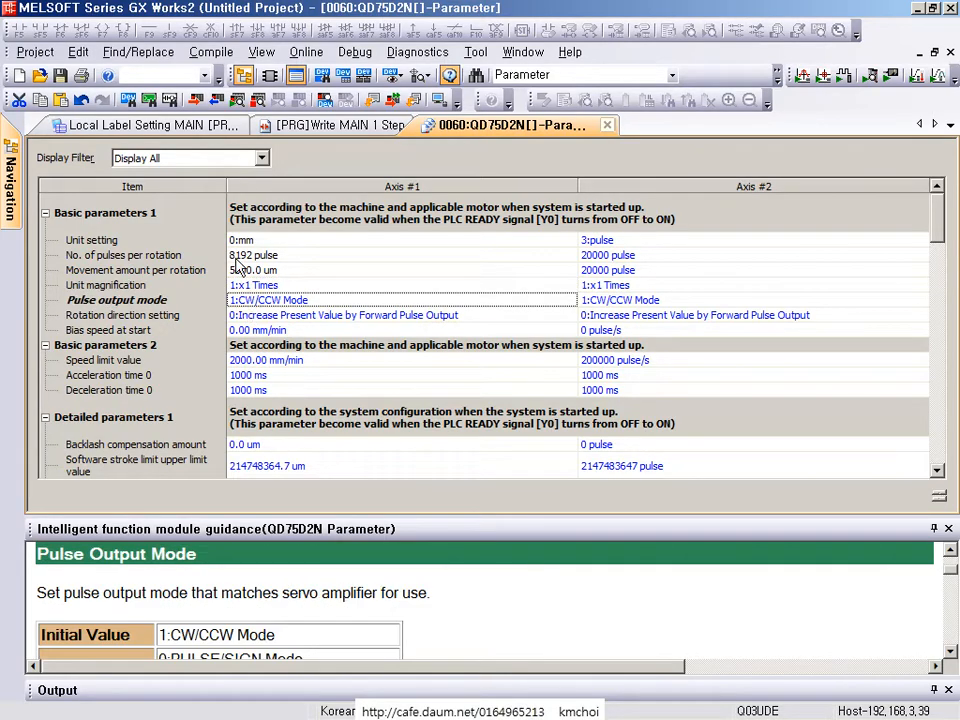
click(255, 287)
click(250, 300)
click(285, 316)
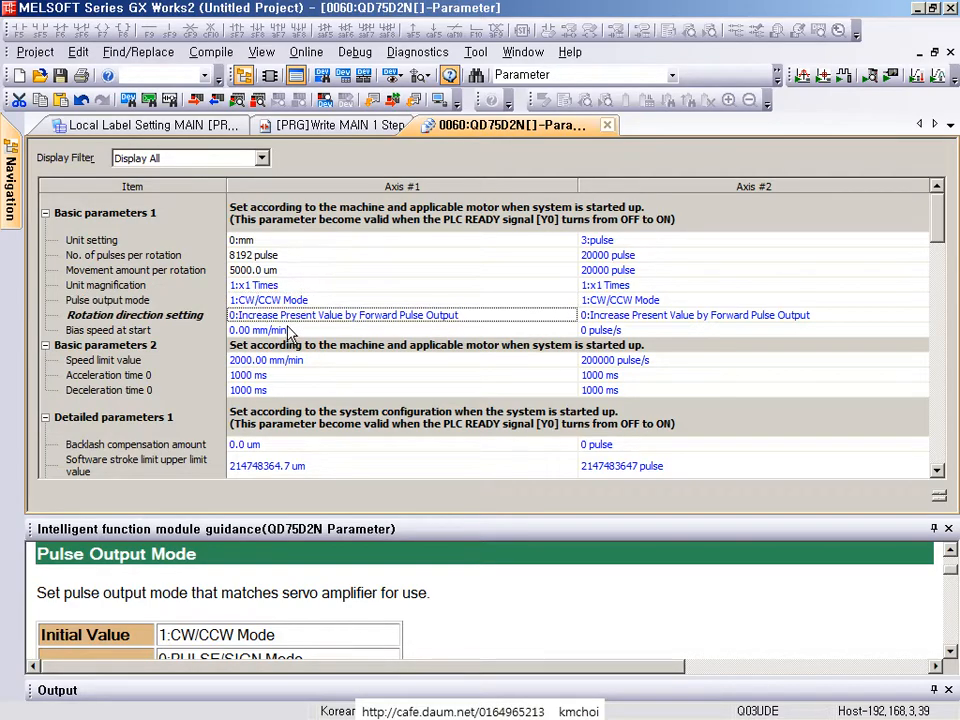
click(288, 331)
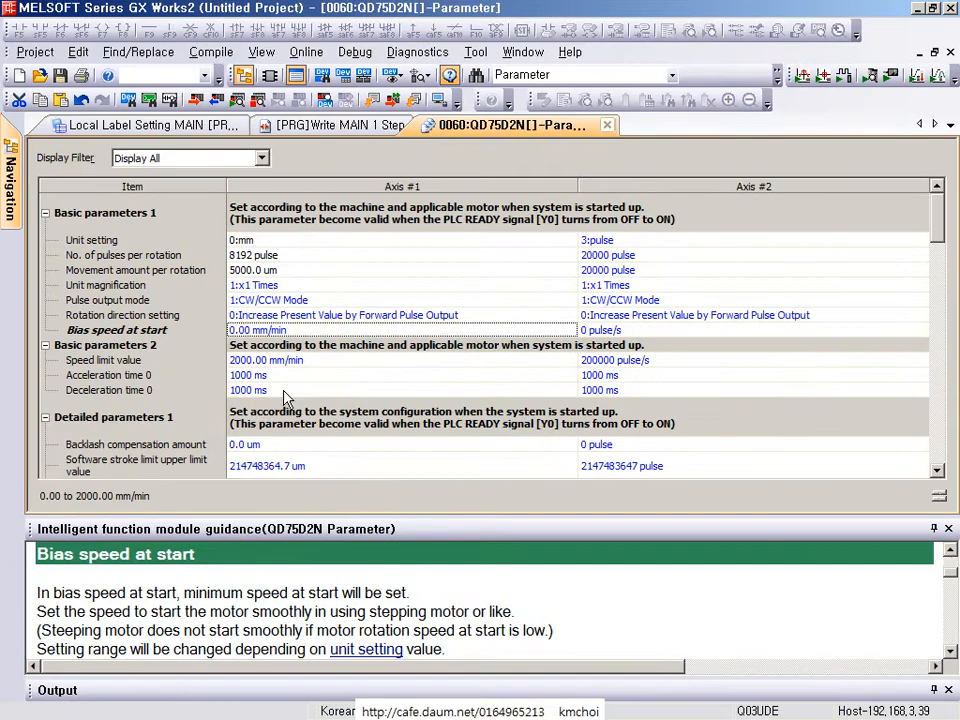
click(253, 364)
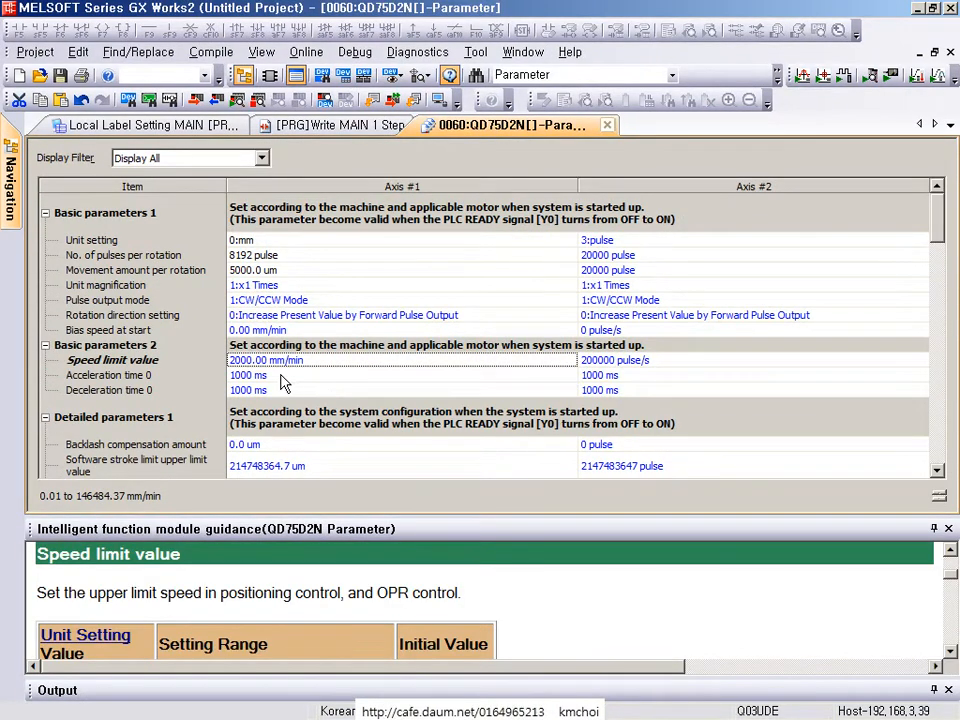
- Set both Acceleration time 0 and Deceleration time 0 of Axis #1 to 500 ms in Basic parameters 2
click(281, 377)
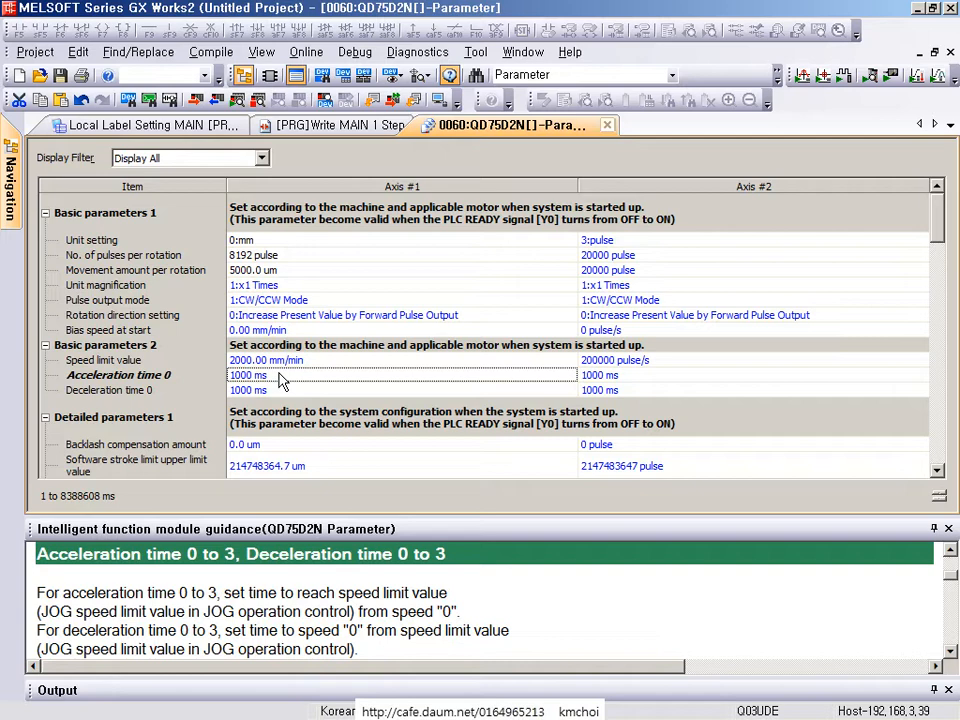
text(500)
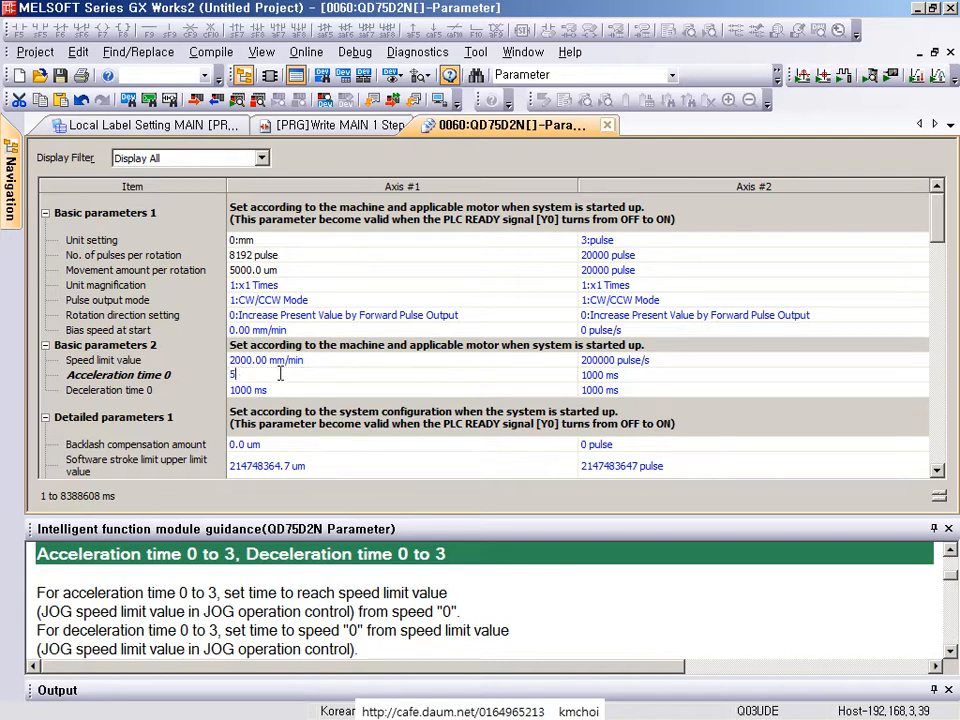
key(Return)
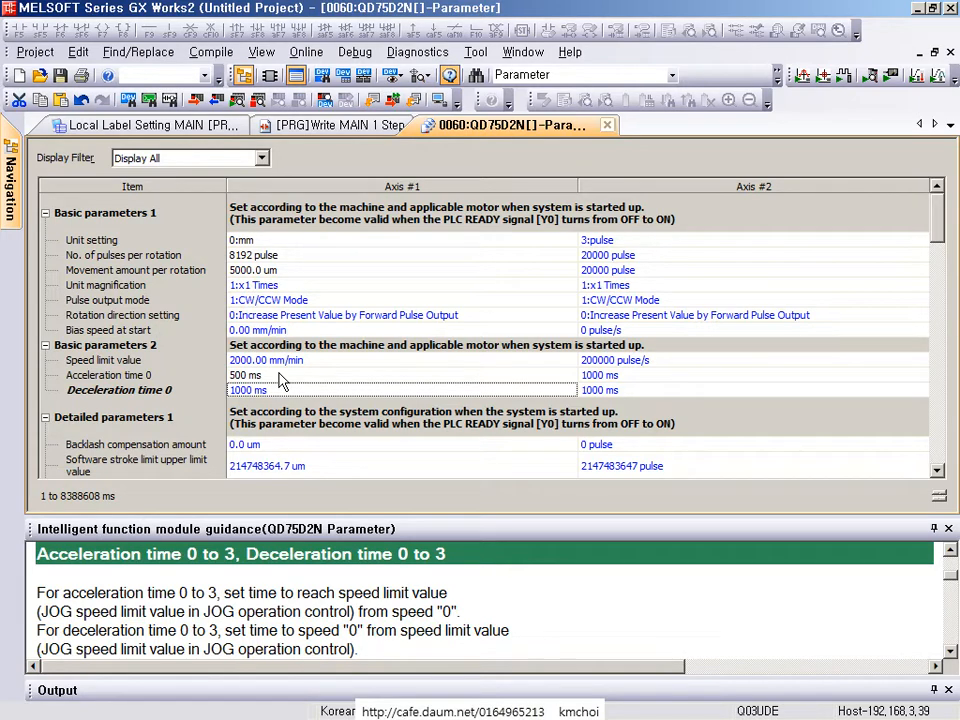
text(500)
key(Return)
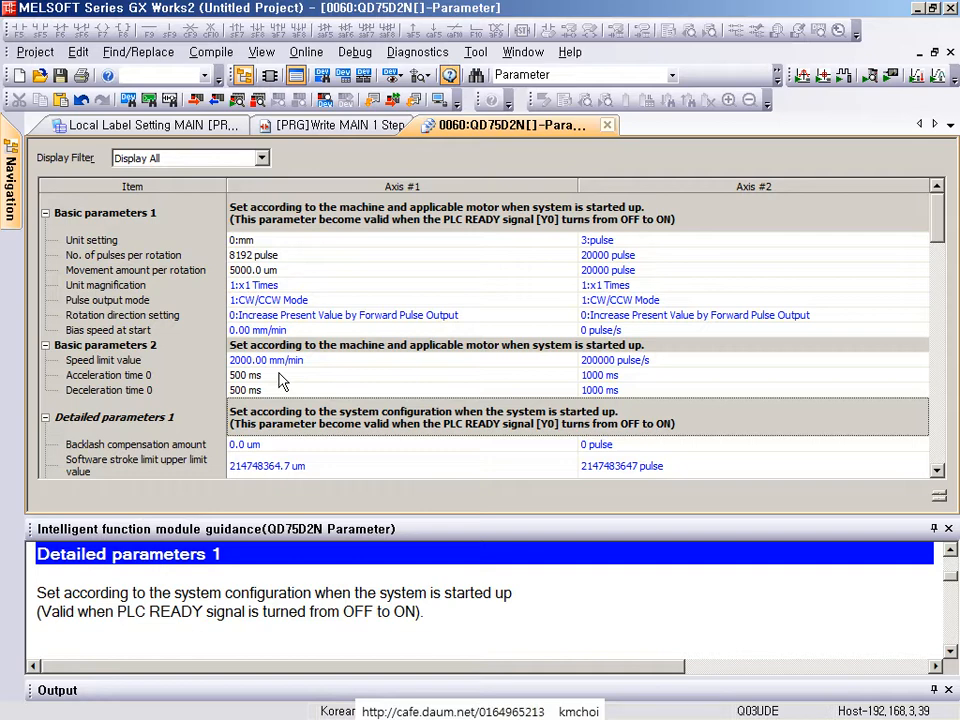
- Examine the settings under Detailed parameters 1, including stroke limits and signal logic selections, down to the start of Detailed parameters 2
click(279, 378)
scroll(300, 378, down, 2)
scroll(229, 400, down, 3)
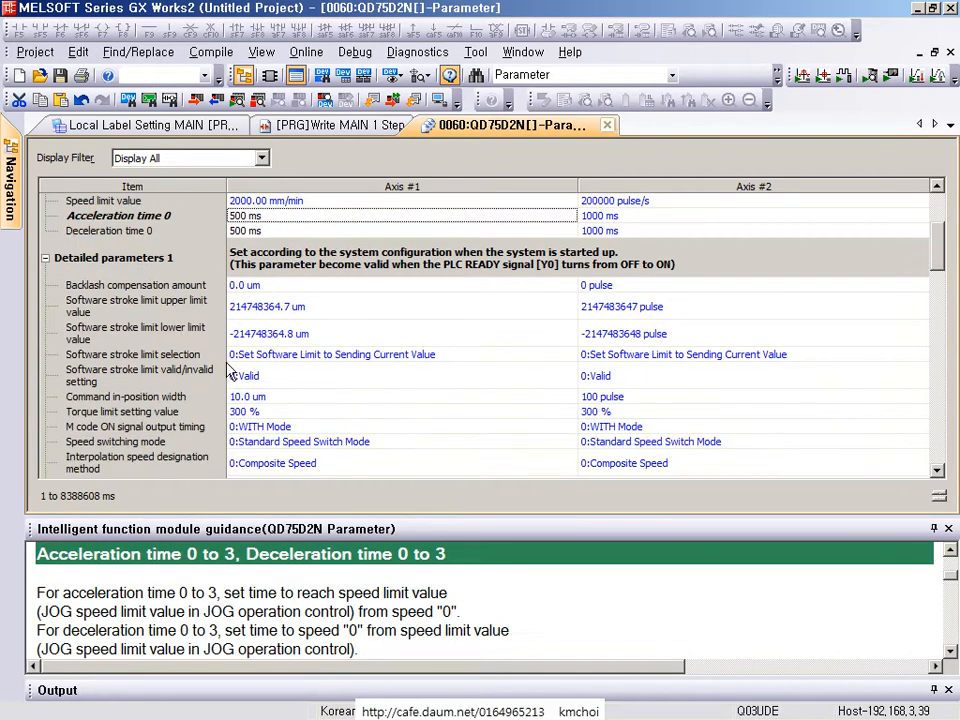
scroll(285, 348, down, 4)
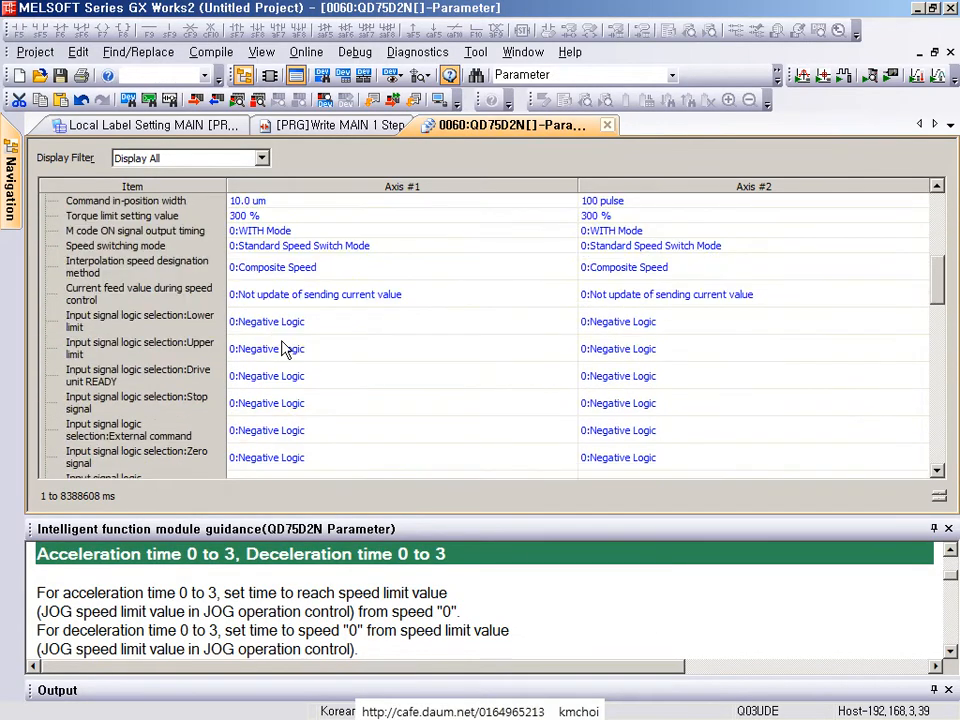
scroll(285, 348, down, 6)
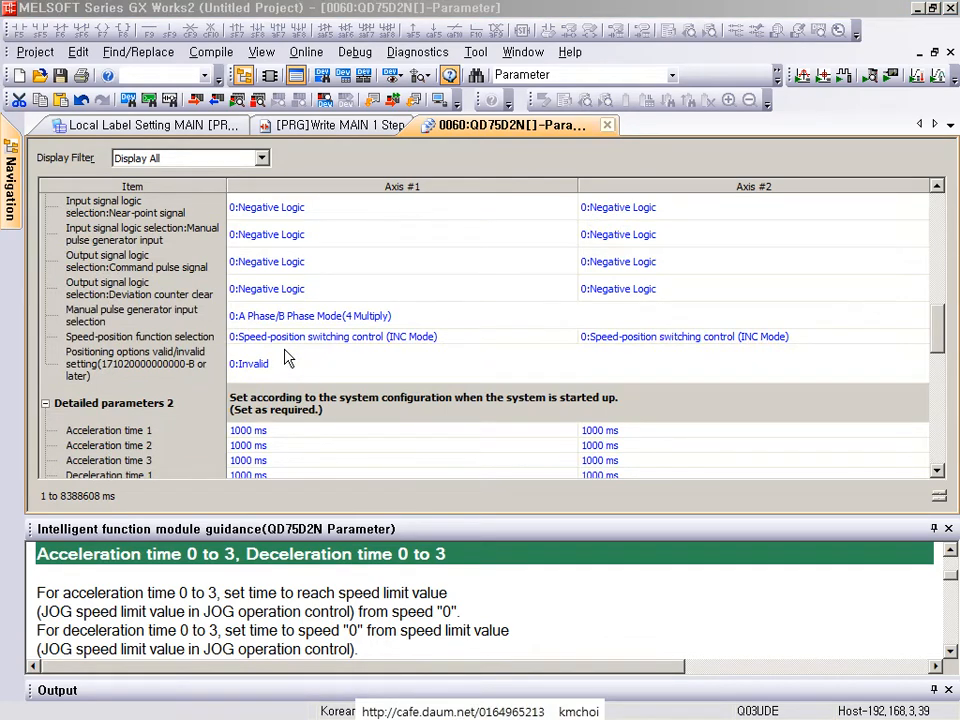
- Switch to the PDF manual in Acrobat Reader, read the positioning module parameter-setting section on page 165, and return to the GX Works2 parameters
key(alt+Tab)
scroll(551, 366, down, 5)
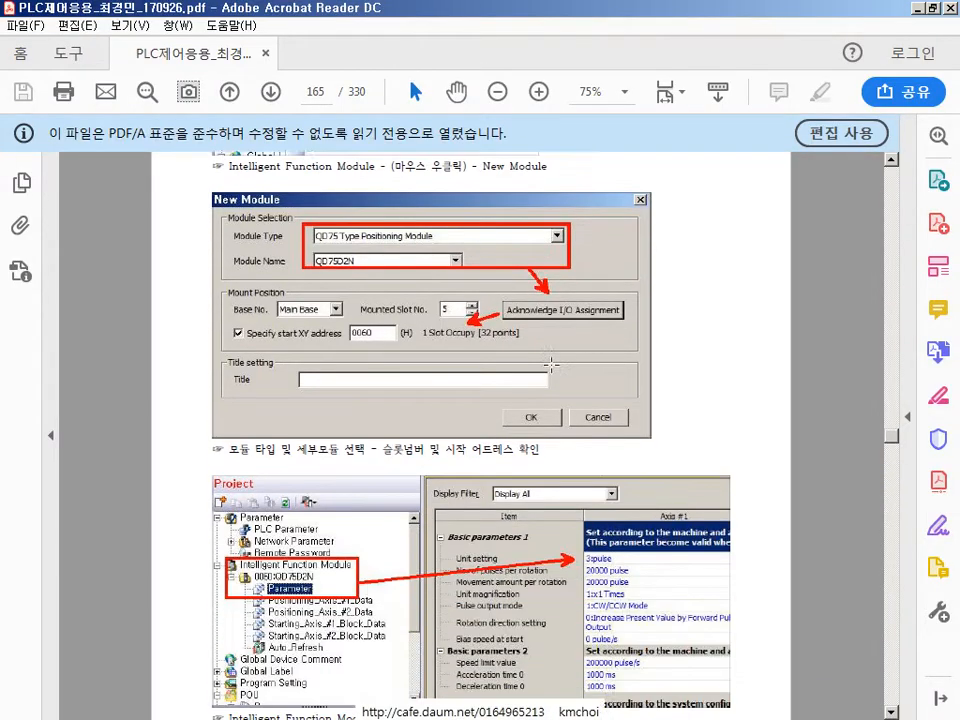
scroll(551, 366, down, 5)
scroll(551, 366, up, 8)
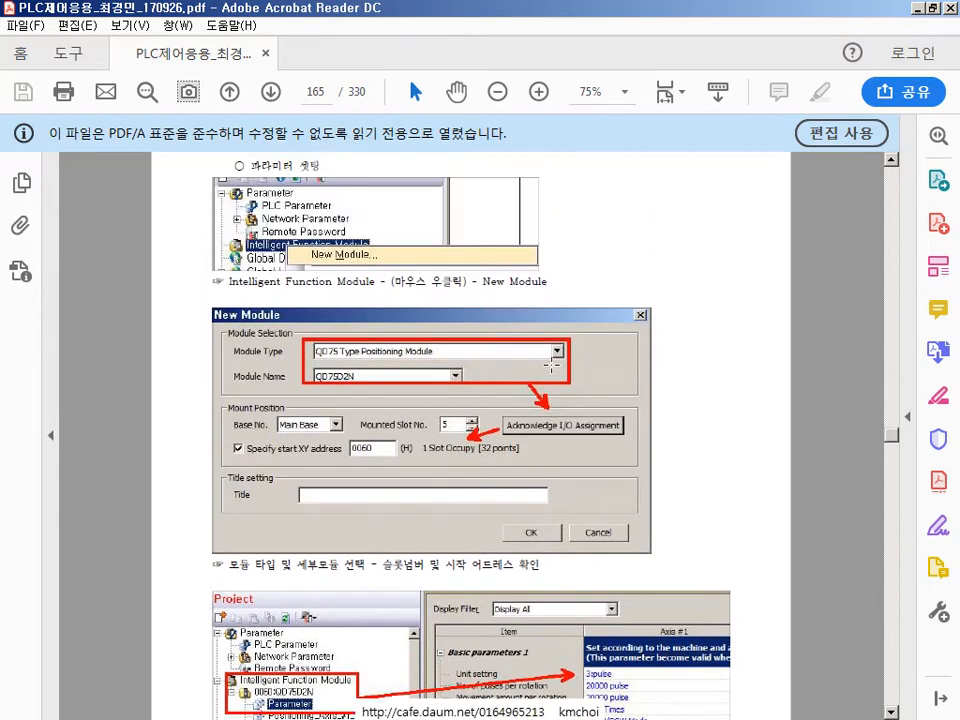
scroll(551, 366, up, 5)
scroll(551, 366, down, 5)
scroll(551, 366, up, 2)
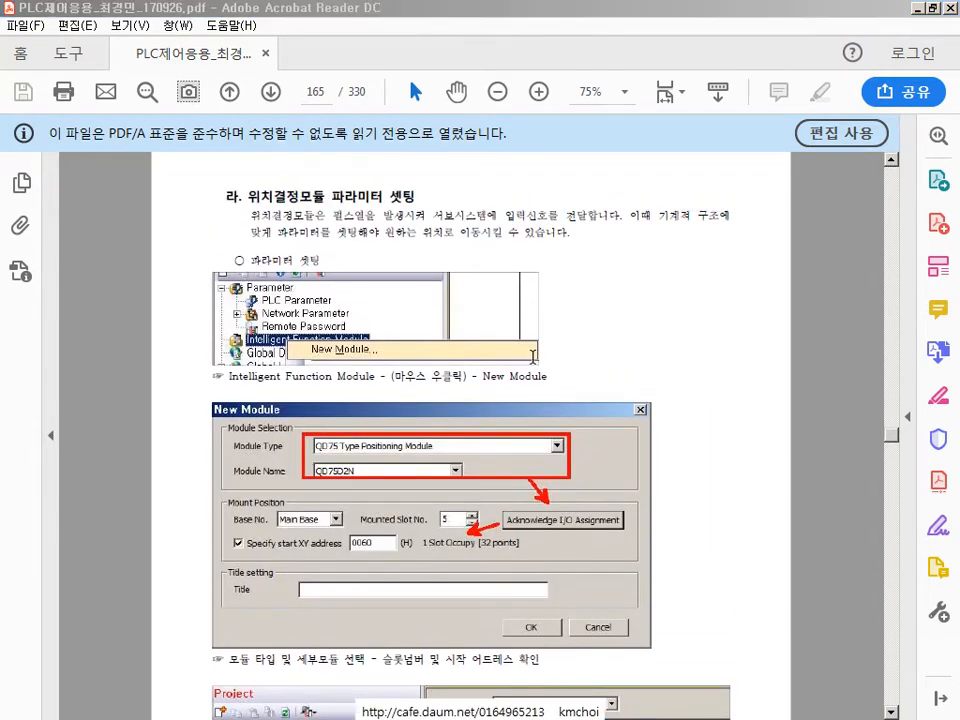
key(alt+Tab)
click(428, 300)
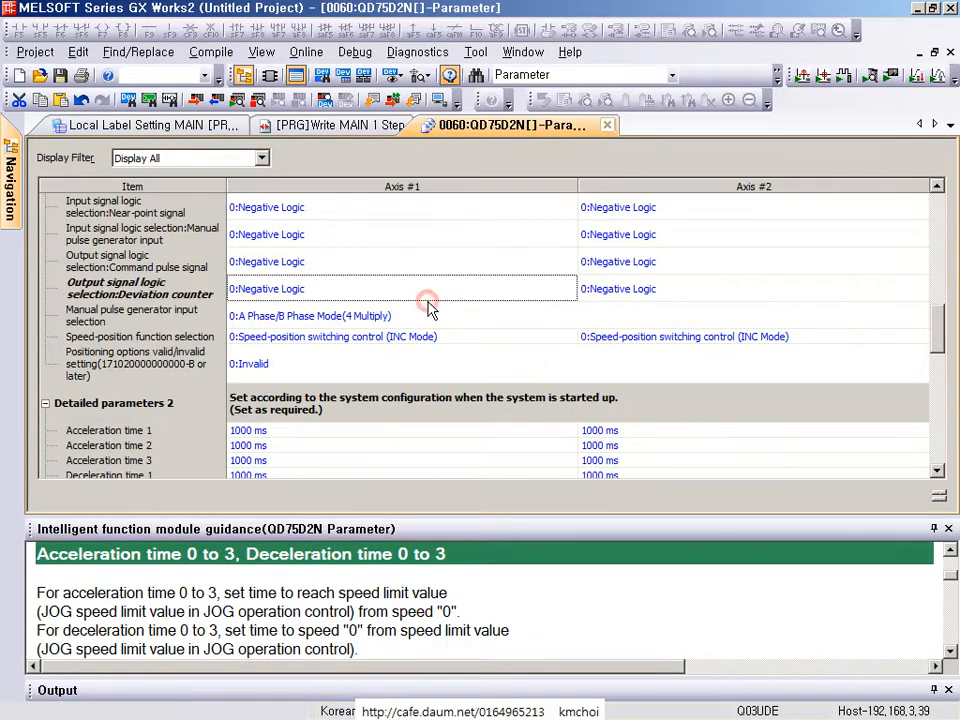
- Compare the acceleration and deceleration times 1 to 3 in Detailed parameters 2 with acceleration and deceleration time 0 in Basic parameters 2
scroll(428, 300, up, 5)
scroll(418, 294, down, 8)
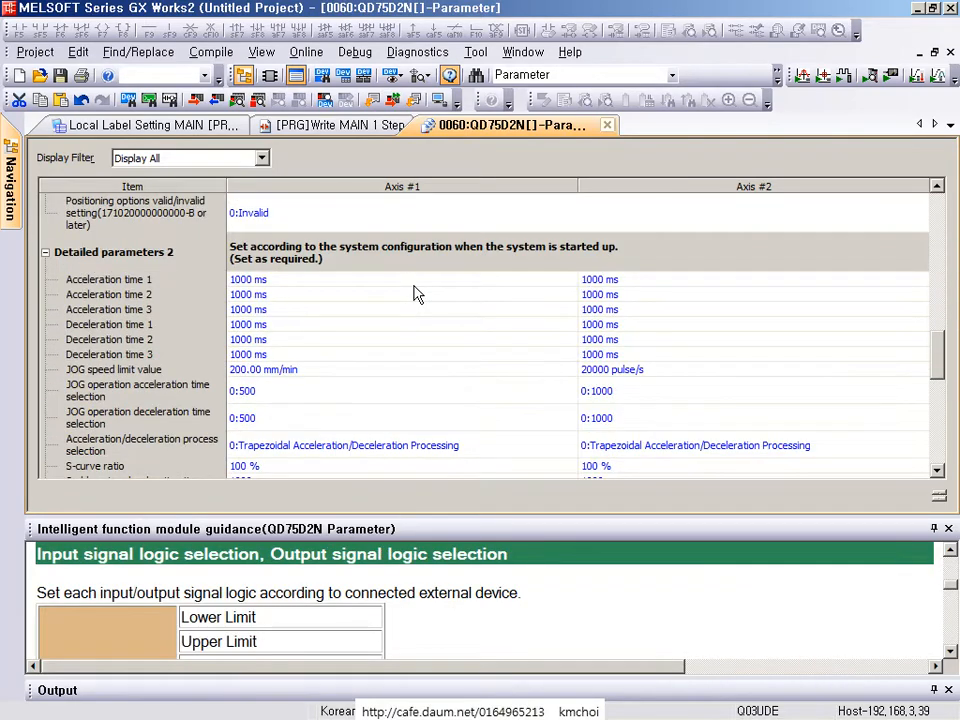
scroll(418, 294, down, 3)
scroll(399, 289, up, 3)
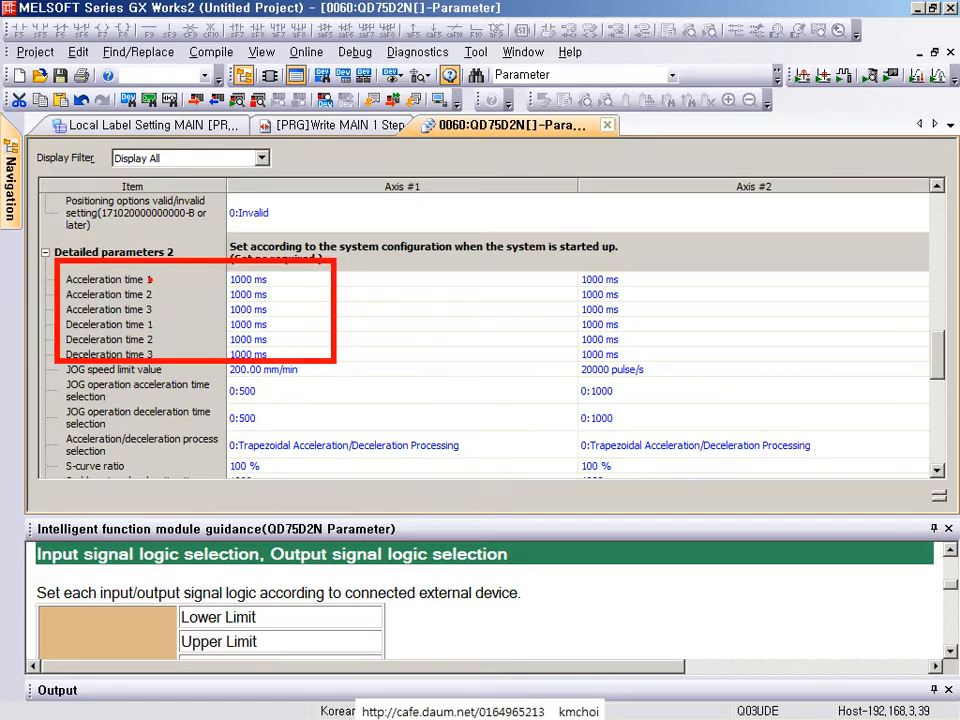
key(Escape)
scroll(80, 281, up, 4)
scroll(80, 281, up, 8)
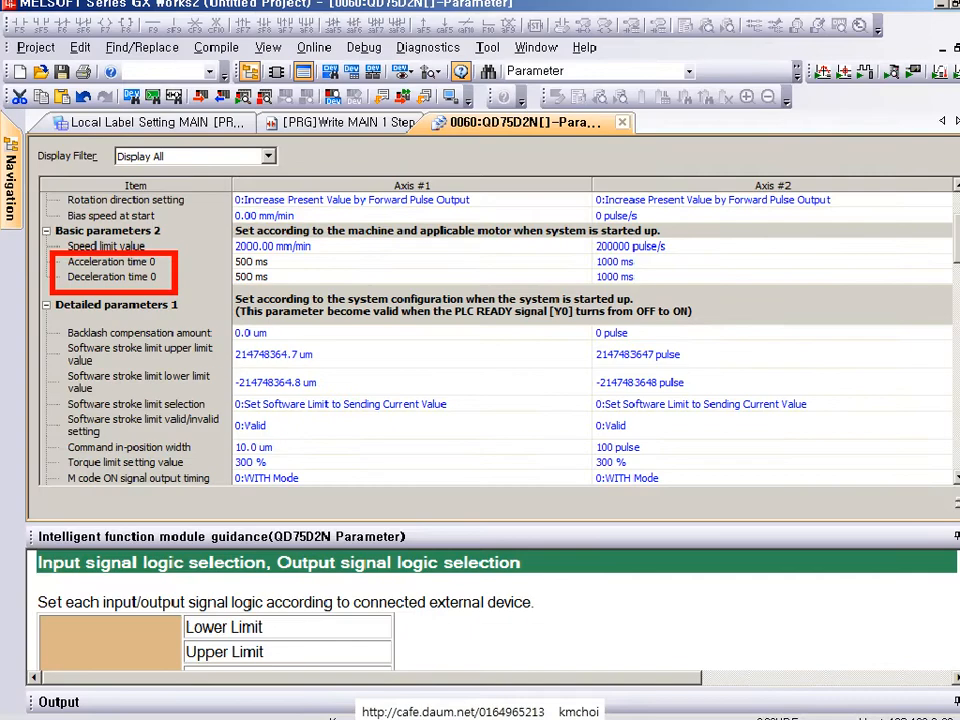
scroll(122, 255, down, 10)
scroll(67, 178, down, 5)
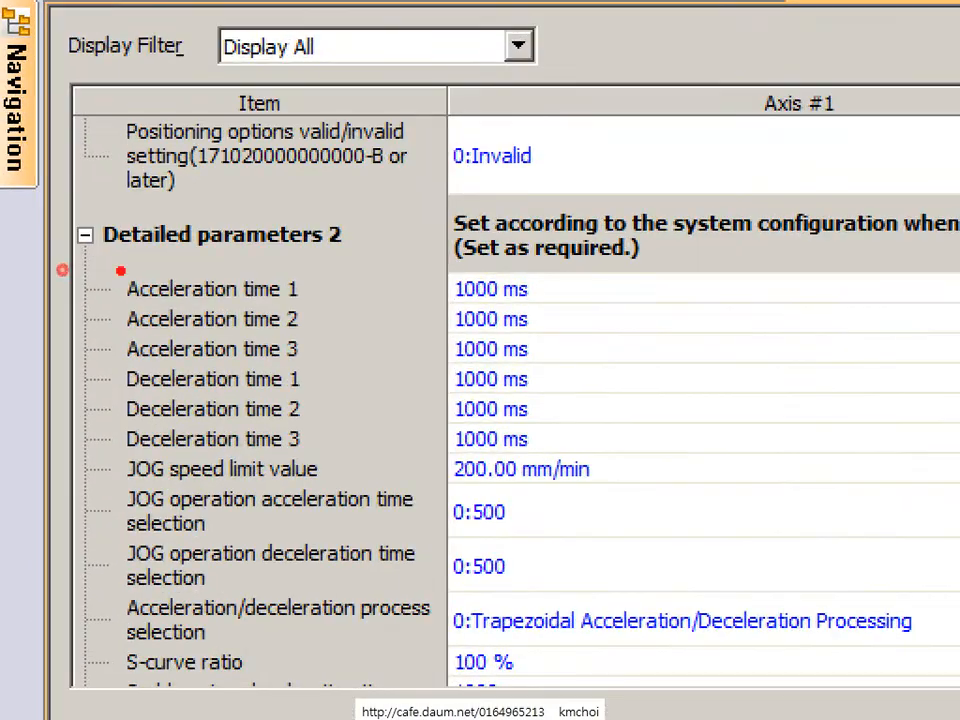
mouse_move(119, 260)
mouse_down()
mouse_move(380, 441)
mouse_move(568, 460)
mouse_up()
drag(541, 290, 698, 351)
drag(527, 342, 749, 401)
- Set both Acceleration time 1 and Deceleration time 1 of Axis #1 to 700 ms in Detailed parameters 2
click(235, 280)
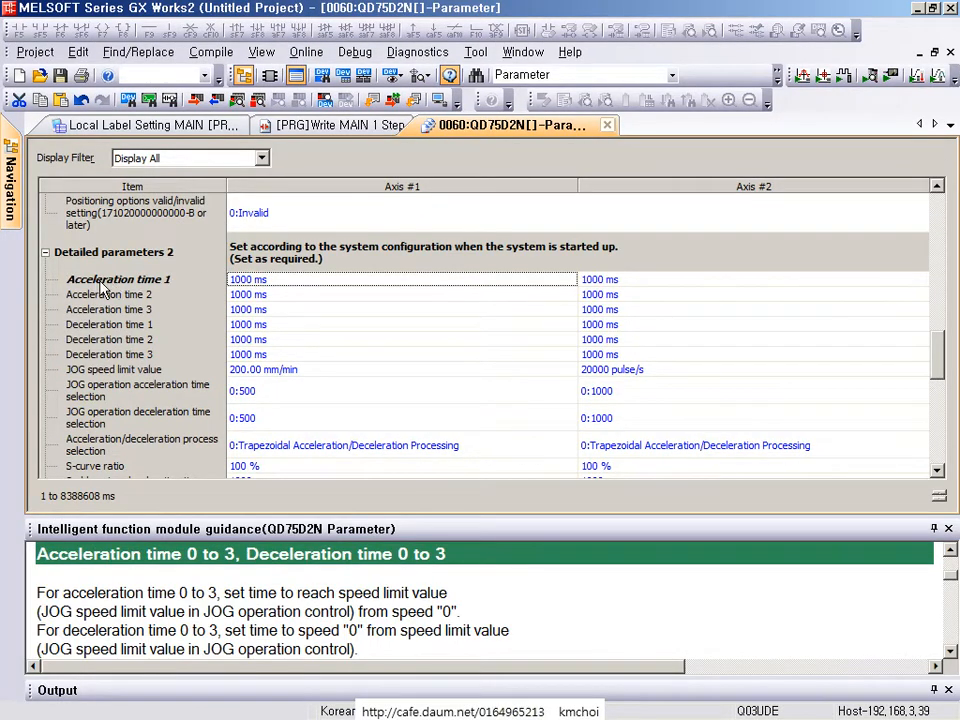
text(700)
key(Return)
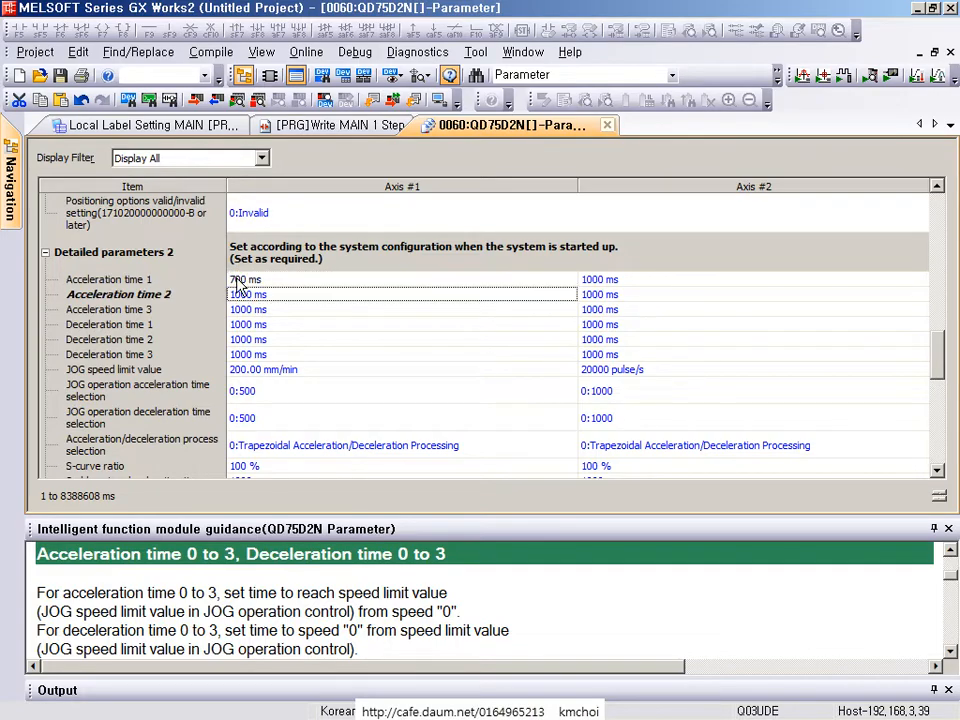
key(Down)
key(Down)
key(Down)
key(Up)
text(700)
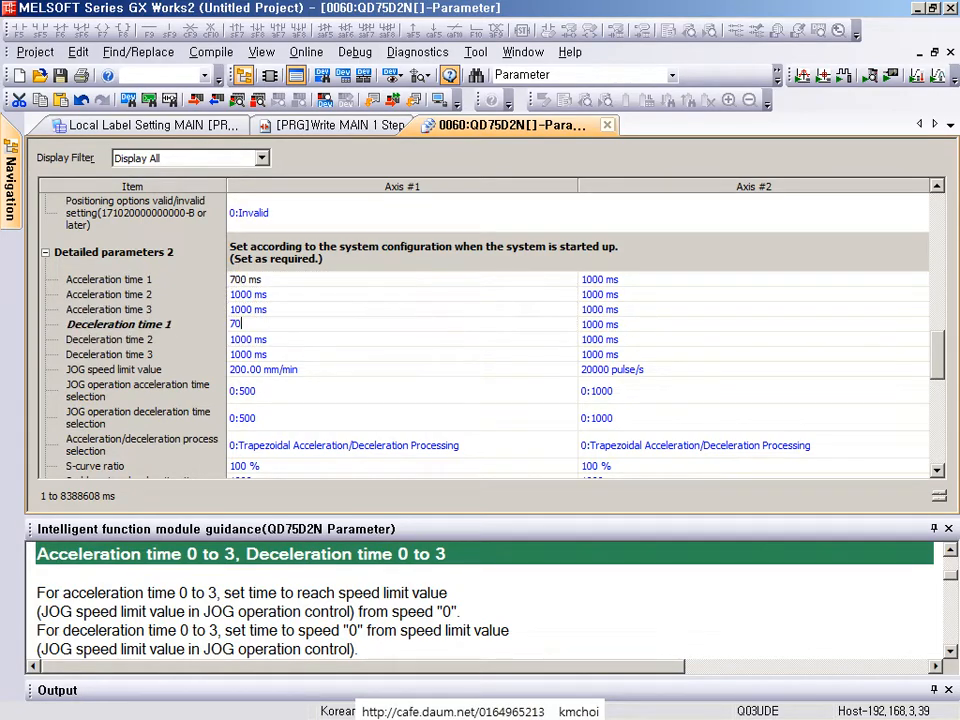
key(Return)
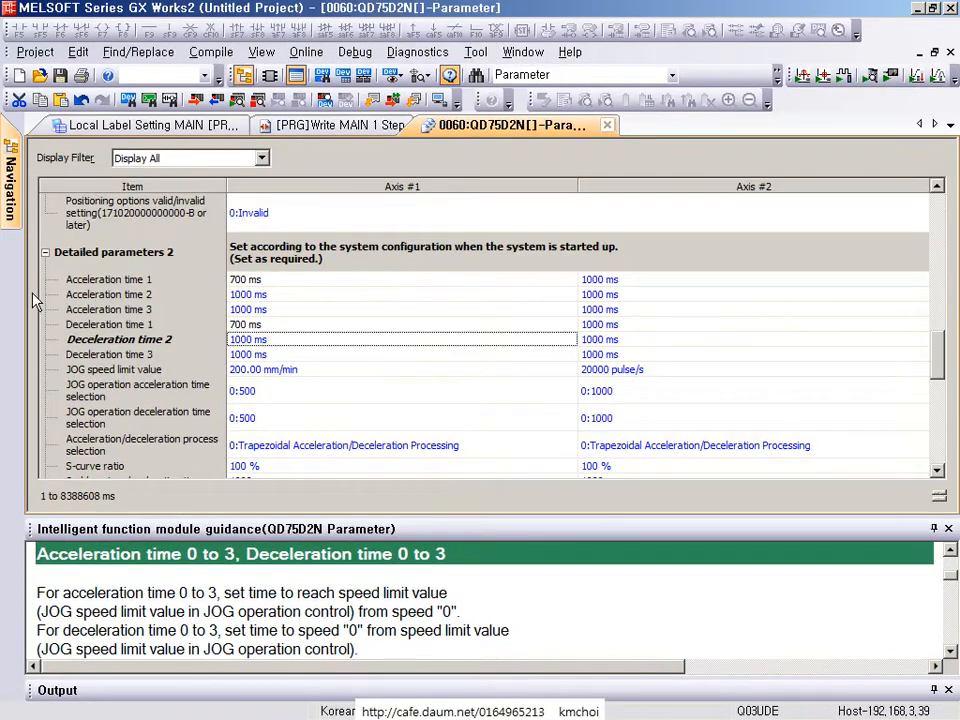
click(293, 325)
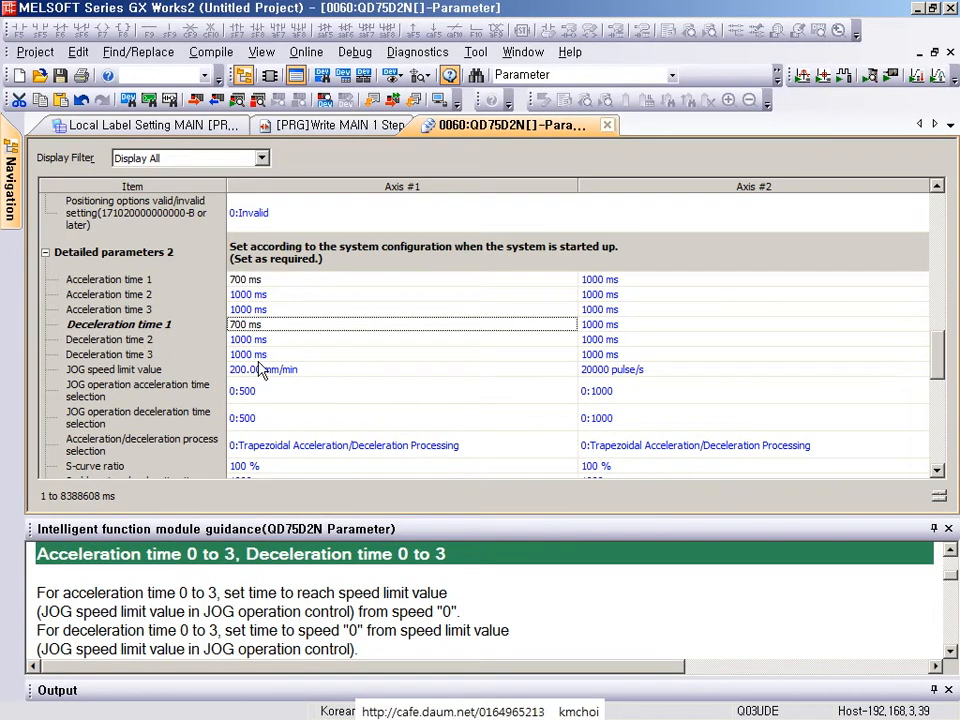
- Set the JOG speed limit value of Axis #1 to 1000 mm/min
click(262, 370)
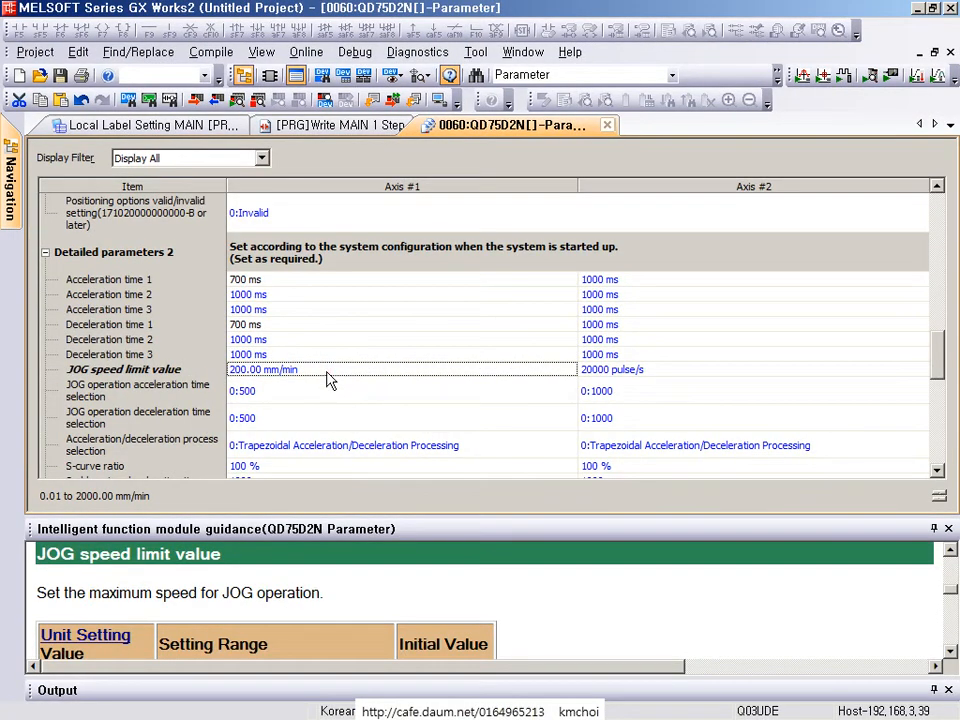
click(328, 372)
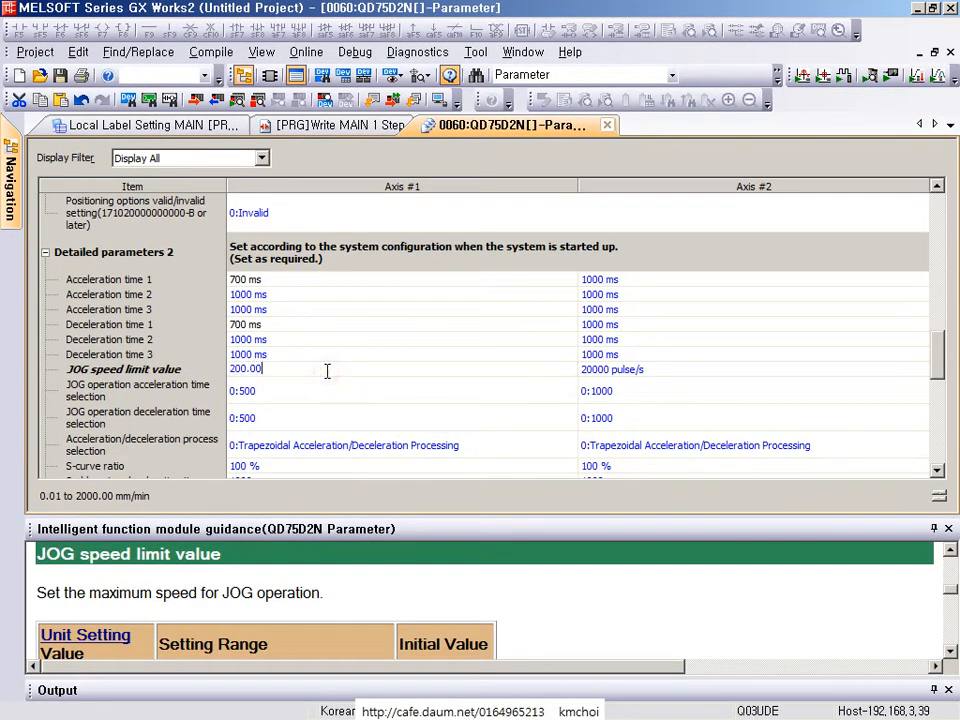
double_click(328, 372)
text(12)
key(BackSpace)
key(BackSpace)
text(1000)
key(Return)
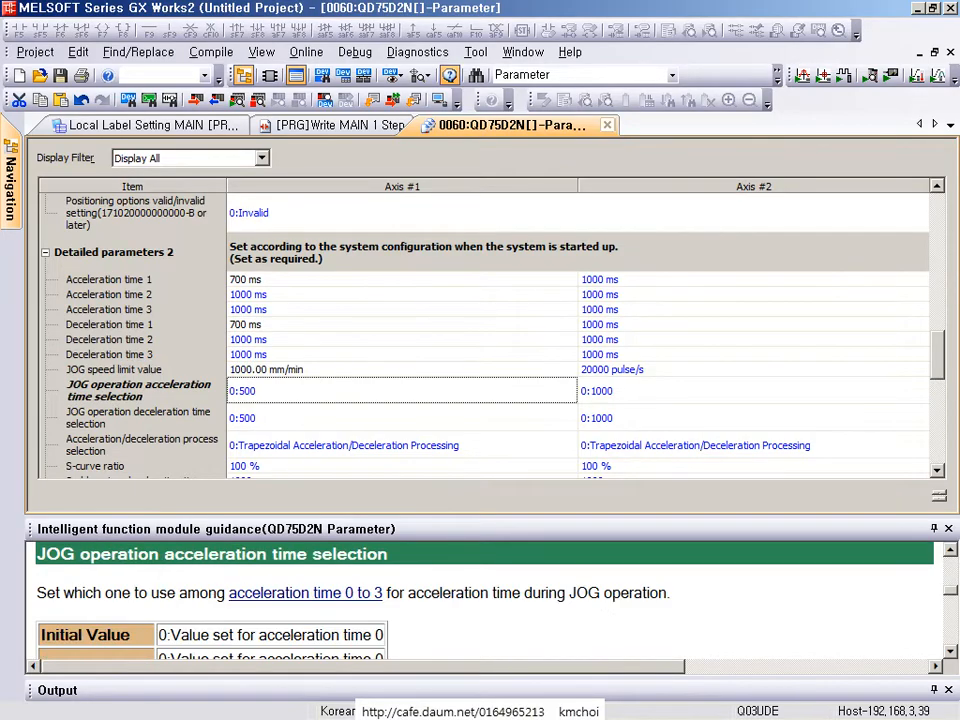
- Try option 2:1000 for the Axis #1 JOG operation acceleration time selection and restore it to 0:500
scroll(205, 305, down, 3)
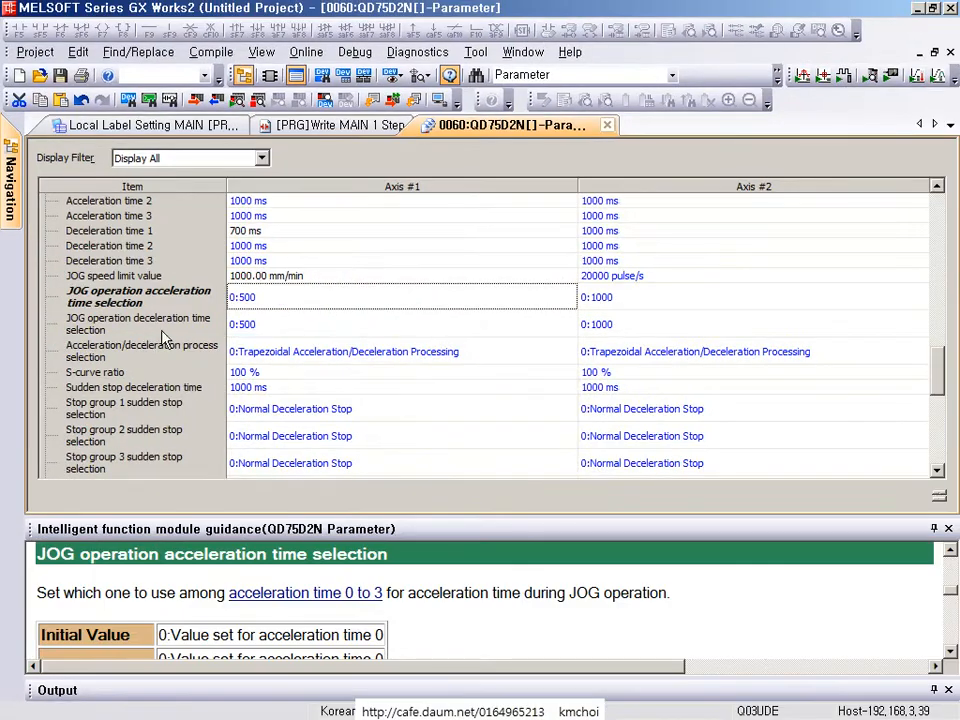
click(436, 255)
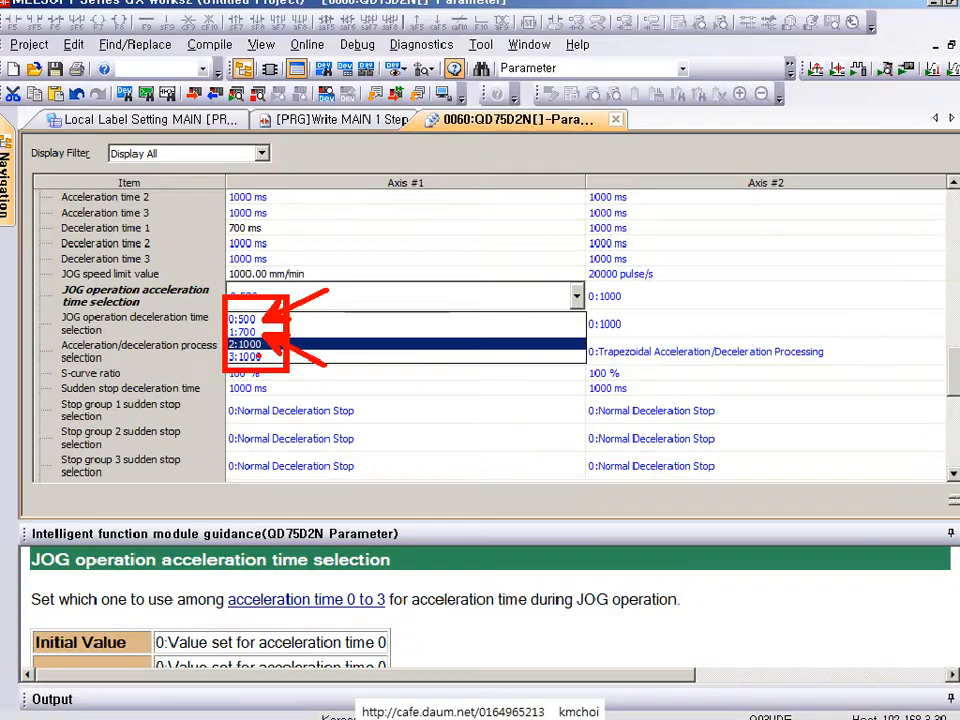
click(295, 333)
click(292, 305)
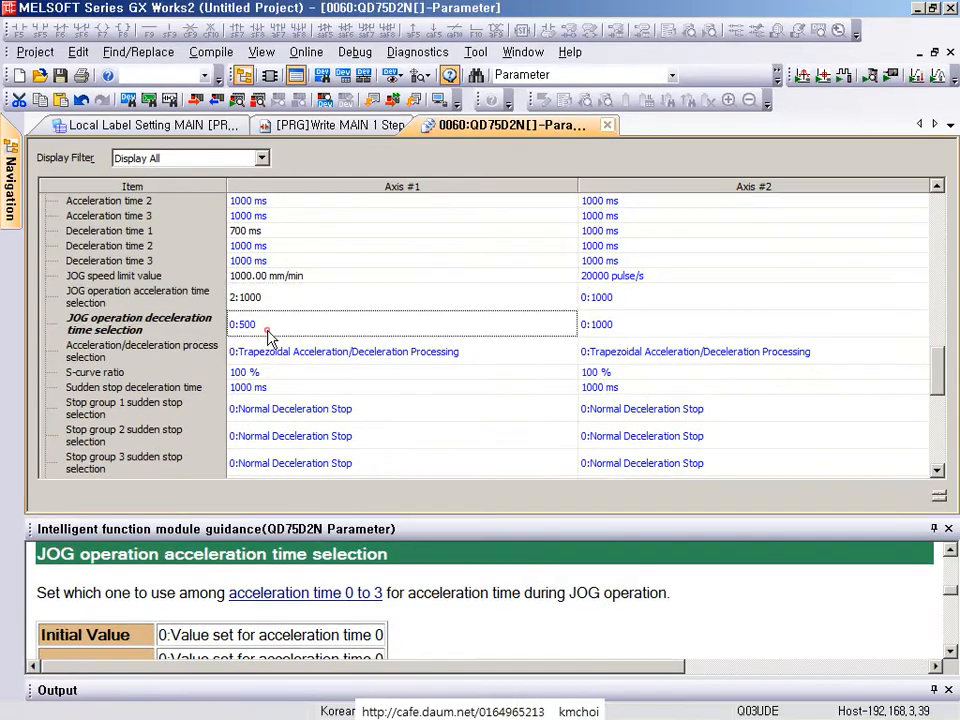
click(257, 298)
click(248, 318)
click(261, 325)
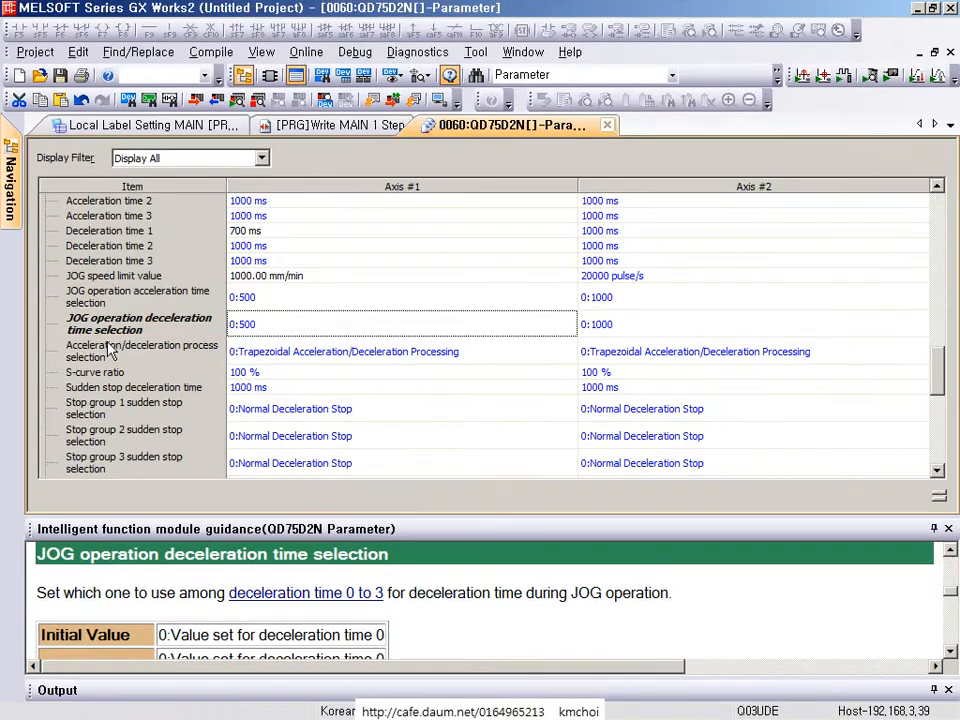
- Examine the remaining Detailed parameters 2 settings and the Axis #1 OPR basic parameters, from OPR method to OPR retry
scroll(387, 330, down, 1)
scroll(372, 330, down, 3)
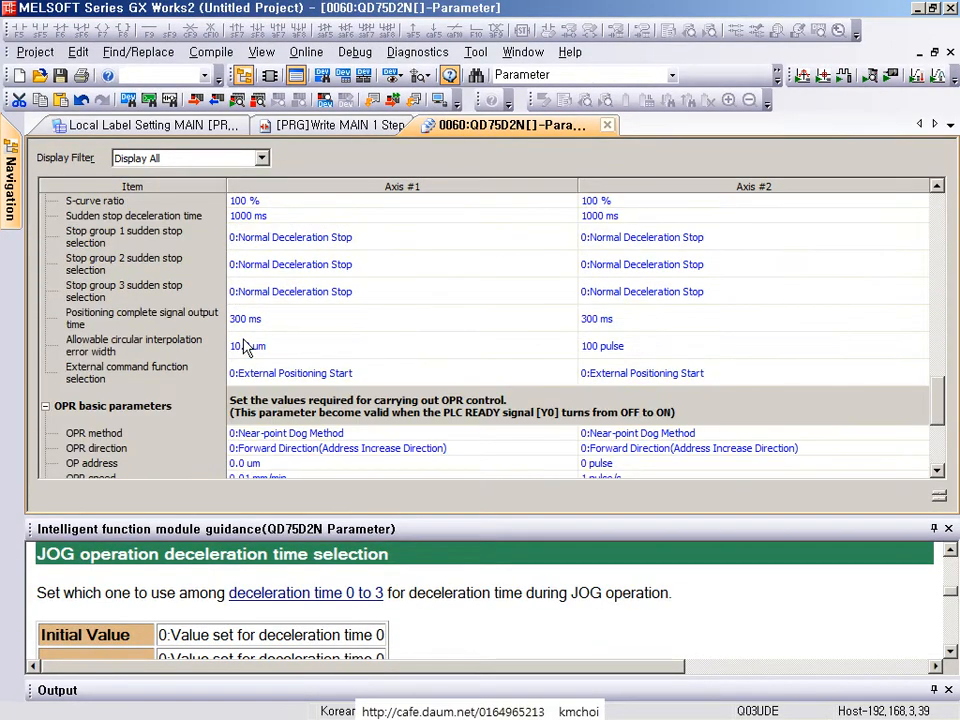
scroll(252, 348, down, 6)
scroll(255, 350, up, 2)
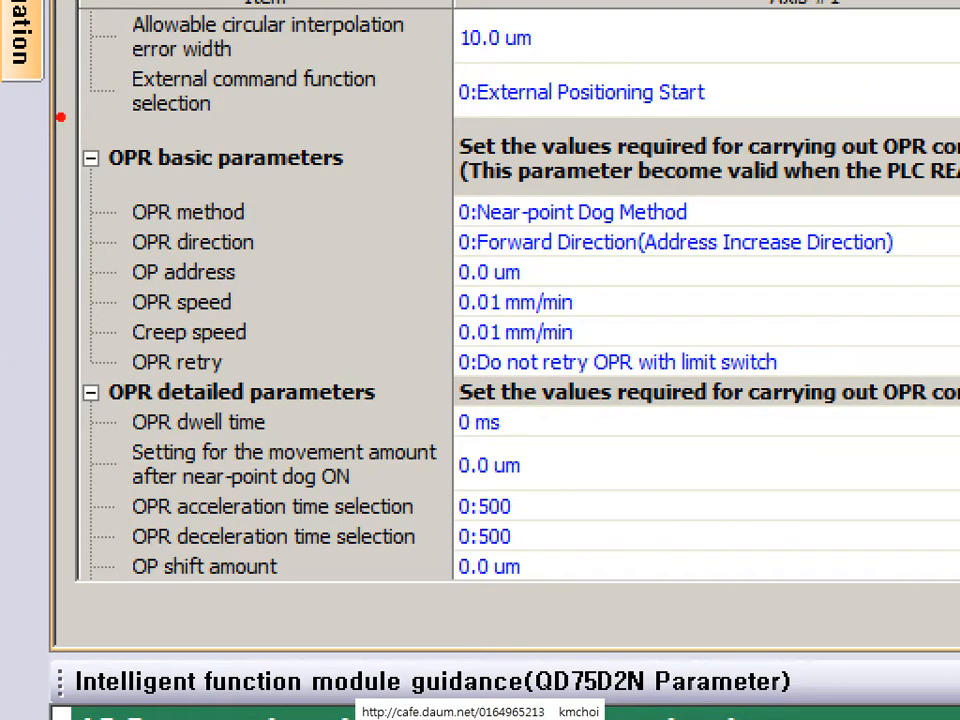
drag(61, 117, 842, 385)
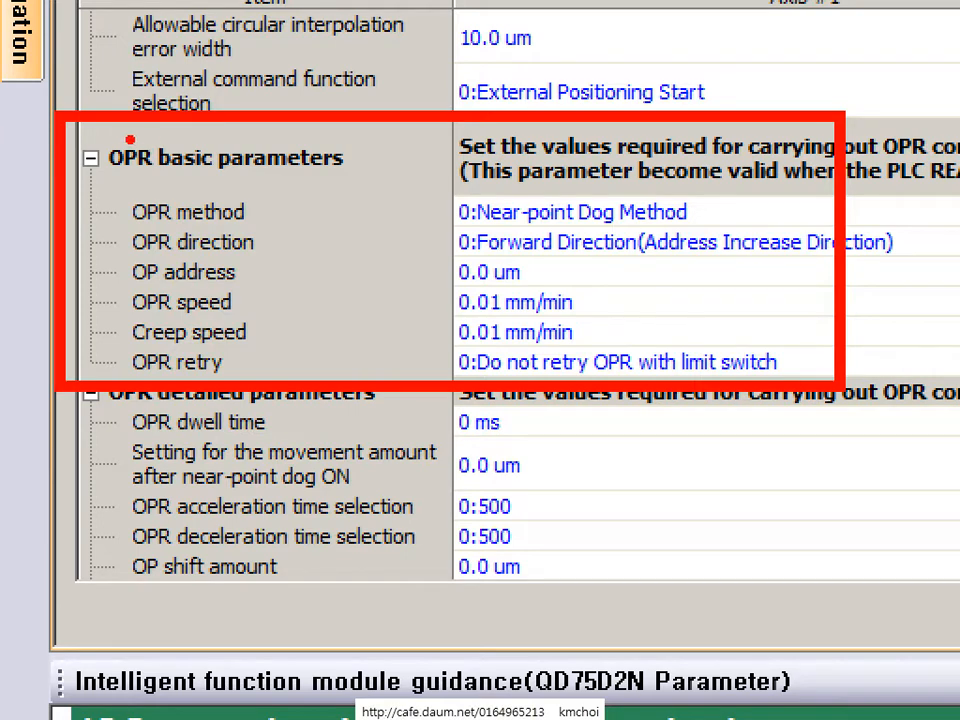
mouse_move(109, 142)
mouse_down()
mouse_move(141, 17)
mouse_move(186, 68)
mouse_move(209, 39)
mouse_up()
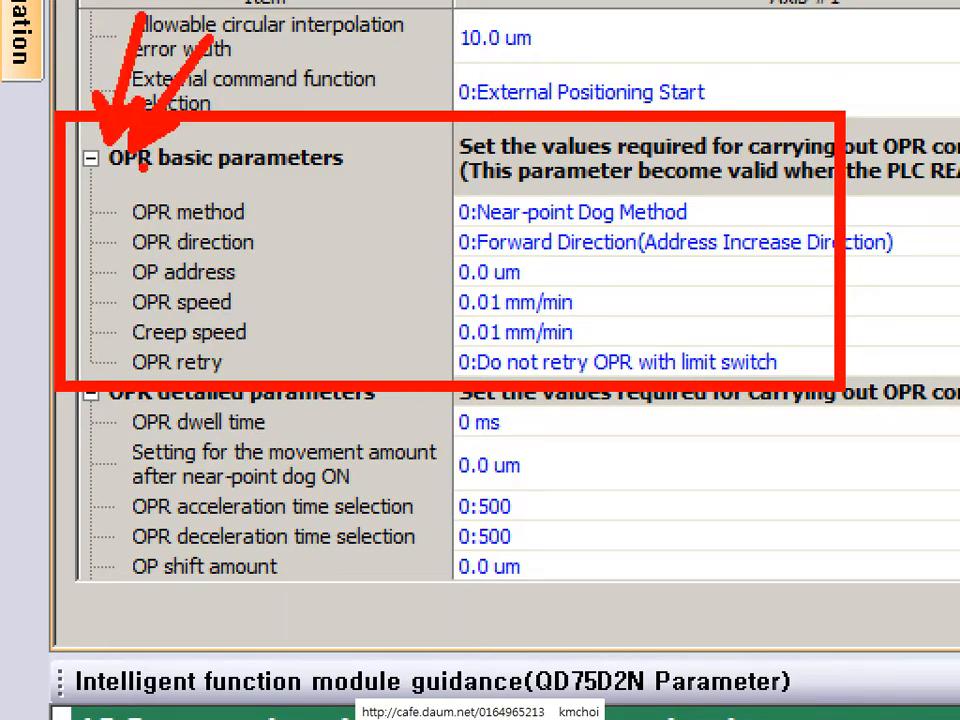
drag(145, 162, 313, 44)
key(ctrl+z)
key(ctrl+z)
key(ctrl+z)
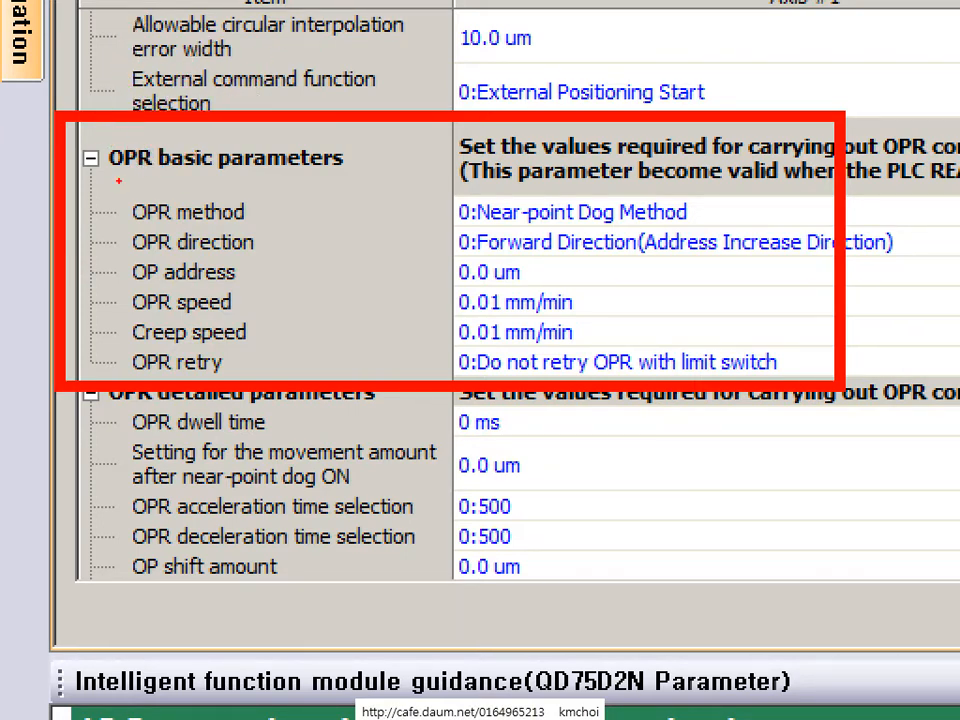
mouse_move(116, 174)
mouse_down()
mouse_move(88, 222)
mouse_move(76, 285)
mouse_move(149, 290)
mouse_up()
drag(148, 170, 257, 313)
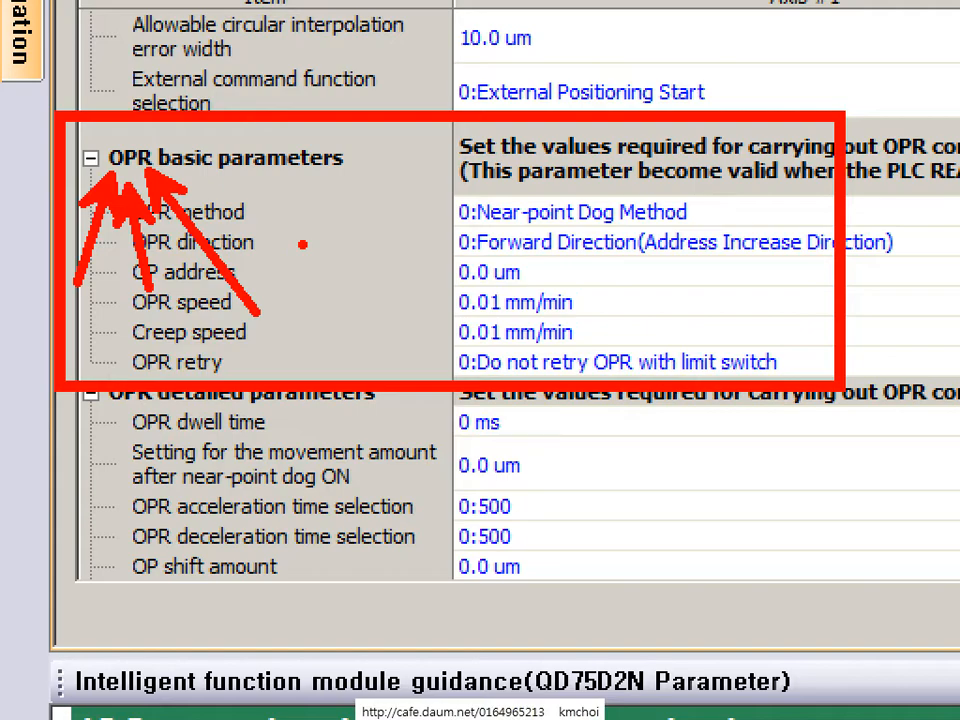
key(Escape)
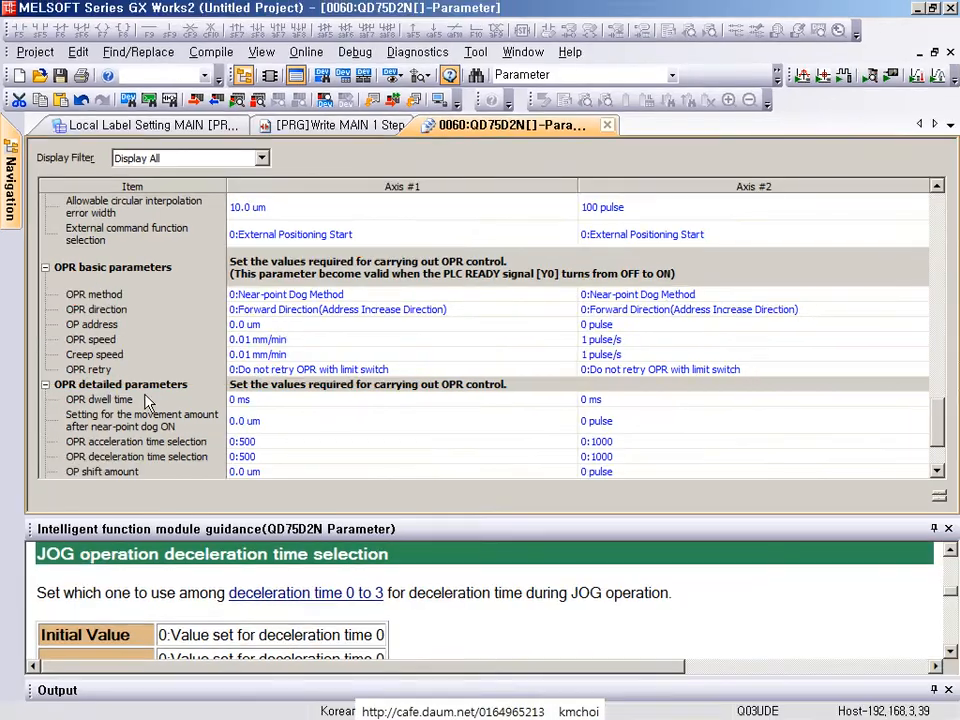
- Check the OPR method guidance, return from the PDF manual to GX Works2, and select 0:Near-point Dog Method as the Axis #1 OPR method
click(232, 311)
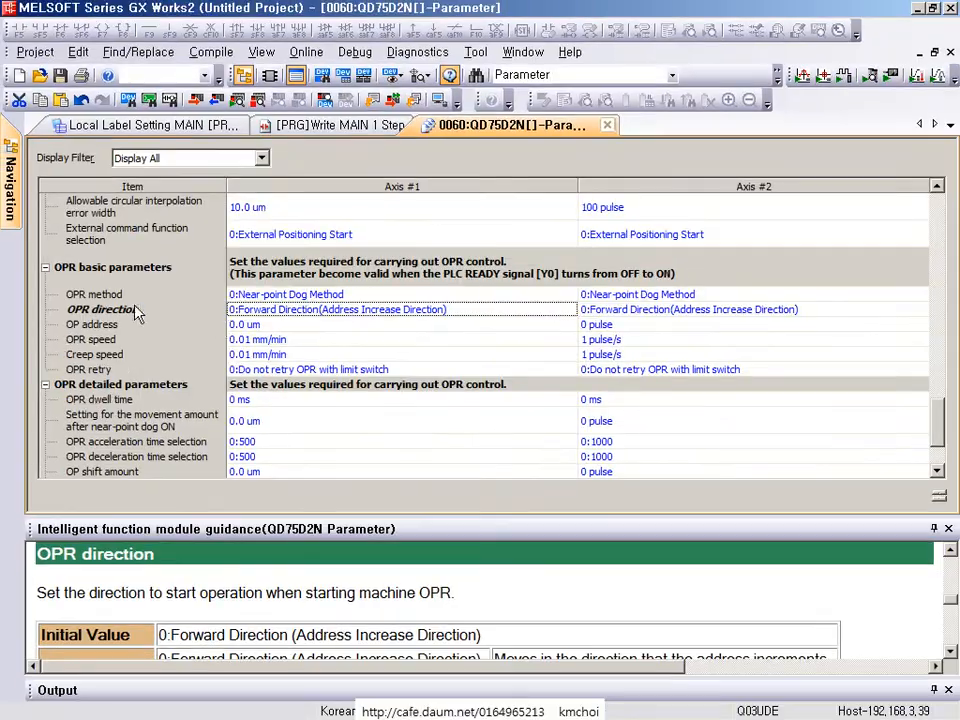
click(240, 294)
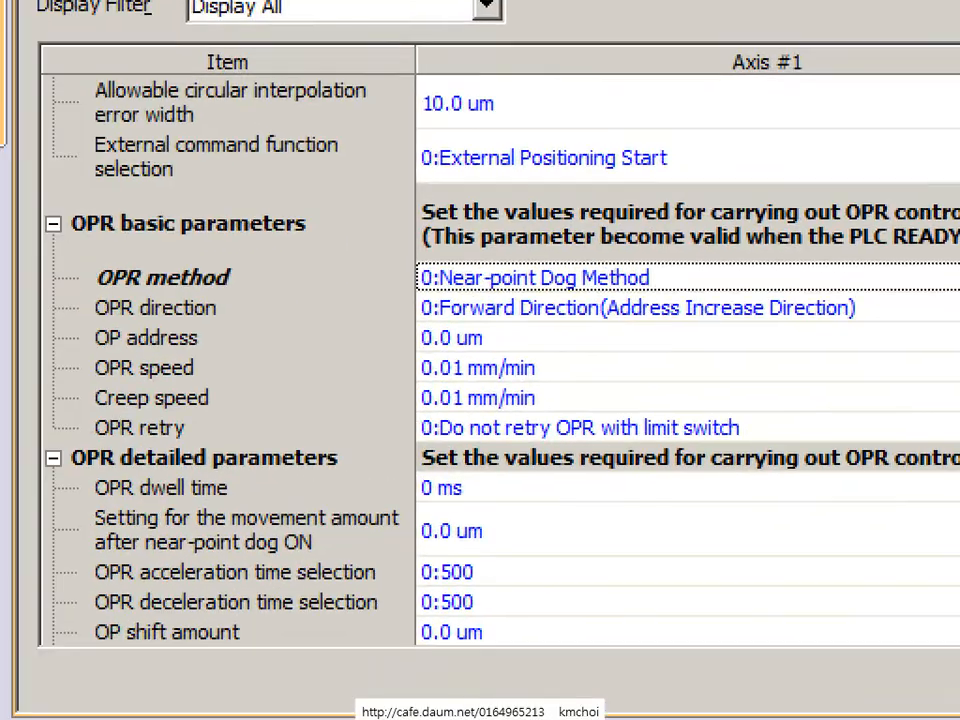
drag(388, 236, 700, 297)
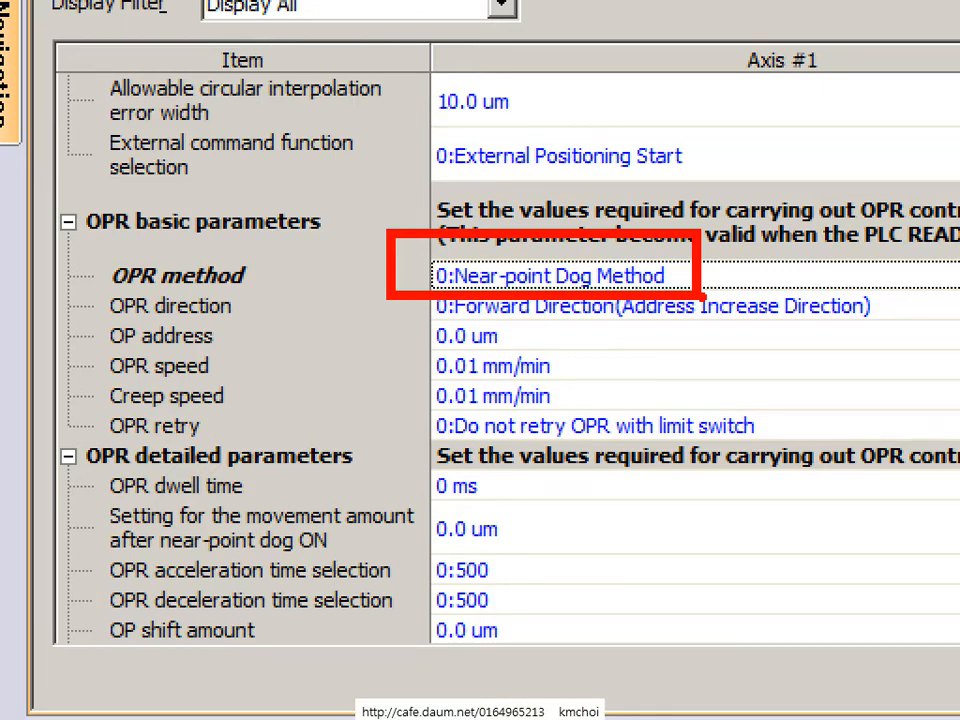
key(Escape)
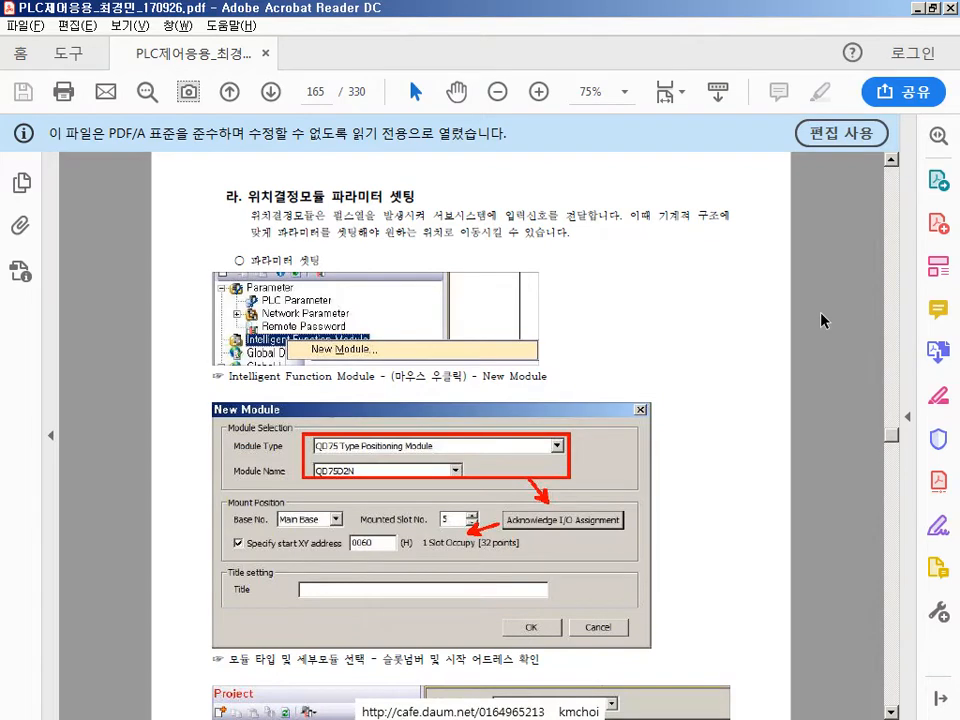
key(alt+Tab)
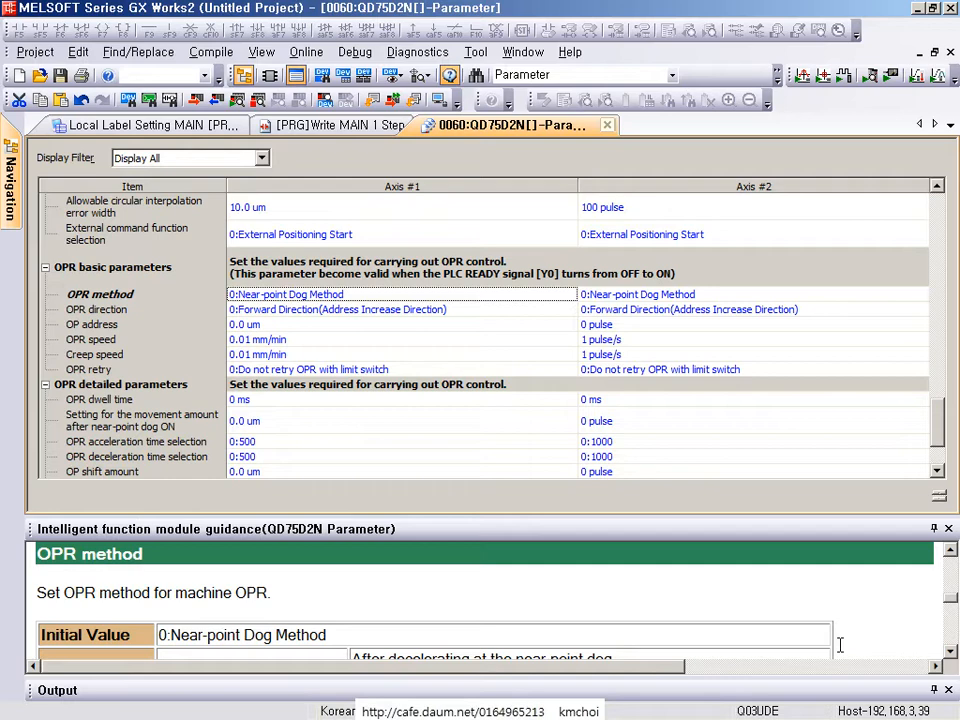
click(556, 297)
click(289, 317)
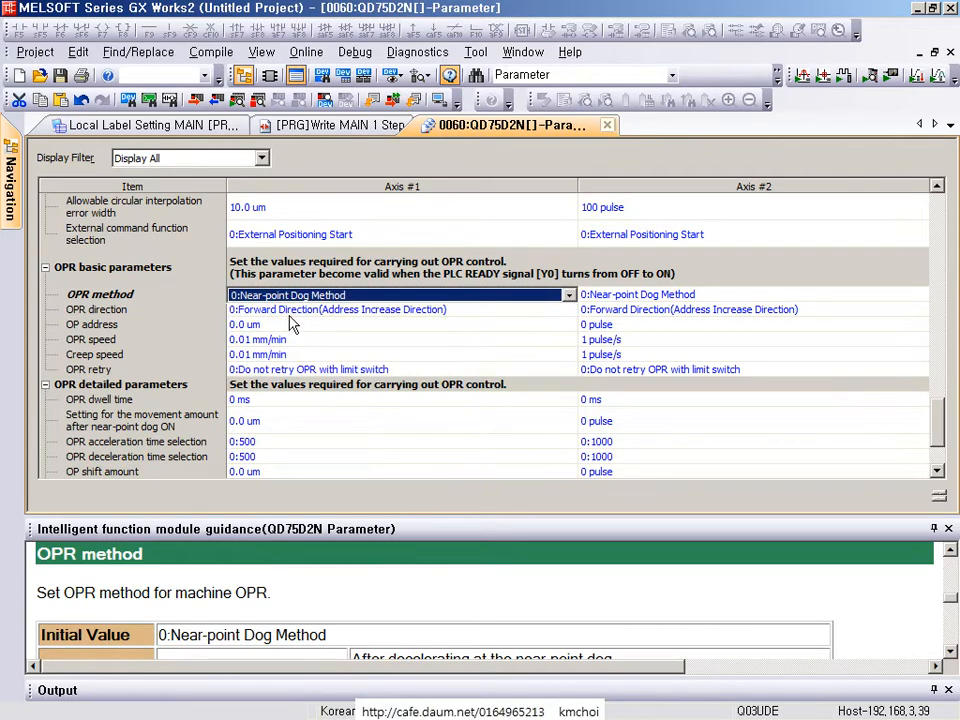
- Set the Axis #1 OPR direction to 1:Reverse Direction(Address Decrease Direction) and check the OP address setting
click(296, 323)
click(280, 310)
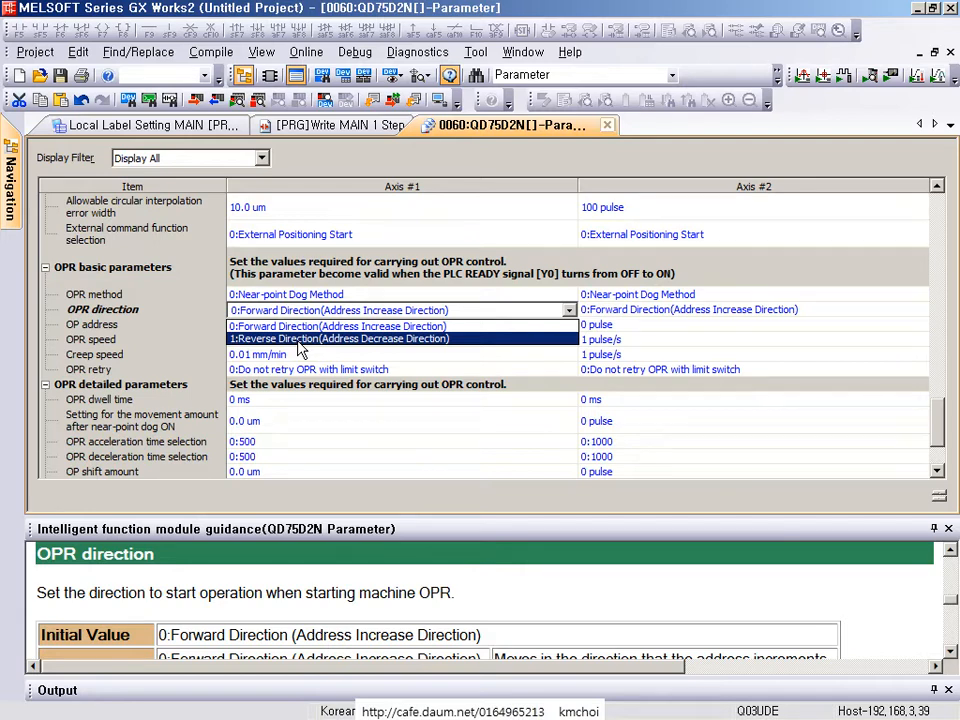
click(300, 340)
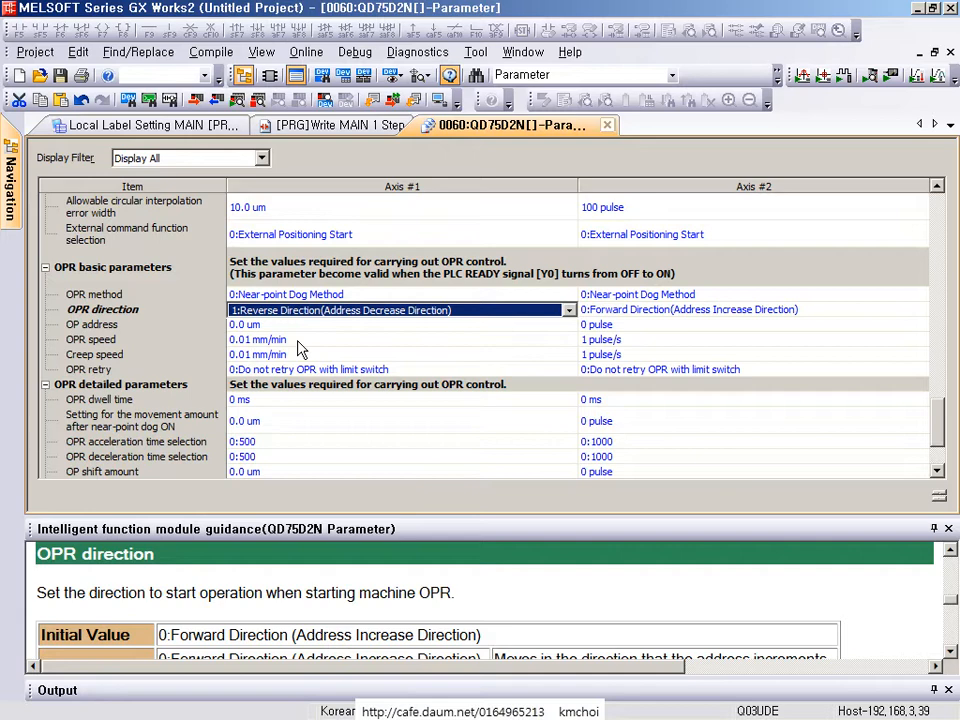
click(284, 326)
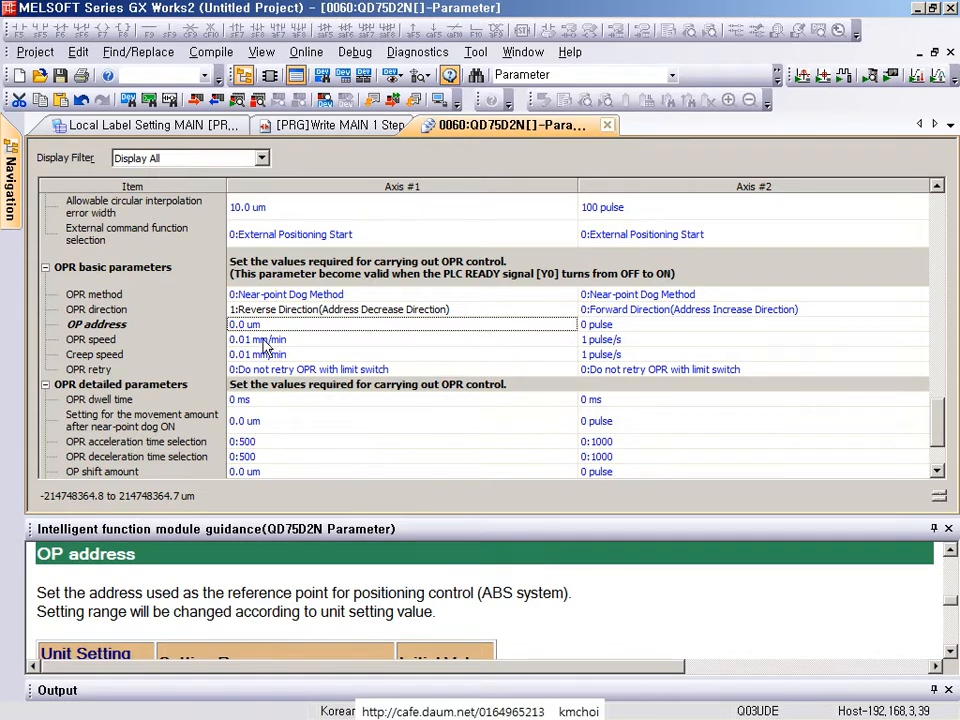
- Set the Axis #1 OPR speed to 1000 mm/min and the creep speed to 150 mm/min
click(273, 340)
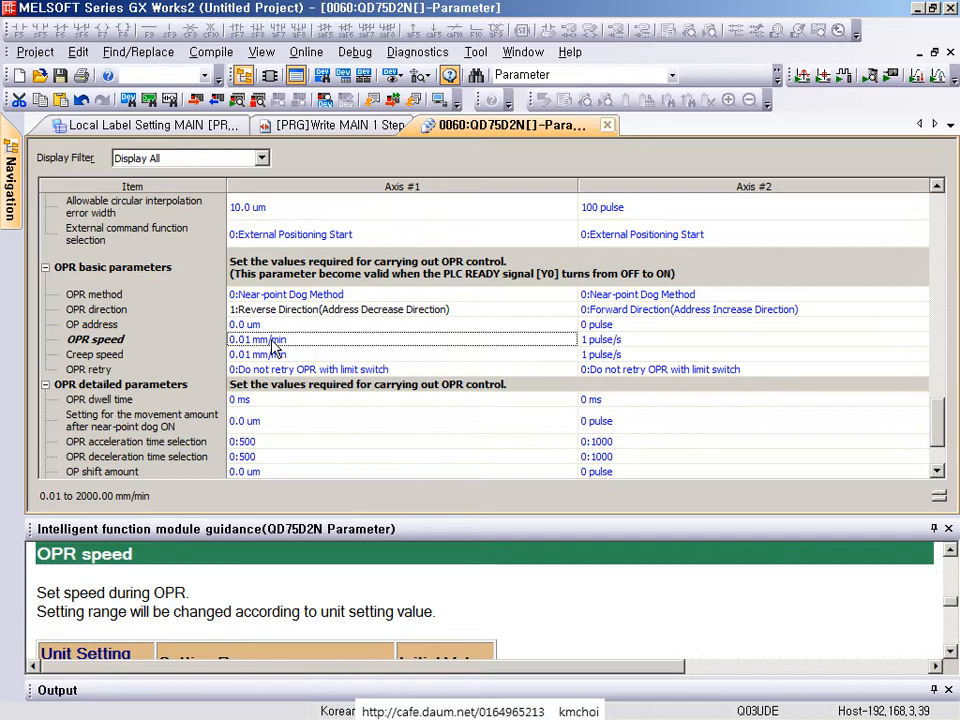
text(1000)
key(Return)
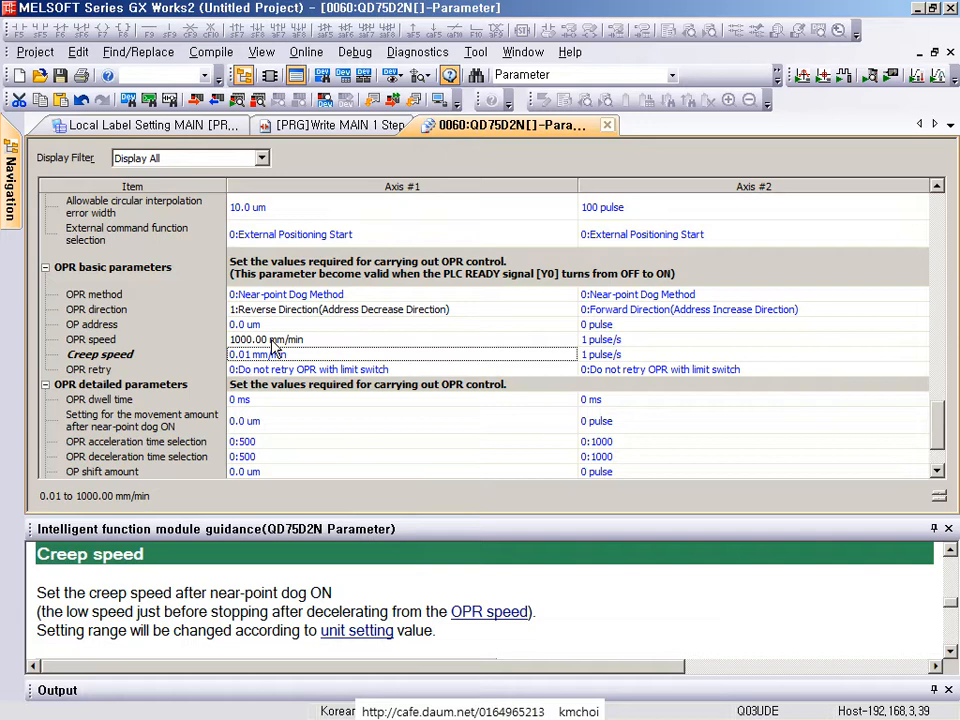
text(1503.)
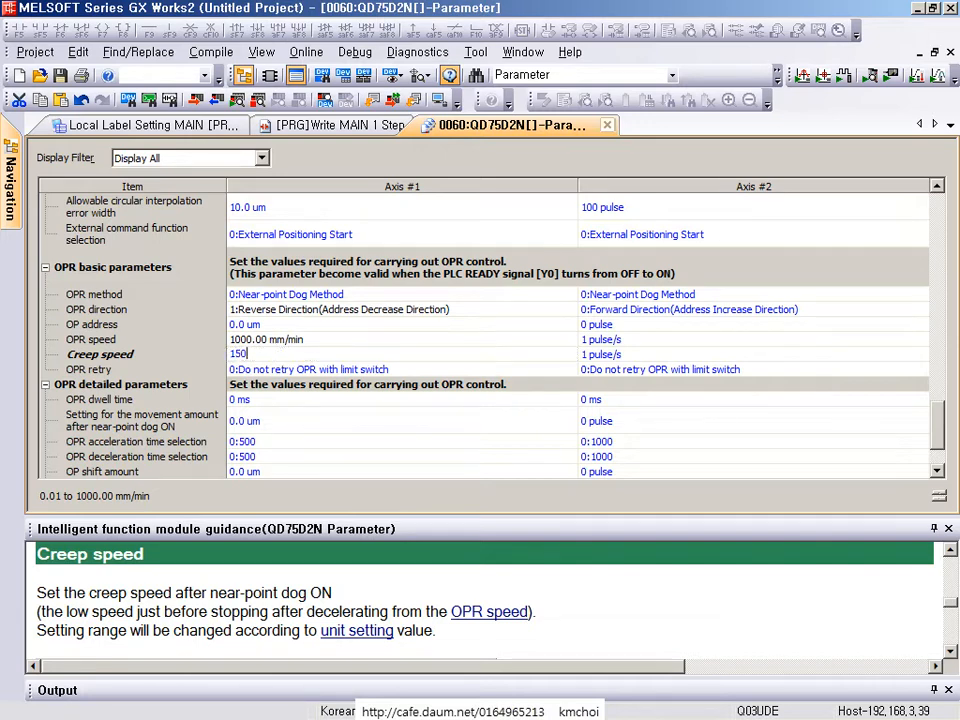
key(BackSpace)
key(BackSpace)
key(Return)
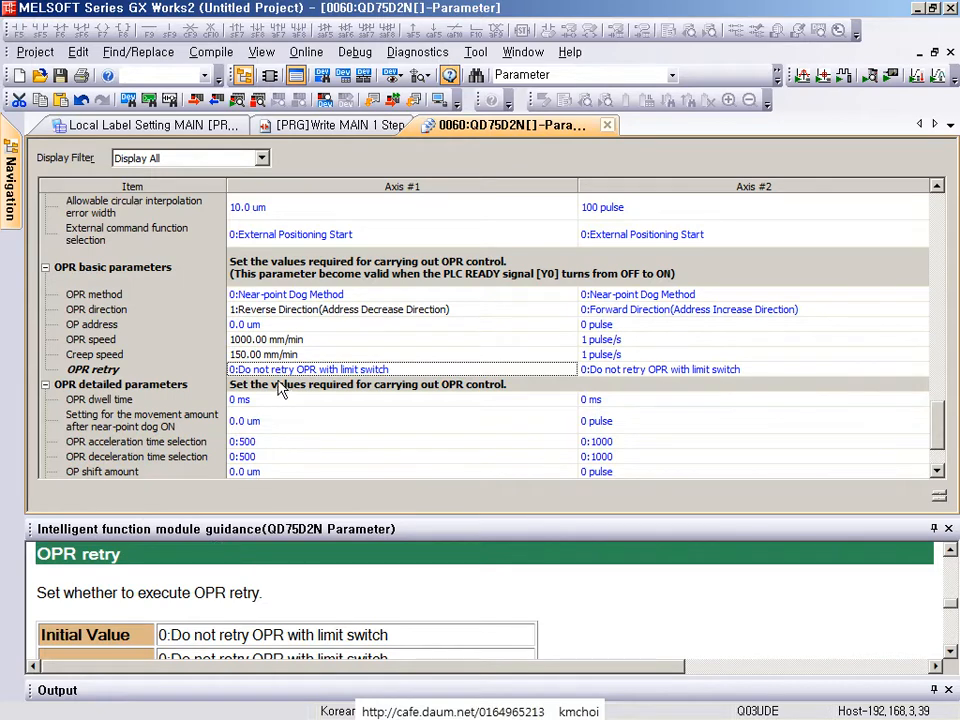
- Set the Axis #1 OPR retry to 1:Retry OPR with limit switch
click(290, 370)
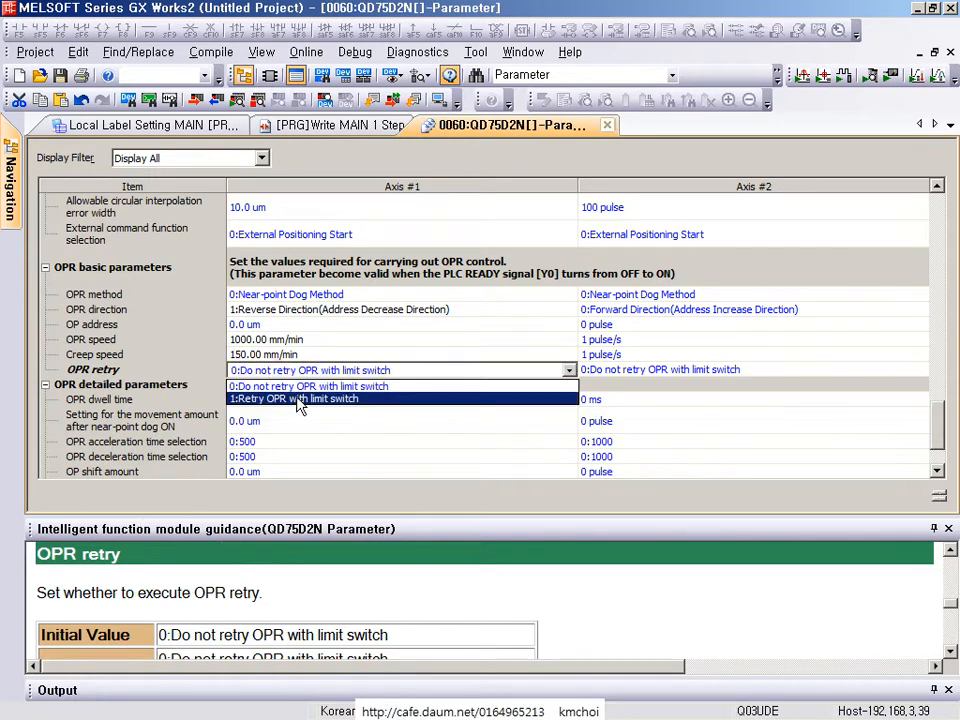
click(296, 400)
click(373, 388)
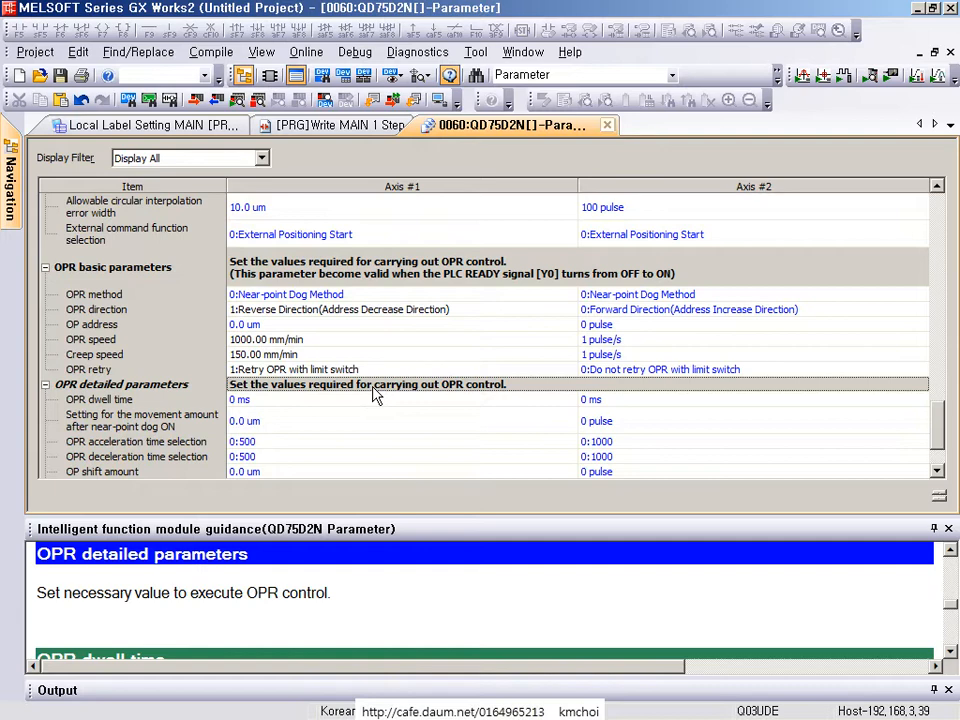
- Check the OPR basic parameter example, especially OPR retry, in the PDF manual in Acrobat Reader, and return to GX Works2
key(alt+Tab)
scroll(431, 490, down, 10)
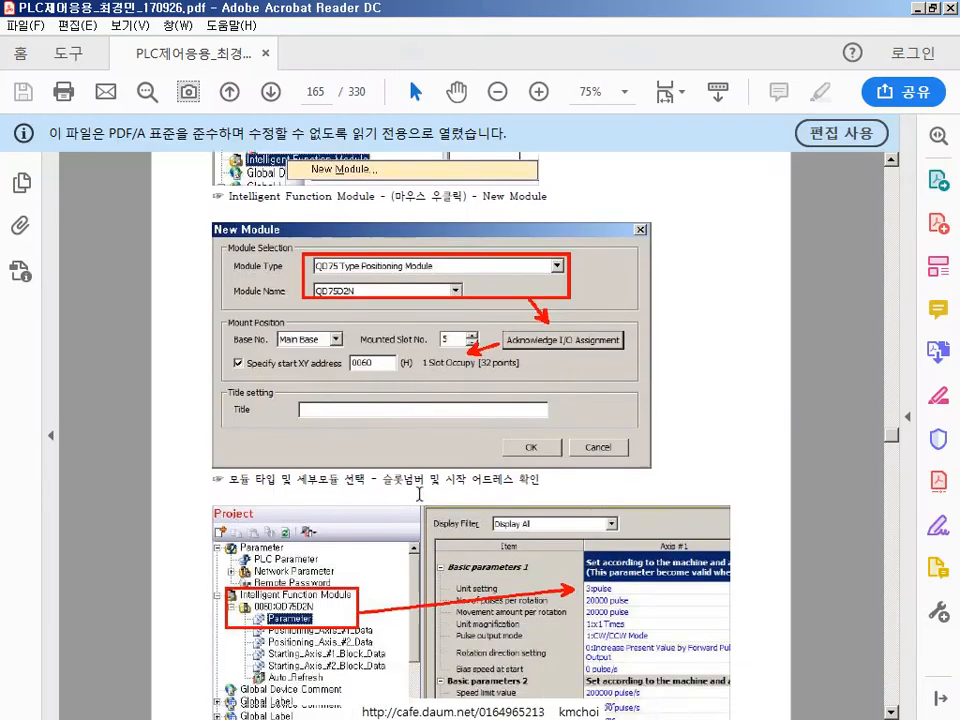
scroll(430, 492, down, 10)
scroll(430, 492, up, 8)
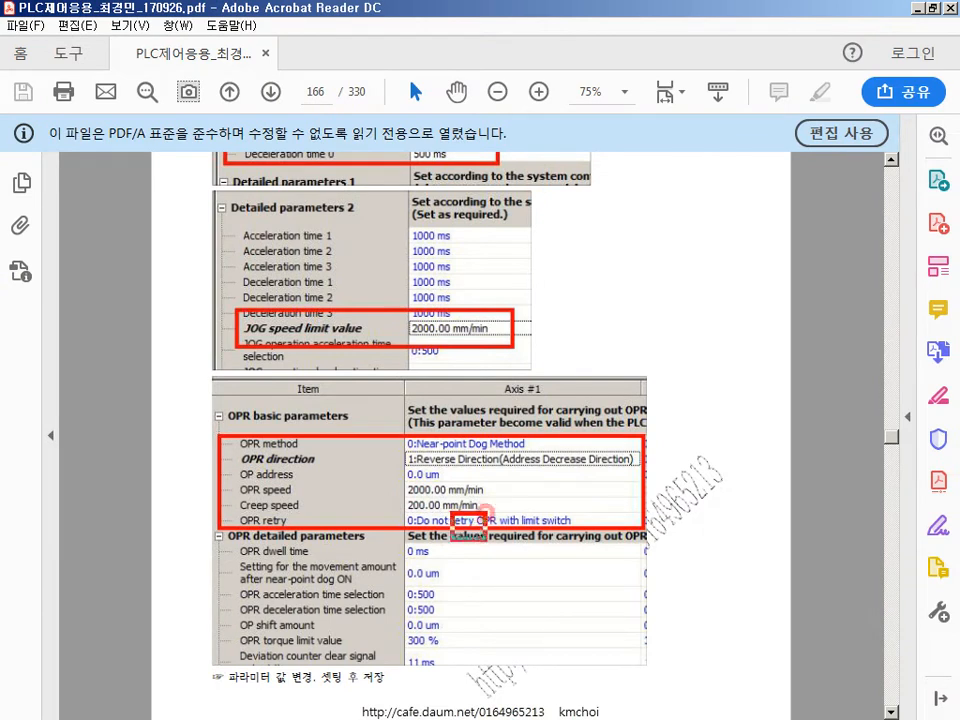
mouse_move(513, 509)
mouse_down()
mouse_move(475, 549)
mouse_move(516, 550)
mouse_up()
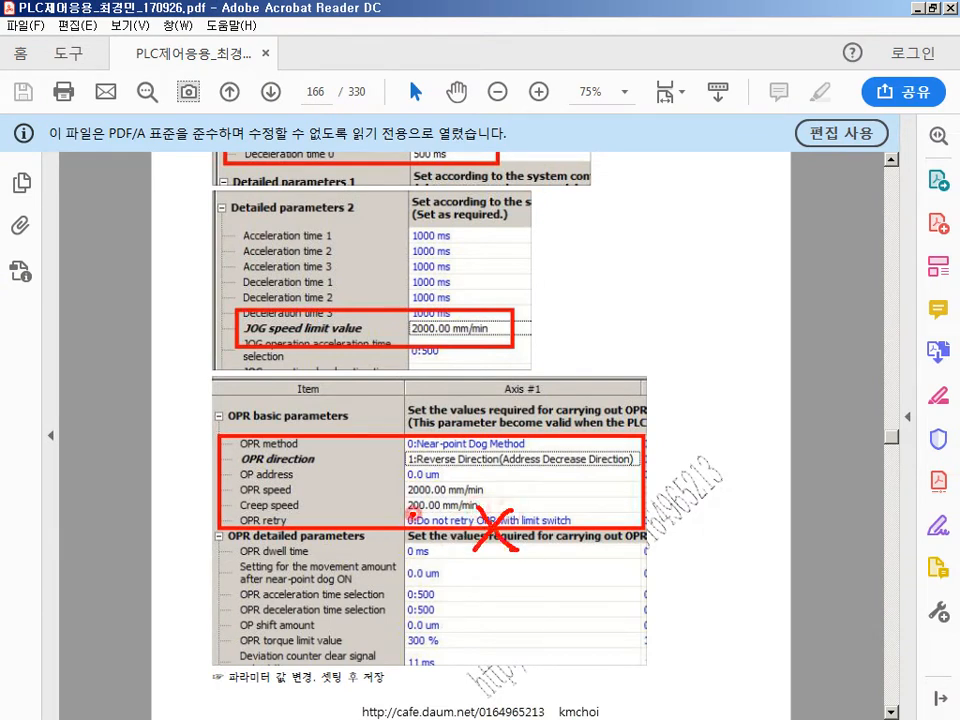
drag(414, 514, 400, 541)
key(Escape)
key(alt+Tab)
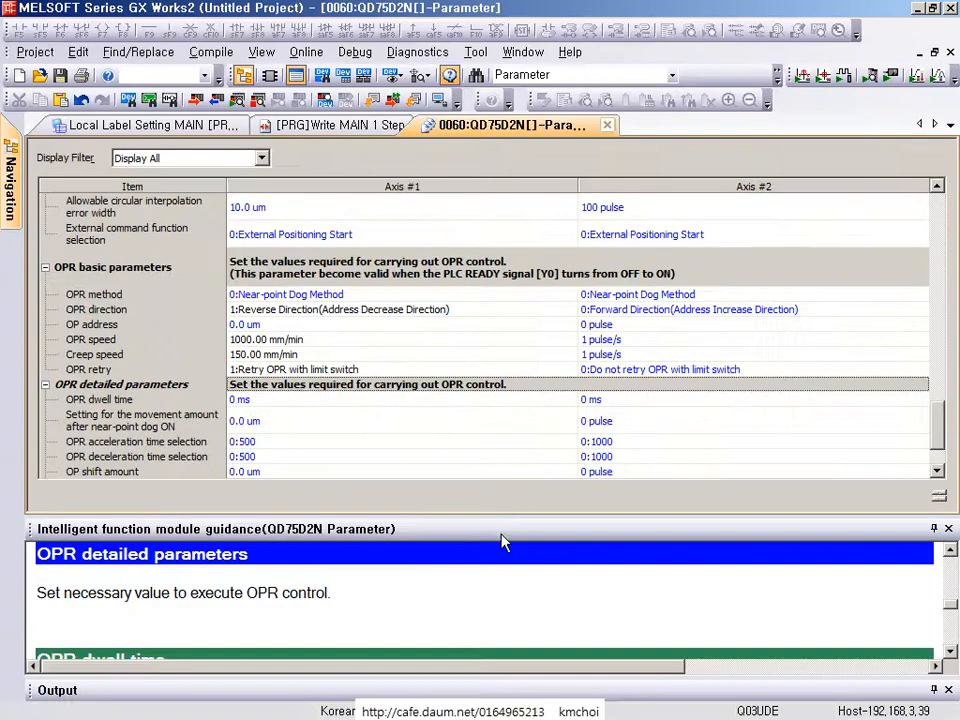
- Check the movement amount after near-point dog ON setting and review the Axis #1 parameters from Basic parameters 1 to OPR detailed parameters
click(365, 427)
scroll(365, 427, down, 1)
scroll(365, 427, up, 15)
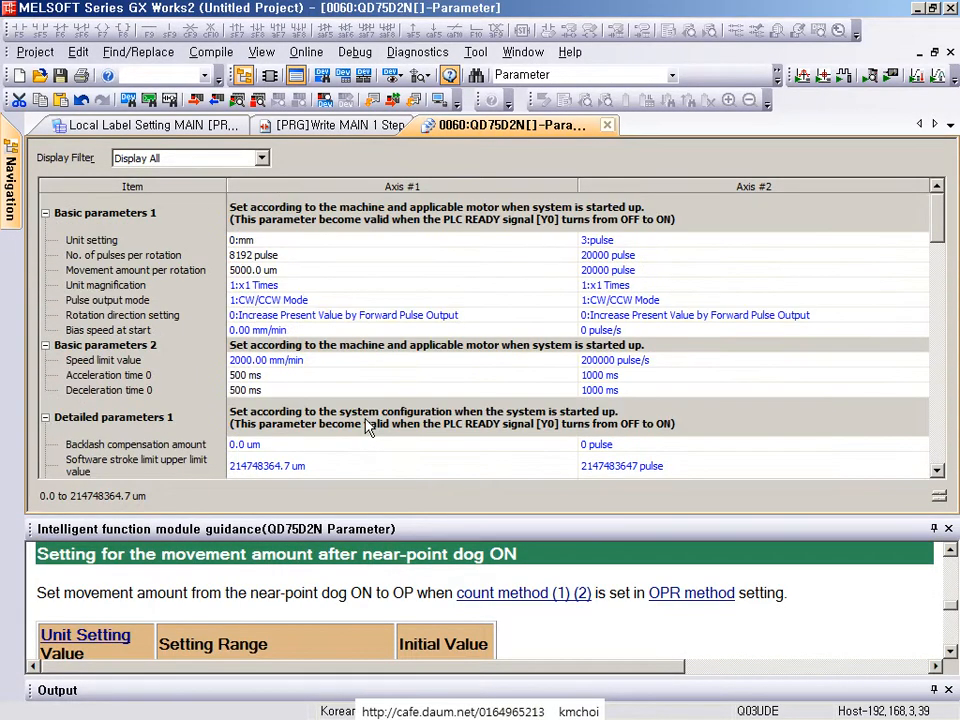
scroll(365, 427, down, 15)
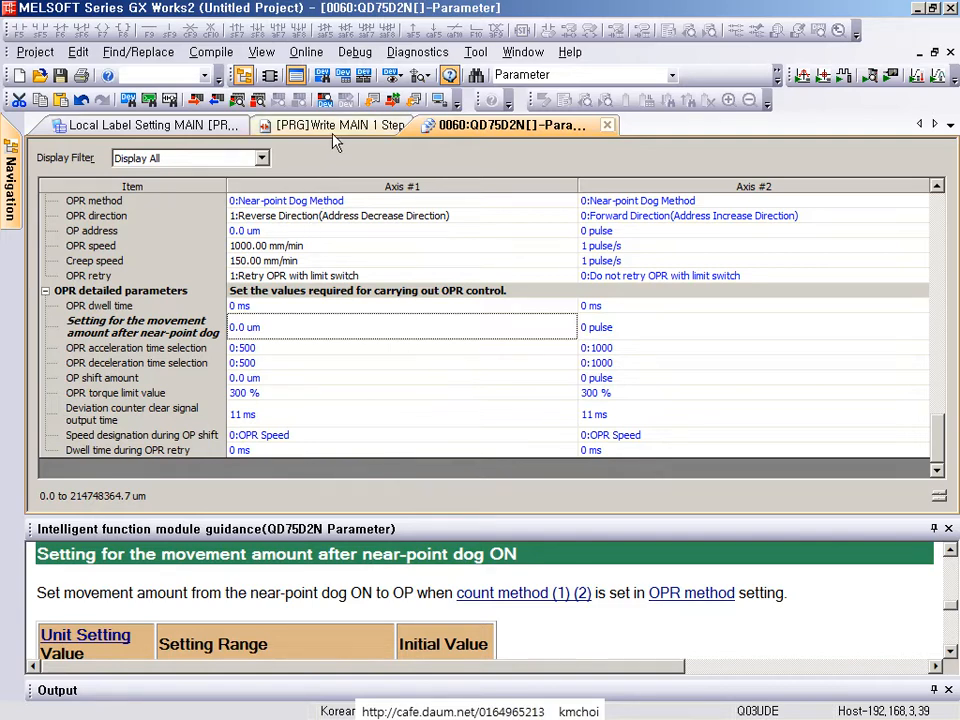
- Start a Write to PLC operation and clear all PLC module data selections
click(309, 60)
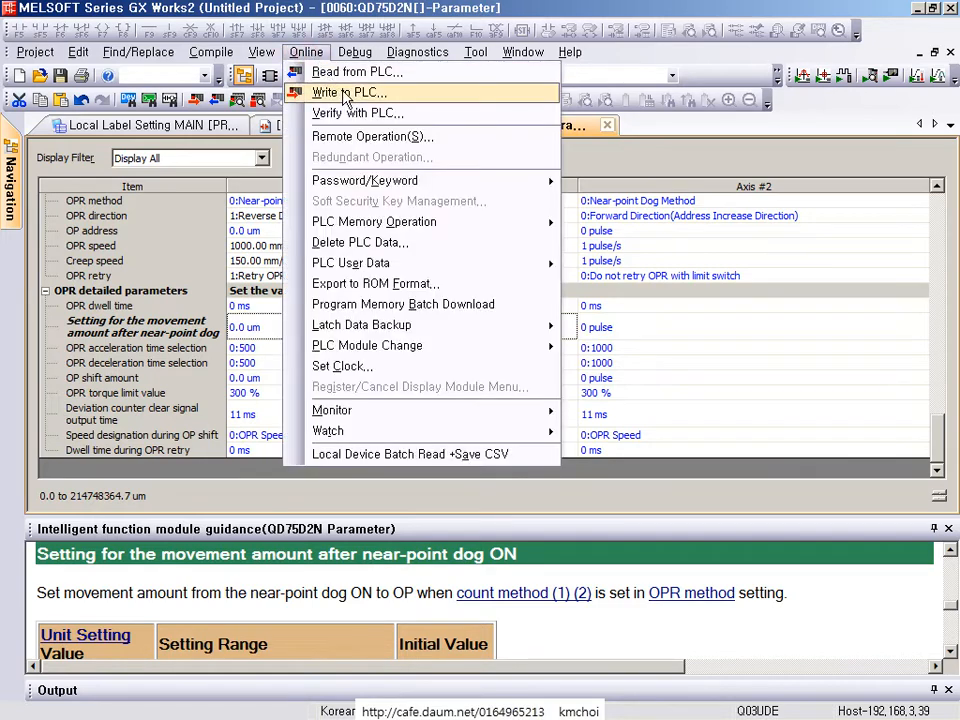
click(346, 96)
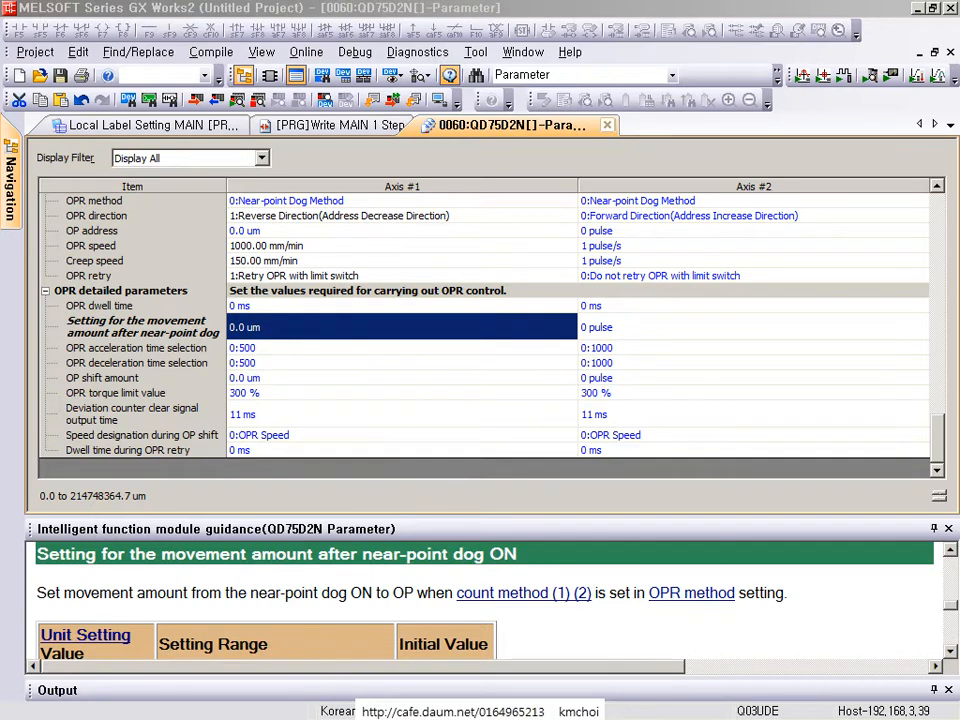
click(323, 60)
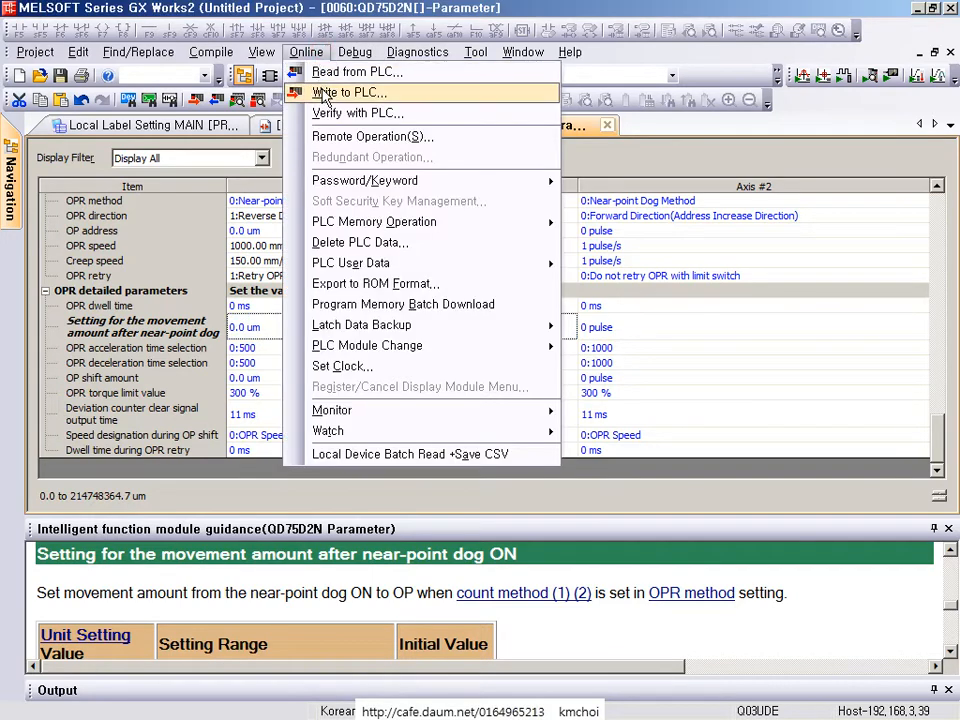
click(330, 93)
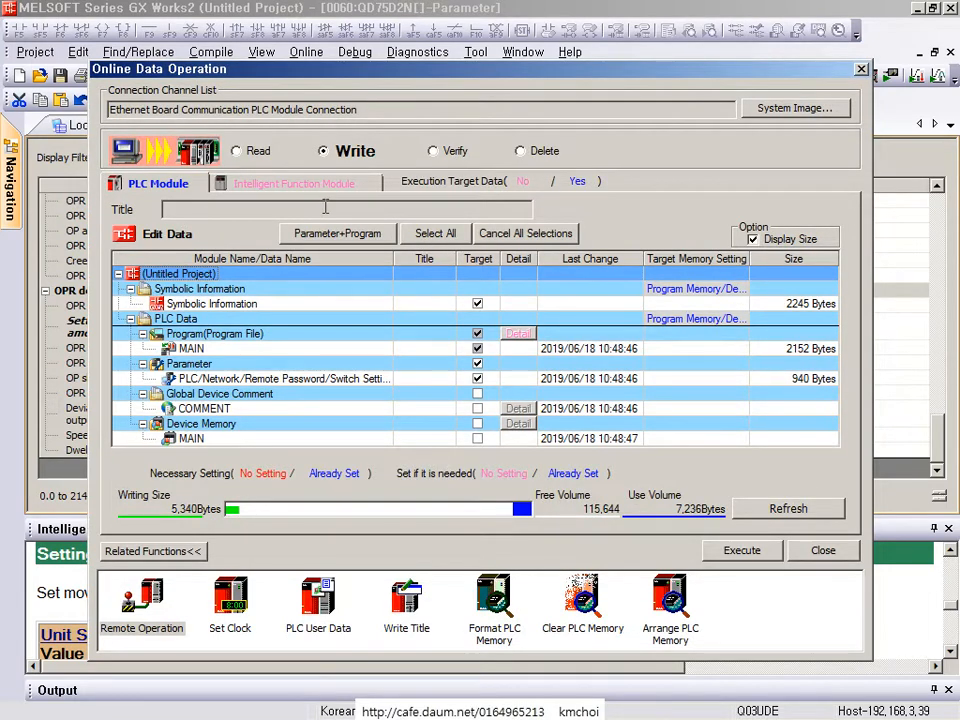
click(514, 242)
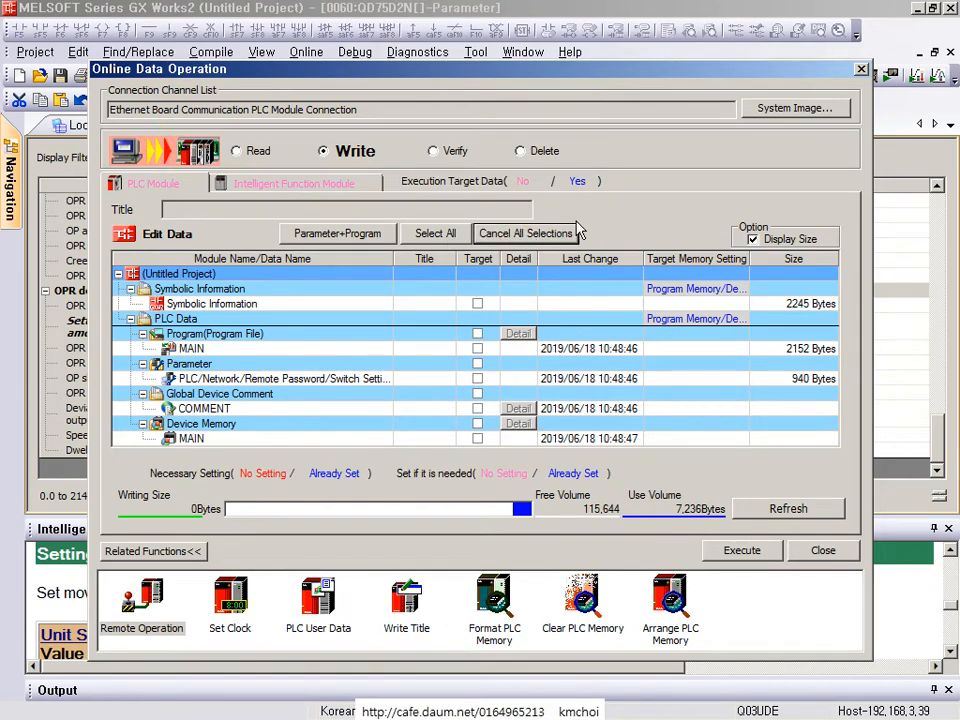
key(ctrl+2)
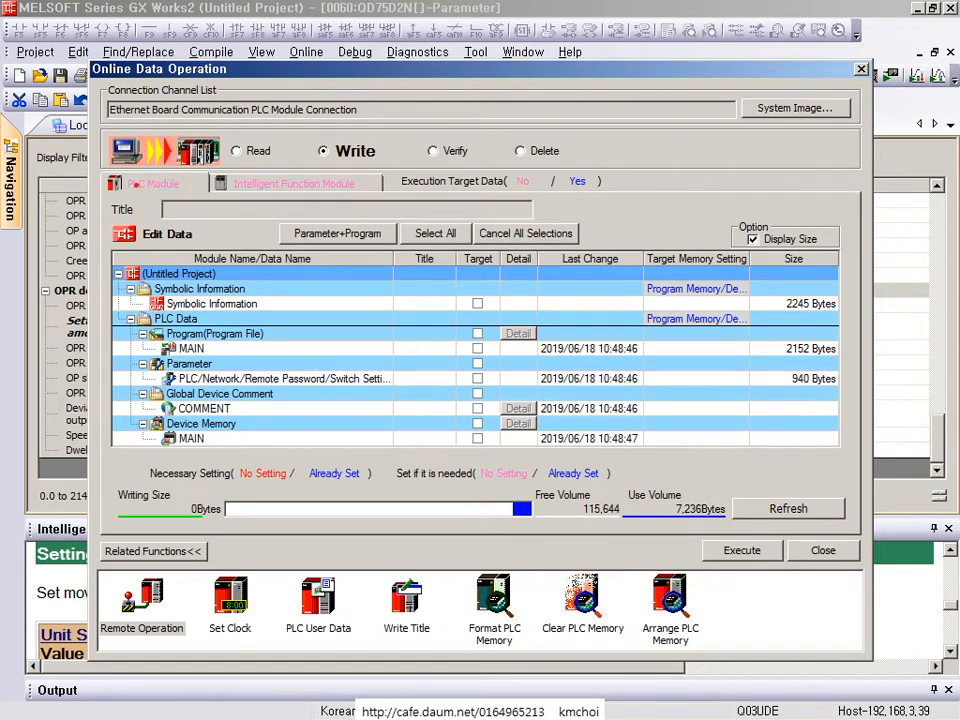
drag(102, 166, 216, 208)
drag(475, 212, 602, 251)
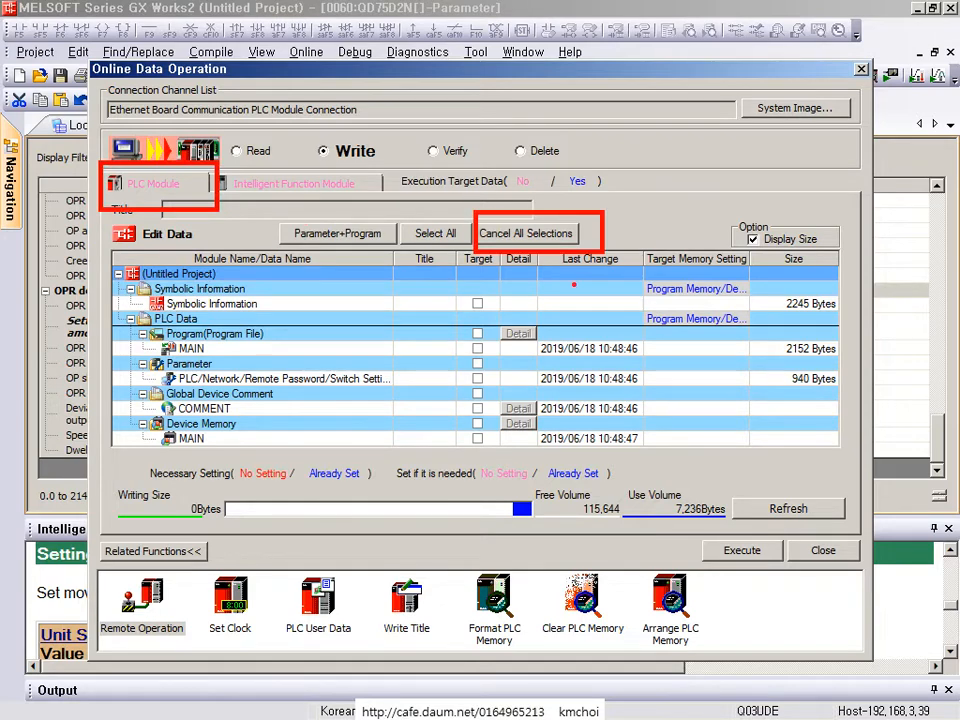
mouse_move(445, 270)
mouse_down()
mouse_move(489, 377)
mouse_move(508, 465)
mouse_up()
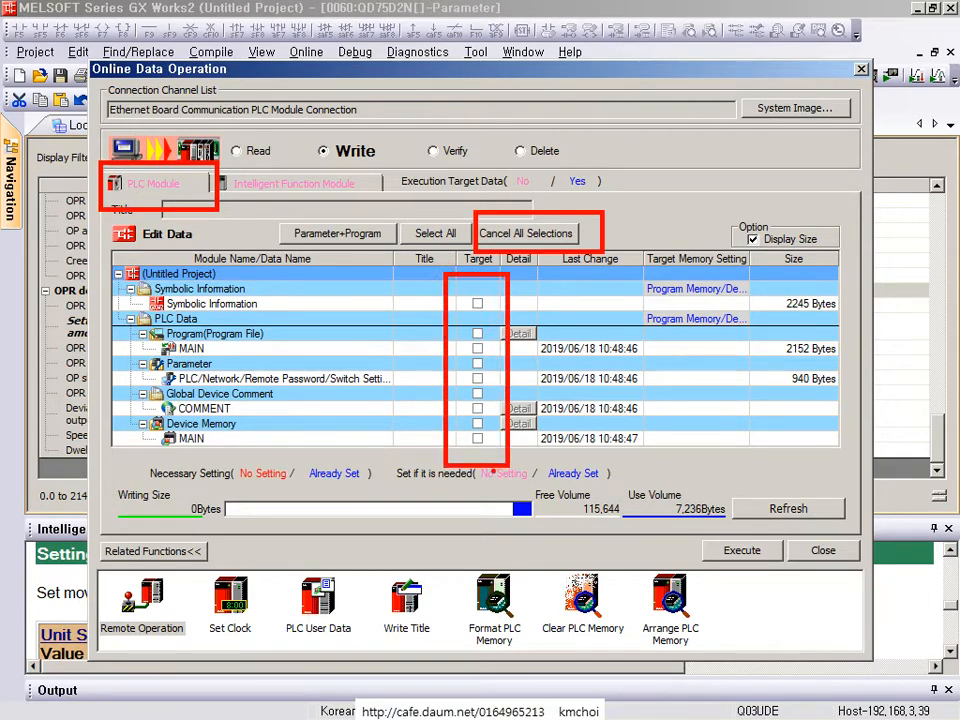
key(Escape)
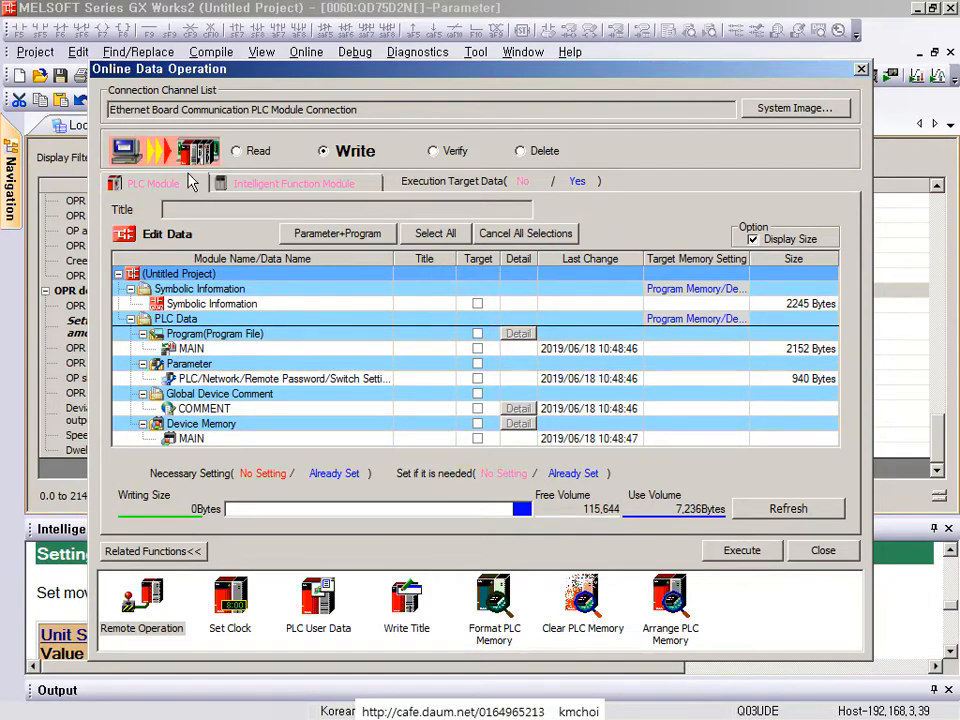
- Expand 0060:QD75D2N among the intelligent function modules to write and mark the module as valid
click(264, 186)
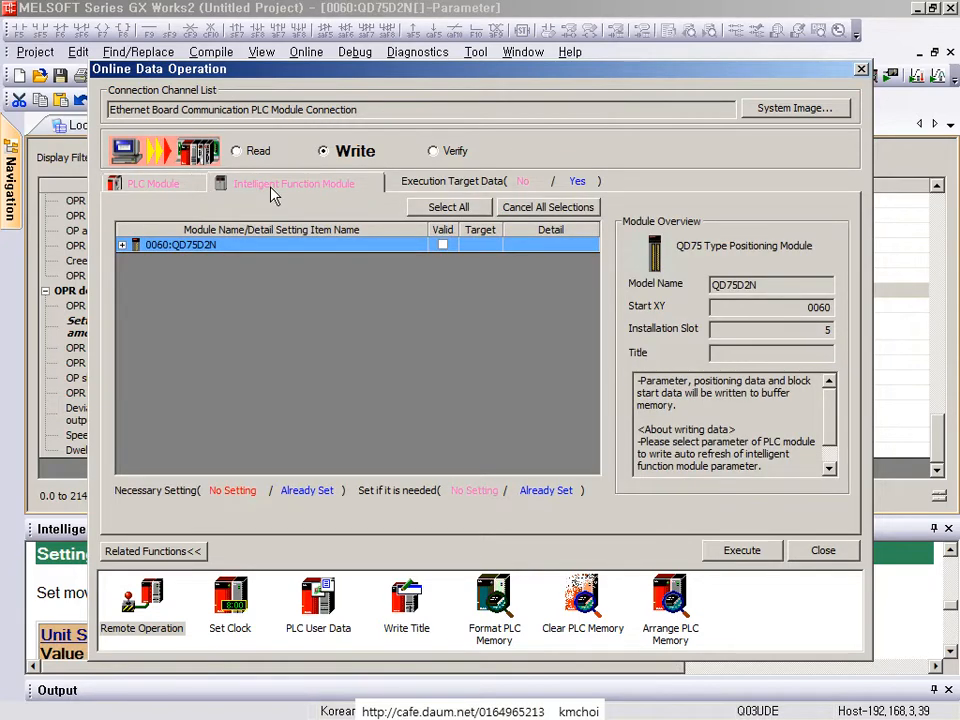
drag(206, 157, 390, 217)
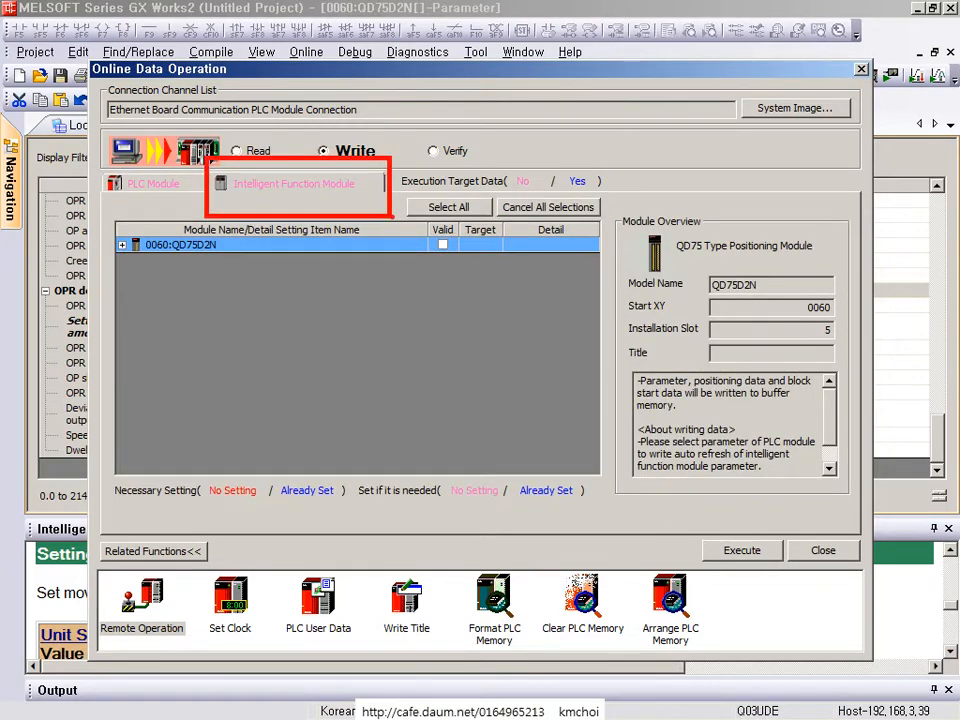
drag(136, 227, 227, 278)
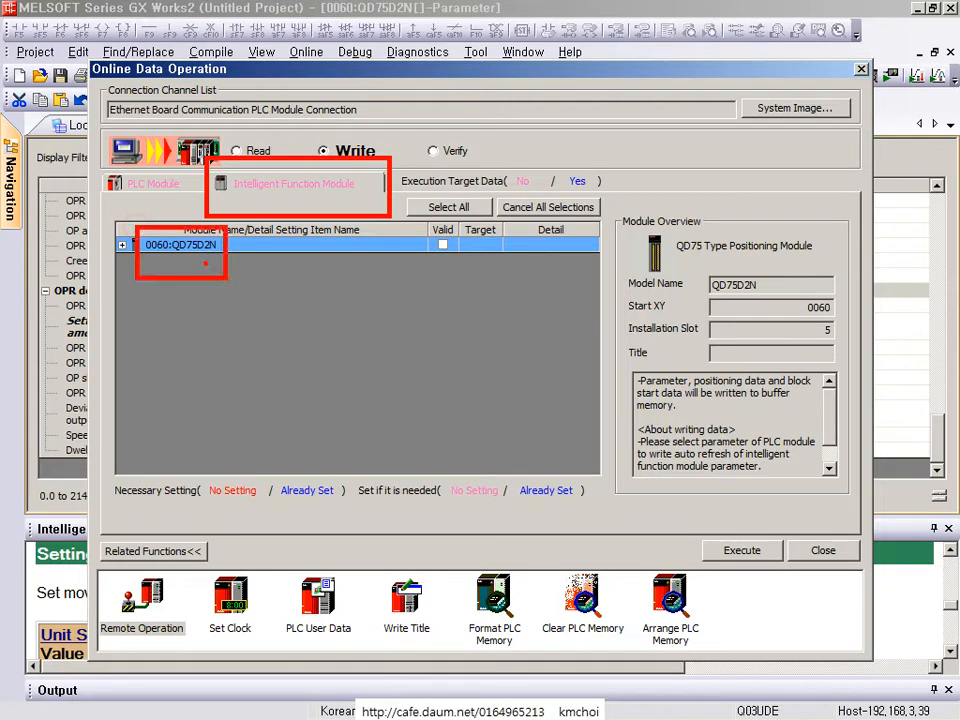
drag(158, 256, 150, 330)
key(Escape)
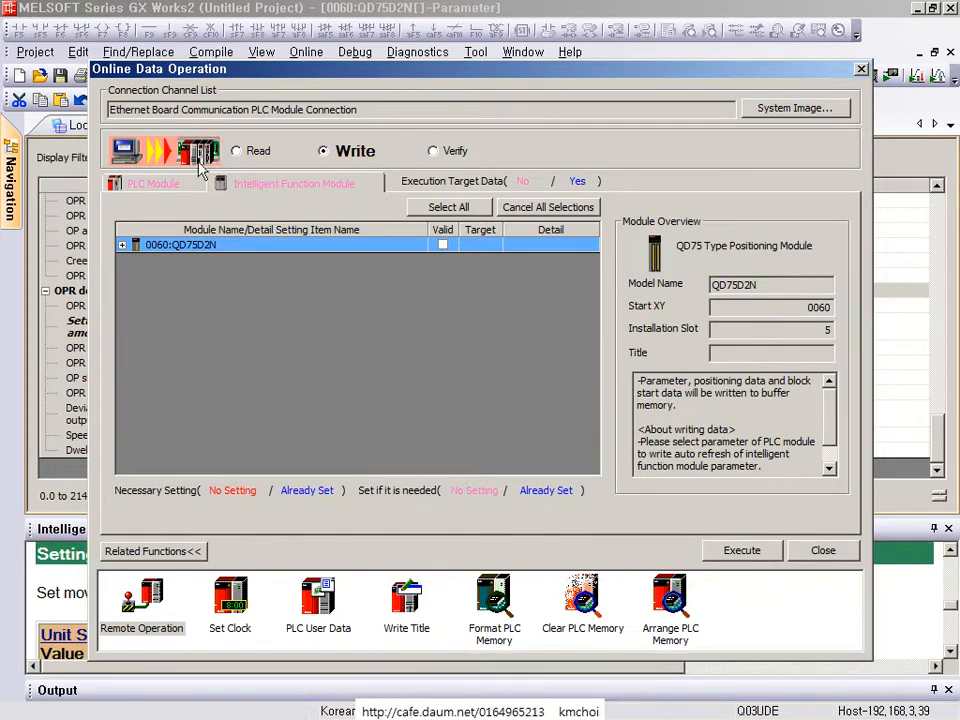
click(122, 245)
drag(463, 241, 513, 333)
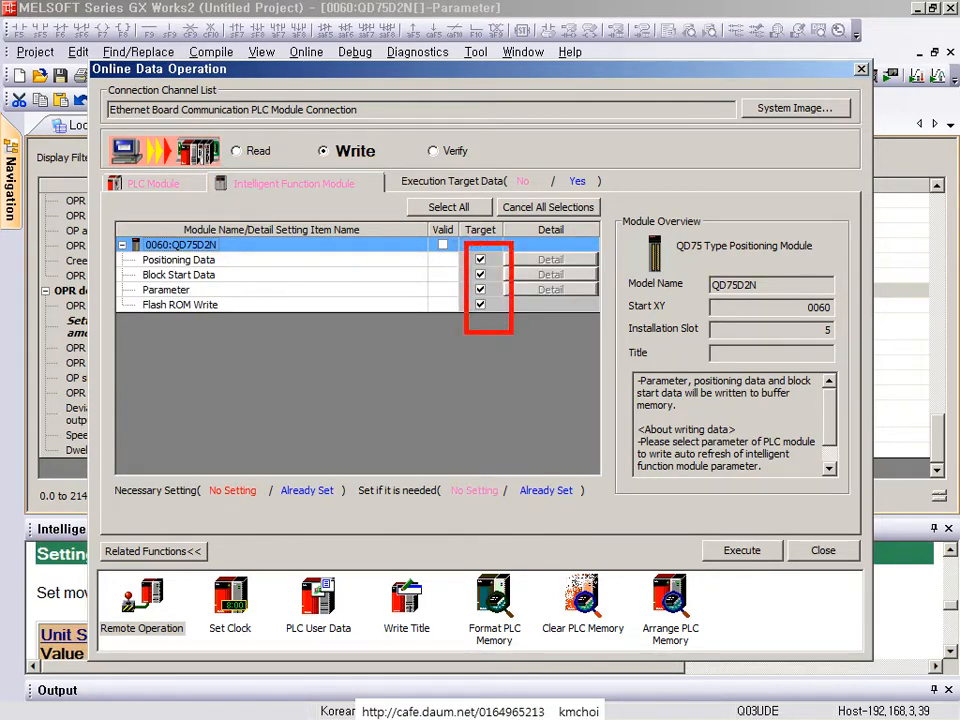
drag(212, 290, 405, 378)
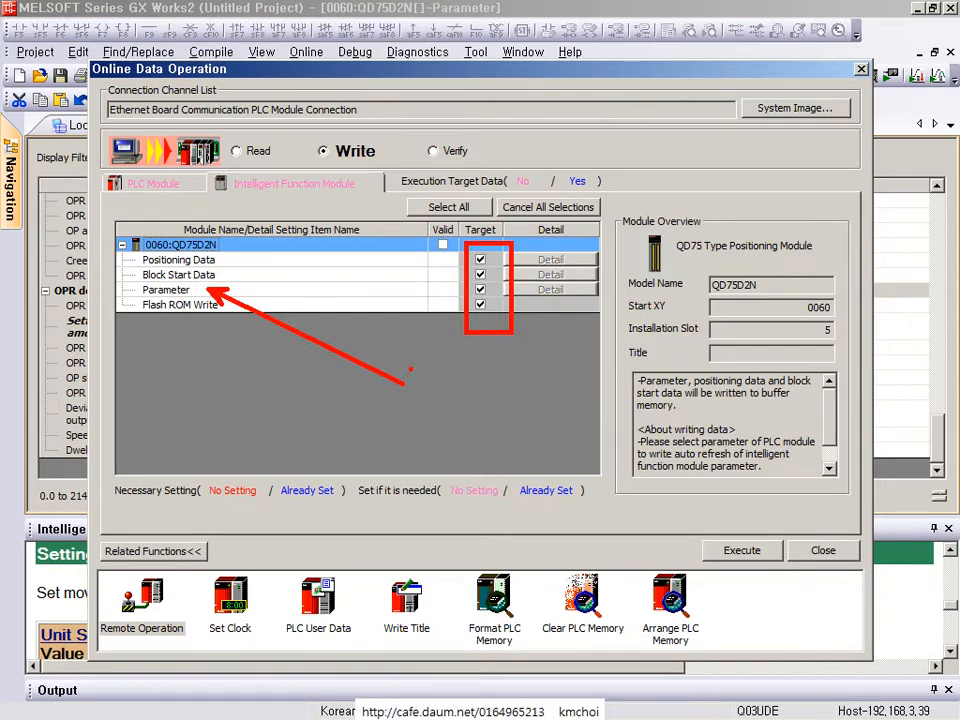
key(Escape)
click(443, 247)
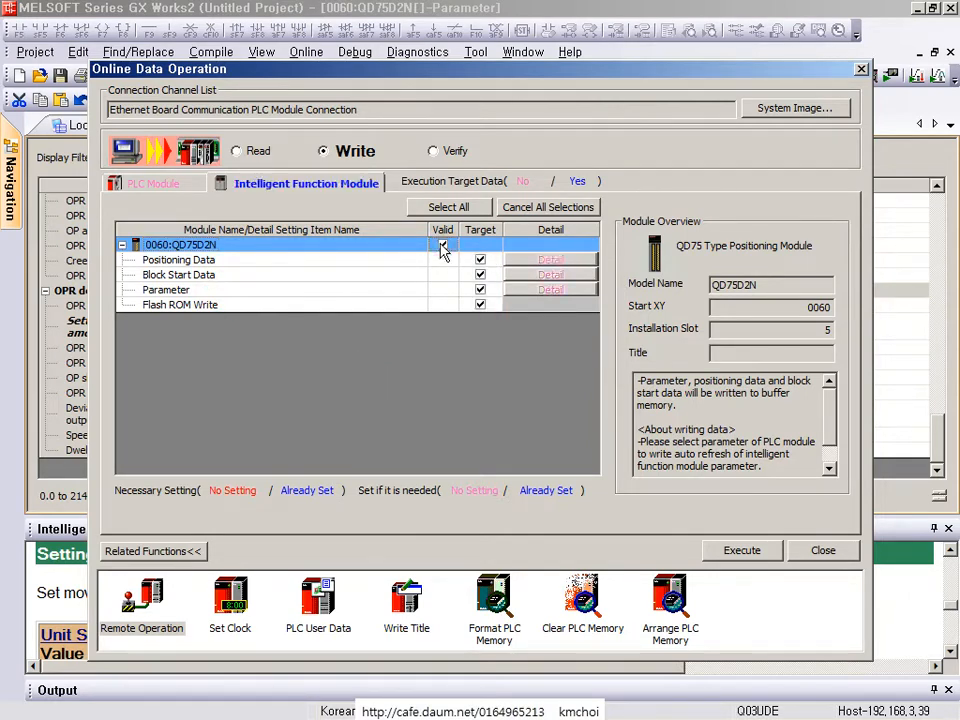
- Exclude Positioning Data and Block Start Data from the QD75D2N write targets, keeping only Parameter and Flash ROM Write selected
click(480, 259)
click(480, 274)
click(480, 290)
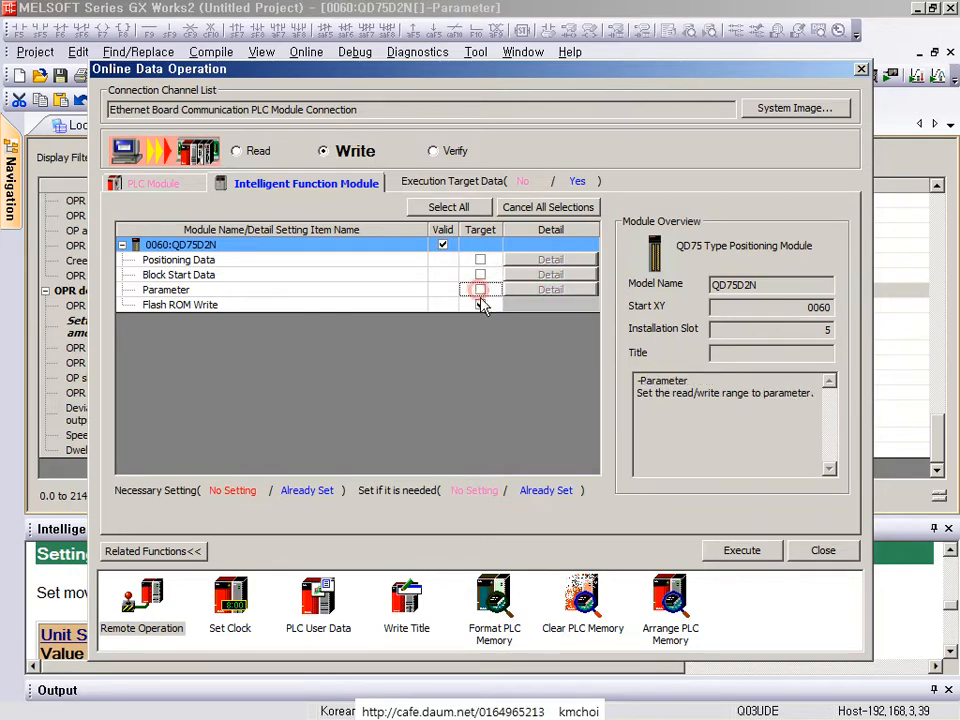
click(481, 304)
click(481, 290)
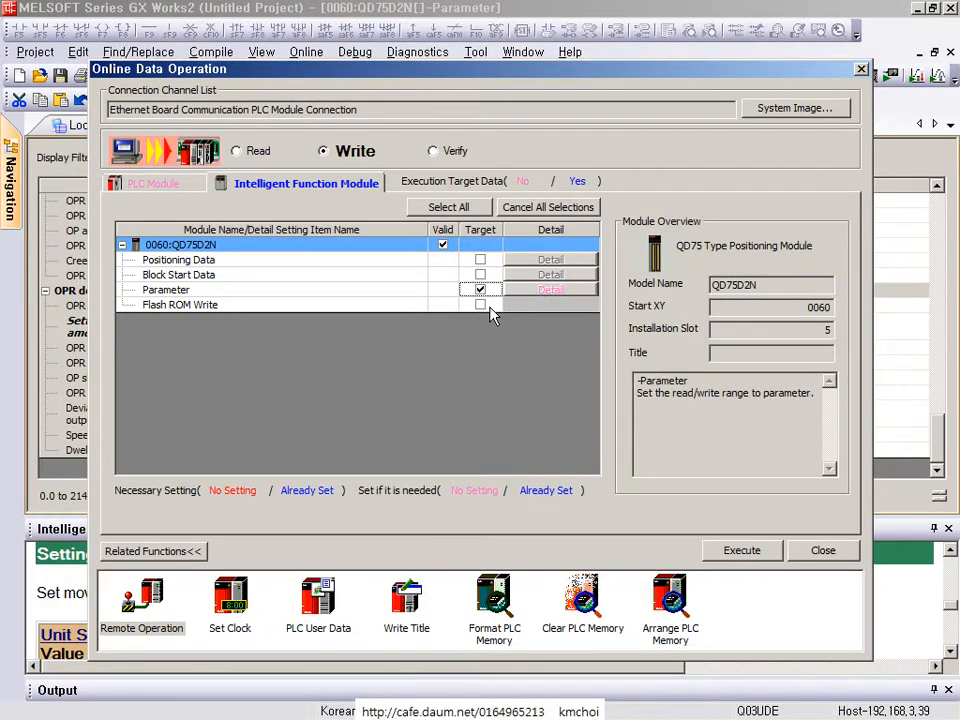
click(480, 305)
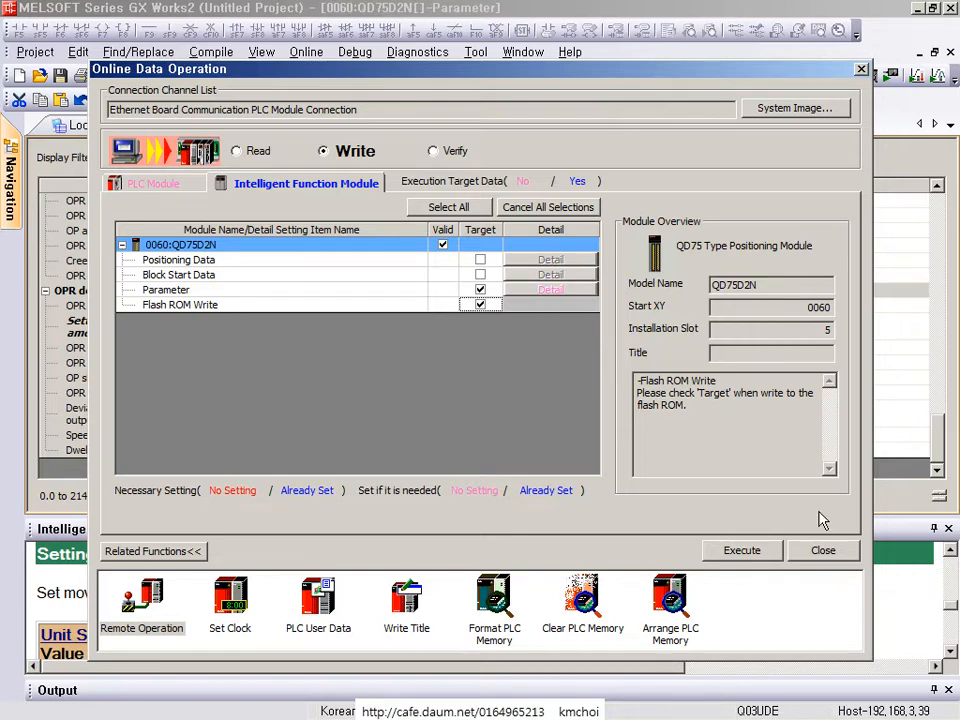
- Write the QD75D2N parameters to the PLC, agree to overwrite the flash ROM contents, and close the Online Data Operation dialog
click(755, 554)
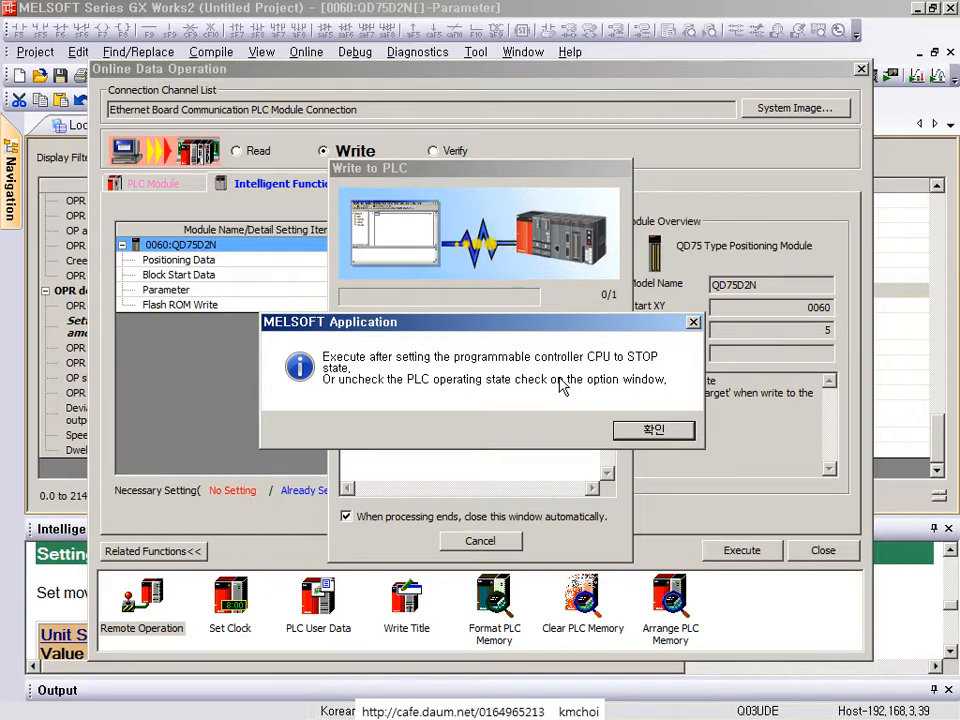
key(Return)
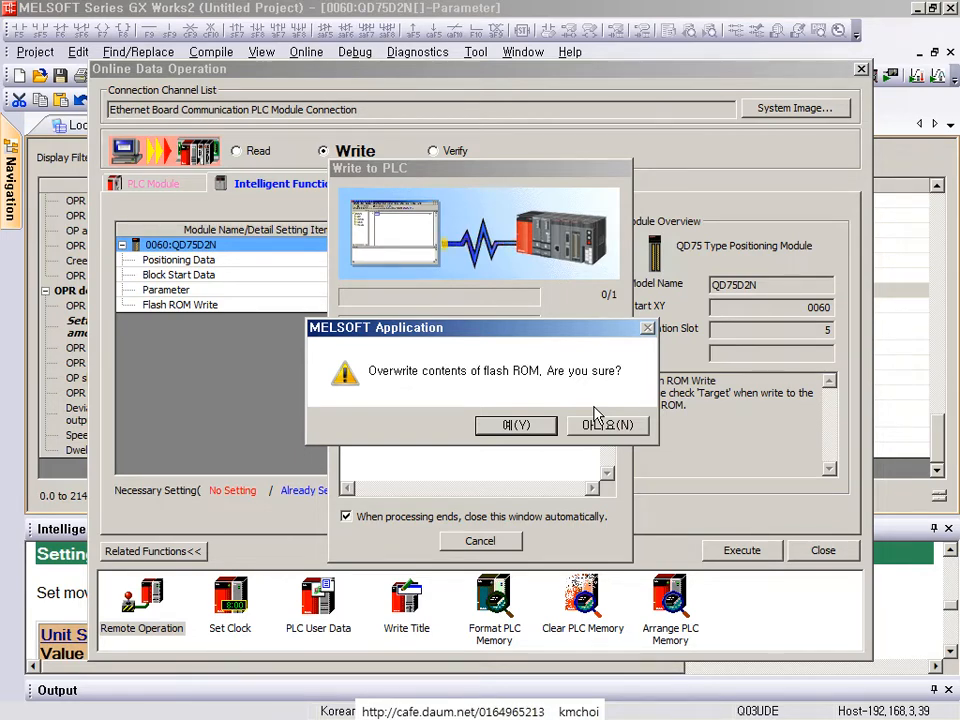
click(510, 424)
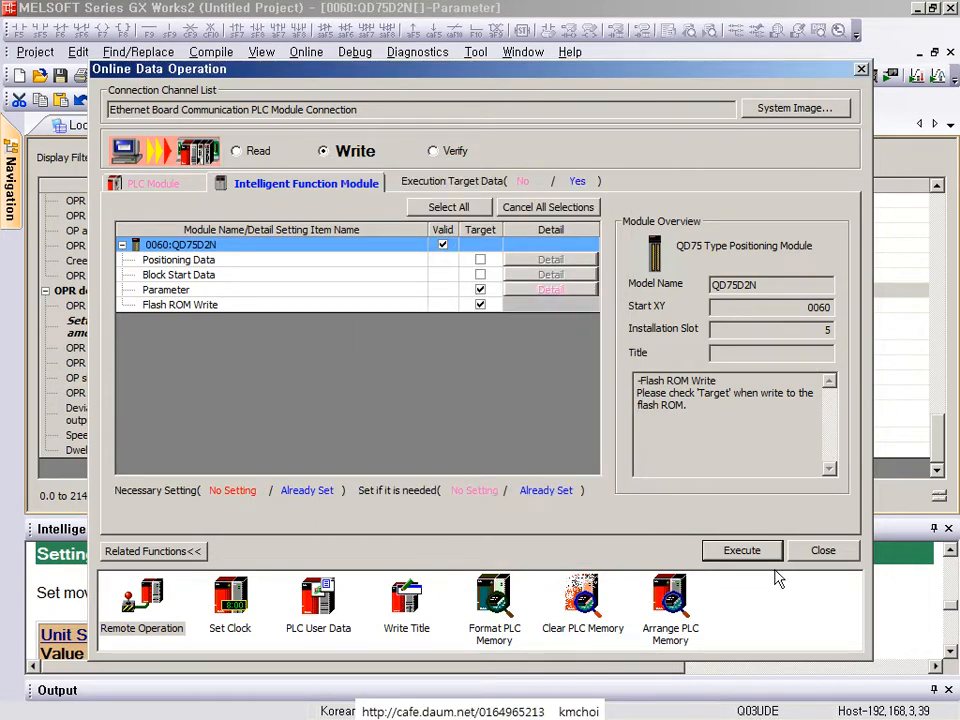
click(846, 552)
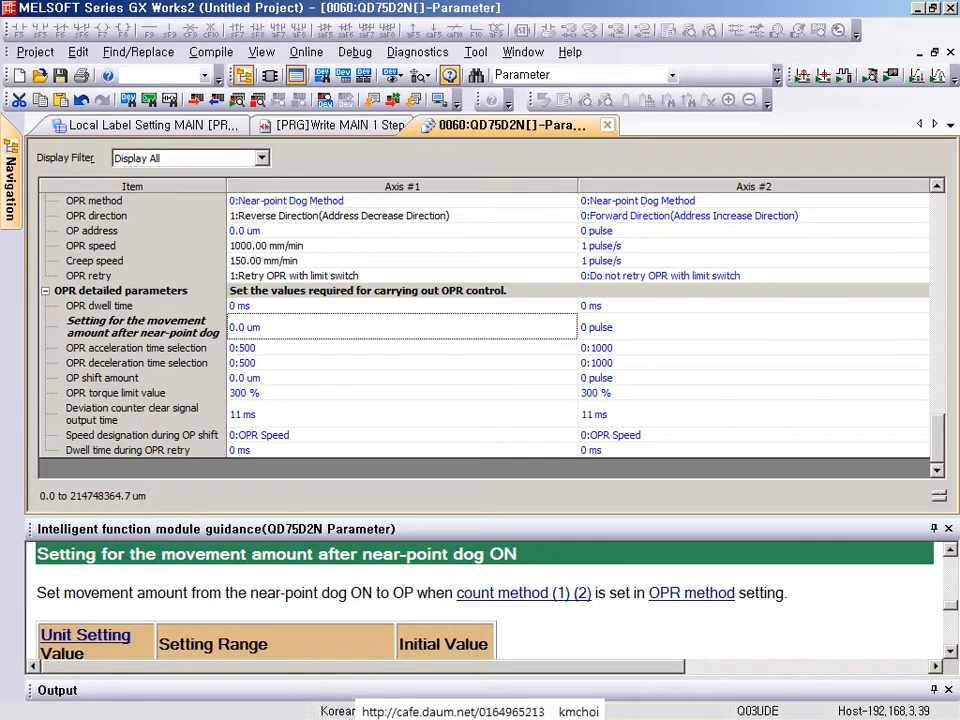
- Review the guidance for OP shift amount, Creep speed and OP address, and look over the Axis #1 detailed and basic parameters
key(alt+Tab)
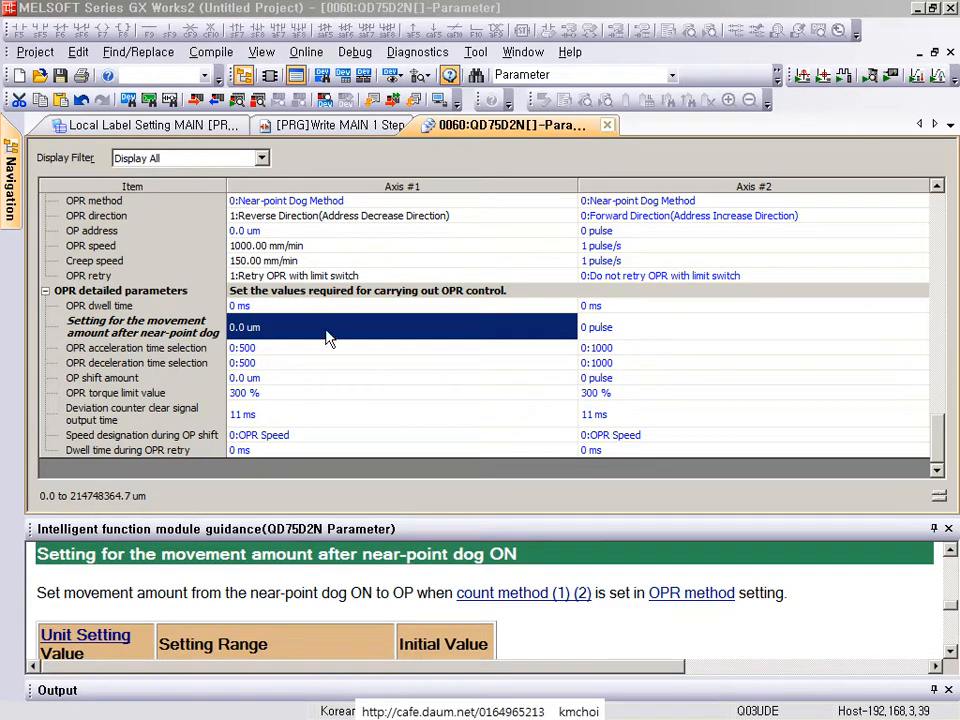
click(368, 380)
click(8, 197)
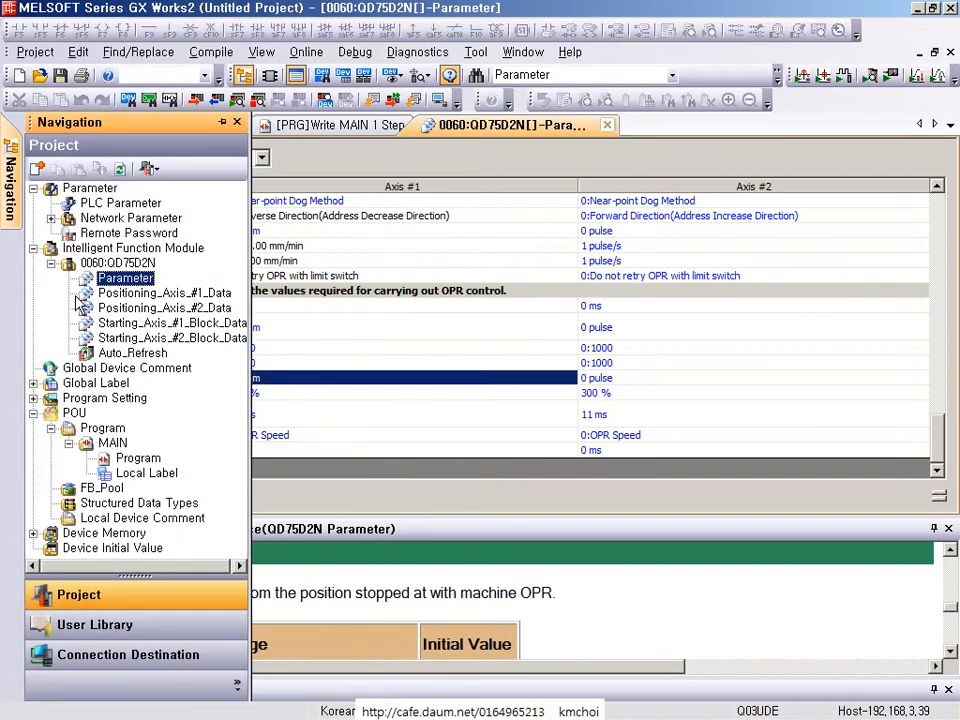
key(ctrl+1)
mouse_move(118, 205)
mouse_down()
mouse_move(277, 295)
mouse_move(310, 300)
mouse_up()
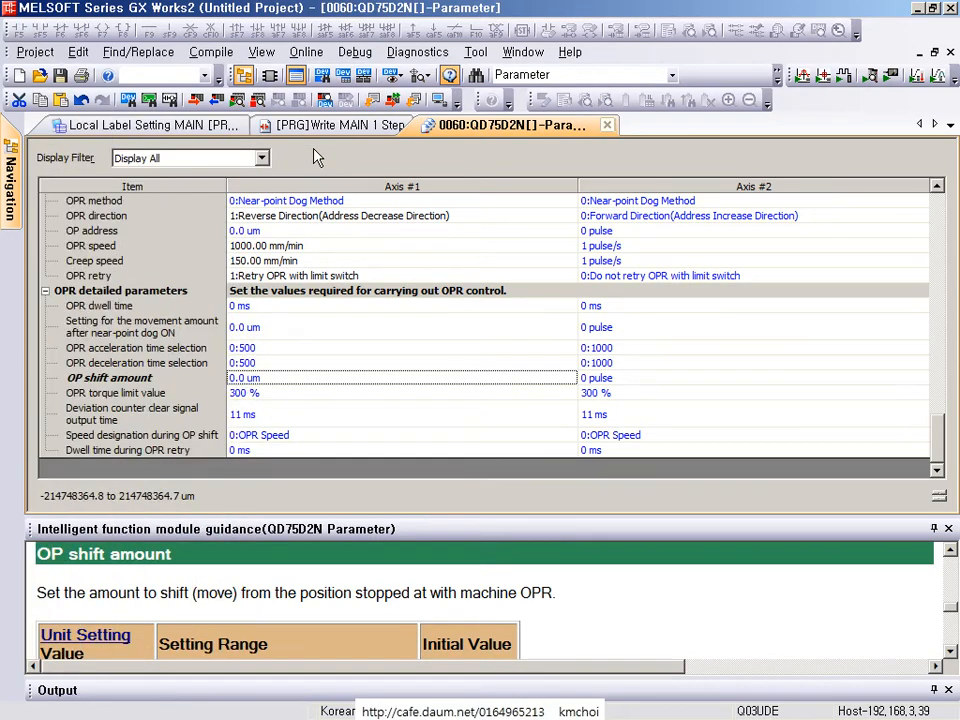
click(364, 259)
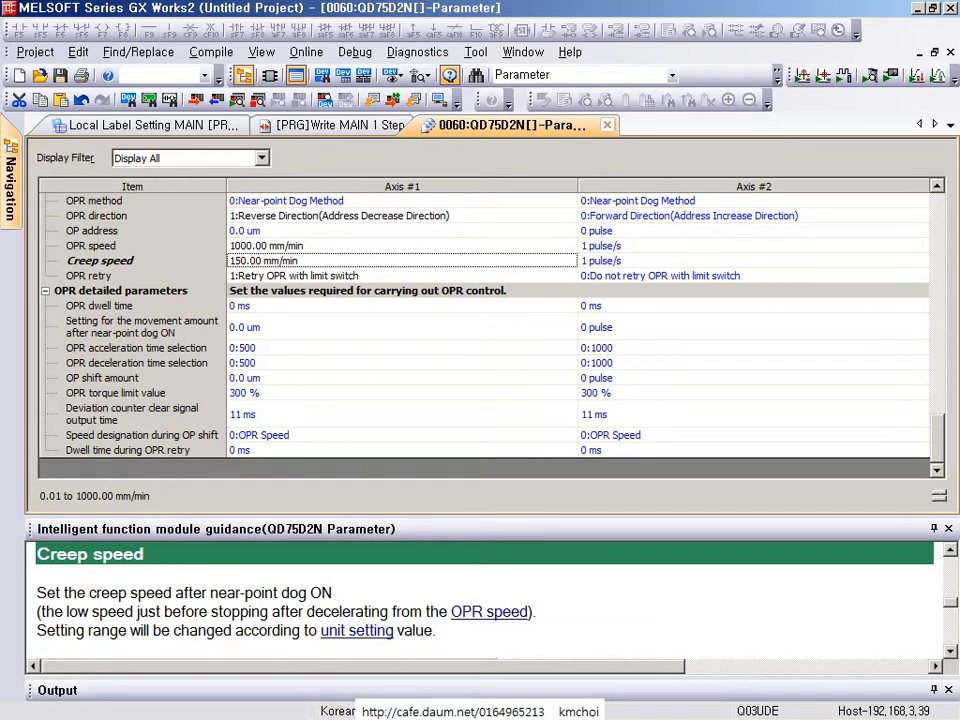
click(516, 228)
scroll(534, 231, up, 15)
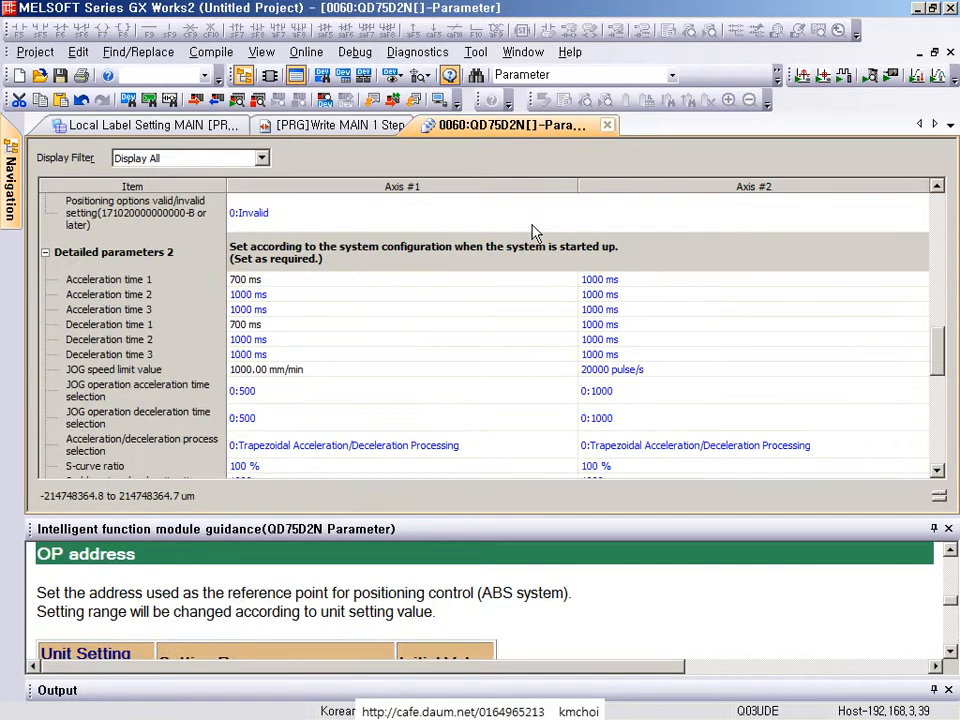
scroll(534, 232, up, 5)
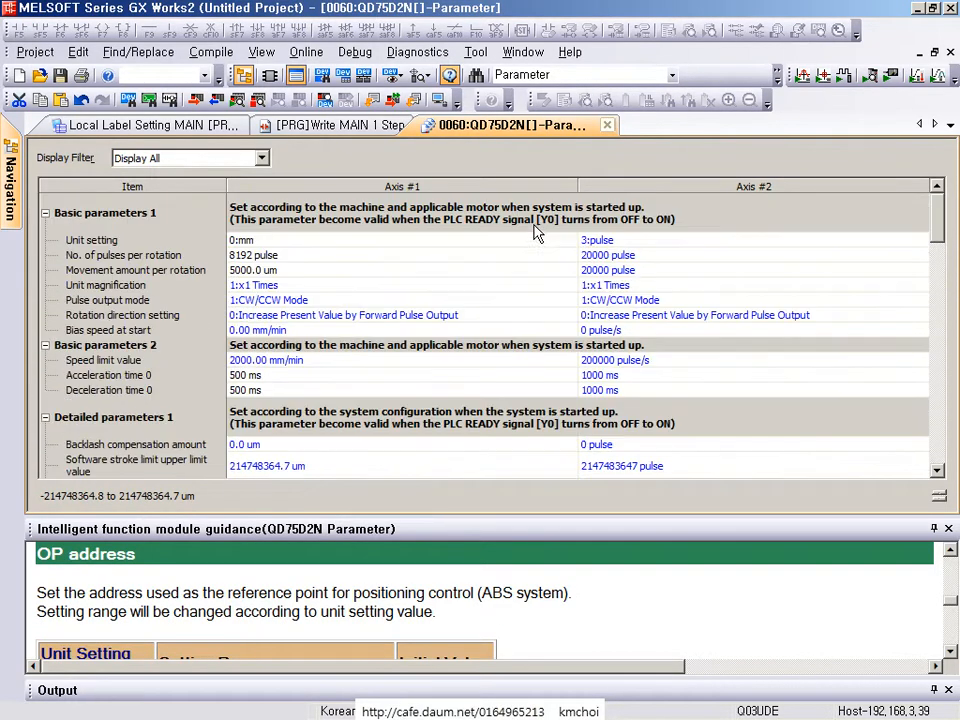
click(475, 52)
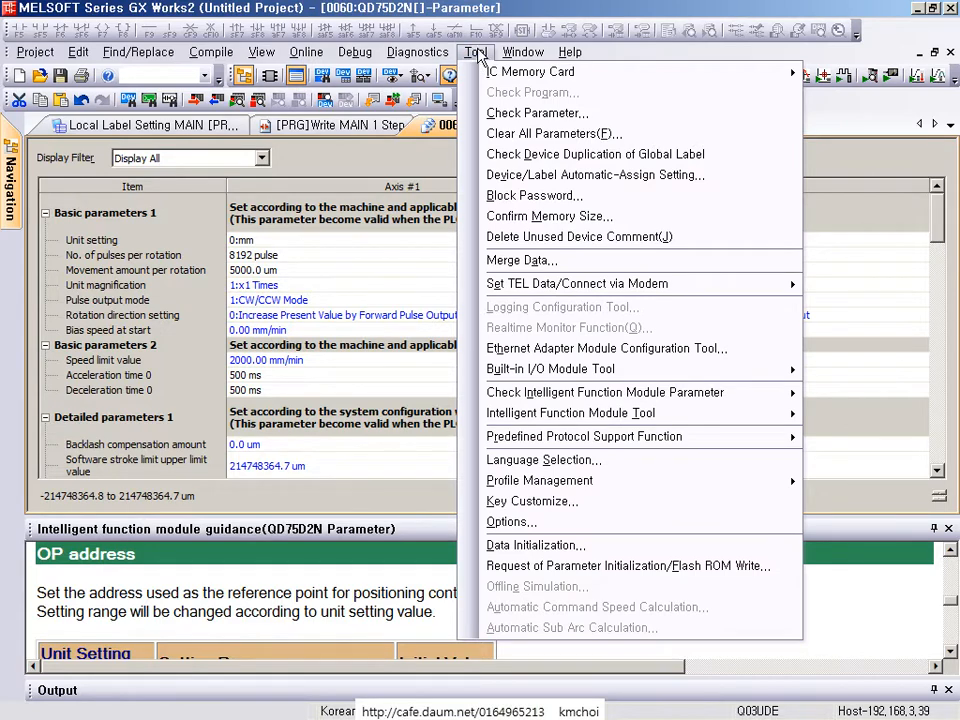
mouse_move(580, 420)
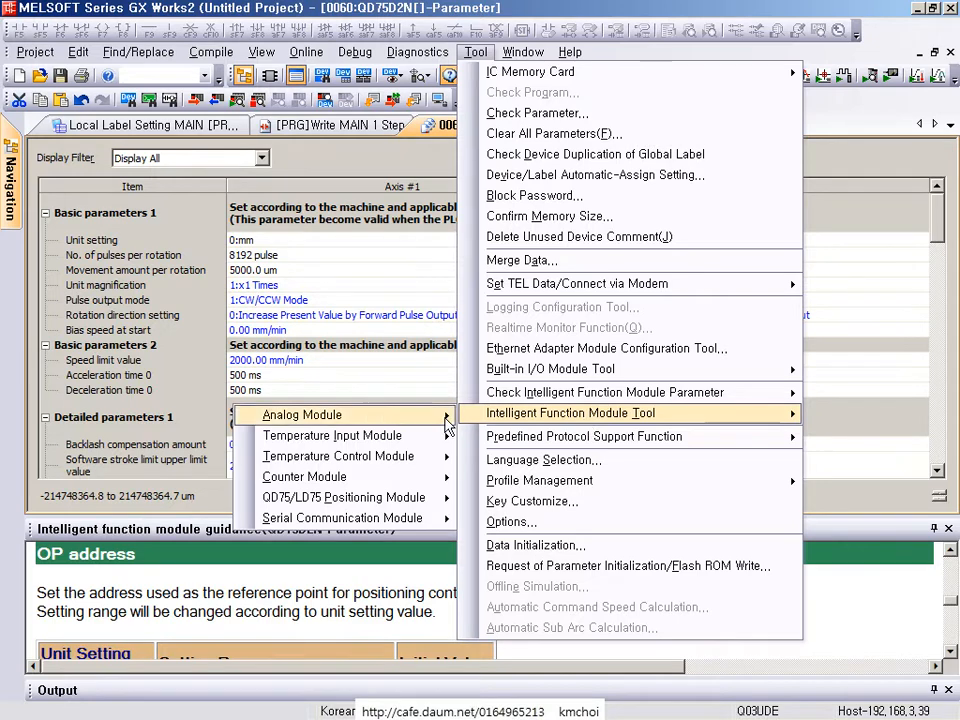
mouse_move(398, 497)
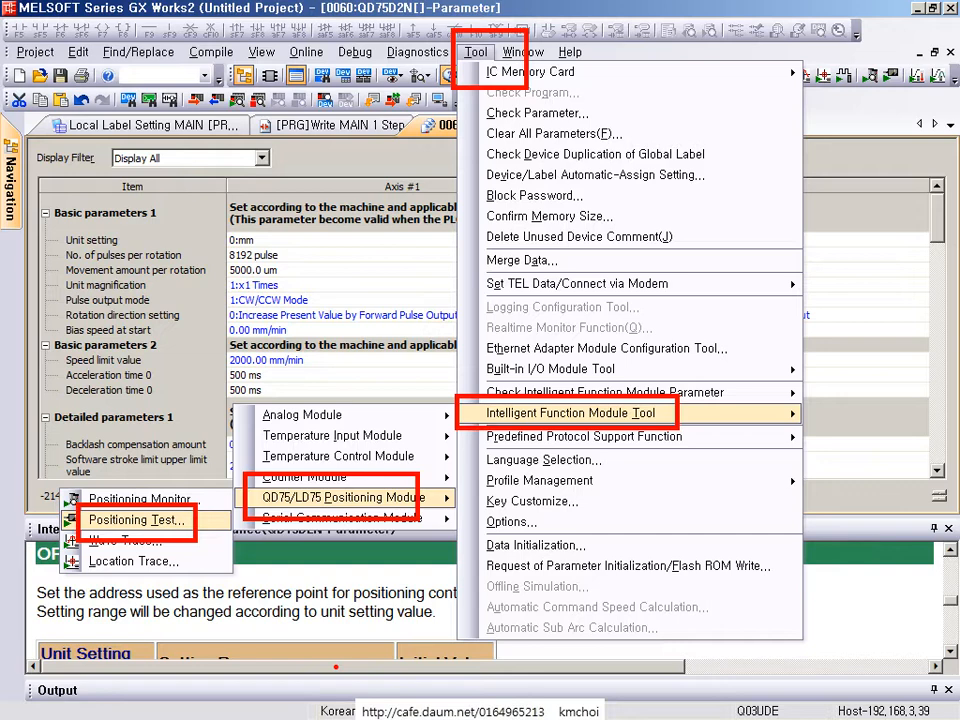
click(260, 298)
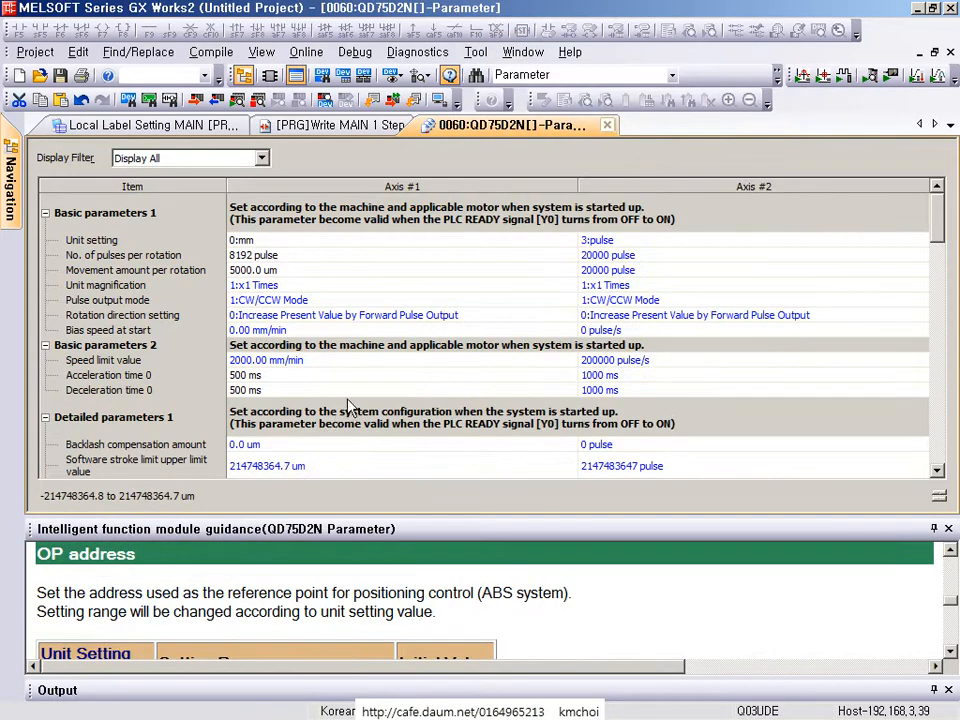
- Open the Positioning Test for QD75D2N at 0060, confirming the servo amplifier and motor are connected, and reset the Axis #1 error
click(418, 52)
mouse_move(475, 52)
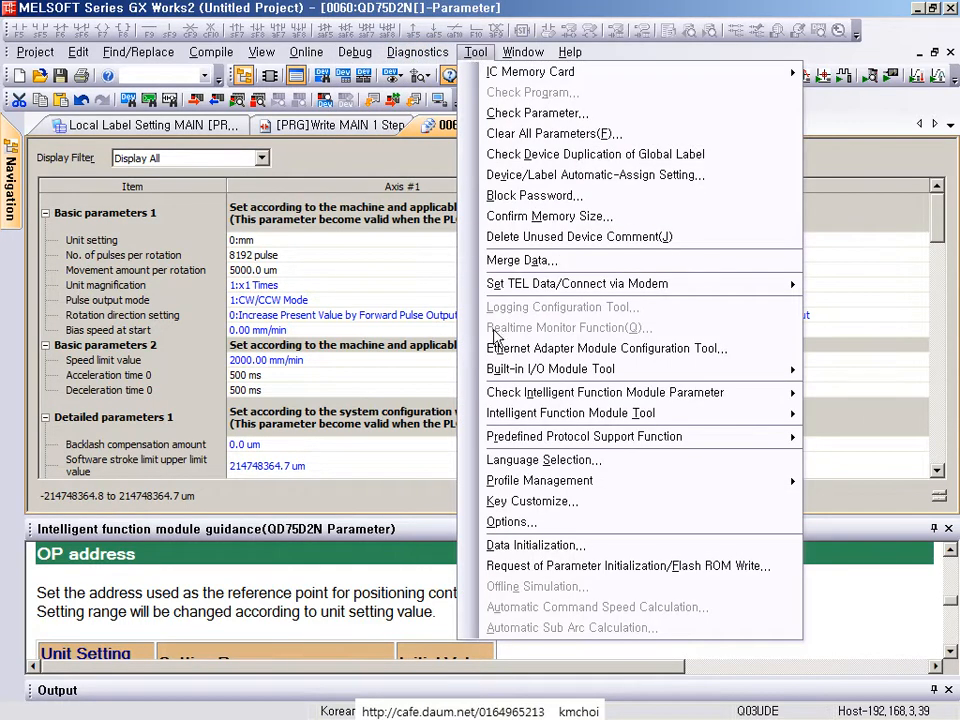
mouse_move(553, 420)
mouse_move(309, 497)
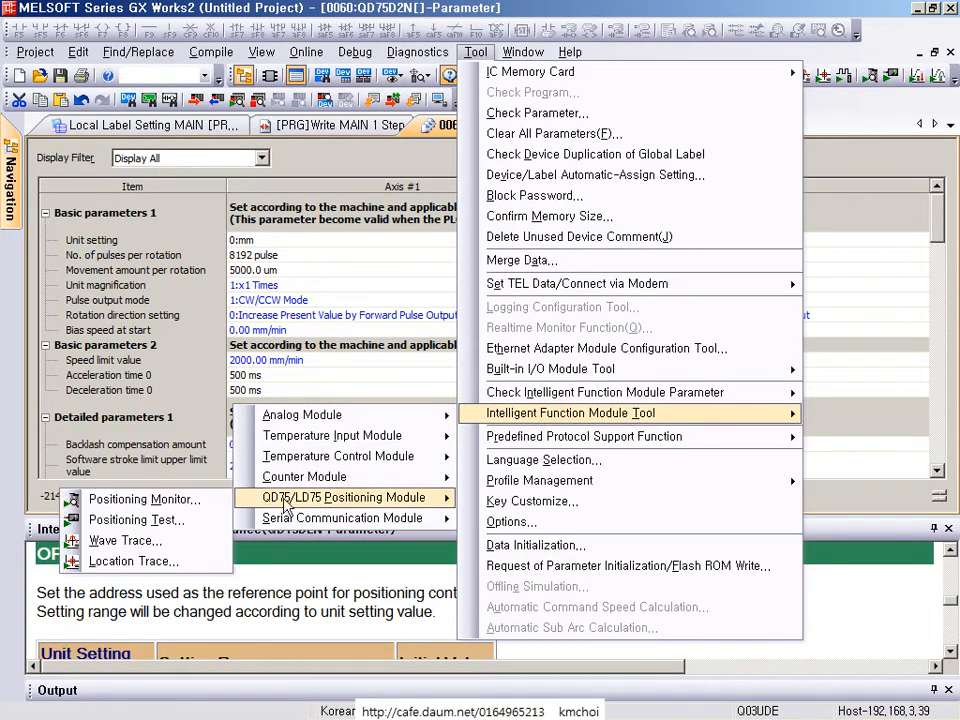
click(148, 541)
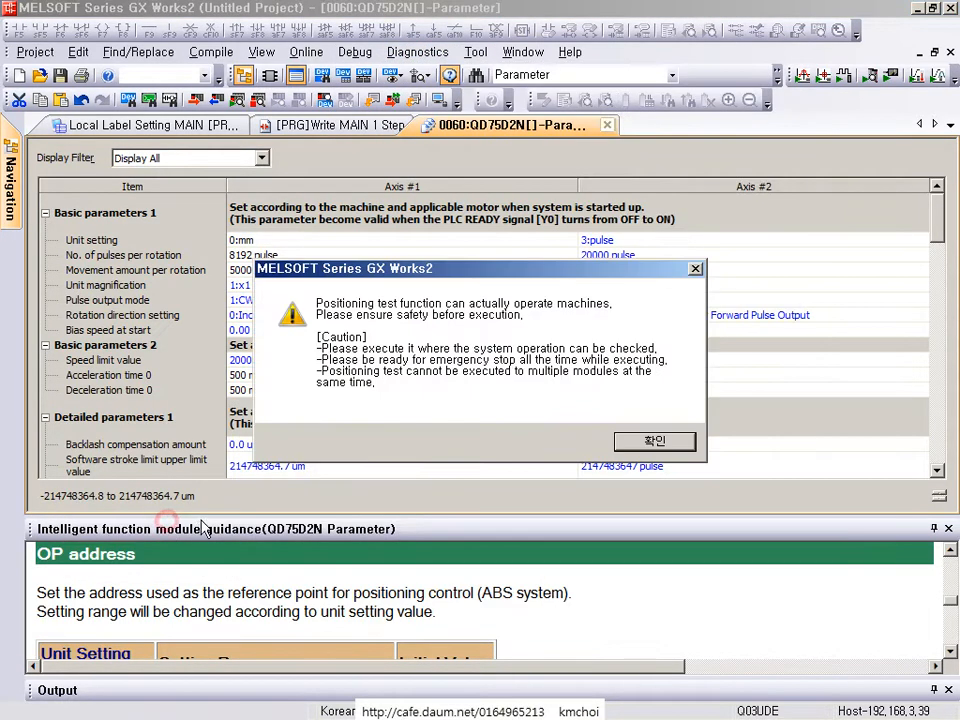
click(636, 444)
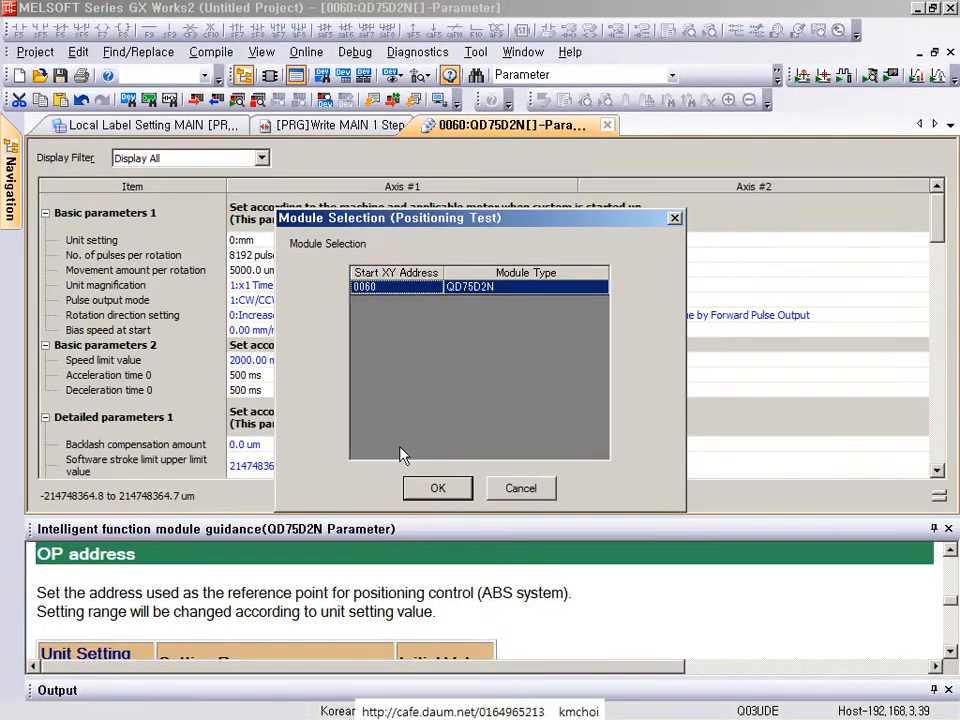
click(411, 490)
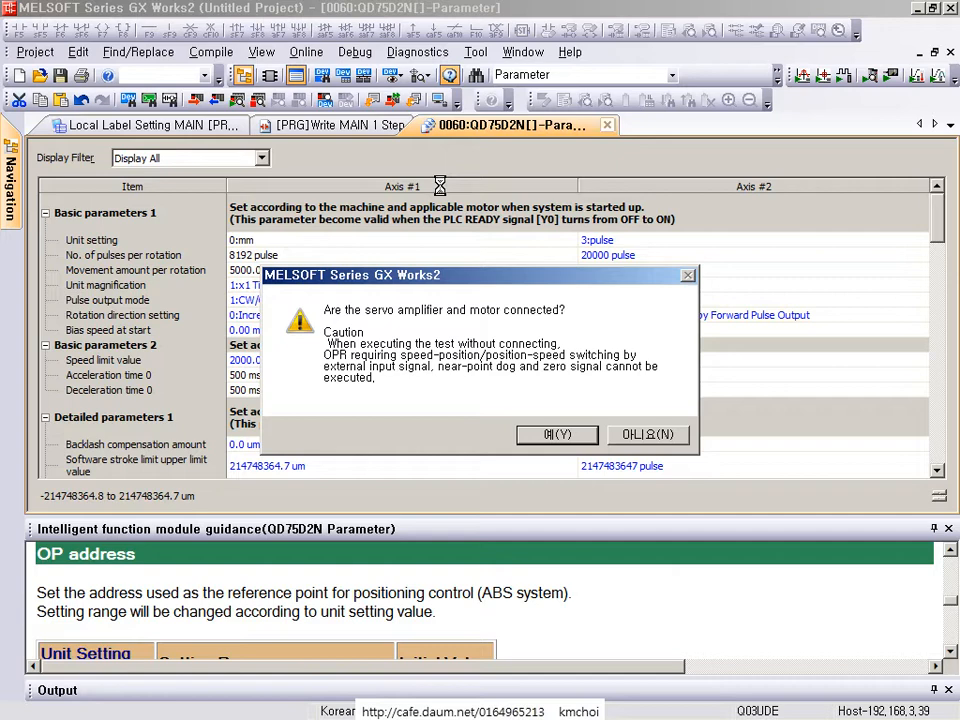
key(Return)
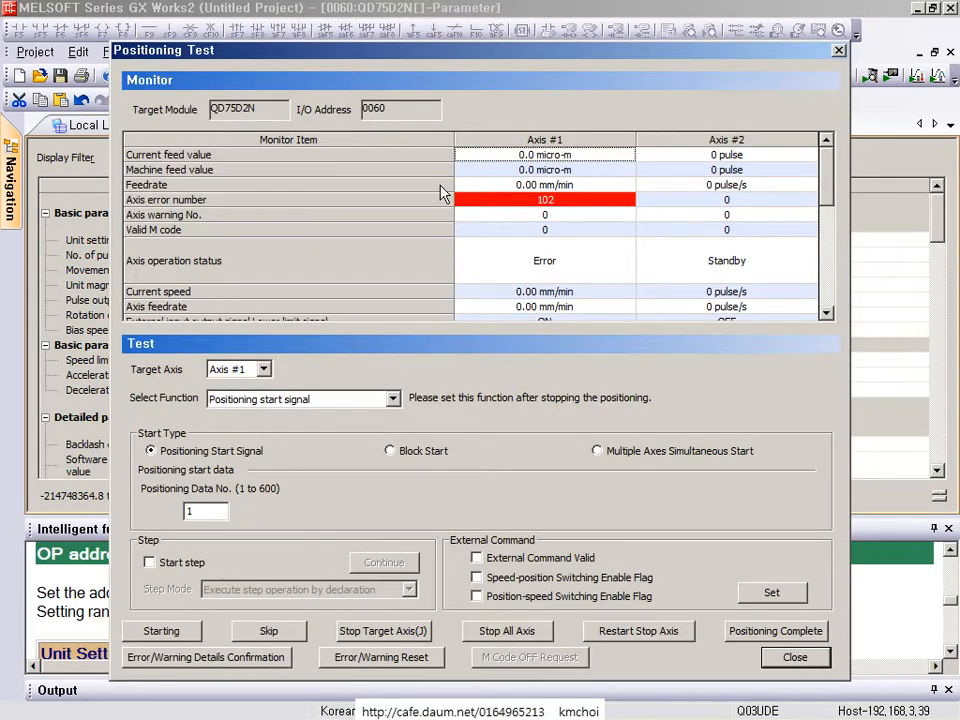
click(381, 657)
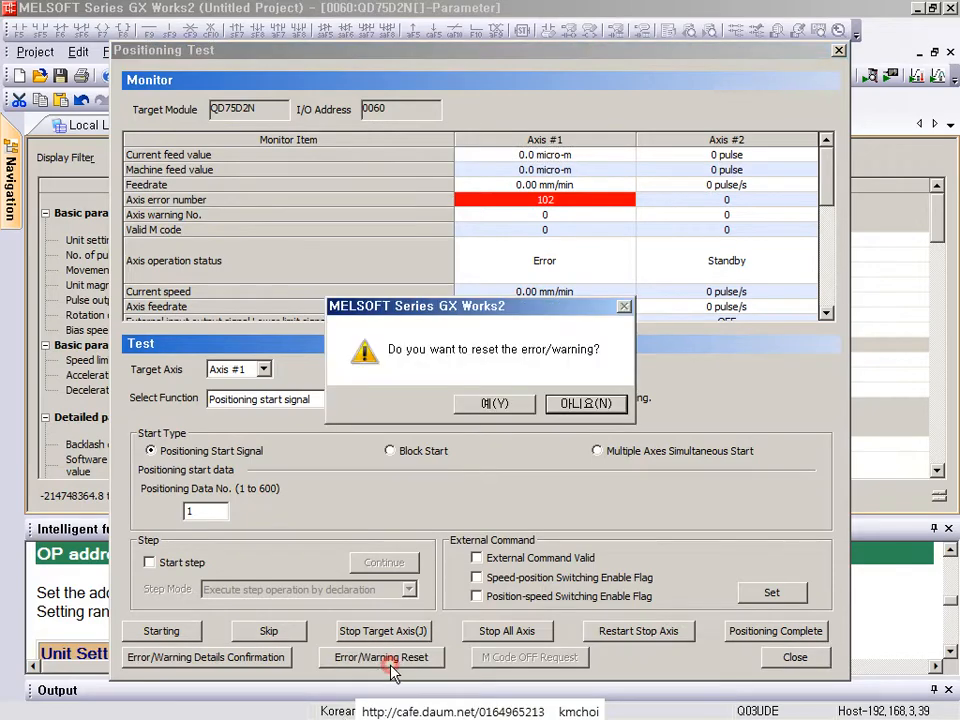
click(478, 403)
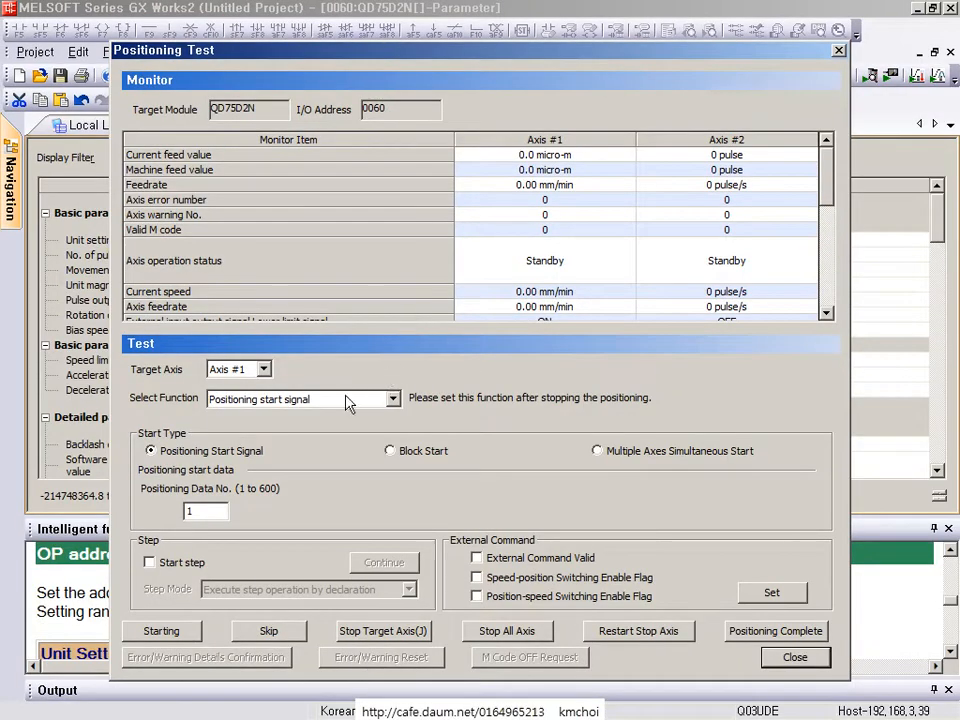
click(273, 402)
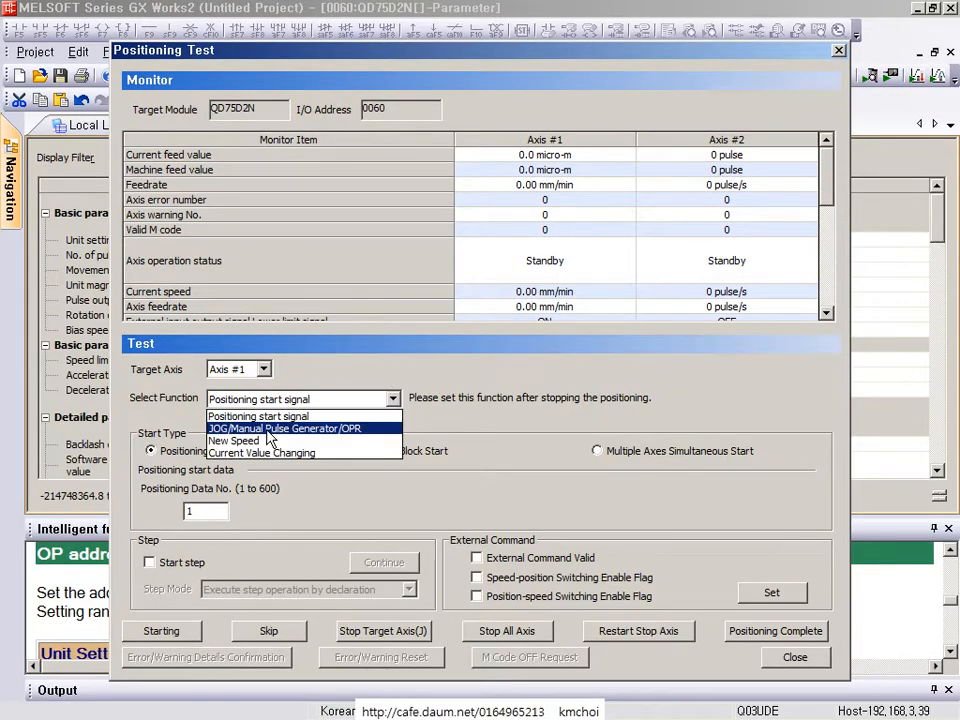
click(270, 428)
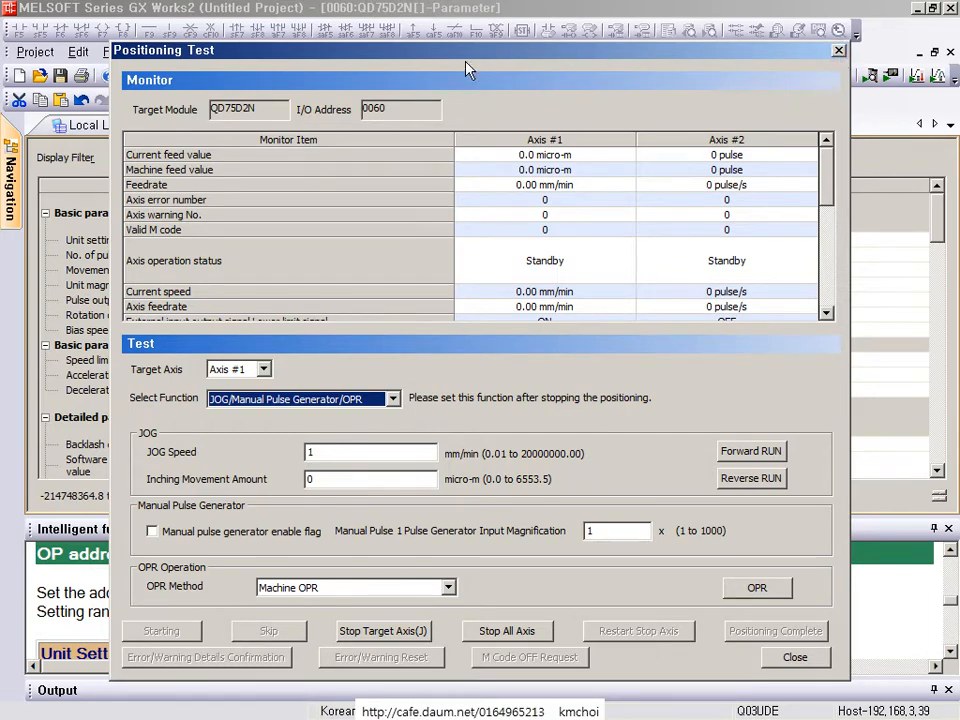
key(Escape)
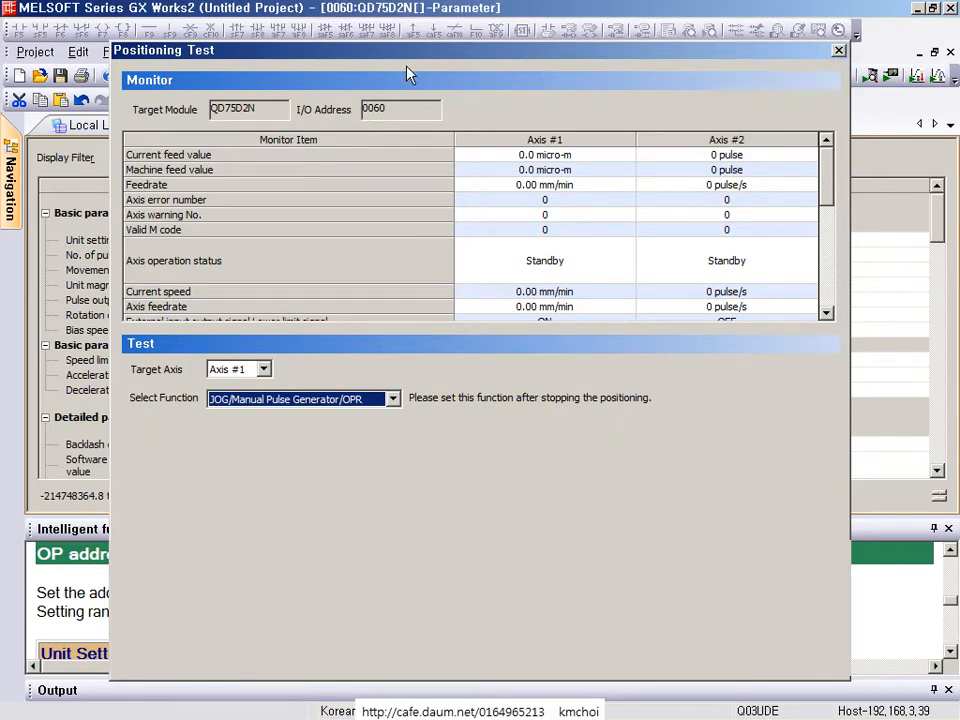
key(Escape)
- Reopen the Positioning Test for QD75D2N, accepting the safety caution and confirming the servo amplifier and motor are connected
click(480, 52)
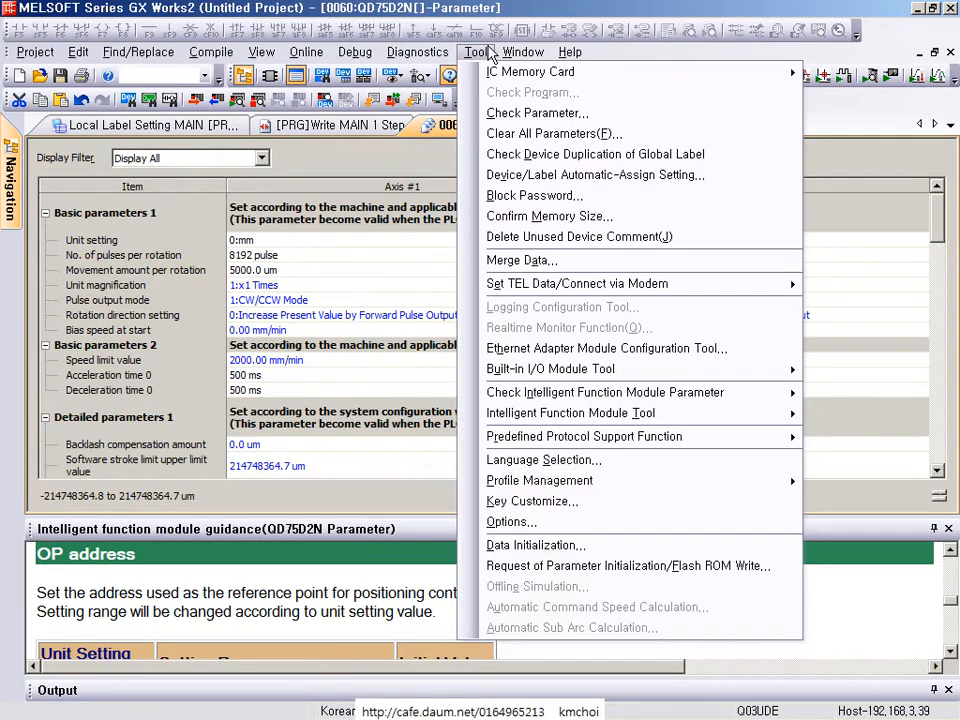
mouse_move(486, 416)
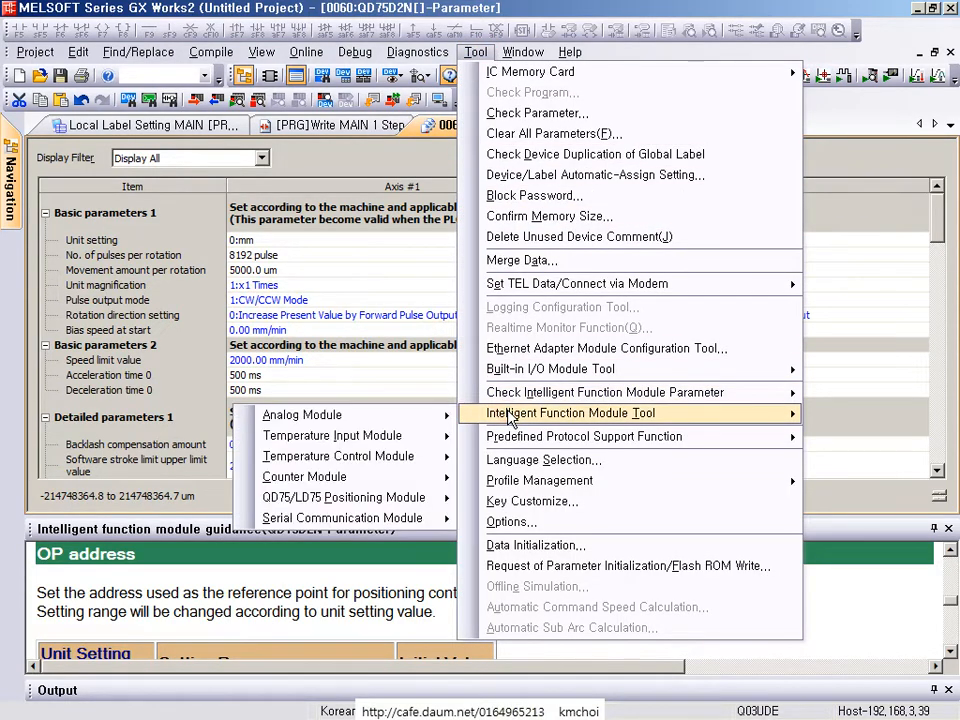
mouse_move(340, 497)
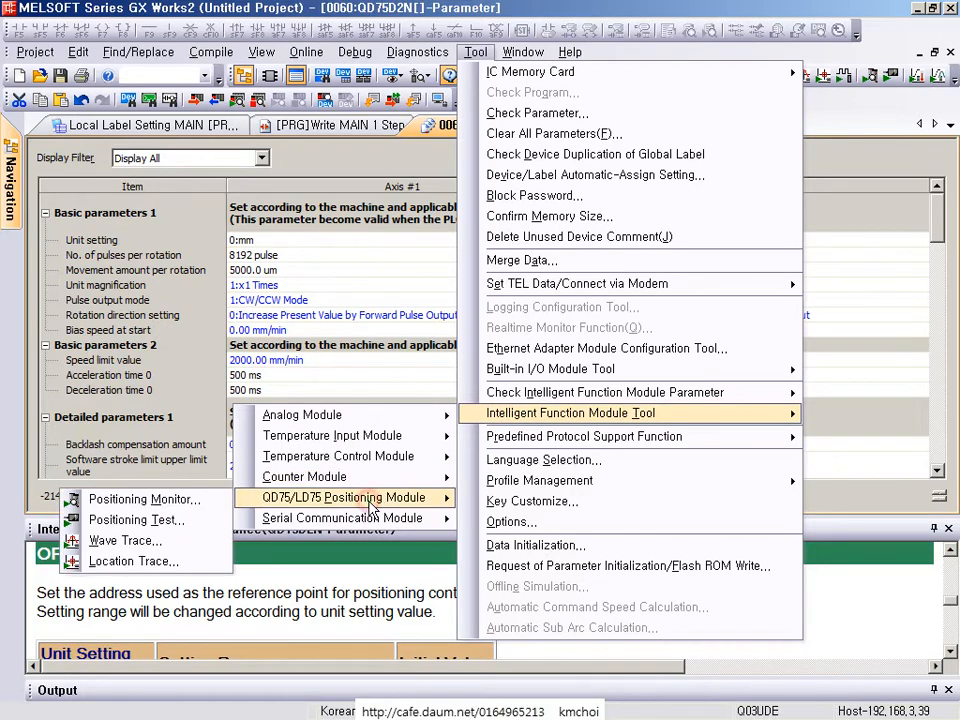
click(125, 522)
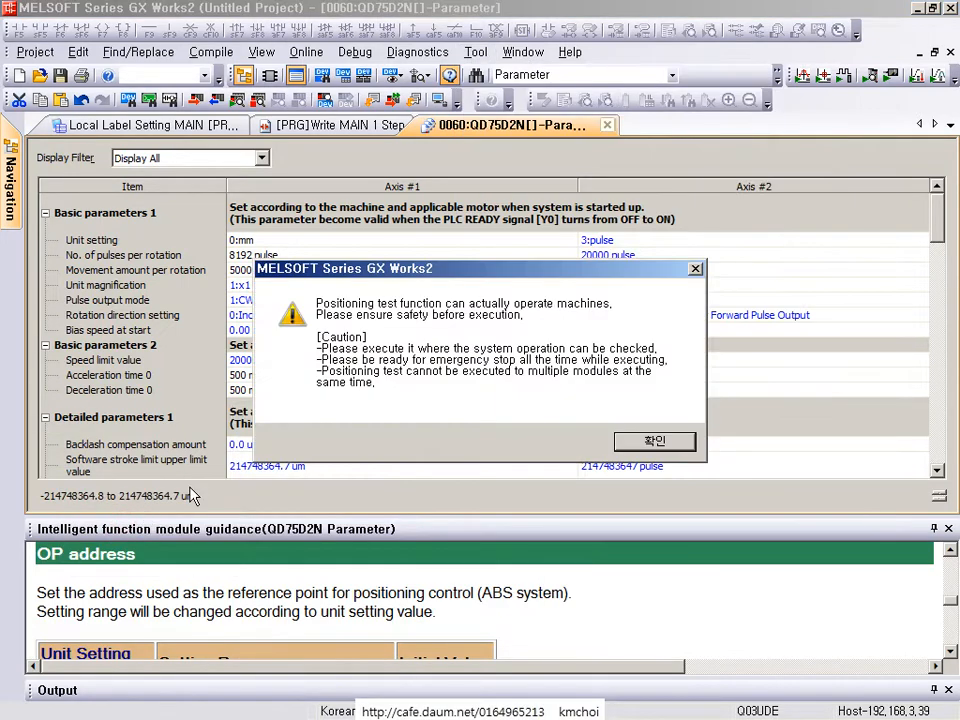
click(622, 446)
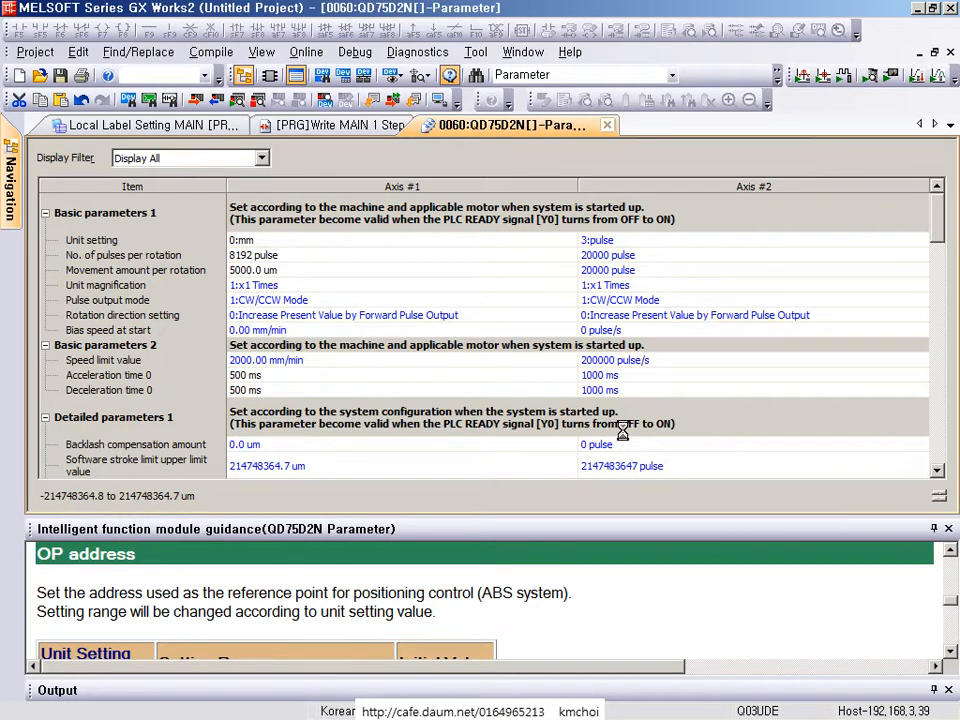
click(433, 487)
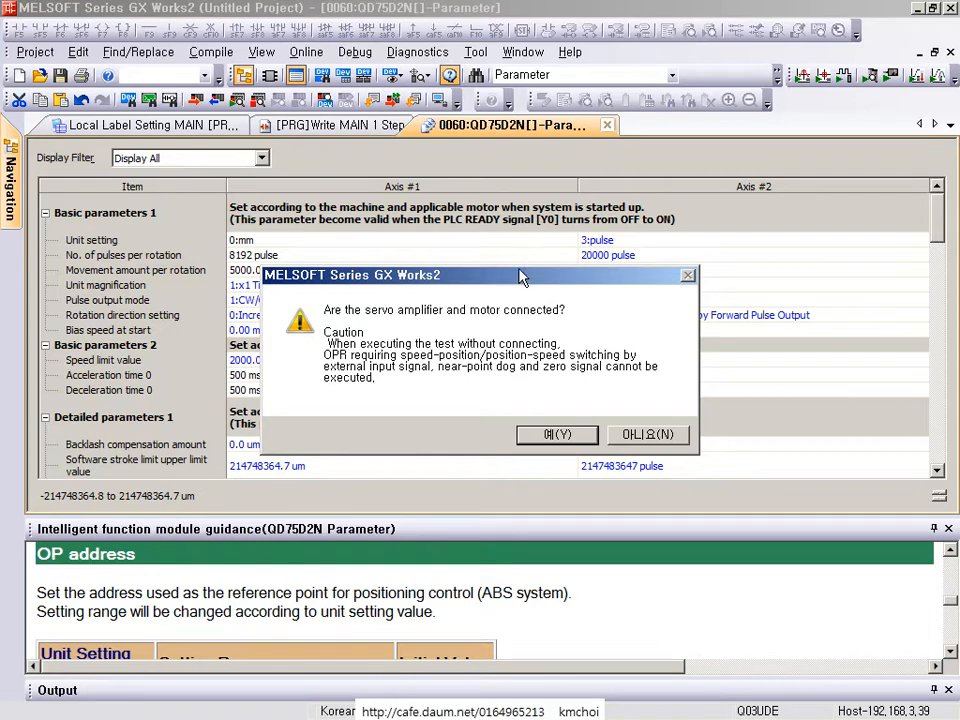
click(575, 437)
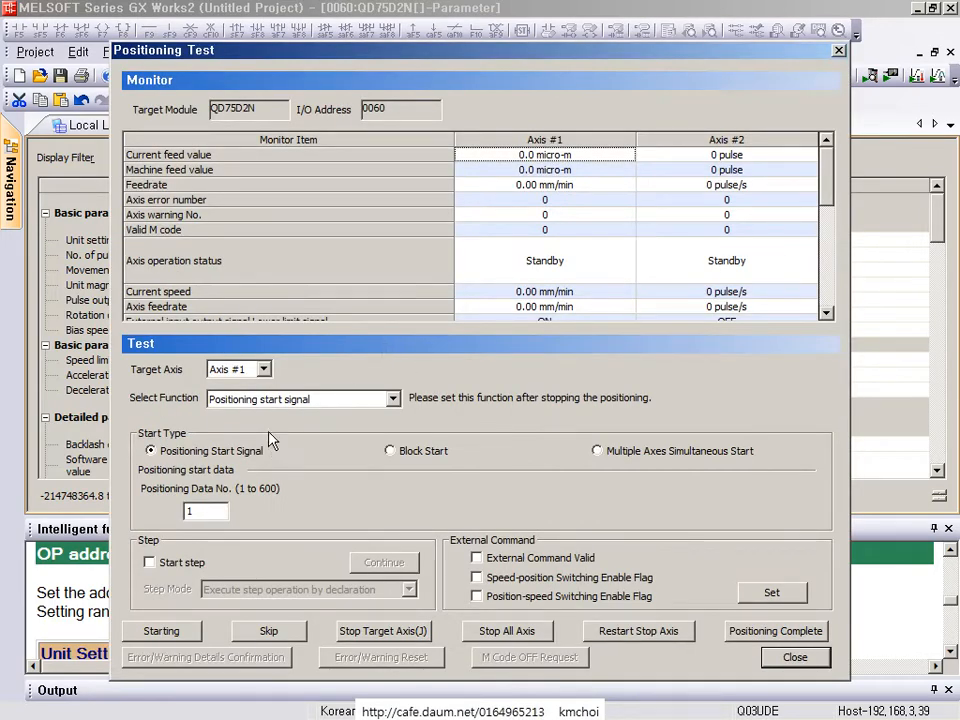
- Select the JOG/Manual Pulse Generator/OPR function for Axis #1 and start a Machine OPR
click(295, 398)
click(285, 428)
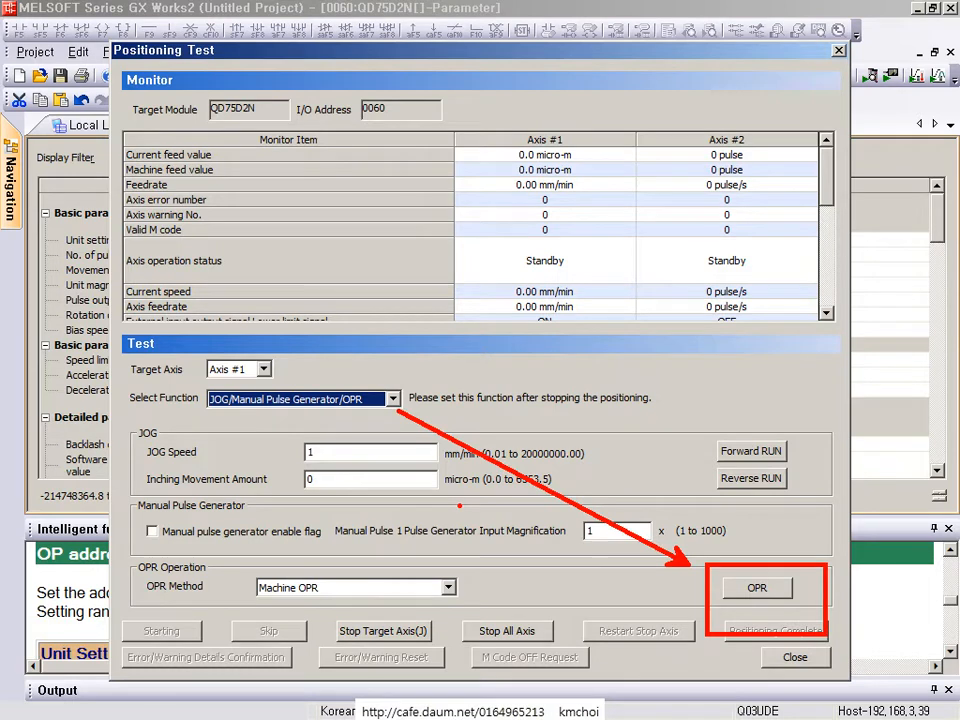
click(757, 588)
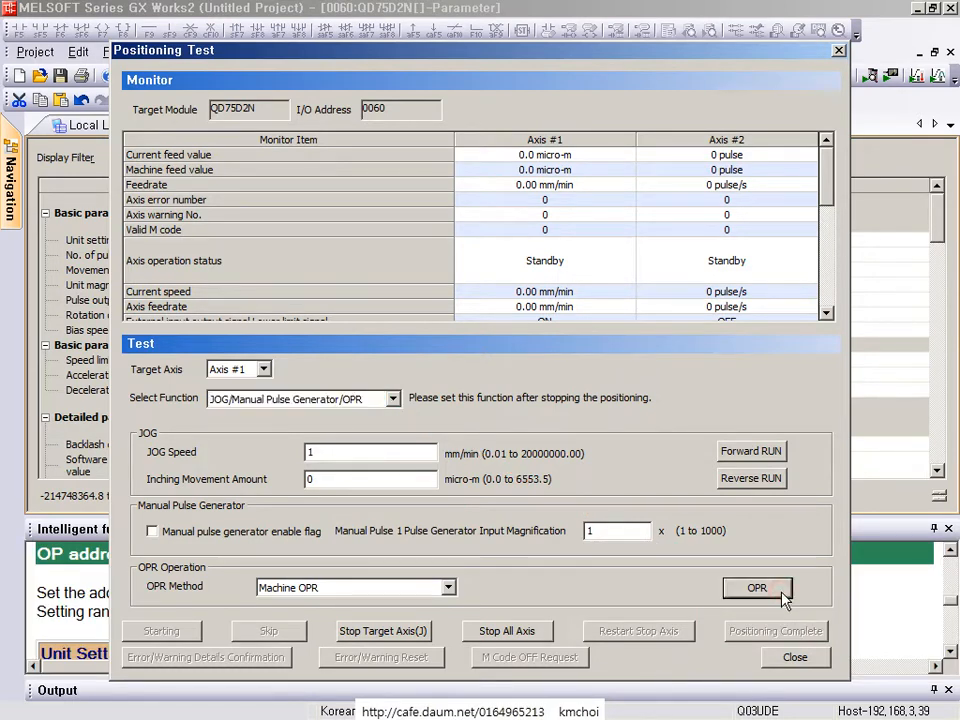
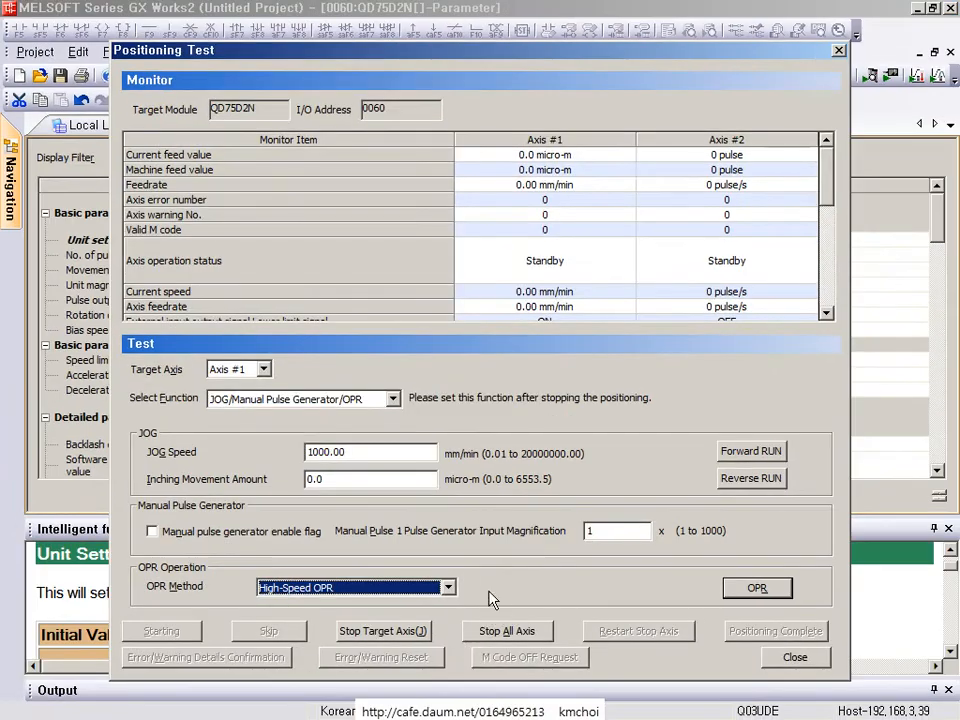
- Switch the Axis #1 OPR method to Machine OPR and back to High-Speed OPR
click(631, 545)
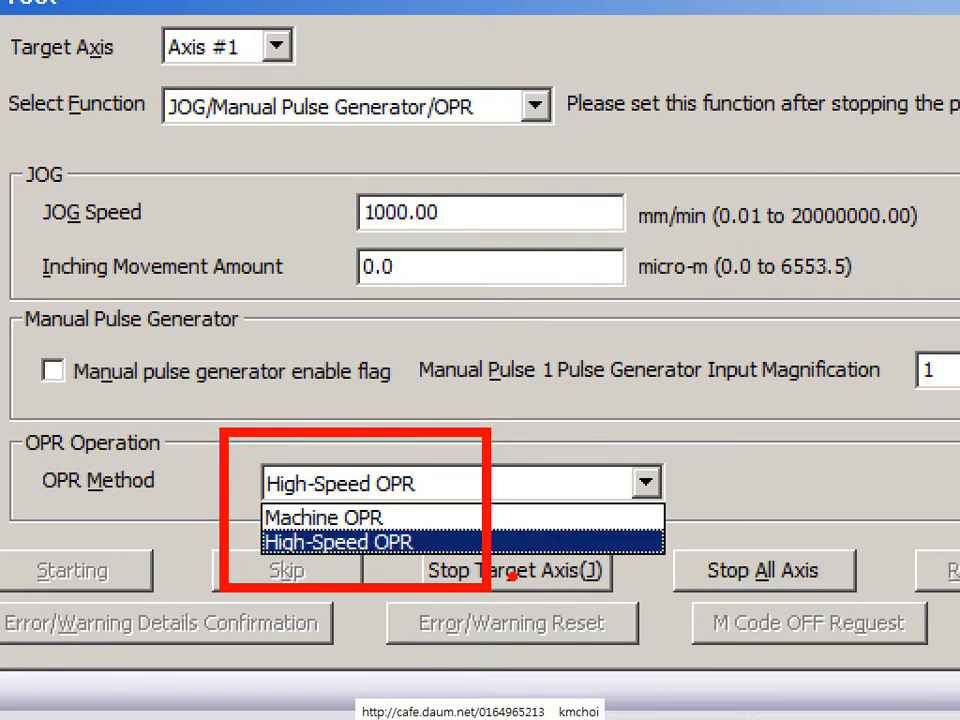
key(Up)
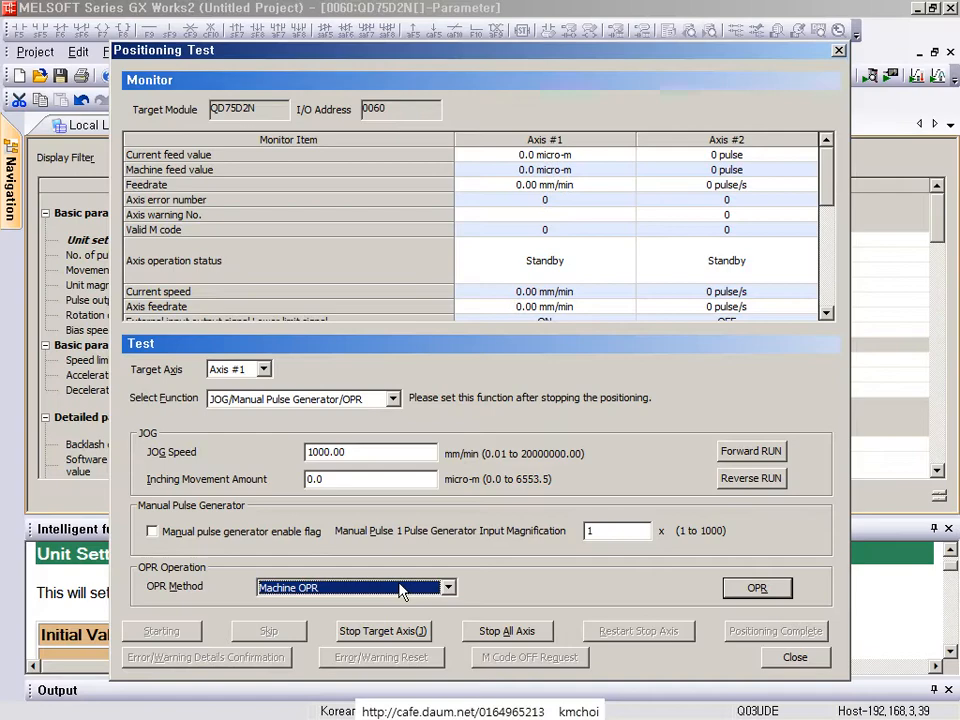
click(370, 588)
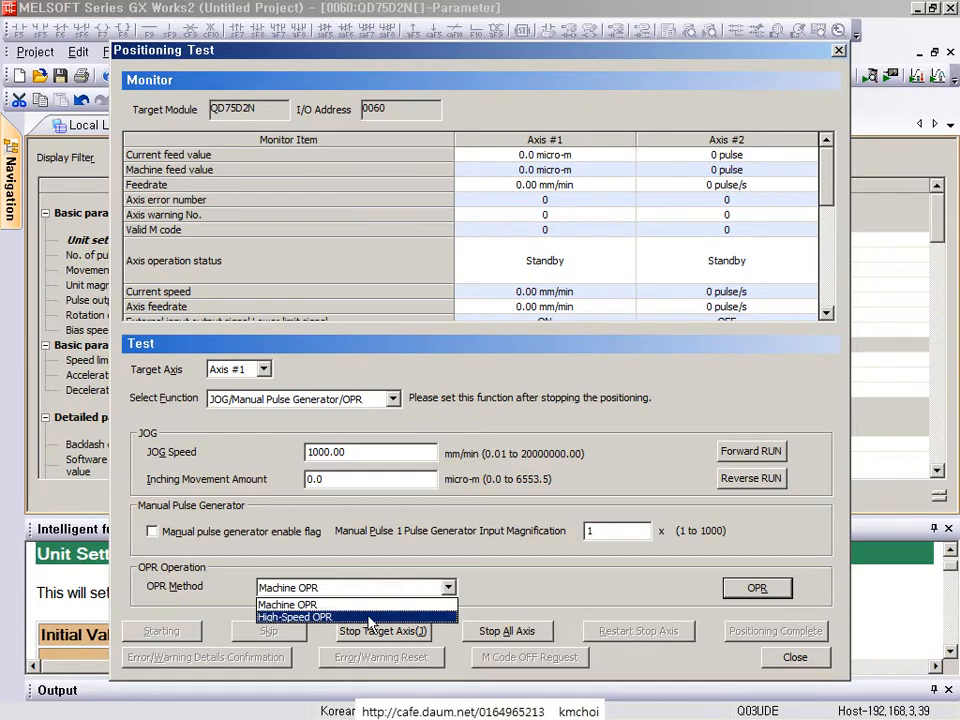
click(370, 618)
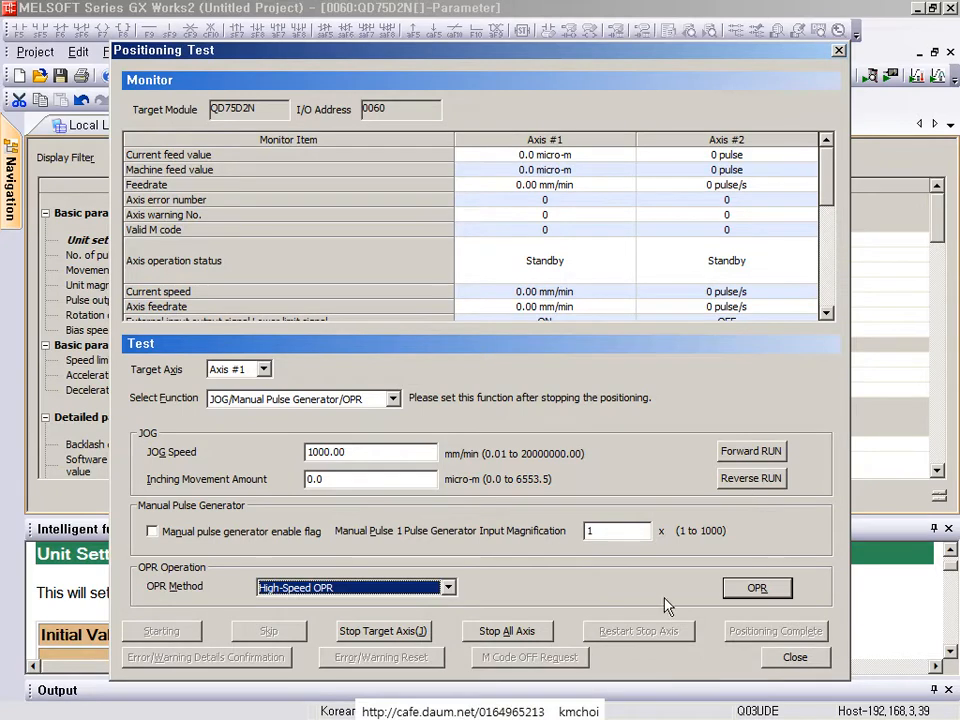
- Run a forward JOG on Axis #1 at 1000 mm/min and return the axis with a High-Speed OPR
click(741, 455)
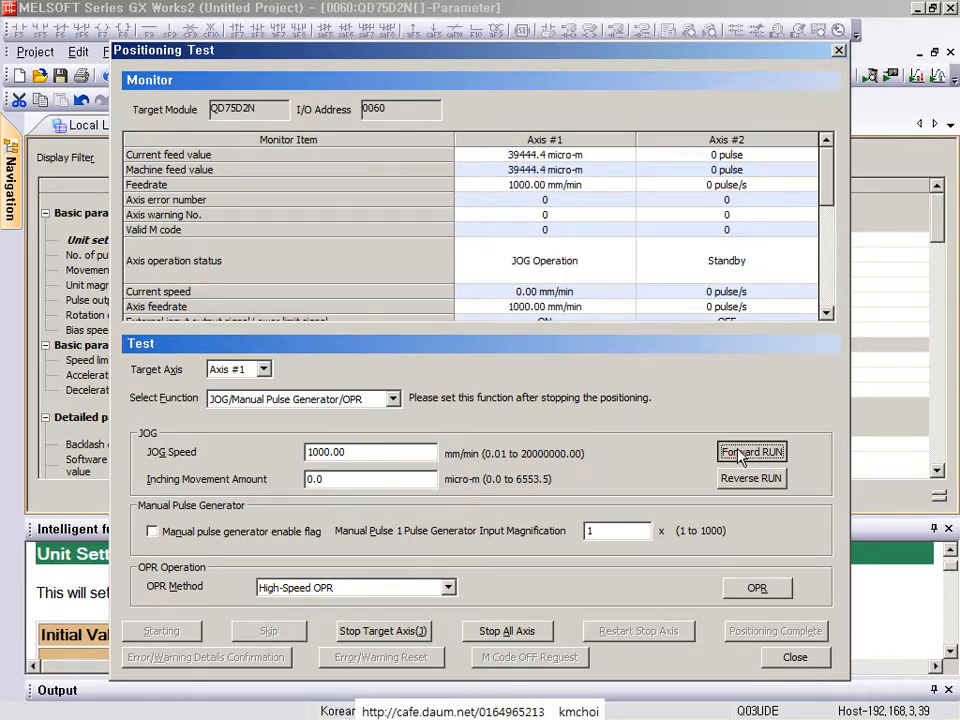
click(294, 586)
click(294, 588)
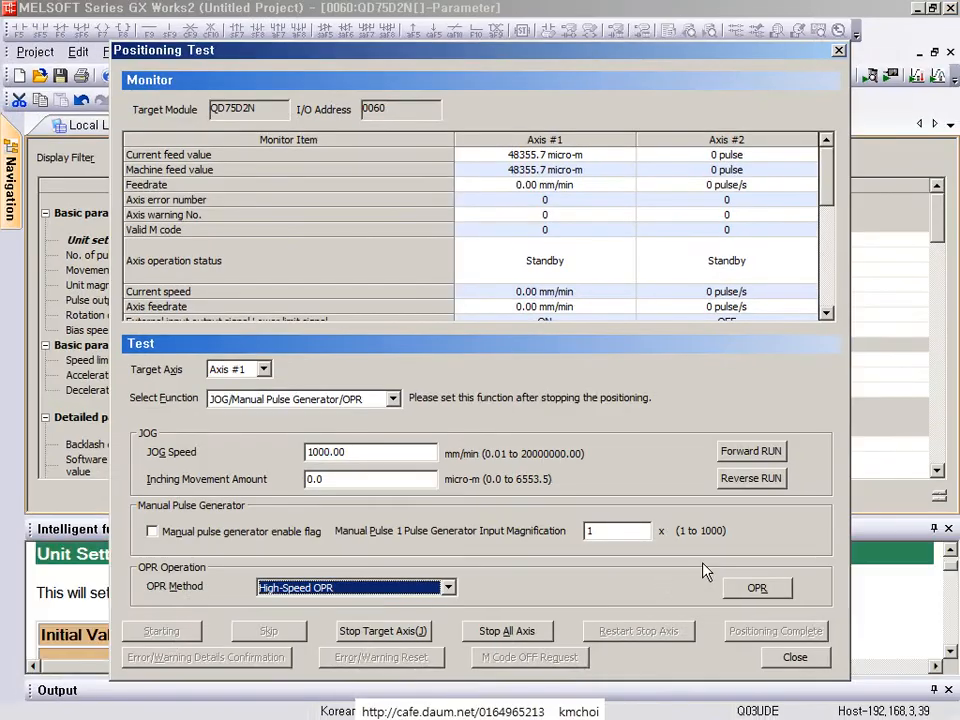
click(757, 589)
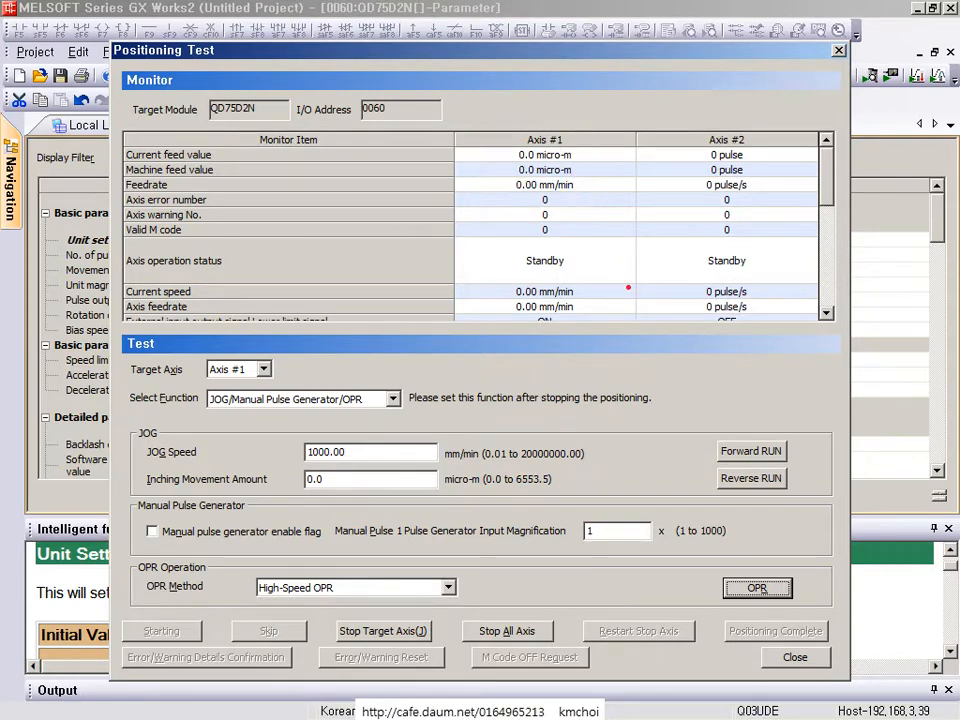
- JOG Axis #1 forward in two short runs, checking its feed values, and send it back to the origin with High-Speed OPR
click(780, 453)
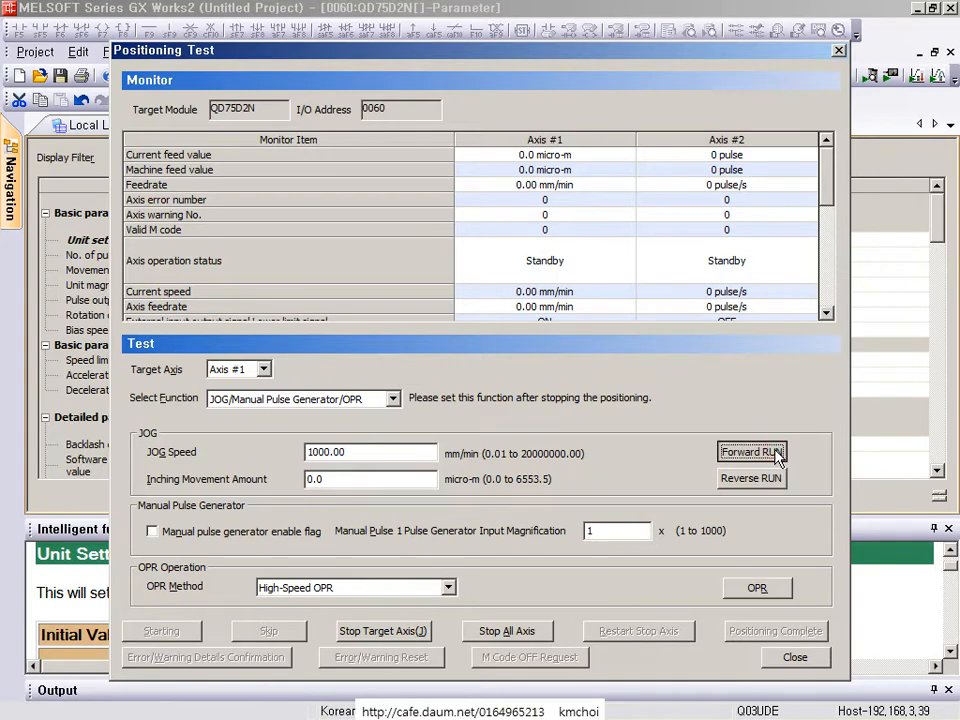
key(ctrl+2)
mouse_move(478, 116)
mouse_down()
mouse_move(511, 151)
mouse_move(607, 207)
mouse_up()
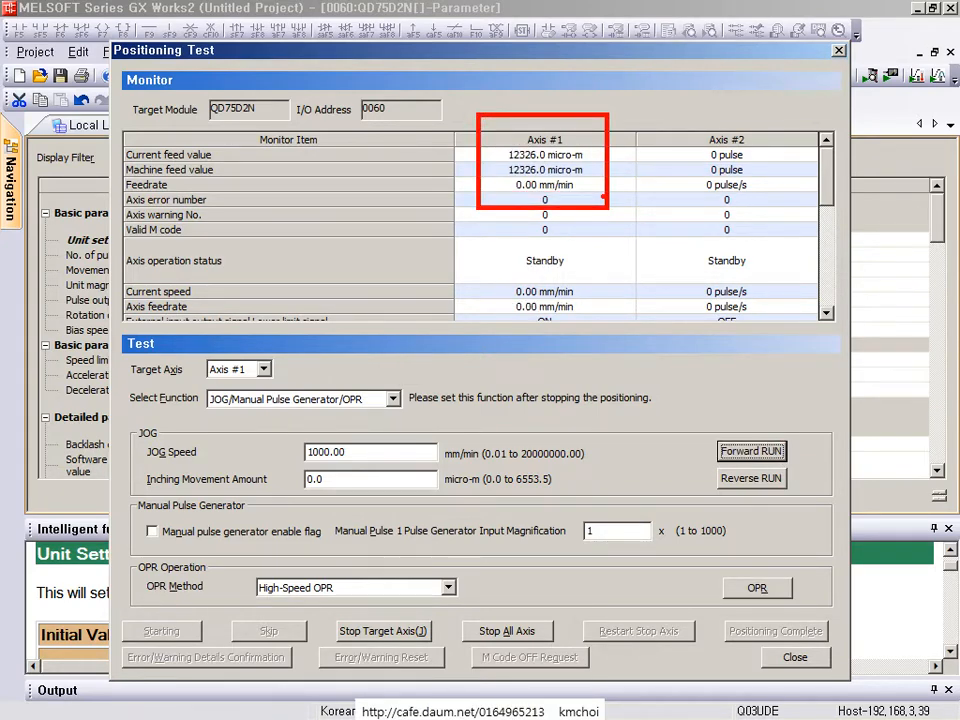
key(Escape)
click(771, 453)
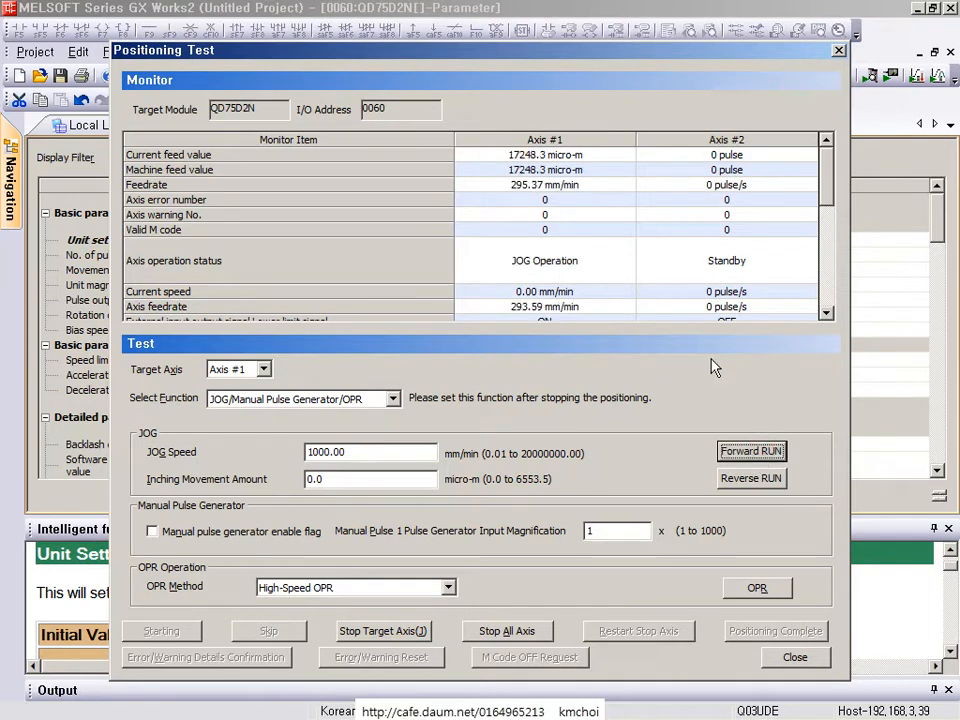
key(ctrl+2)
drag(461, 106, 644, 229)
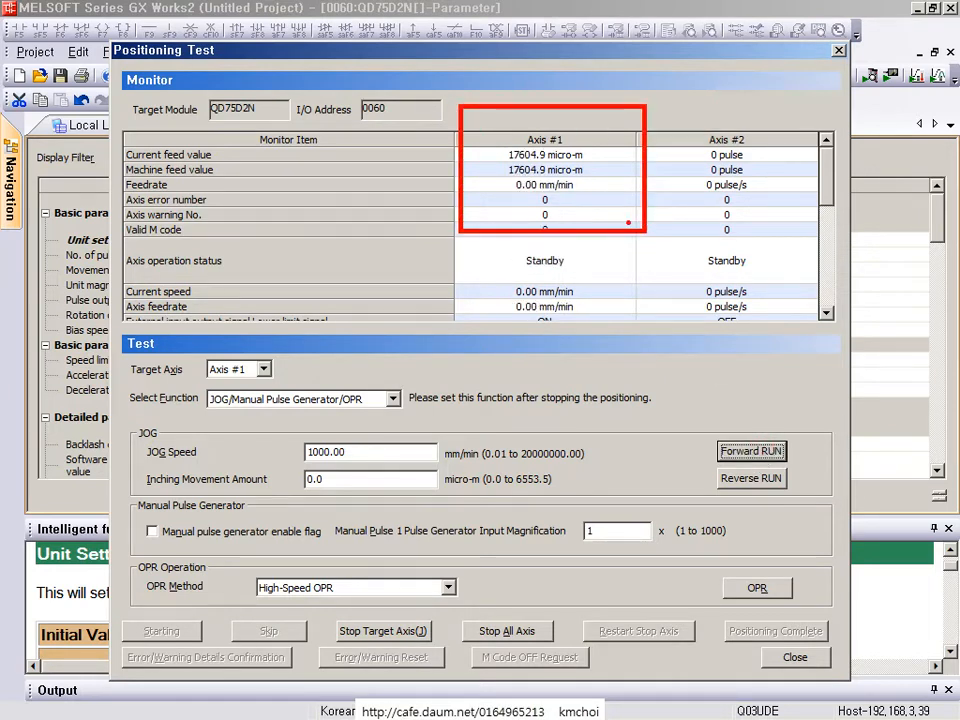
key(Escape)
click(775, 595)
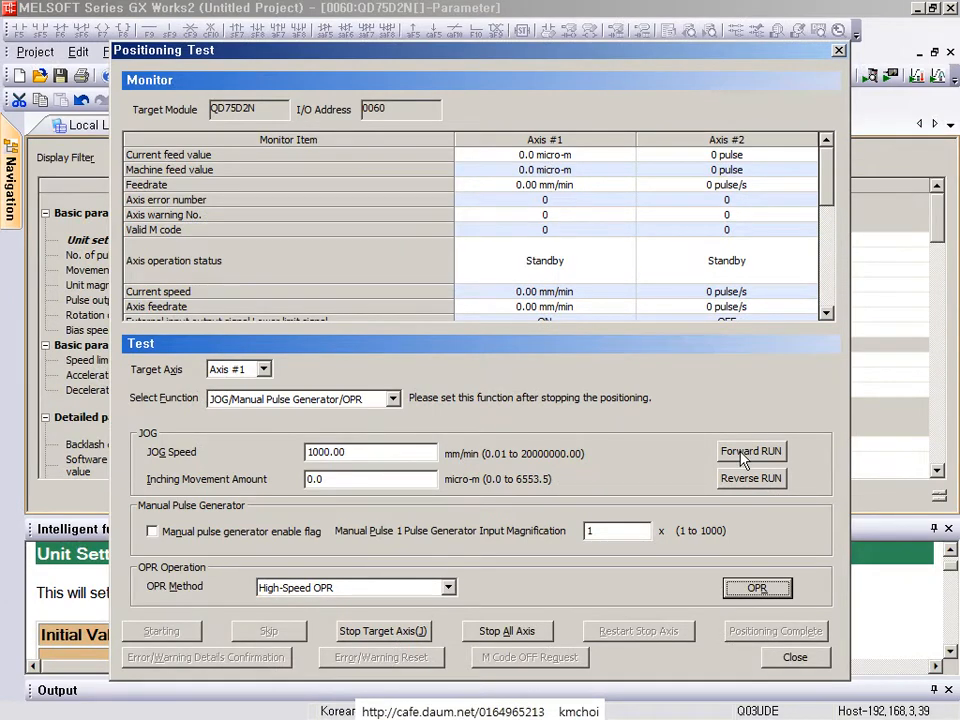
- Set the inching movement amount to 2000 micro-m and try a forward run of Axis #1
drag(367, 488, 249, 475)
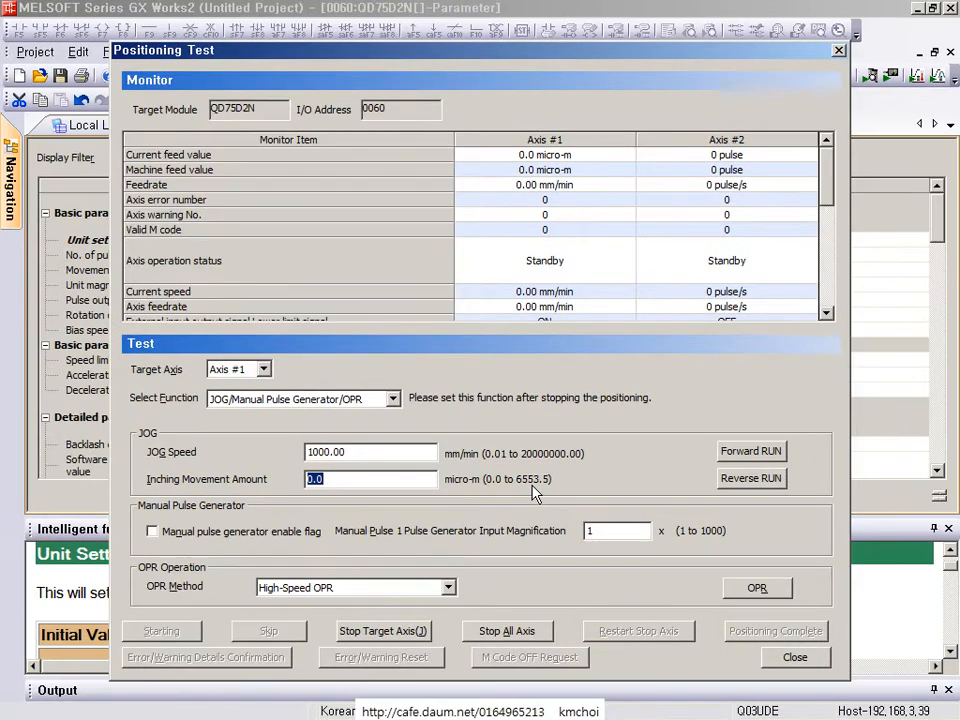
text(2000)
click(746, 455)
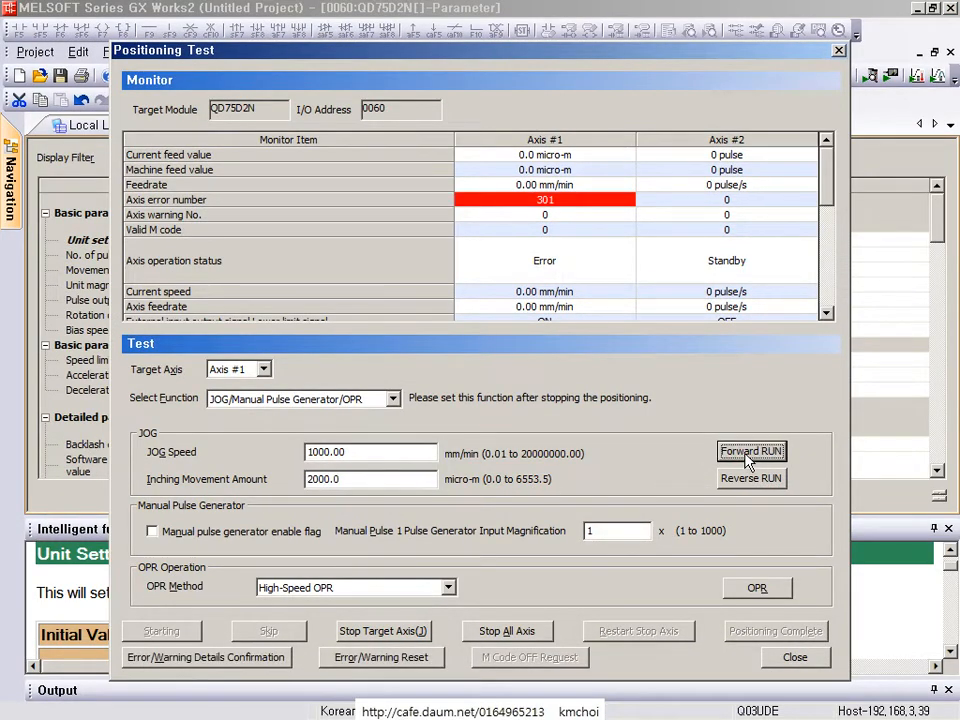
- Examine the Axis #1 error details for the condition limiting the inching movement amount by unit setting
click(206, 657)
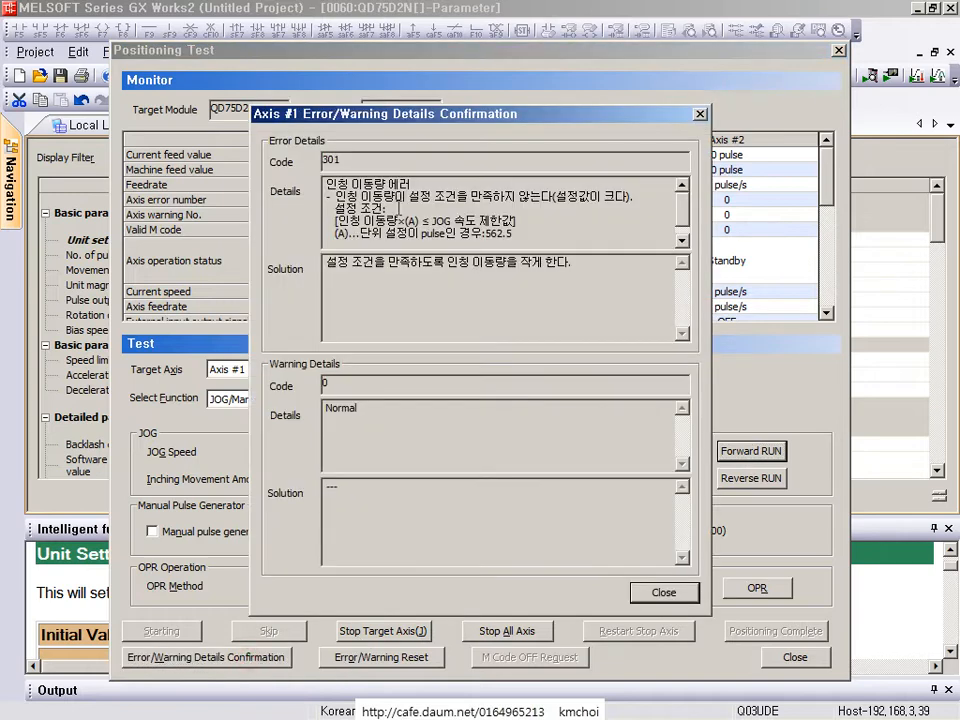
drag(328, 185, 511, 241)
click(514, 240)
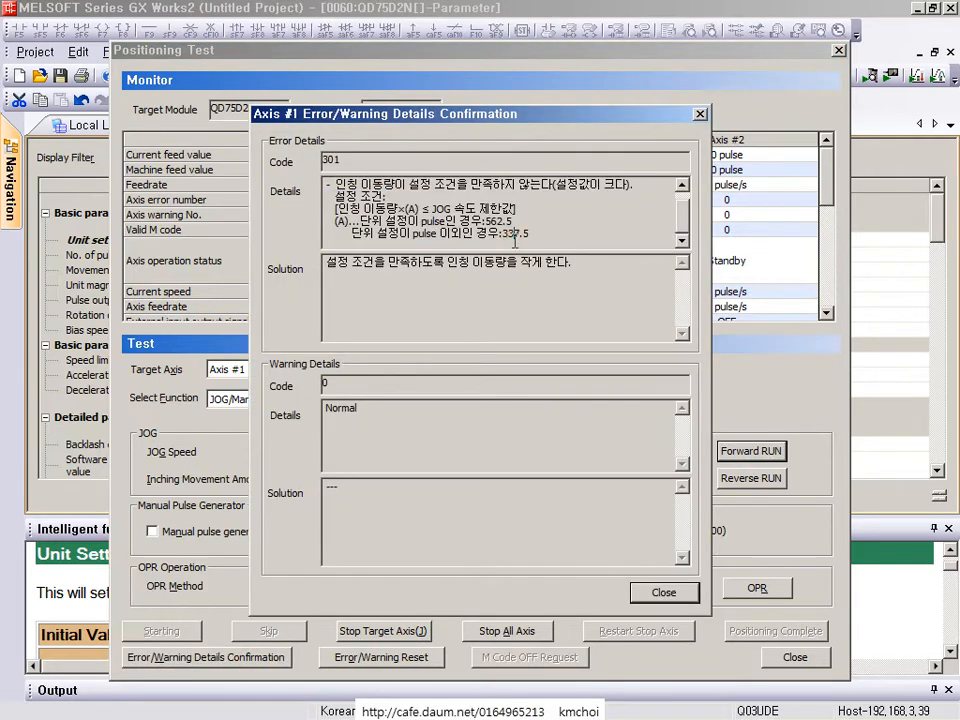
drag(386, 207, 500, 211)
drag(511, 209, 519, 226)
click(492, 228)
drag(356, 207, 502, 226)
click(508, 229)
drag(369, 221, 443, 222)
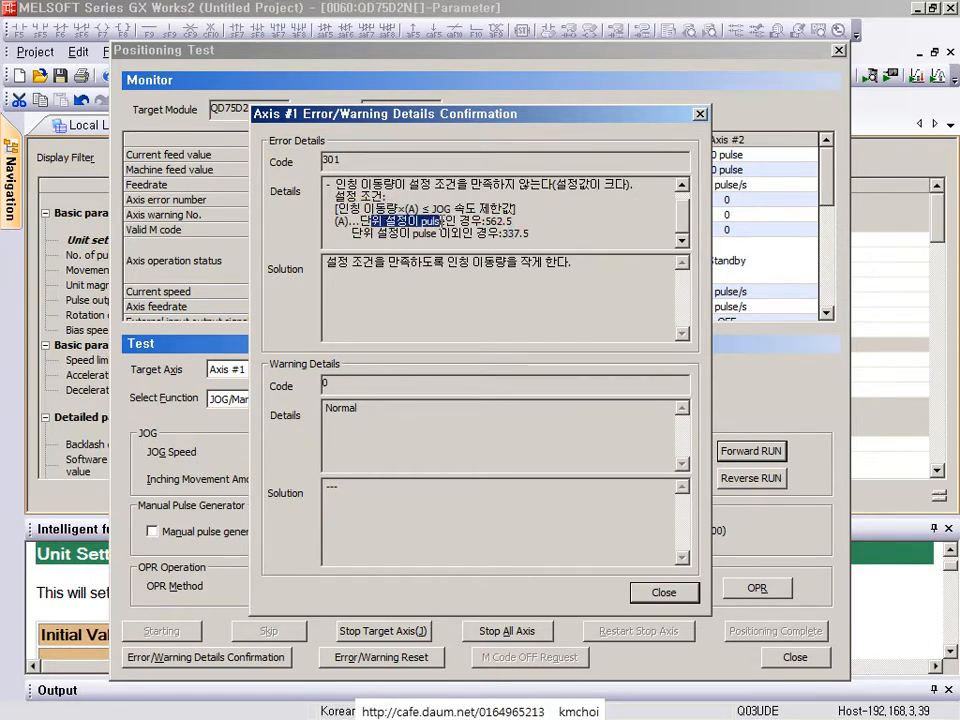
click(451, 238)
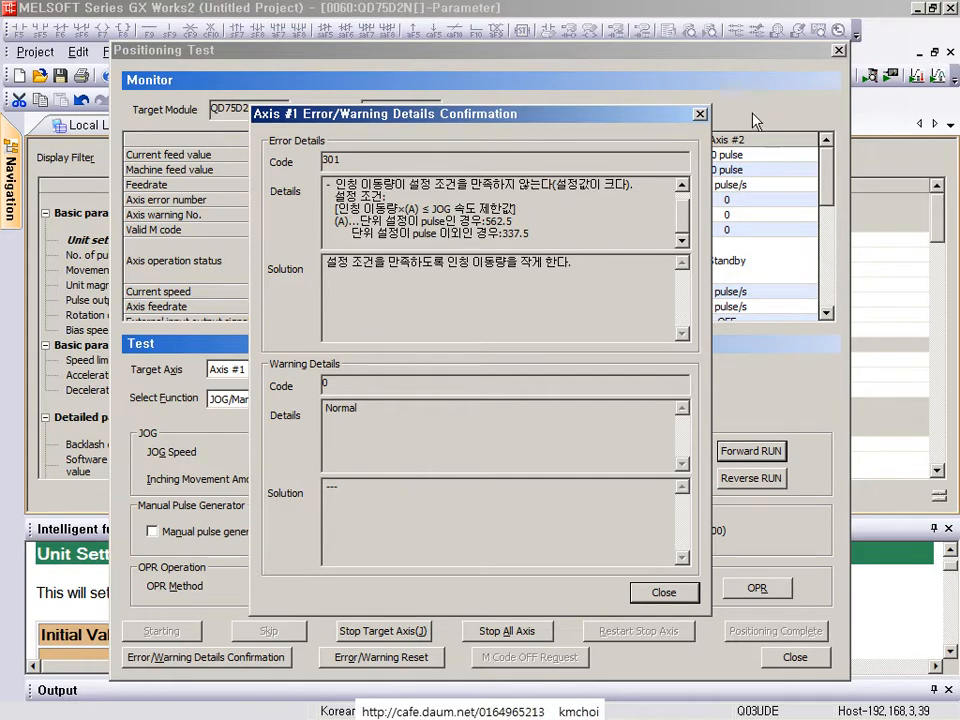
click(702, 114)
- Set the inching movement amount to 200 micro-m, reset the Axis #1 error and retry the forward run
drag(403, 478, 270, 497)
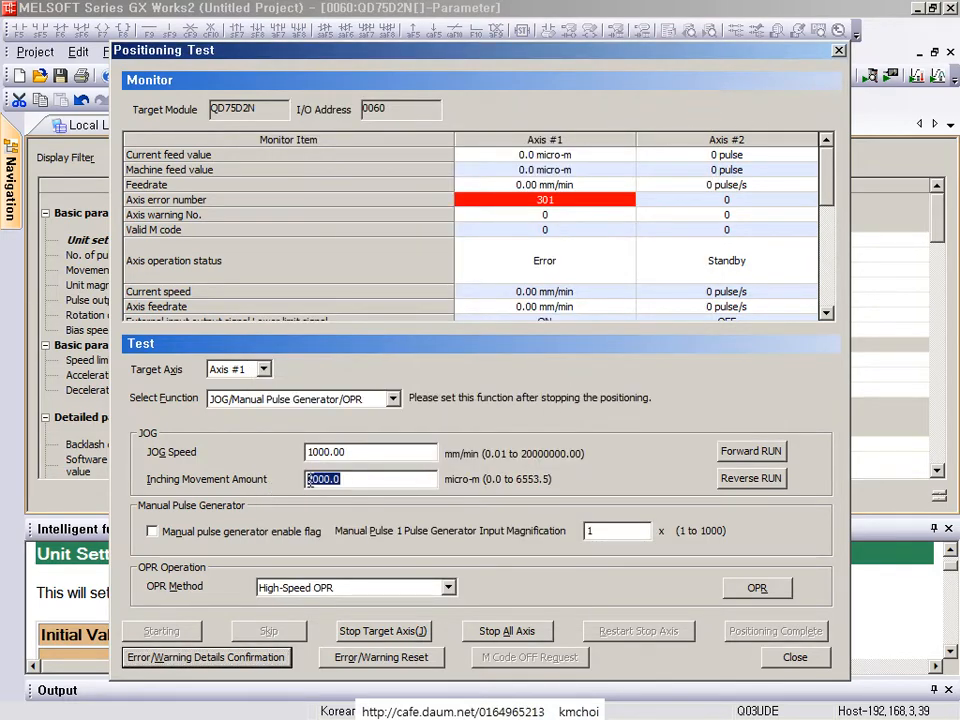
text(200)
click(375, 657)
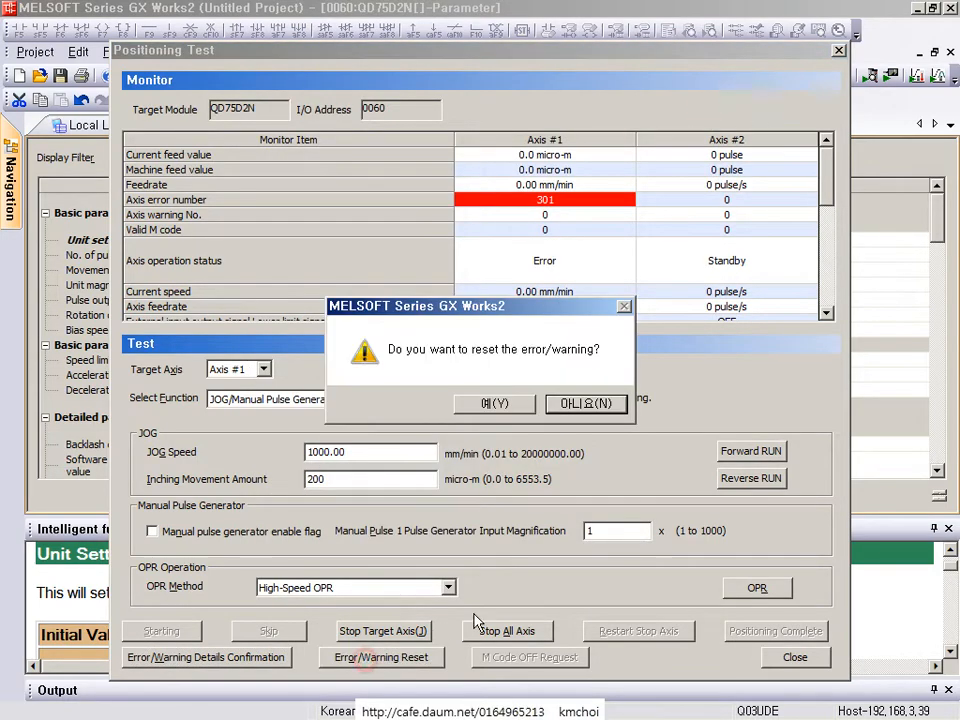
click(586, 403)
click(381, 657)
click(503, 402)
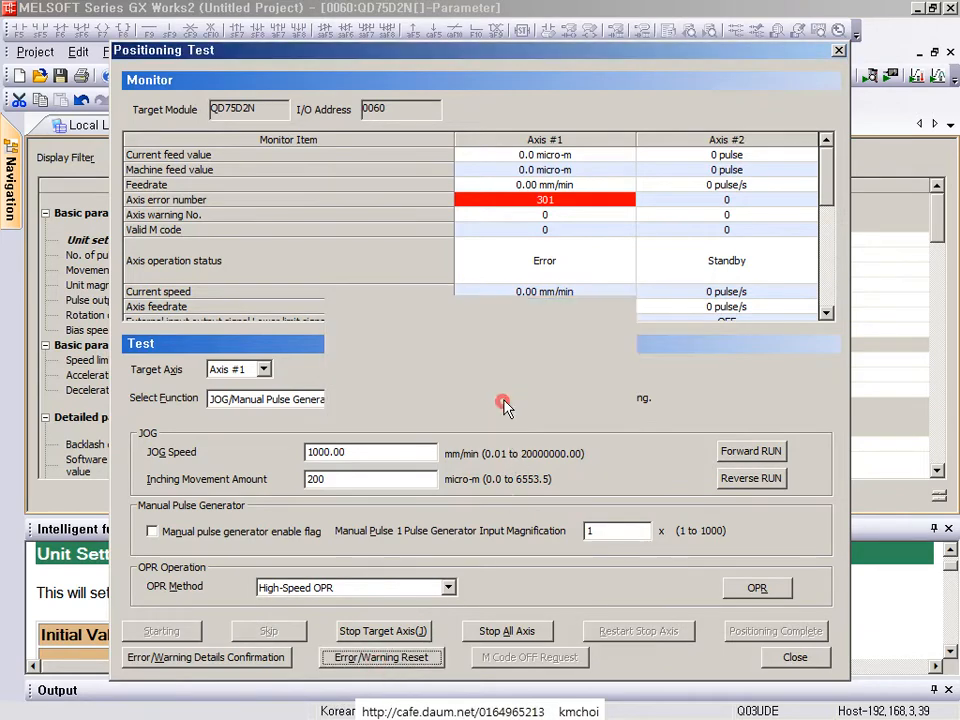
click(748, 454)
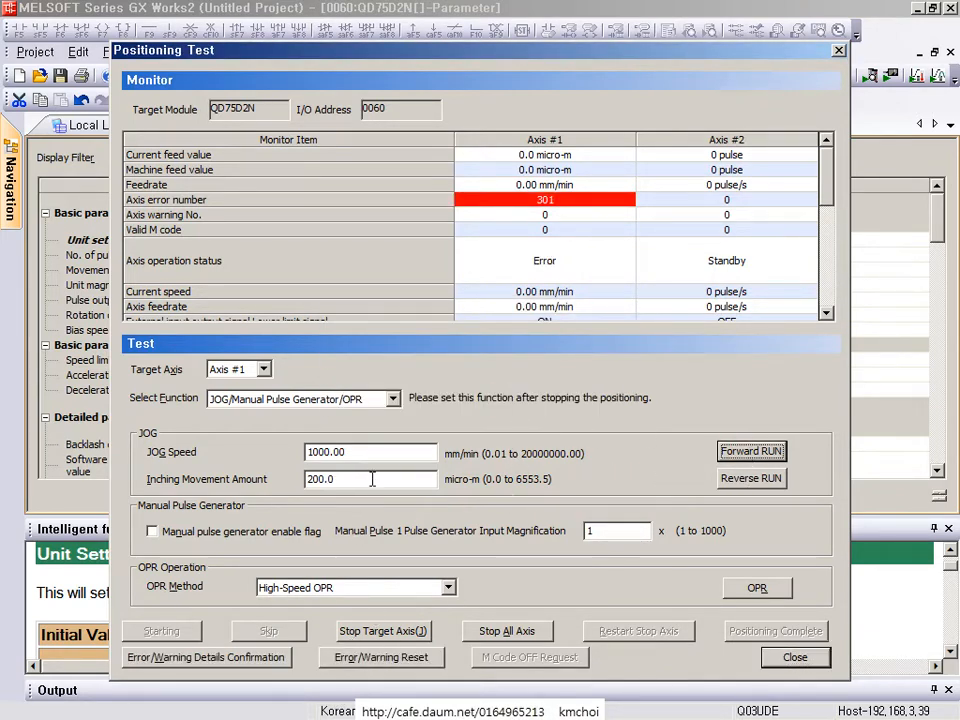
- Lower the inching movement amount to 100 micro-m, reset the Axis #1 error and try the forward run again
double_click(340, 479)
text(100)
click(386, 668)
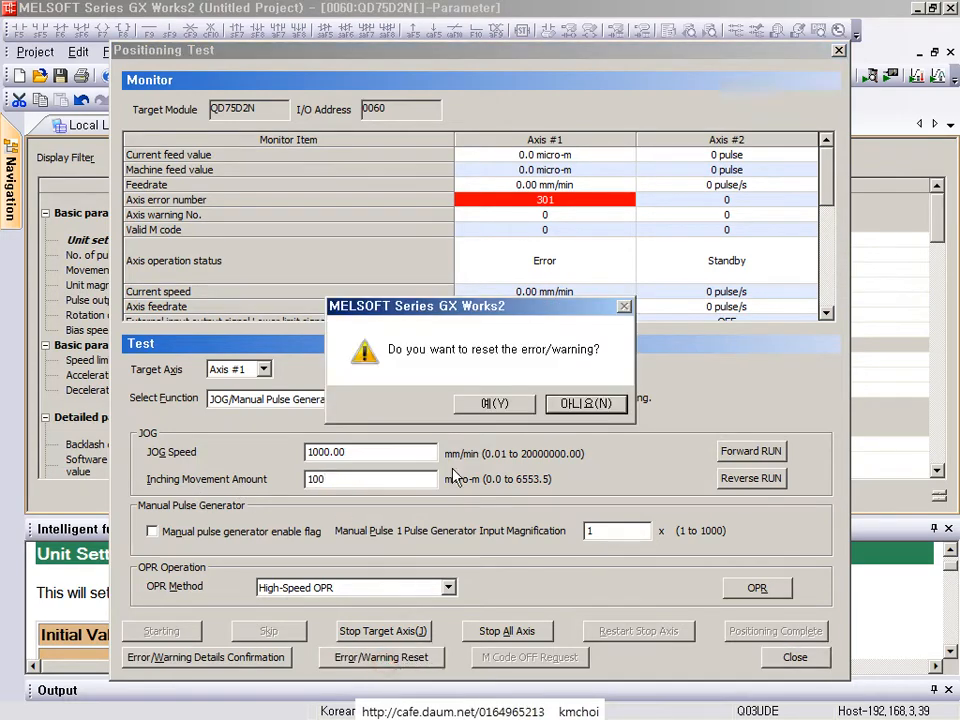
click(497, 403)
click(741, 452)
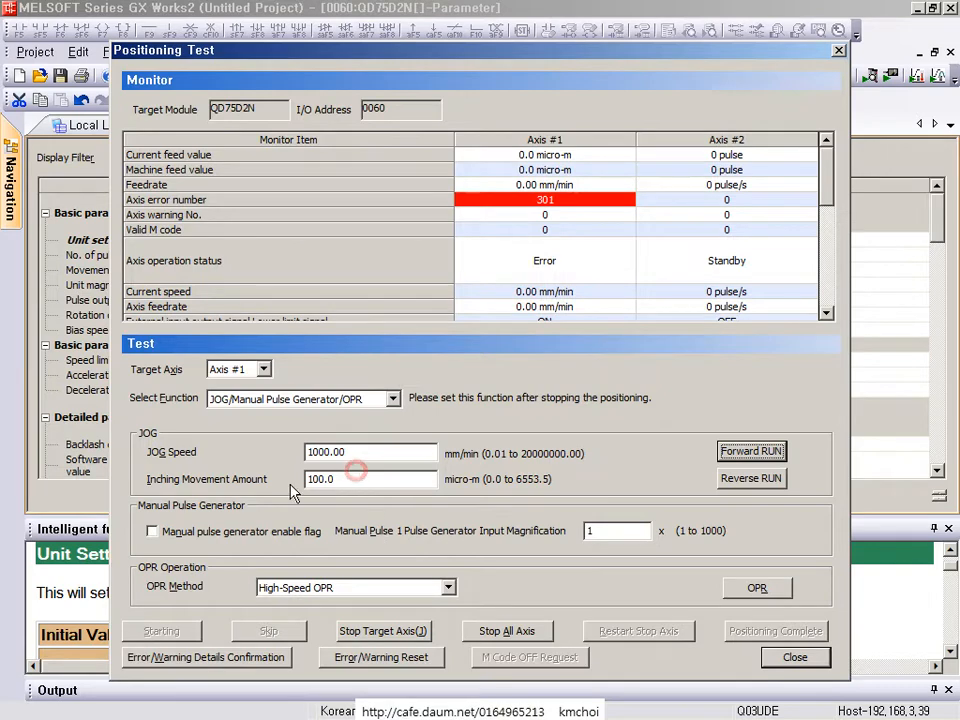
- Set the inching movement amount to 20 micro-m, reset the Axis #1 error and inch the axis forward
drag(364, 484, 155, 478)
text(20)
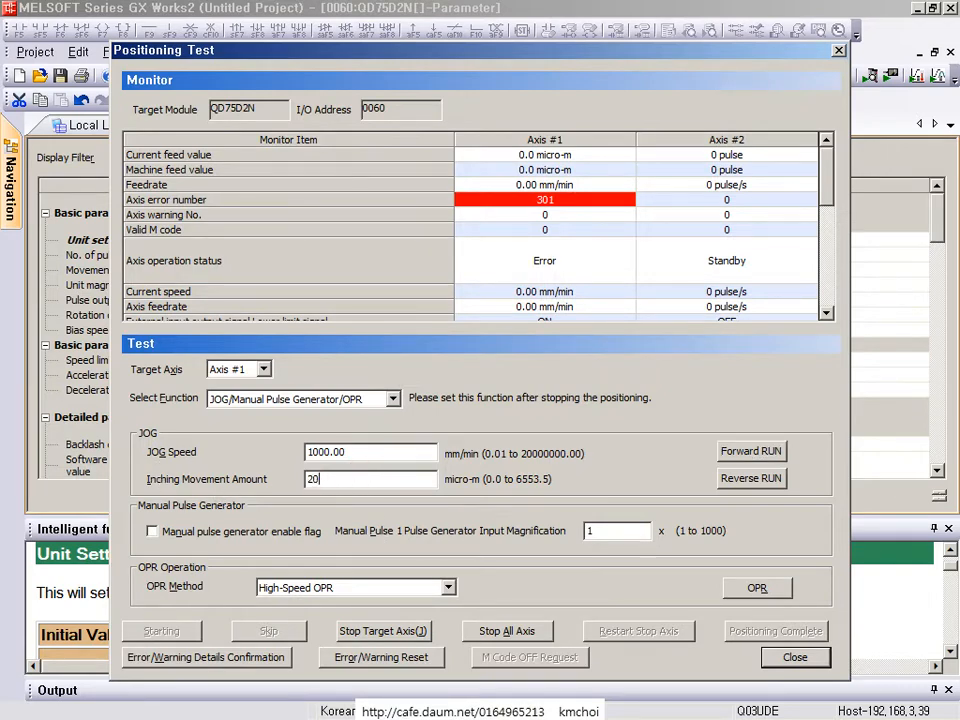
click(336, 662)
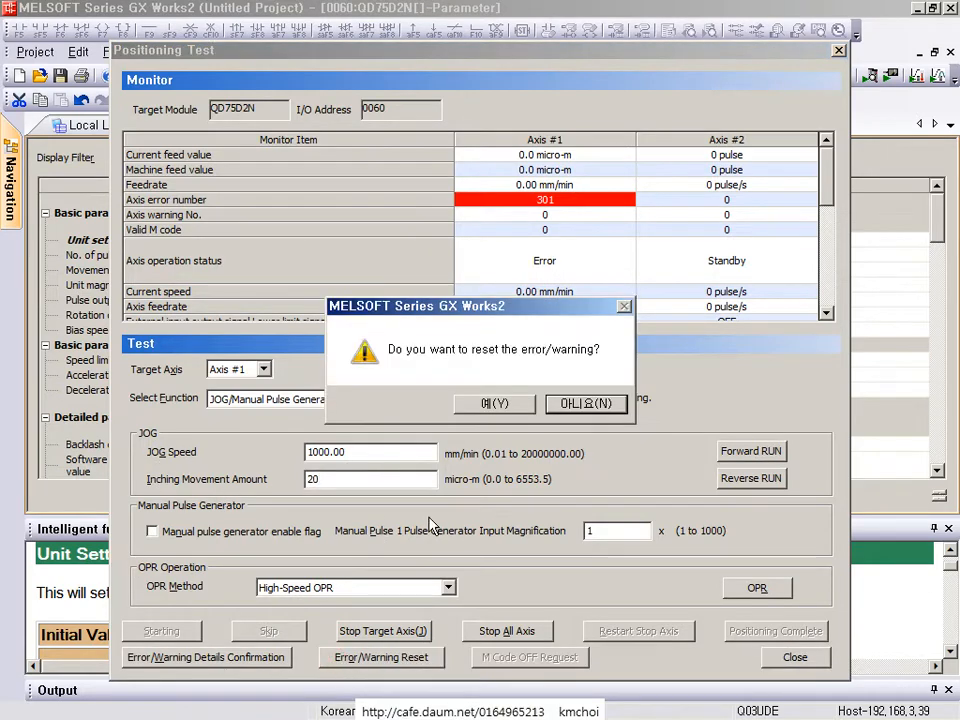
click(495, 403)
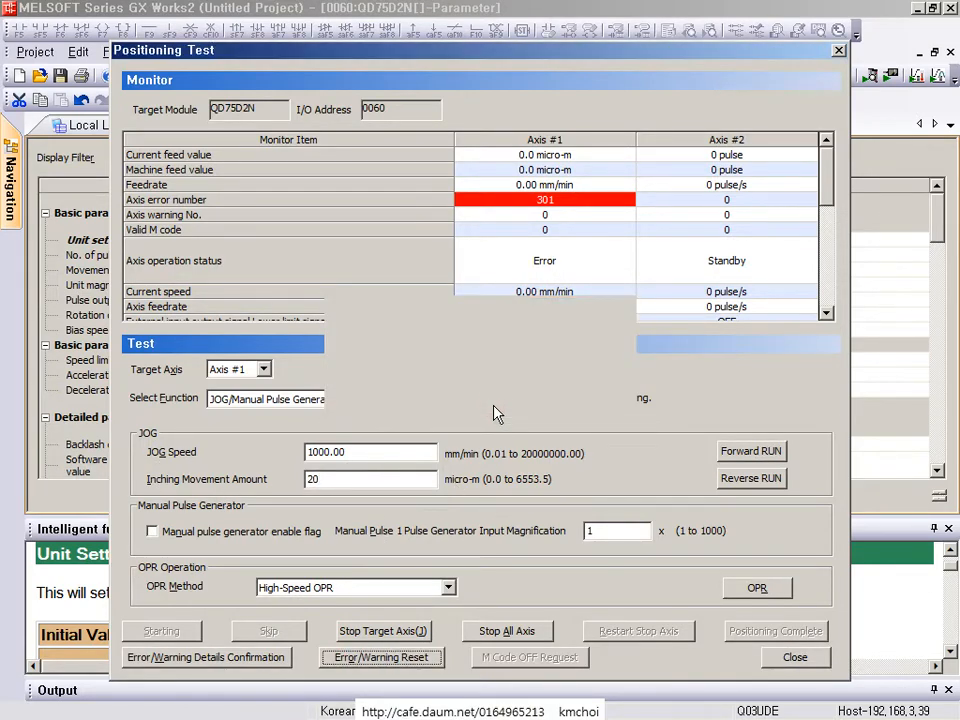
click(748, 455)
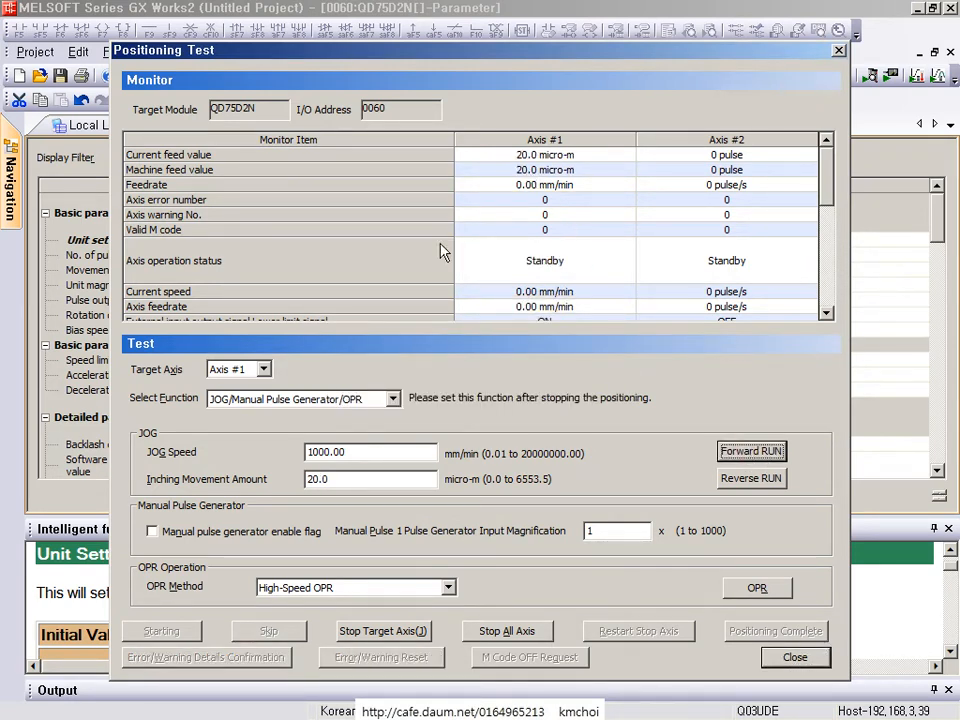
- Set the inching movement amount to 100 micro-m and try to inch Axis #1 forward at 1000 mm/min
double_click(355, 481)
text(1010)
double_click(364, 480)
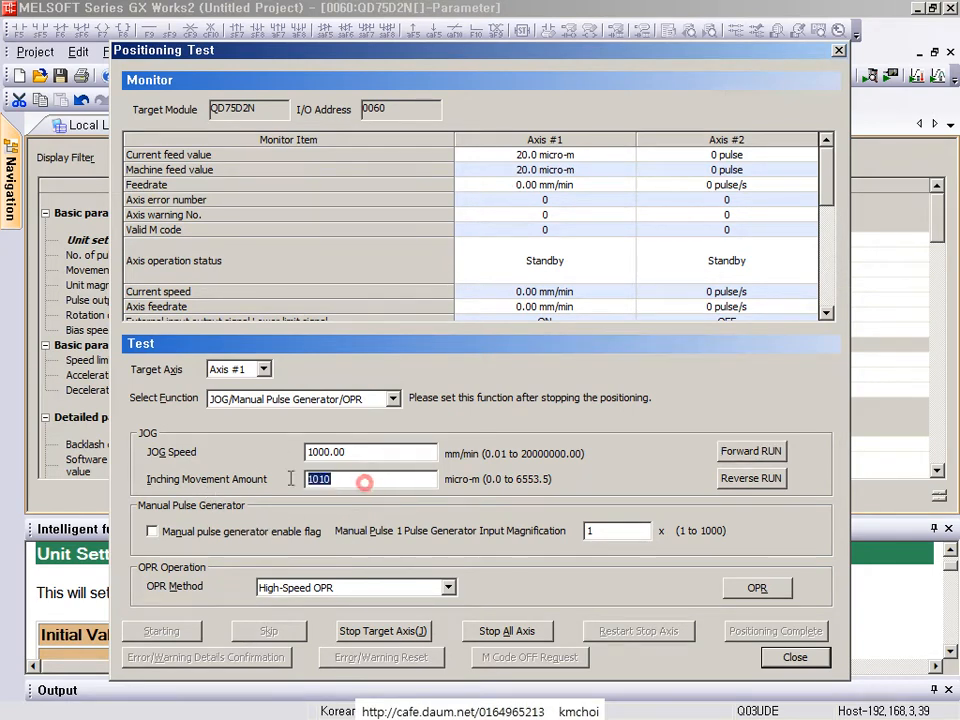
text(100)
click(388, 632)
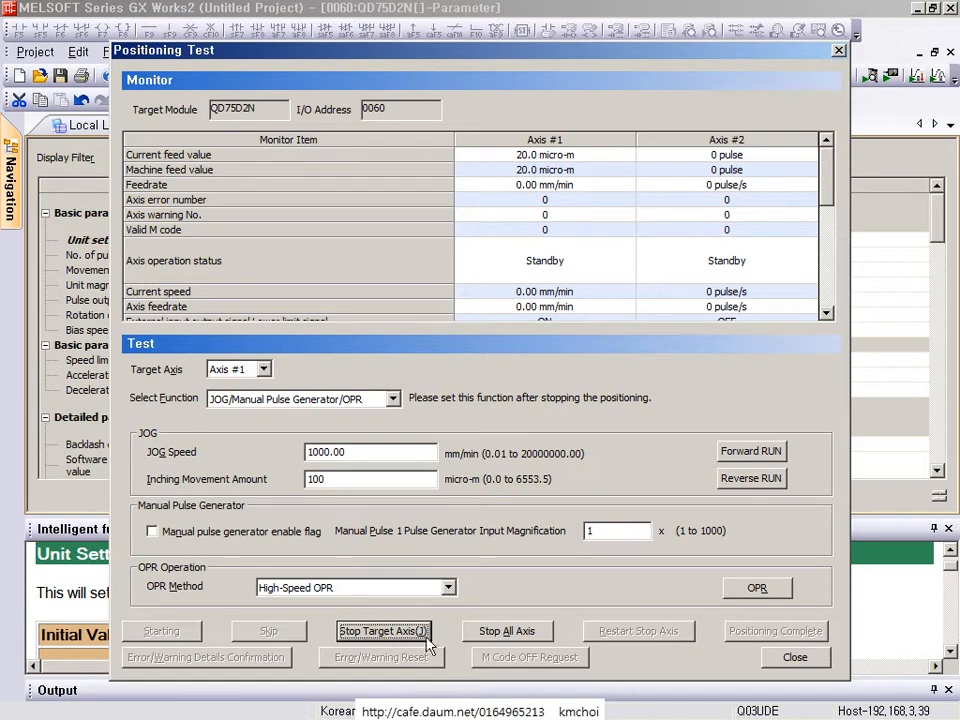
click(735, 455)
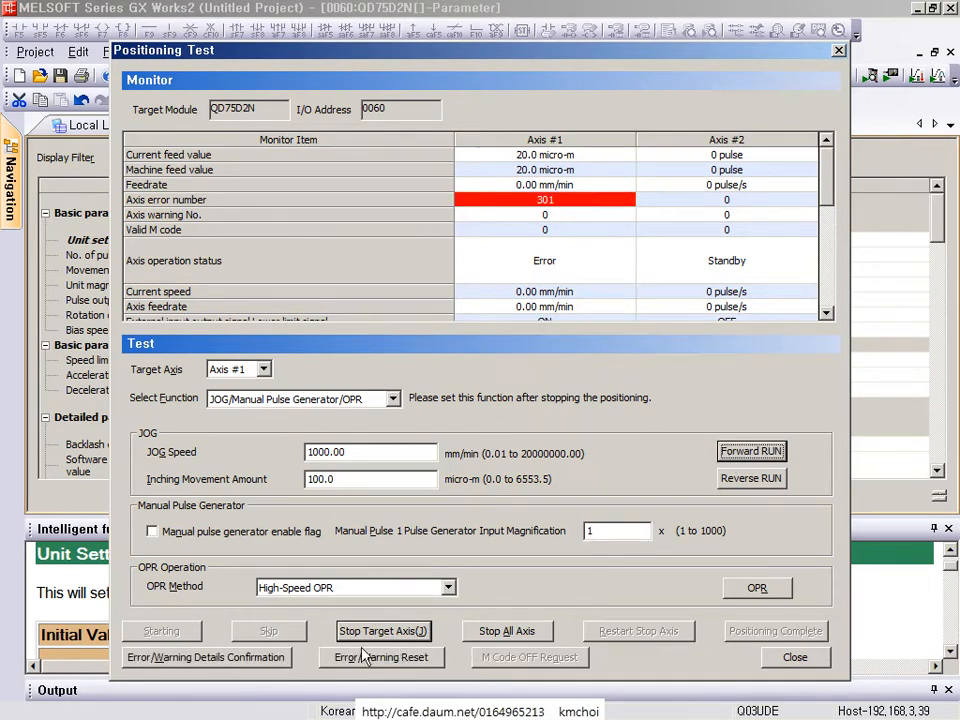
- Review the Axis #1 error details for the rule relating the inching amount to the JOG speed limit
click(260, 658)
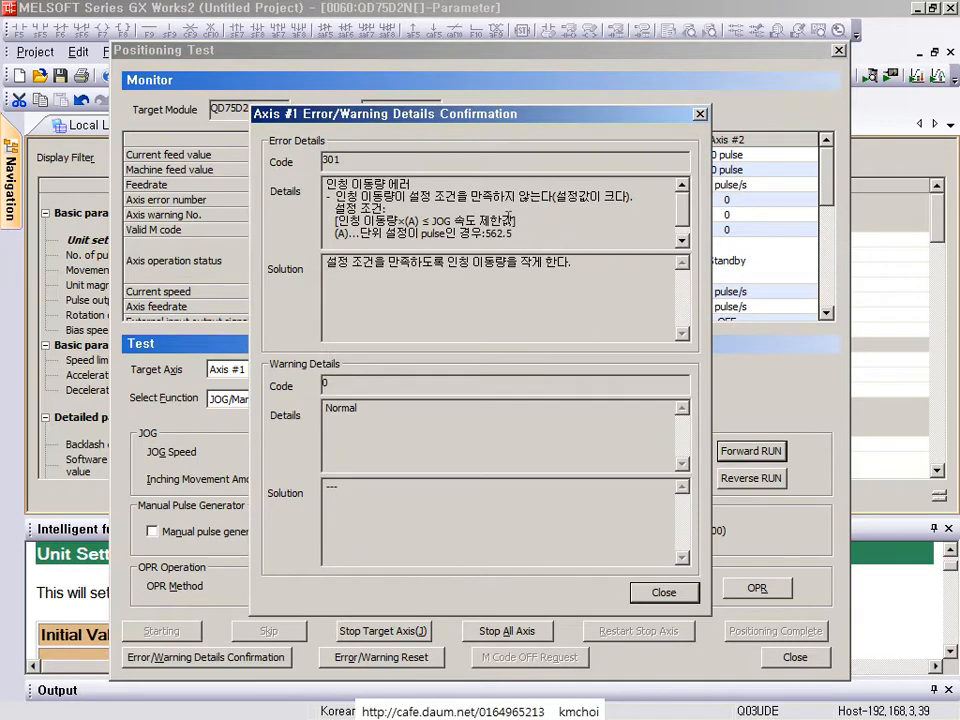
drag(362, 219, 535, 218)
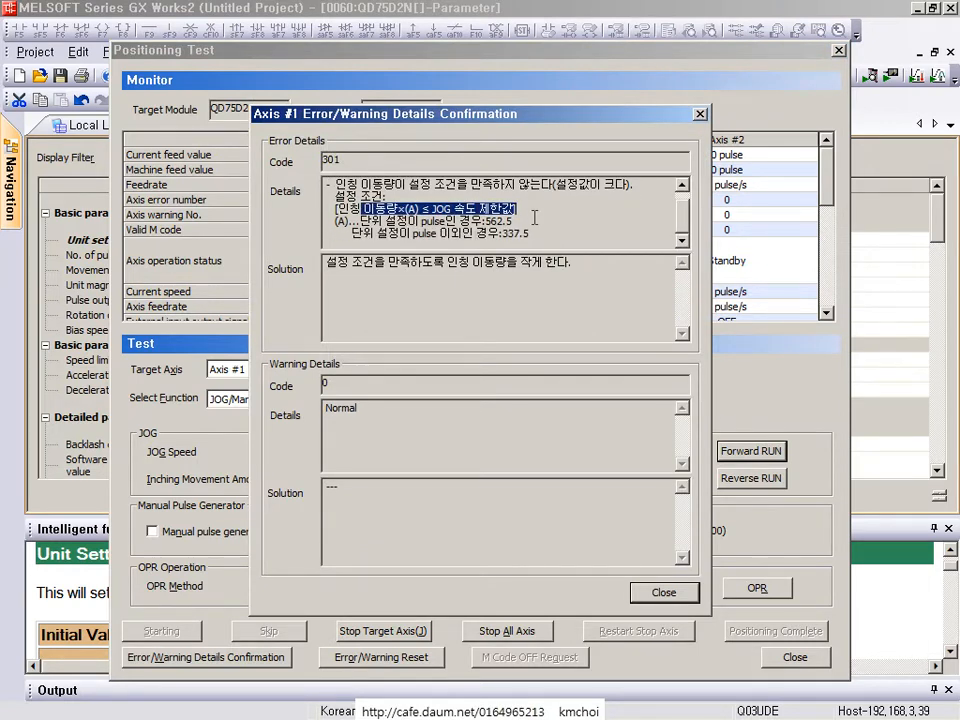
click(700, 114)
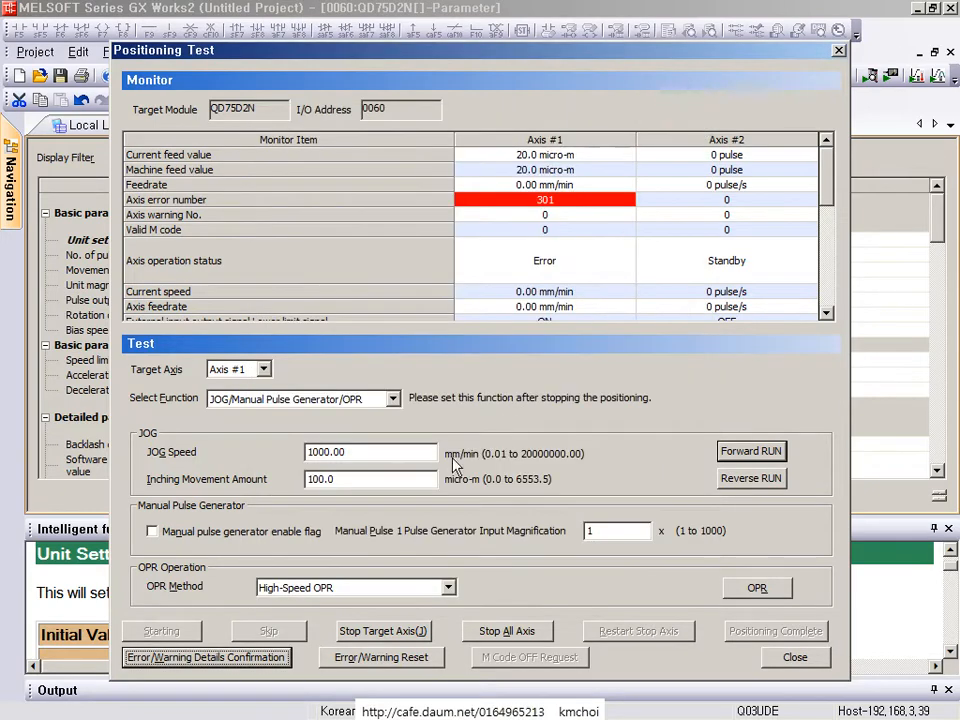
- Set the Axis #1 JOG speed to 100 mm/min and reset the axis error
double_click(425, 452)
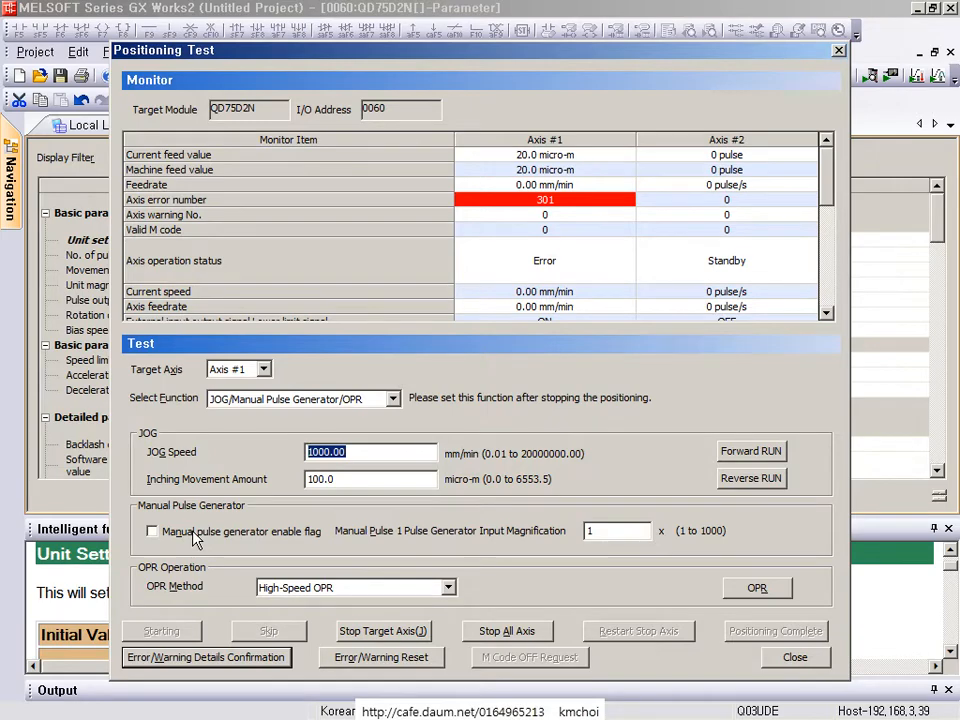
drag(245, 52, 218, 33)
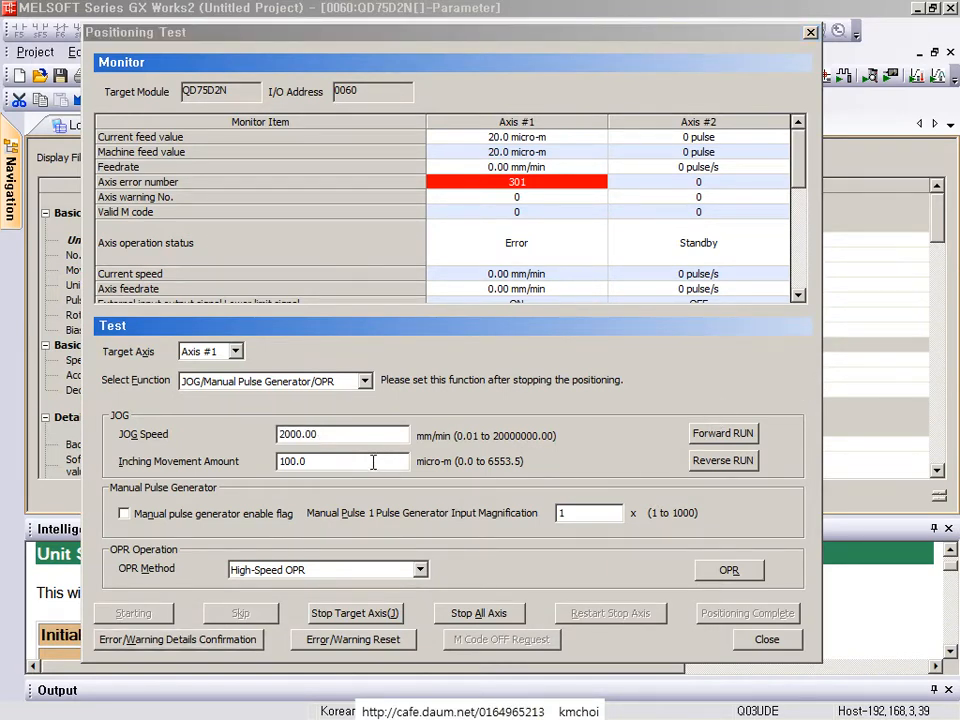
drag(366, 433, 180, 446)
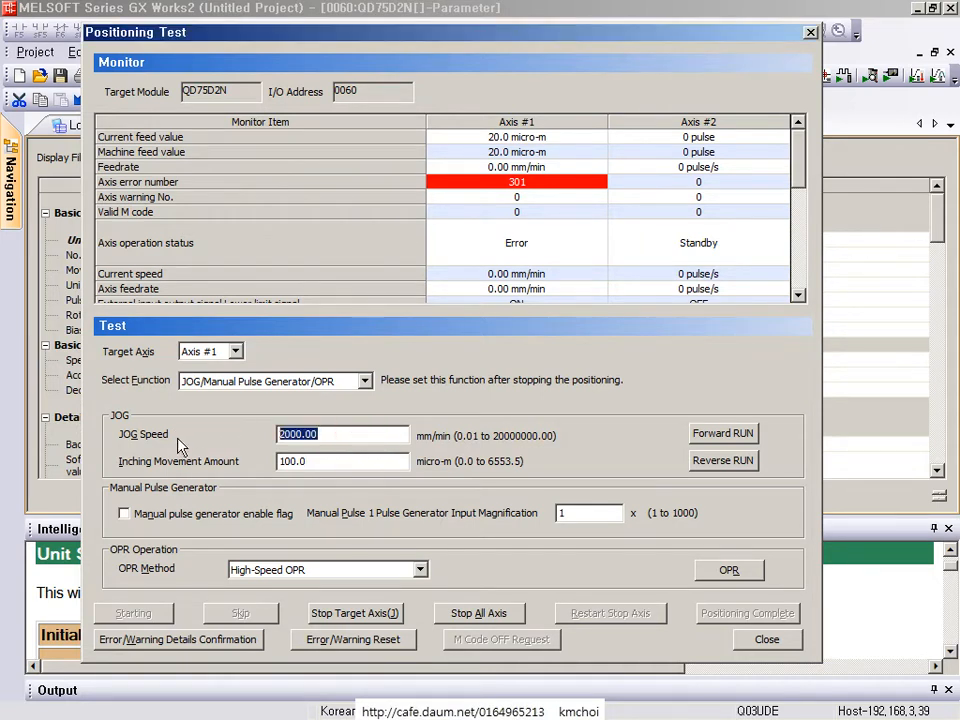
text(10)
drag(344, 467, 225, 467)
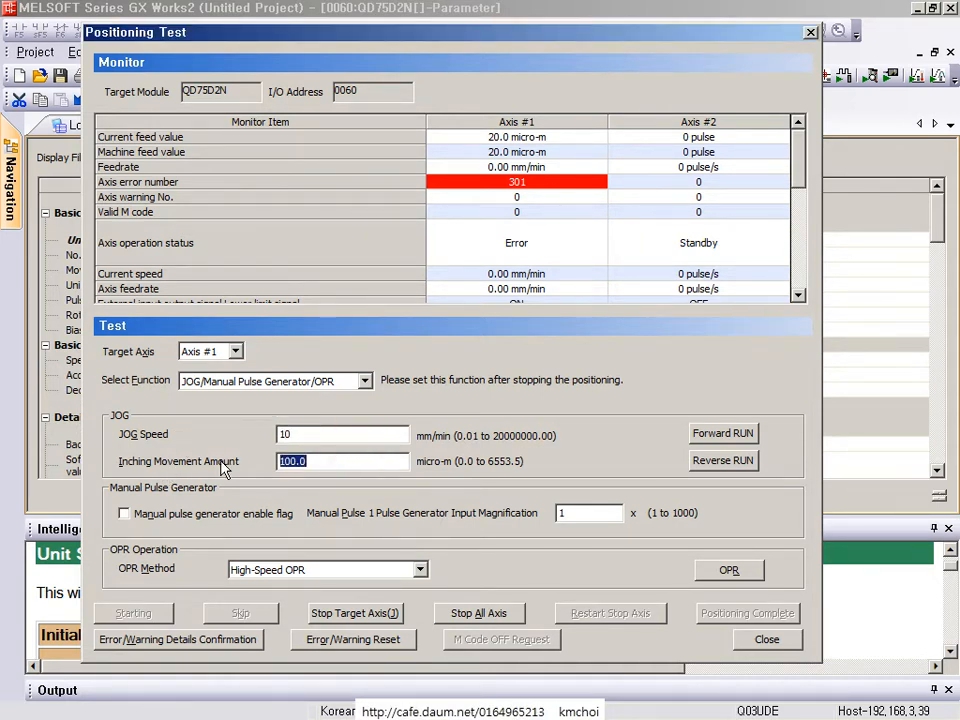
drag(314, 437, 147, 446)
text(100)
drag(345, 466, 156, 466)
drag(323, 462, 273, 462)
click(346, 460)
click(353, 639)
click(529, 446)
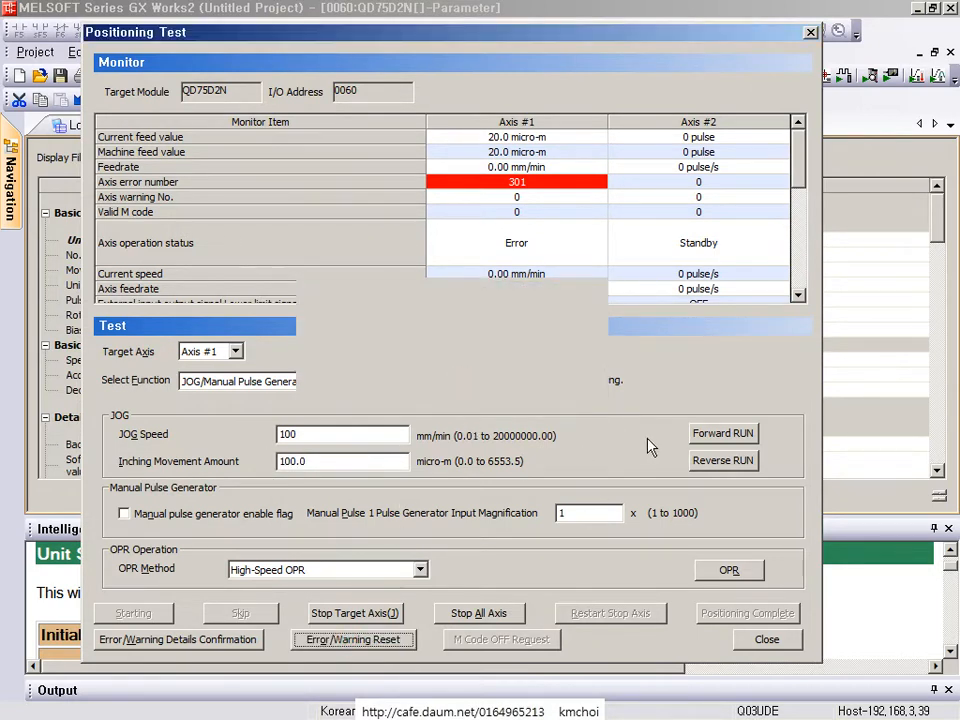
- Try to inch Axis #1 forward by 100 micro-m at a JOG speed of 100 mm/min
click(706, 436)
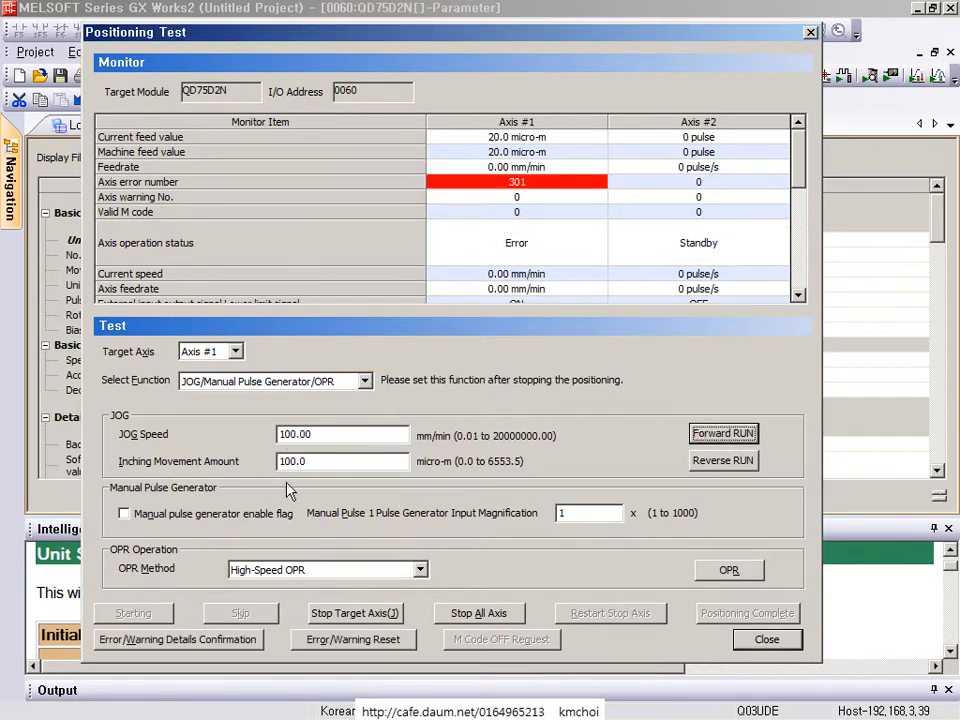
drag(308, 461, 196, 461)
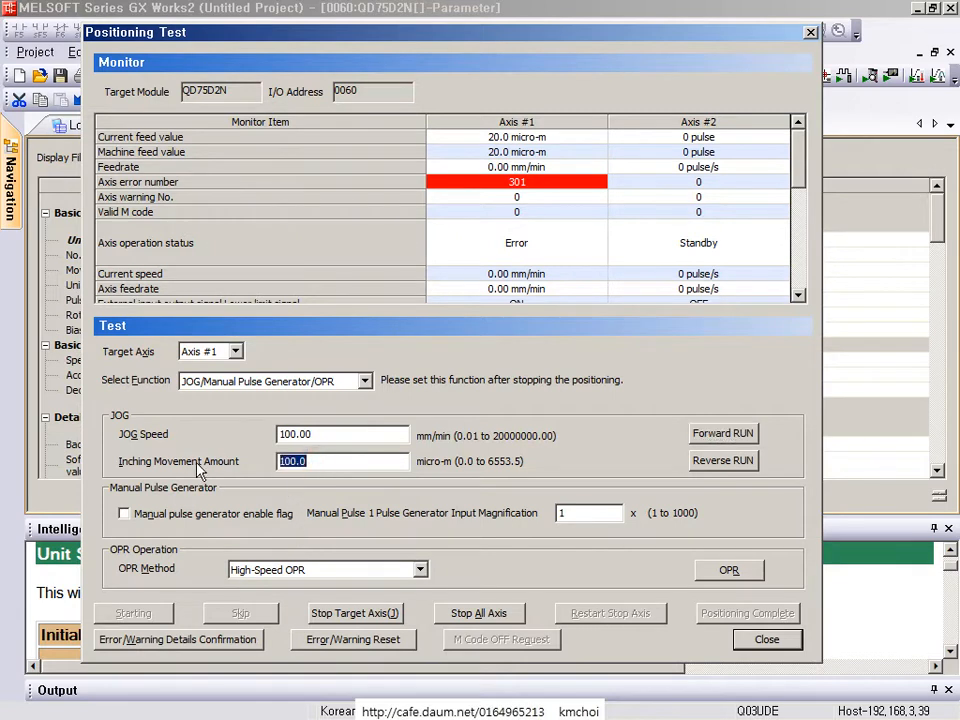
- Set the JOG speed to 1000 mm/min and the inching movement amount to 10 micro-m, and reset the Axis #1 error
drag(340, 437, 205, 447)
text(1000)
click(322, 461)
key(BackSpace)
key(BackSpace)
key(BackSpace)
click(364, 639)
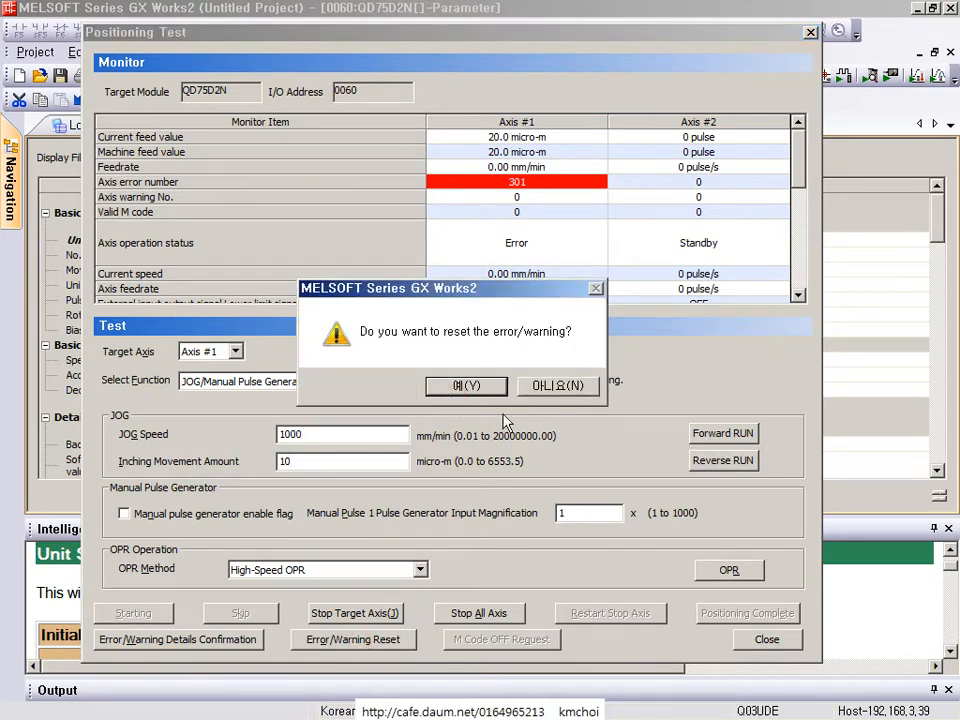
click(434, 389)
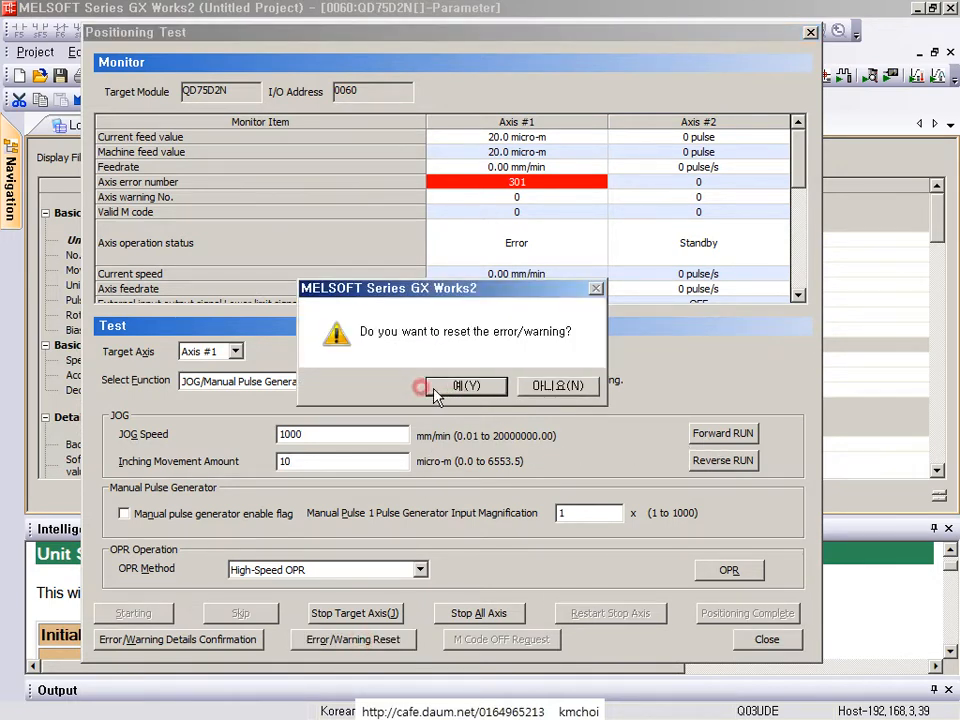
- Inch Axis #1 forward four times in 10 micro-m increments
click(722, 436)
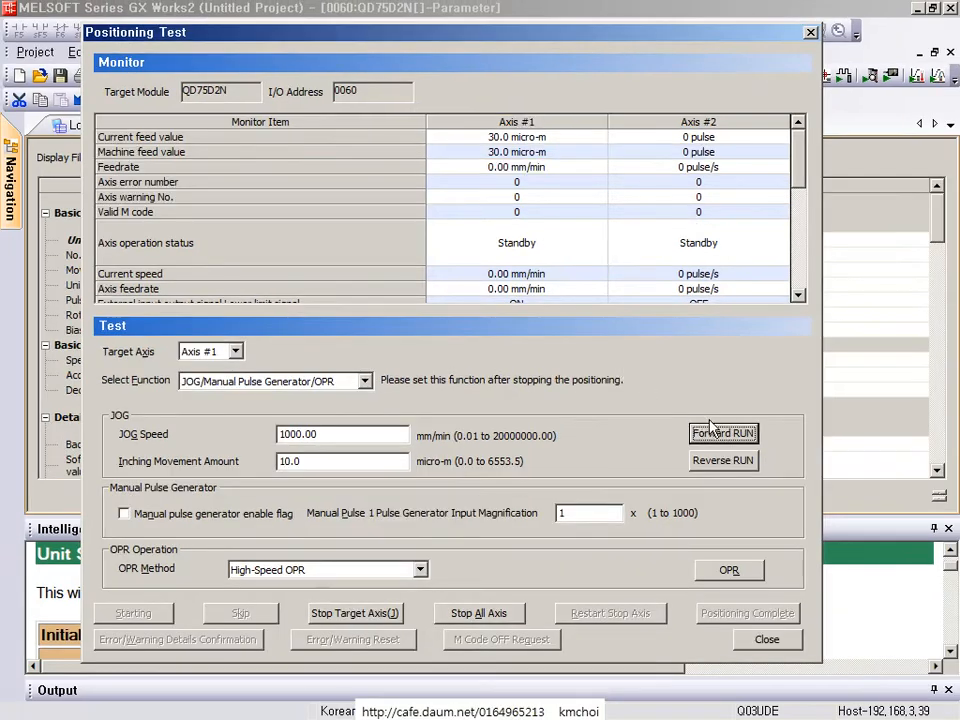
click(722, 432)
click(712, 438)
click(722, 440)
- Set the inching movement amount to 100 micro-m and try to inch Axis #1 forward at 1000 mm/min
double_click(322, 460)
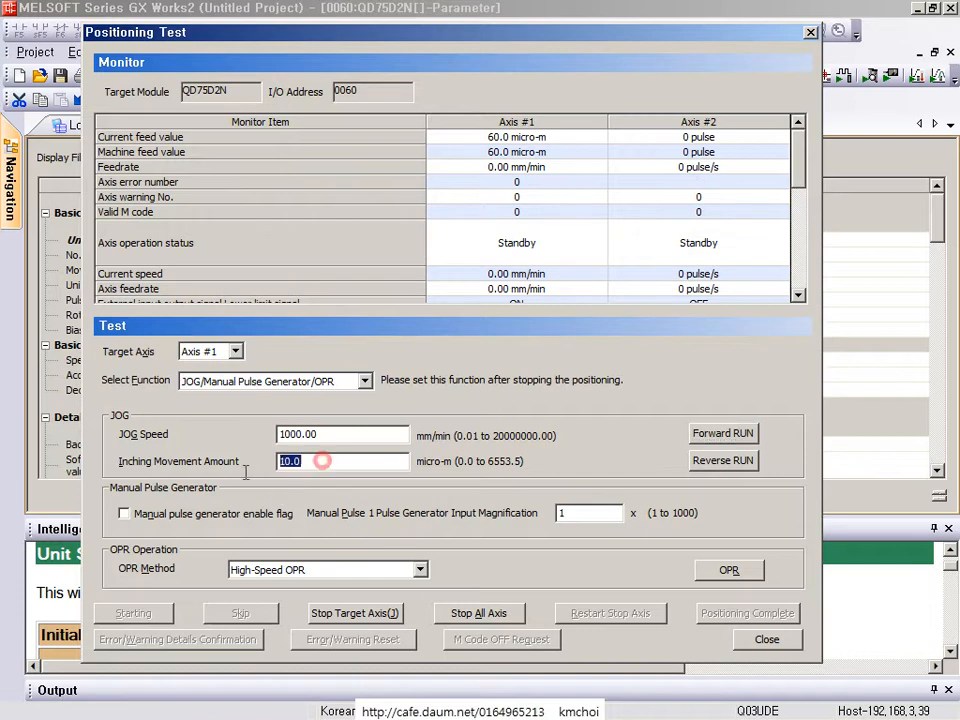
text(100)
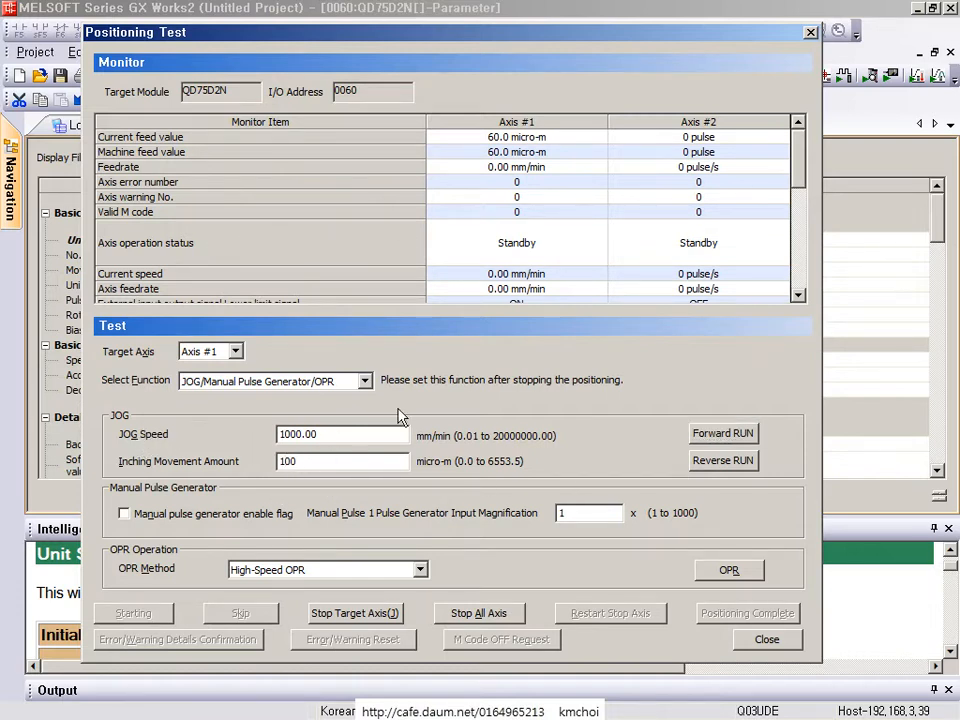
click(722, 433)
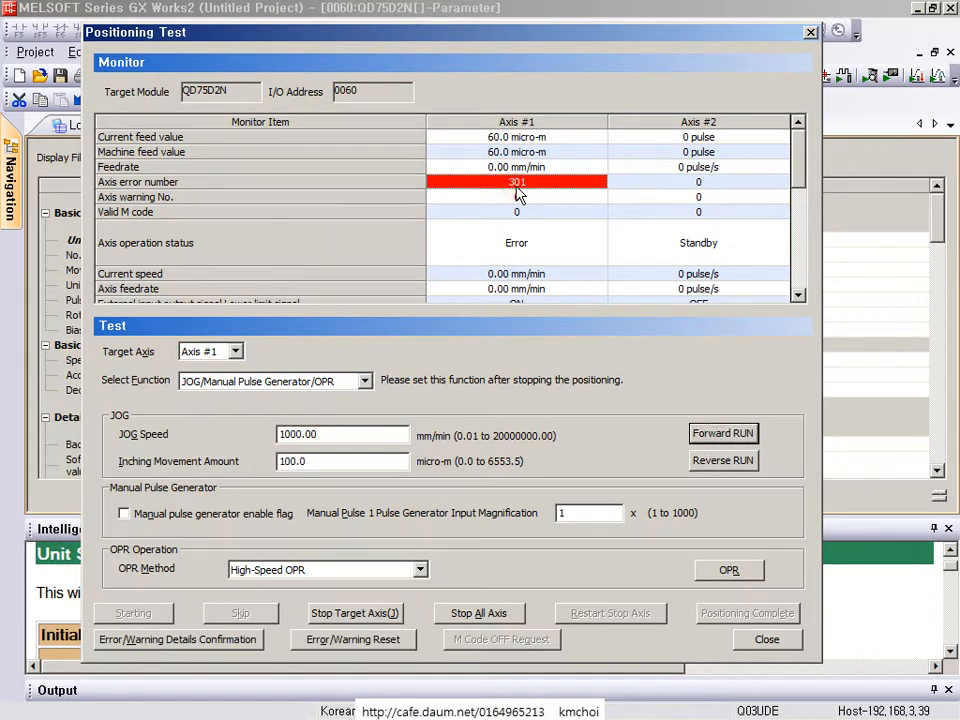
drag(466, 147, 568, 192)
key(Escape)
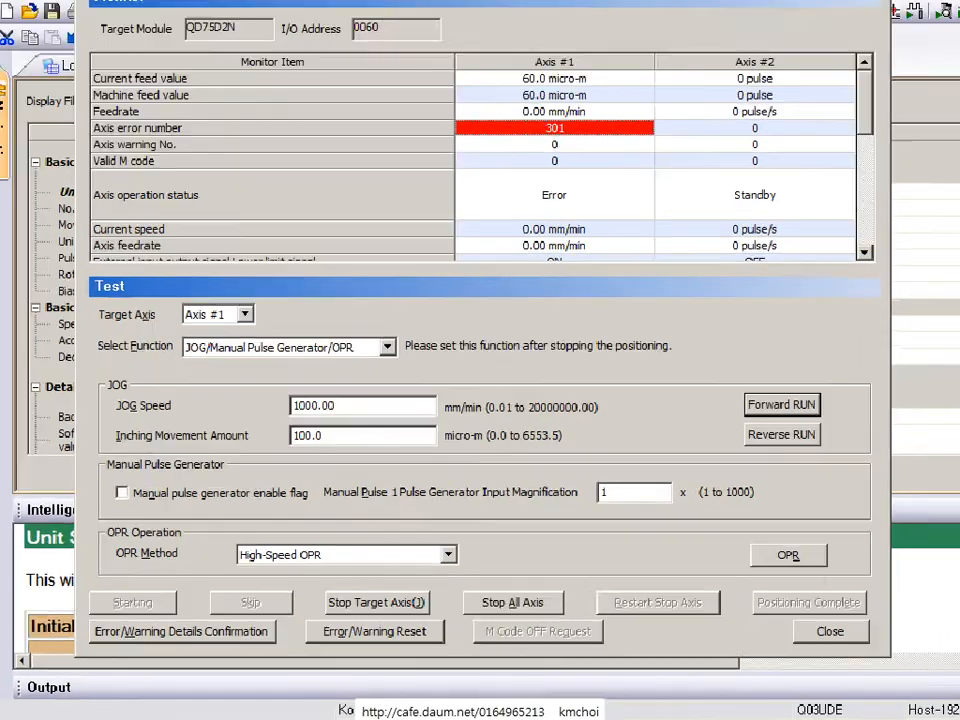
- Examine the Axis #1 error details for the inching condition, its multiplier for non-pulse units and the JOG speed limit
drag(94, 614, 286, 659)
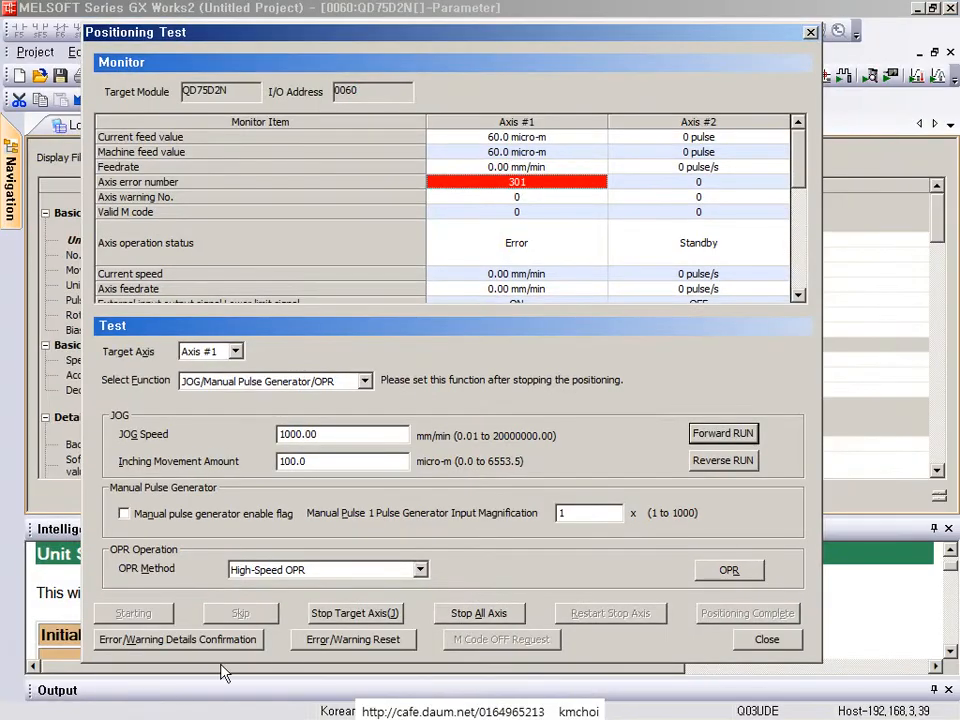
click(330, 558)
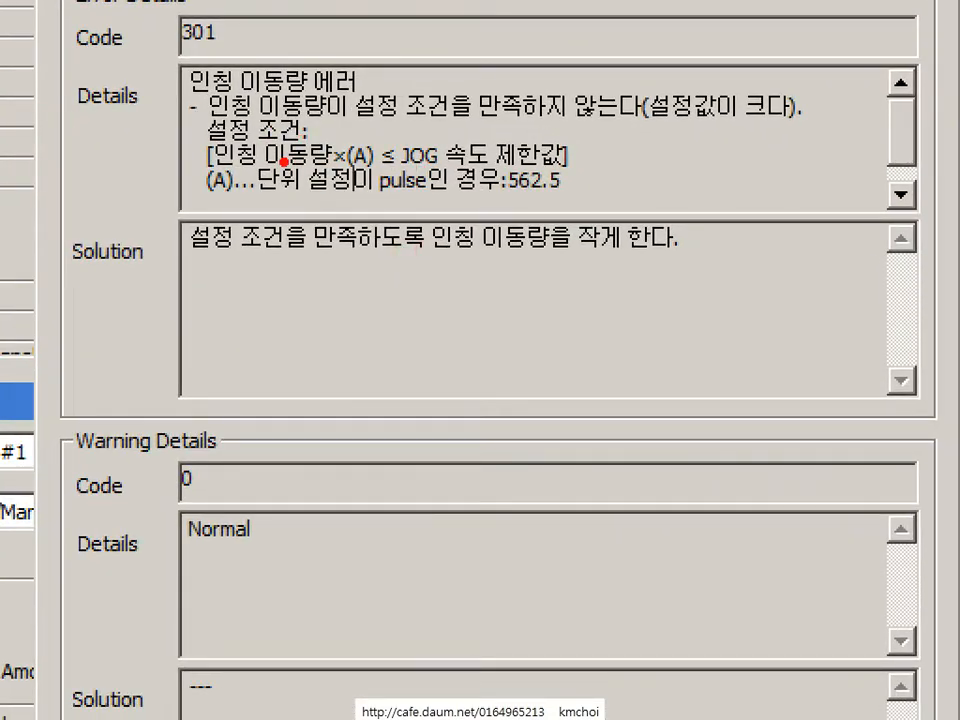
mouse_move(193, 165)
mouse_down()
mouse_move(352, 212)
mouse_move(521, 210)
mouse_move(537, 194)
mouse_up()
scroll(542, 210, down, 1)
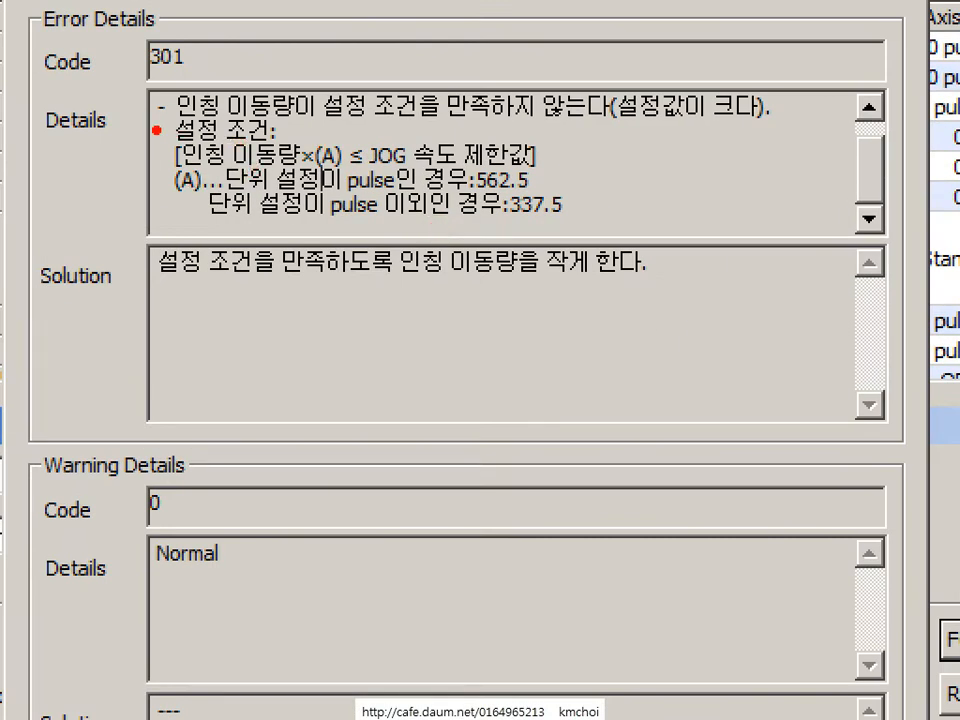
drag(156, 129, 281, 164)
drag(496, 191, 572, 222)
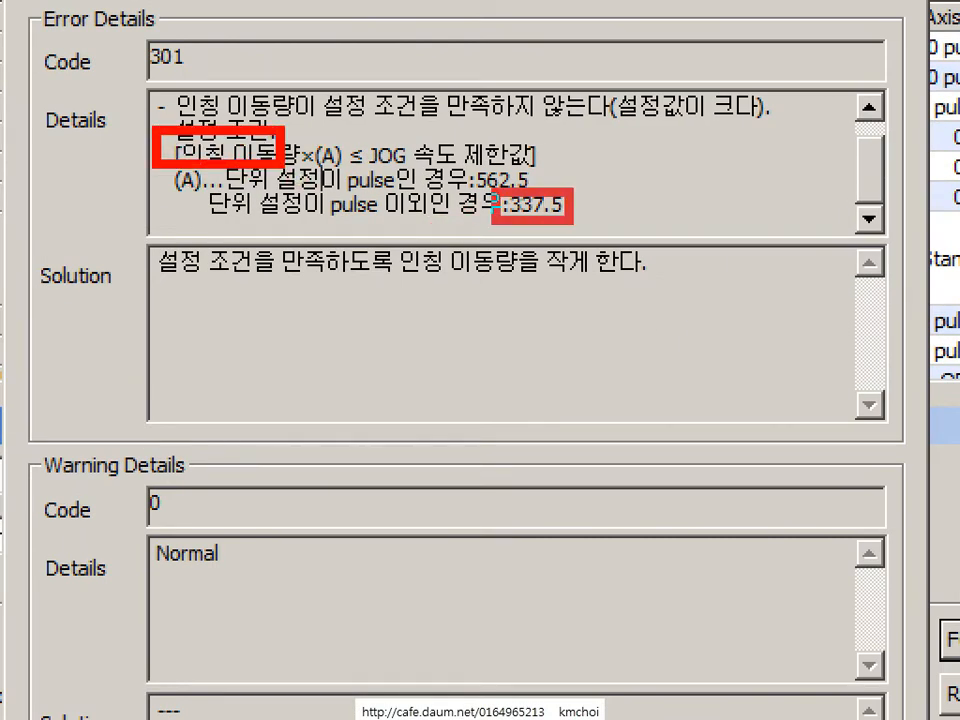
drag(348, 128, 553, 174)
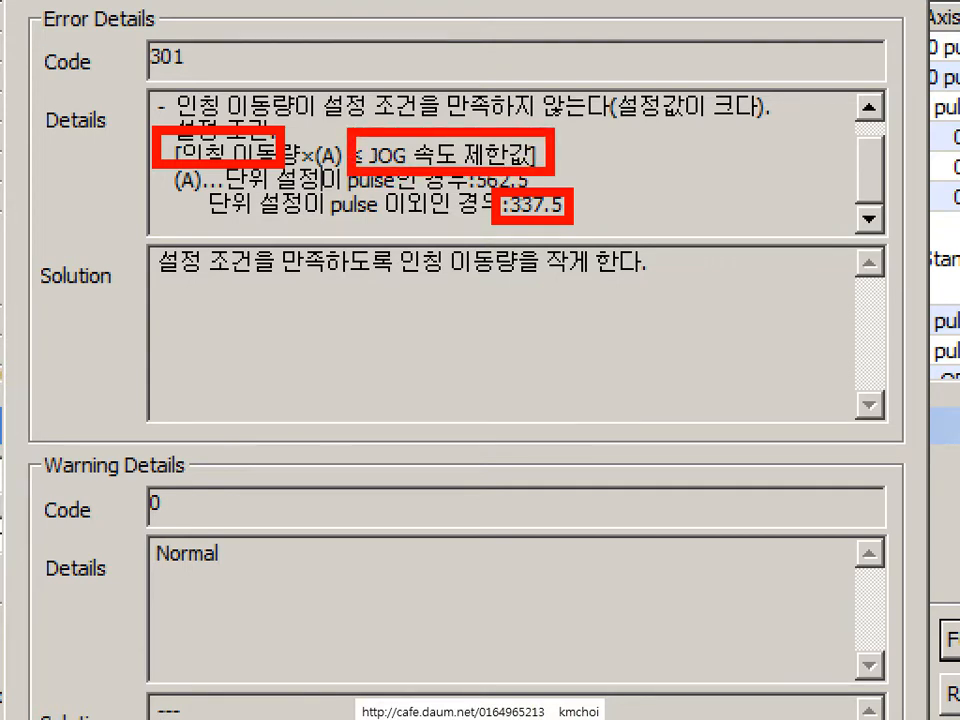
key(ctrl+z)
key(ctrl+z)
key(ctrl+z)
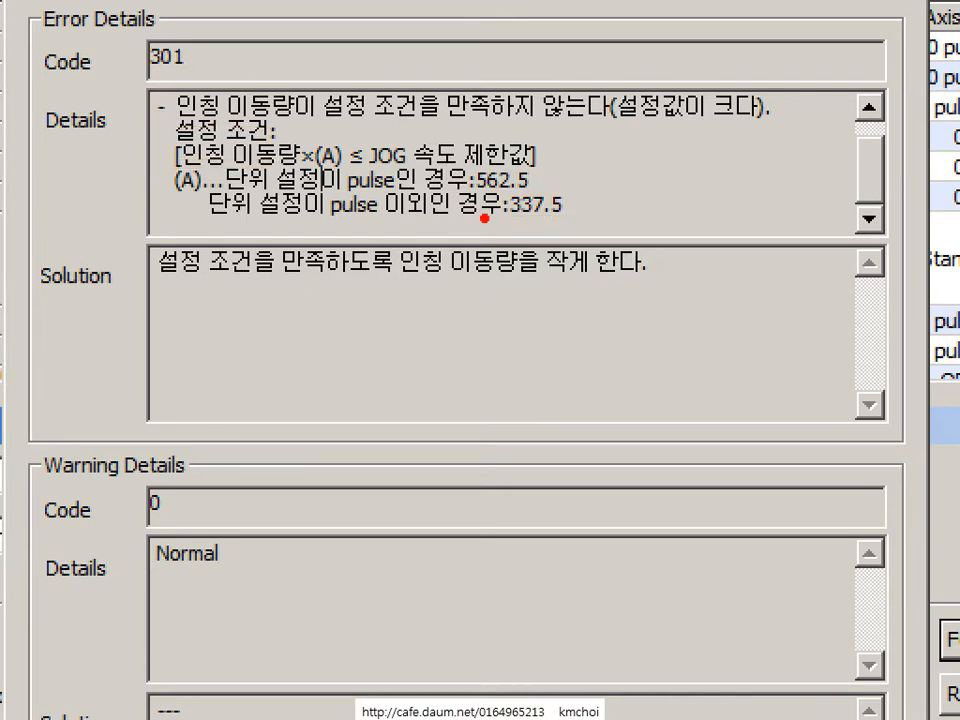
mouse_move(541, 220)
mouse_down()
mouse_move(568, 240)
mouse_move(554, 260)
mouse_up()
key(ctrl+z)
key(ctrl+z)
mouse_move(529, 221)
mouse_down()
mouse_move(540, 245)
mouse_move(513, 272)
mouse_up()
key(Escape)
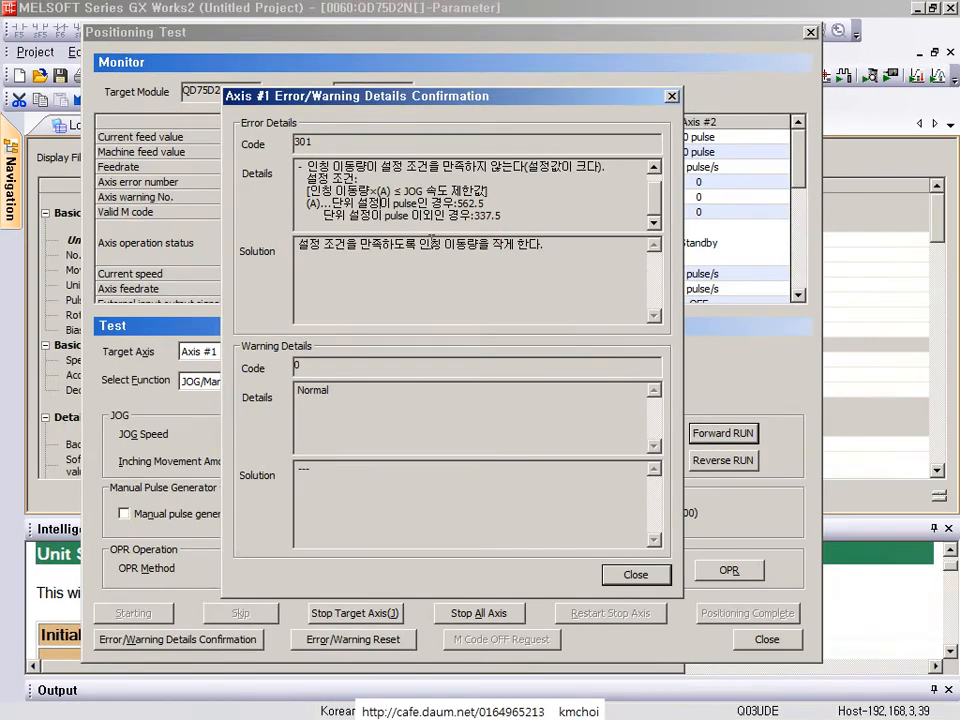
- Close the Axis #1 error details after reading the inching condition, and reset the axis error
double_click(508, 217)
click(508, 217)
double_click(410, 203)
click(632, 574)
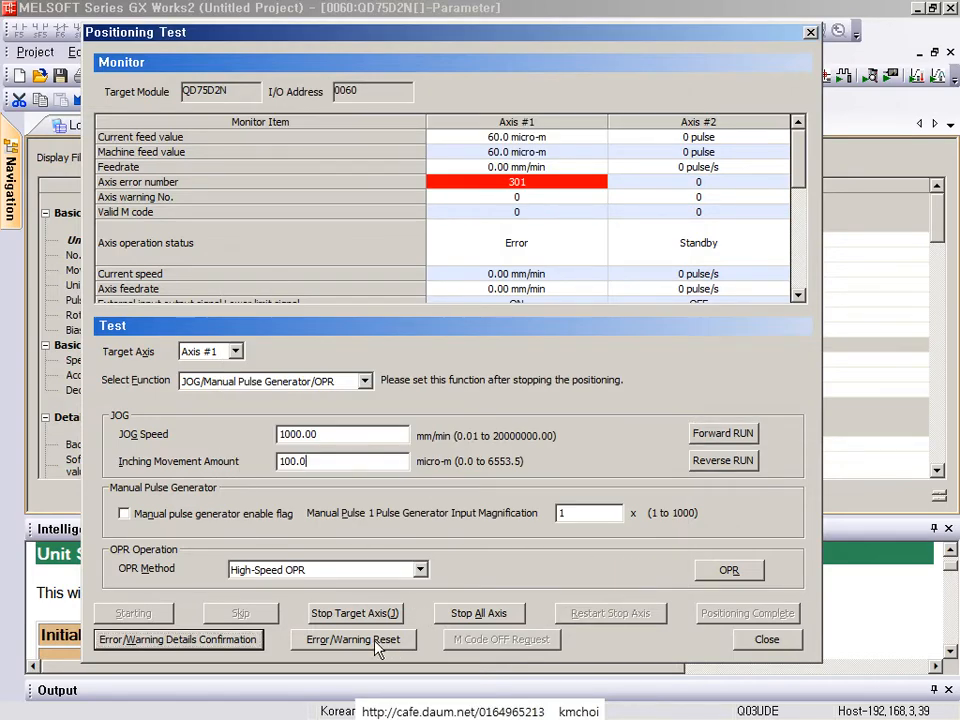
click(378, 645)
key(Return)
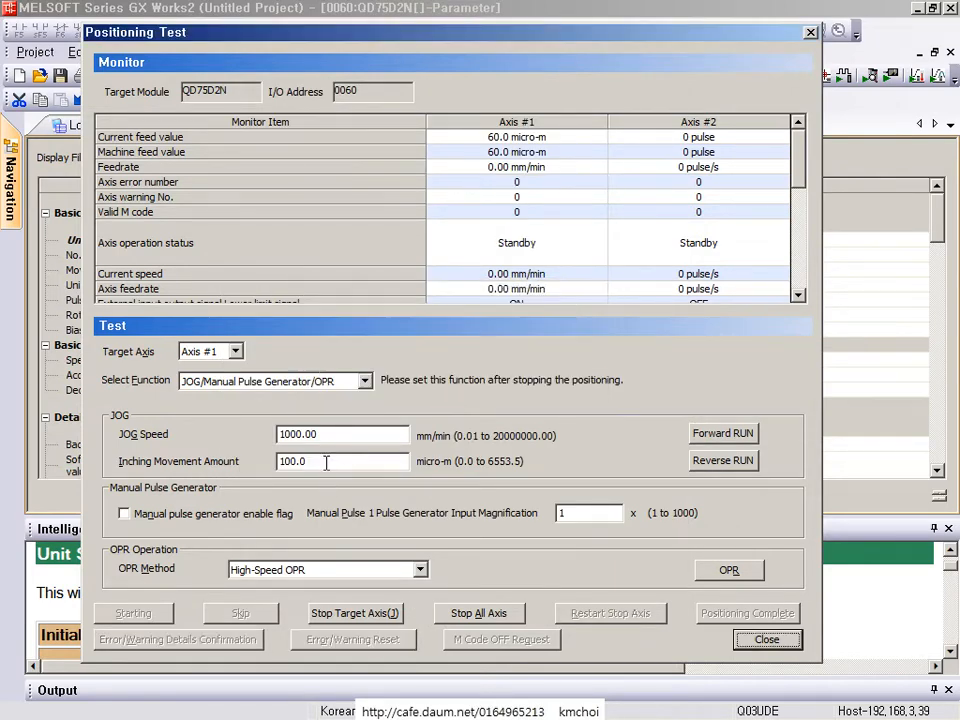
- Set the inching movement amount to 10.0 micro-m and run Axis #1 forward three times
drag(326, 463, 189, 463)
text(10)
click(690, 436)
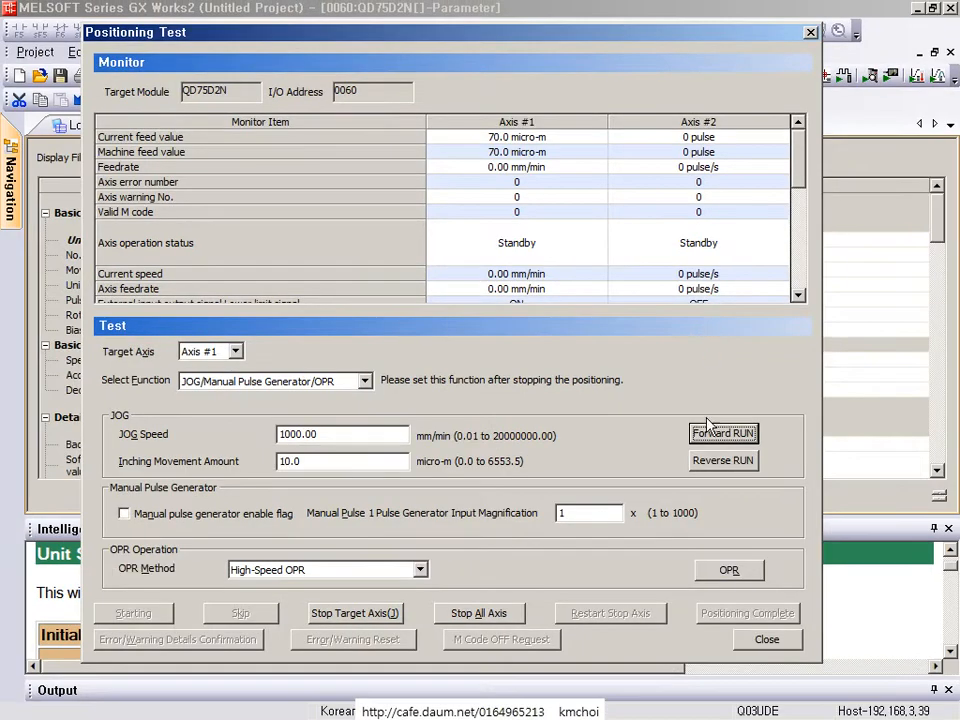
click(700, 434)
click(710, 433)
- Keep the JOG/Manual Pulse Generator/OPR function selected and close the Positioning Test
click(323, 382)
click(405, 375)
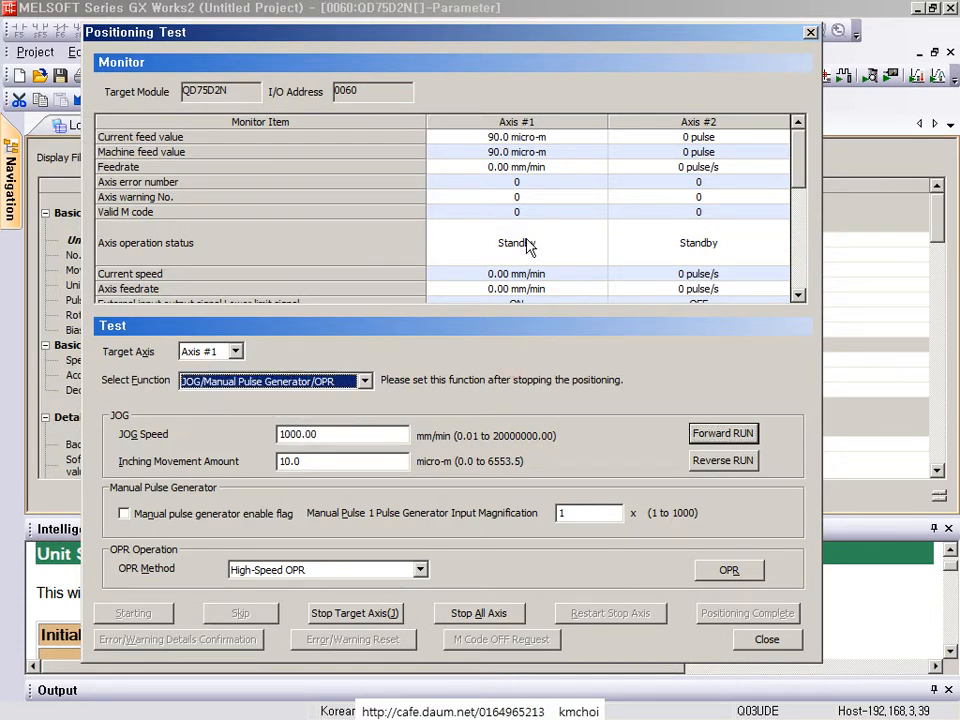
click(767, 643)
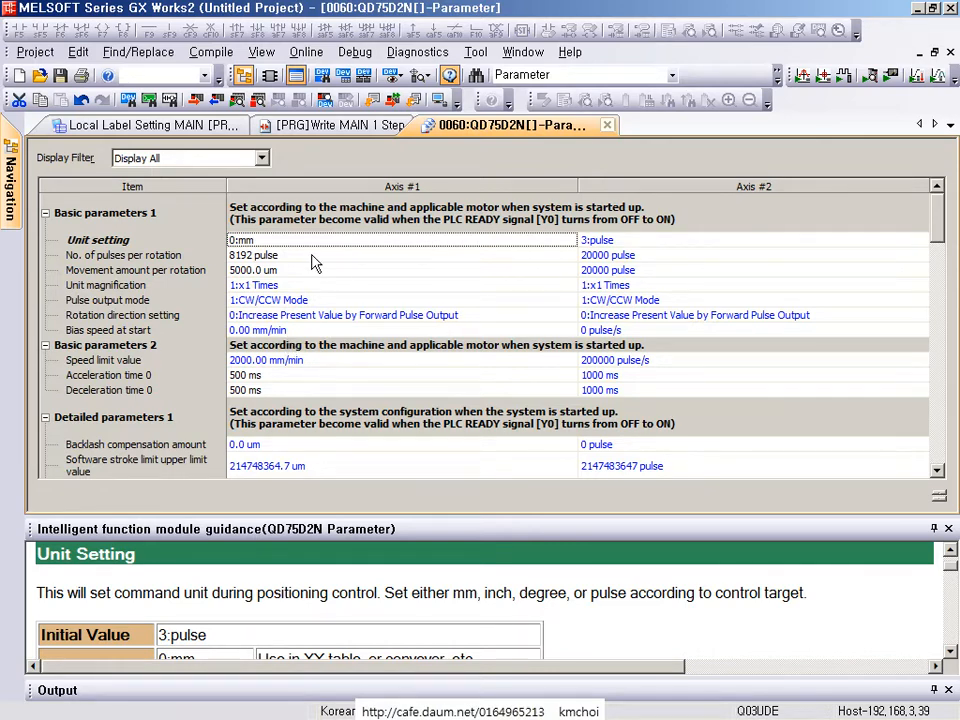
- Dock and widen the project navigation, and open Positioning_Axis_#1_Data of the 0060:QD75D2N module
click(355, 285)
mouse_move(14, 176)
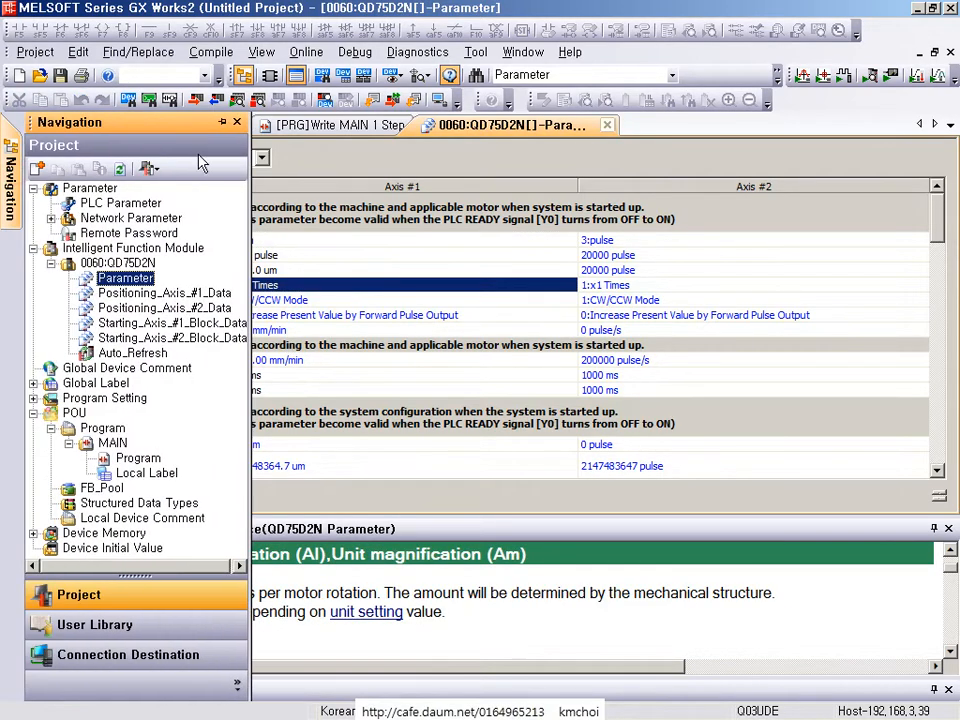
click(225, 122)
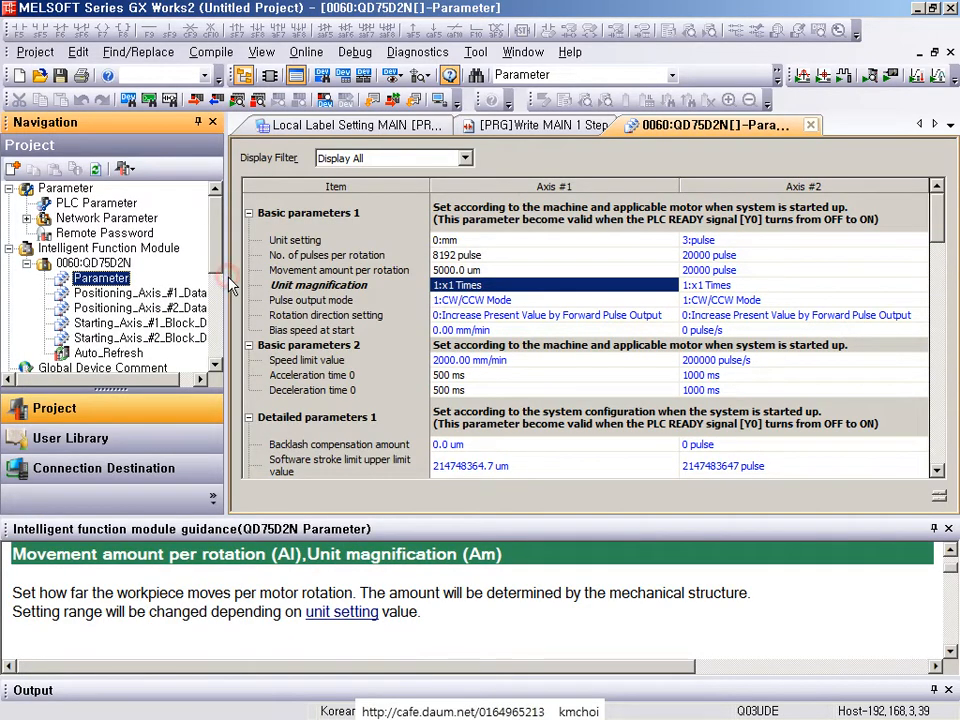
drag(226, 279, 325, 280)
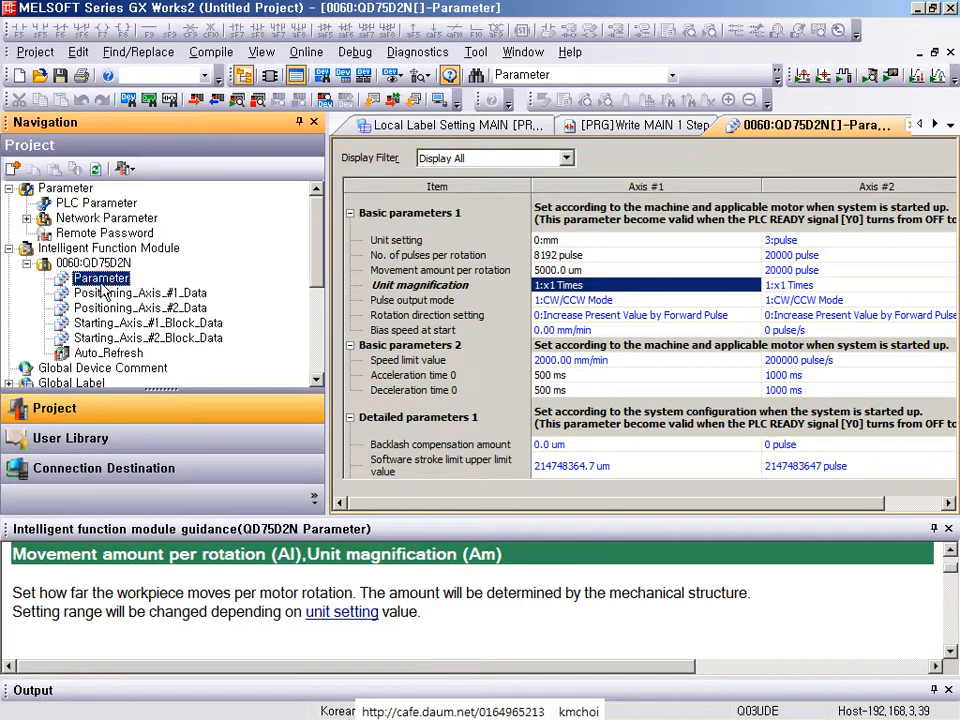
click(104, 294)
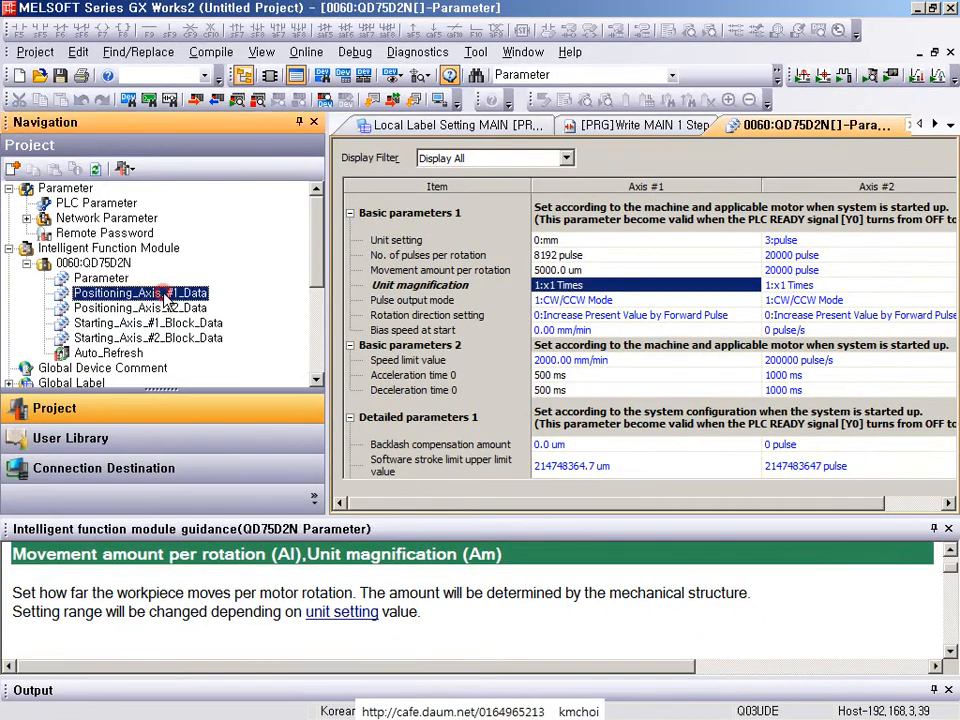
double_click(255, 273)
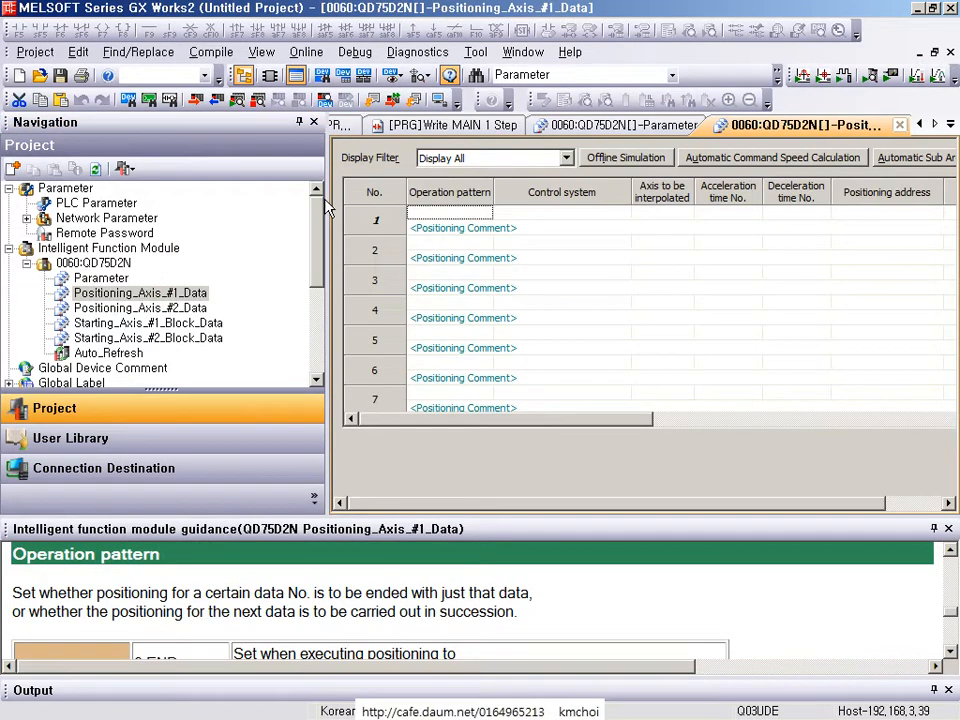
- Enlarge the positioning data table by narrowing the project navigation and auto-hiding the module guidance
drag(330, 213, 70, 213)
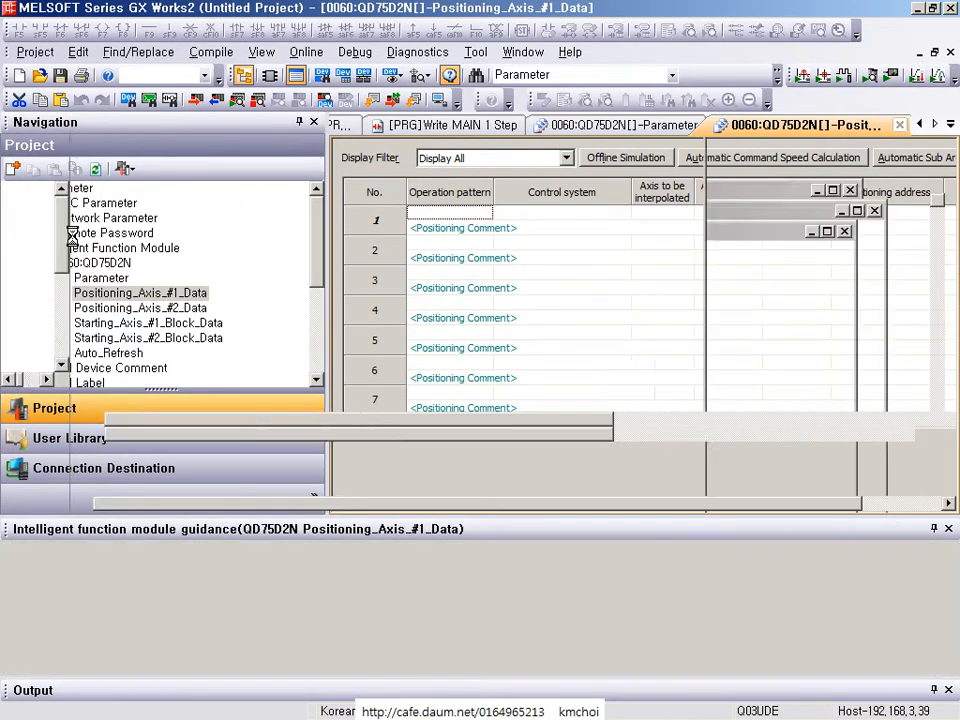
click(402, 249)
scroll(400, 252, down, 5)
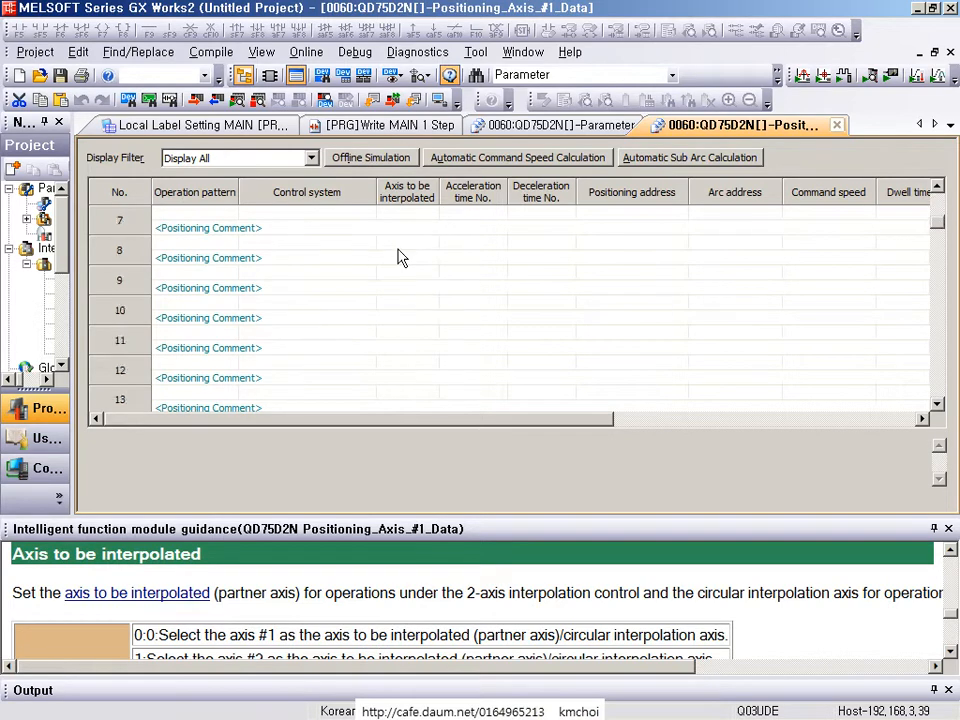
scroll(467, 240, down, 20)
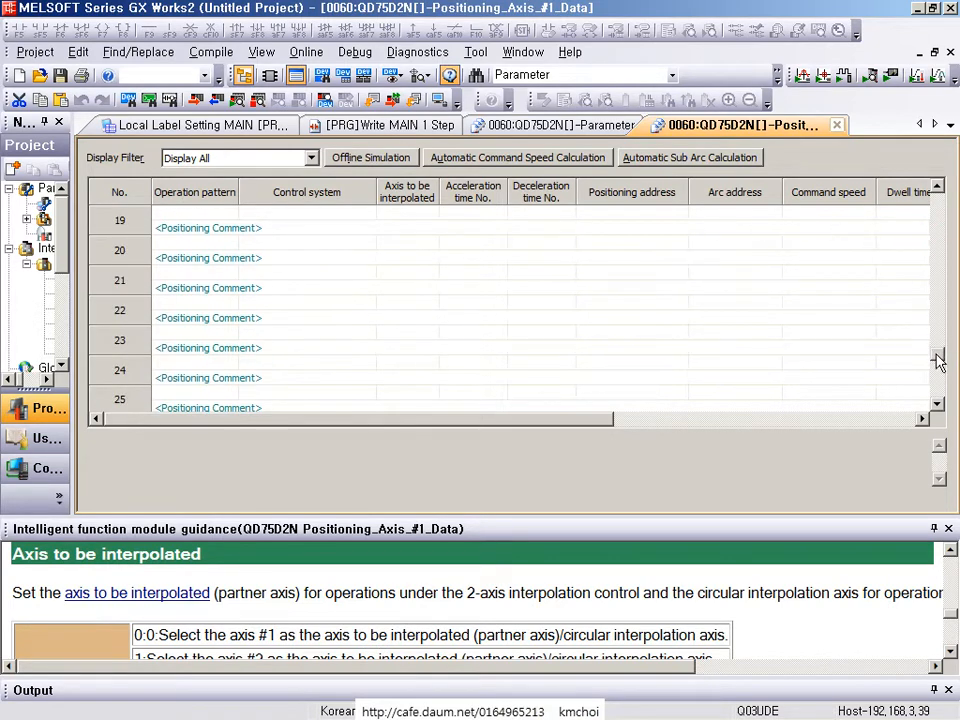
click(198, 380)
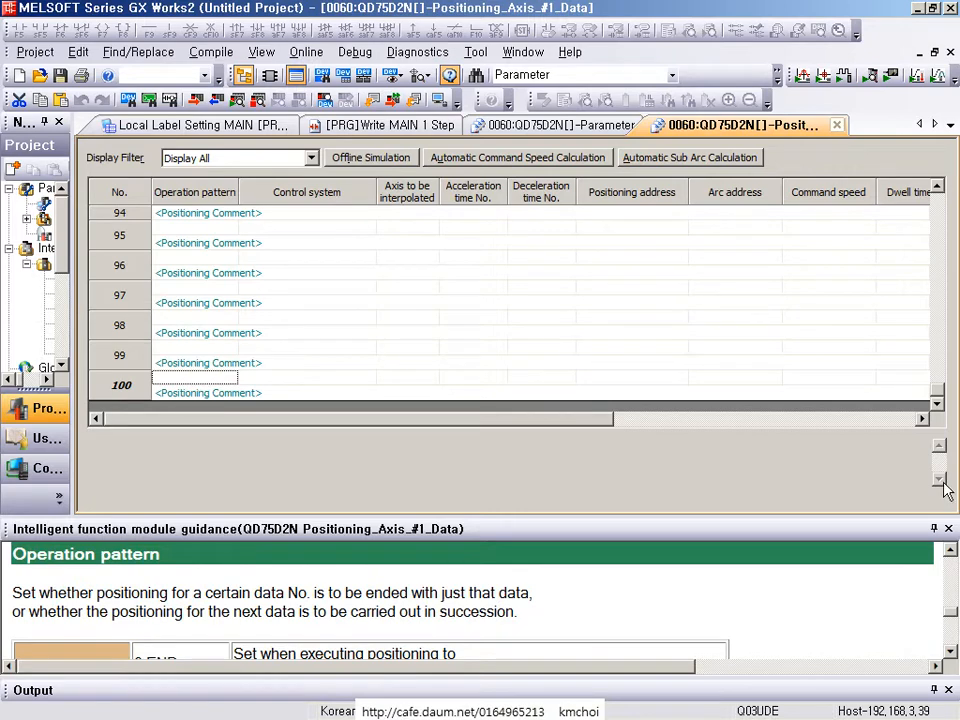
click(936, 529)
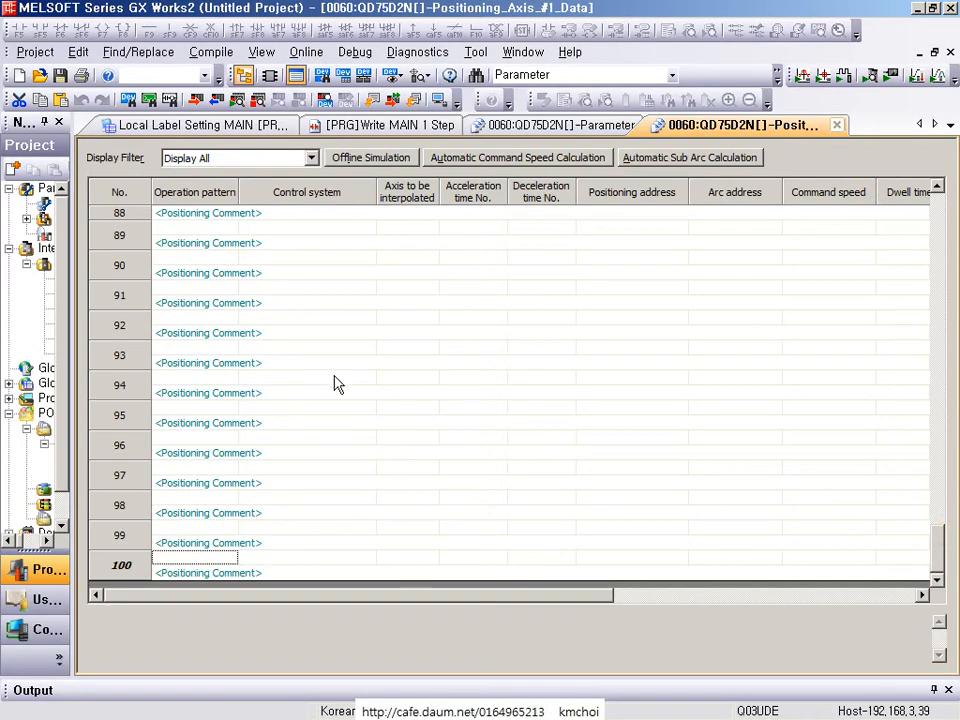
- In the QD75/LD75 Type Positioning options, display positioning data for the specified range 1 to 600 and check the table's last row
click(562, 272)
click(482, 54)
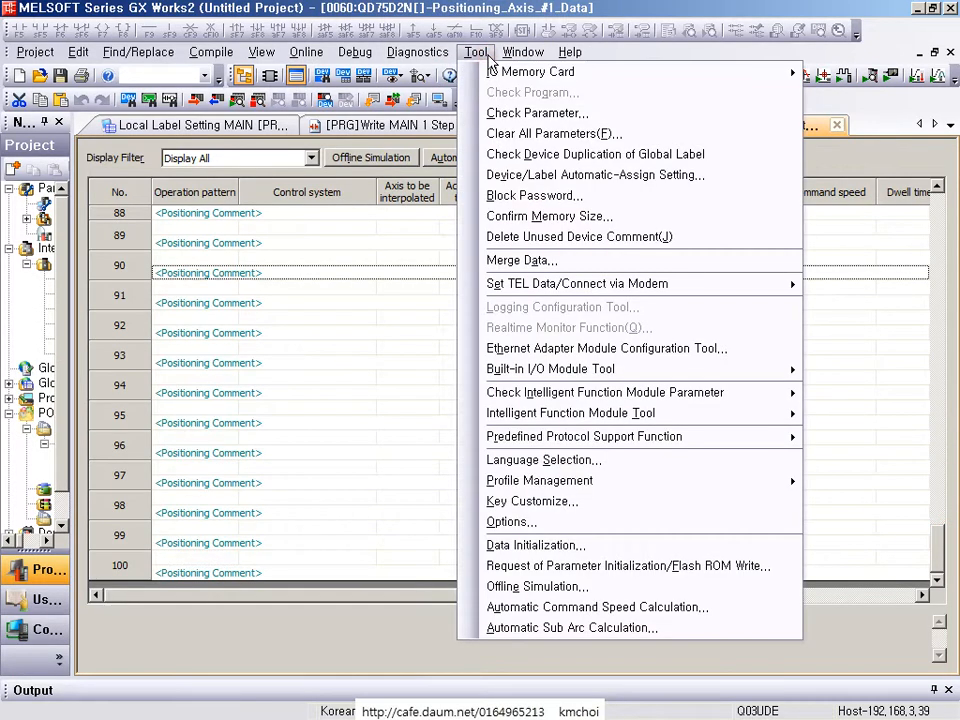
click(553, 528)
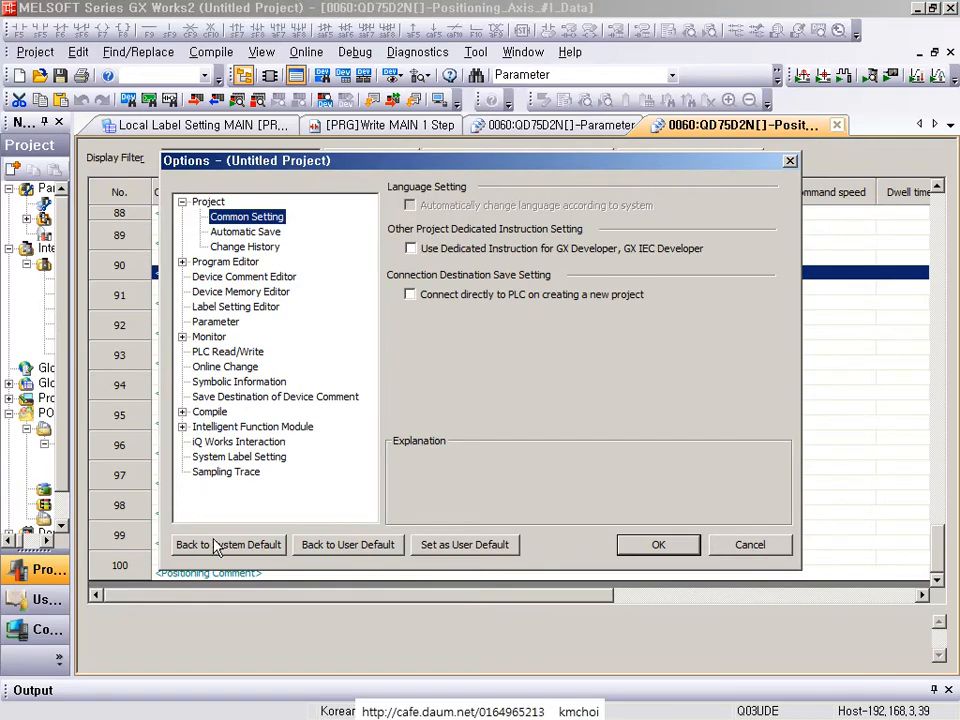
double_click(226, 427)
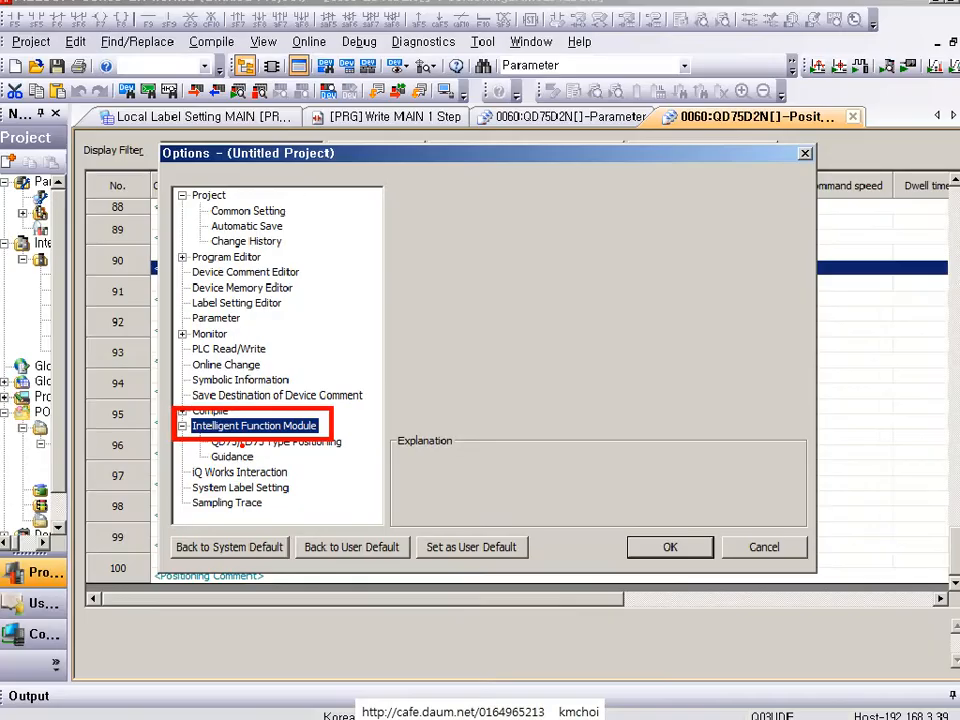
click(345, 428)
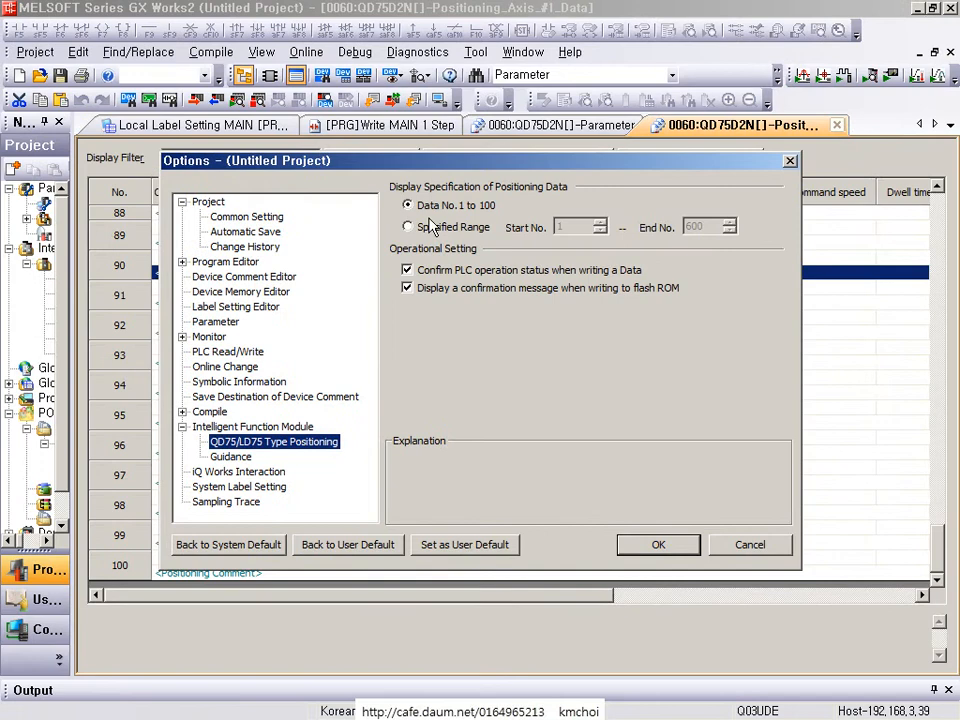
click(325, 253)
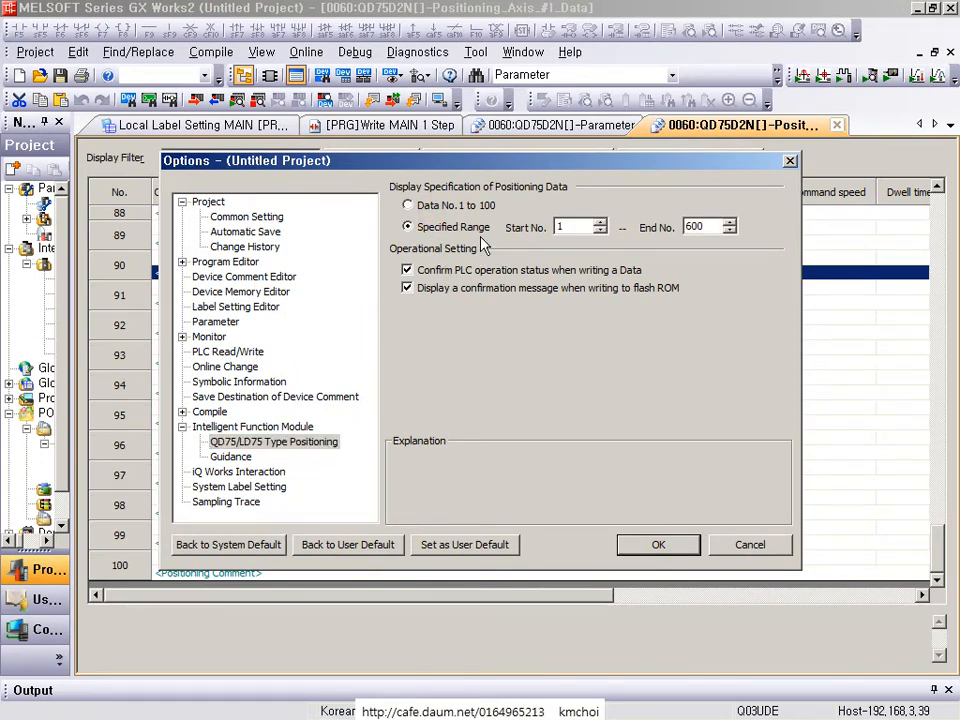
click(659, 546)
click(588, 498)
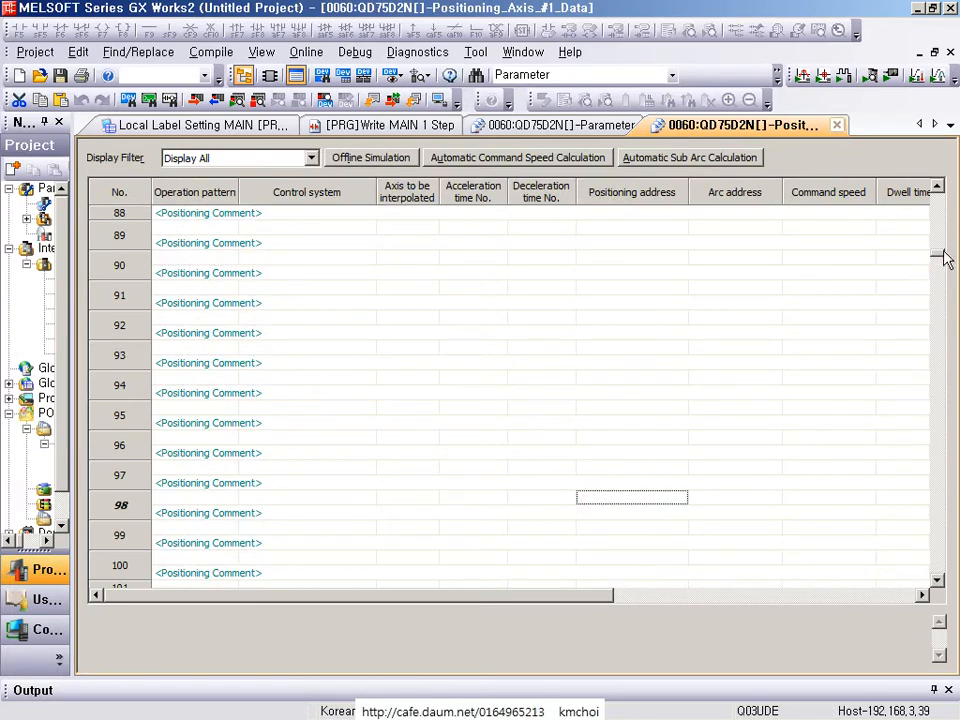
drag(945, 258, 934, 574)
click(360, 558)
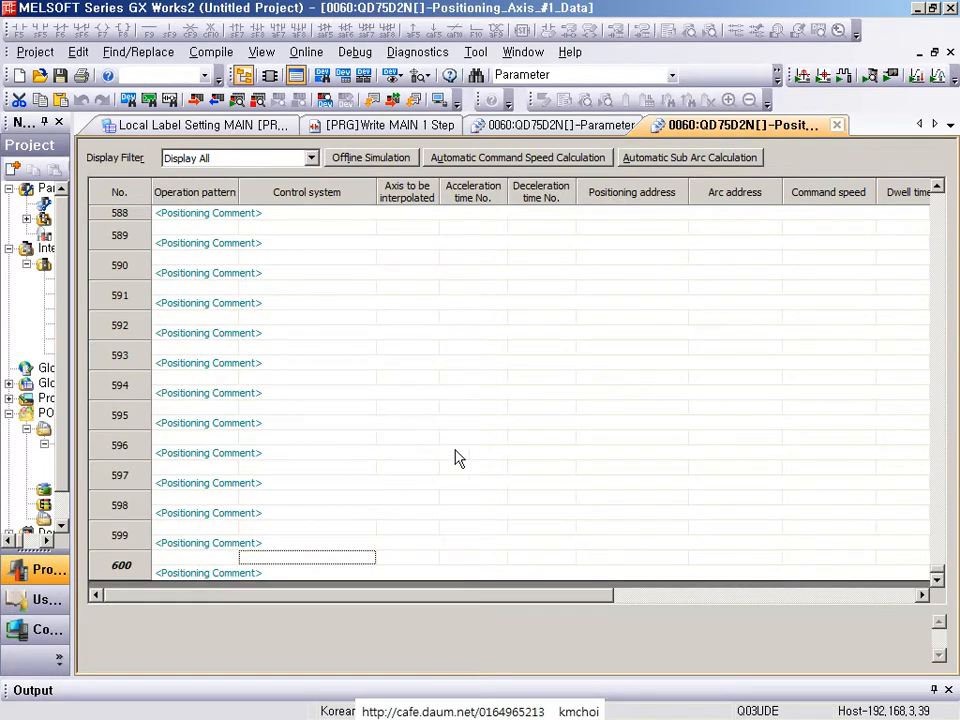
- For positioning data No. 1, set the operation pattern to 0:END and the control system to 01h:ABS line 1
scroll(462, 450, up, 11)
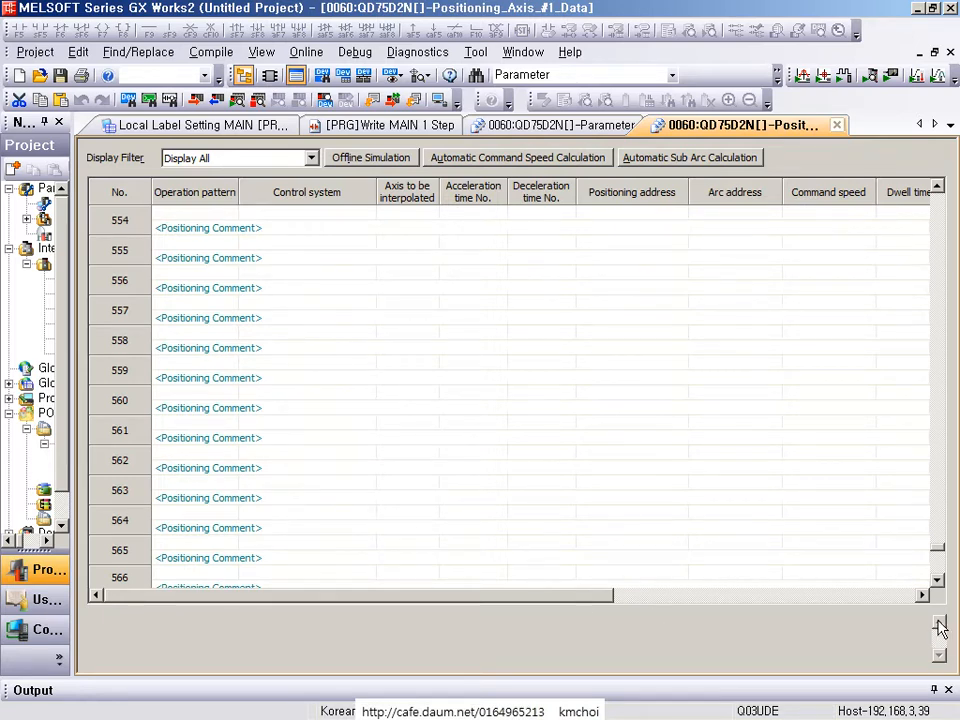
drag(936, 549, 937, 195)
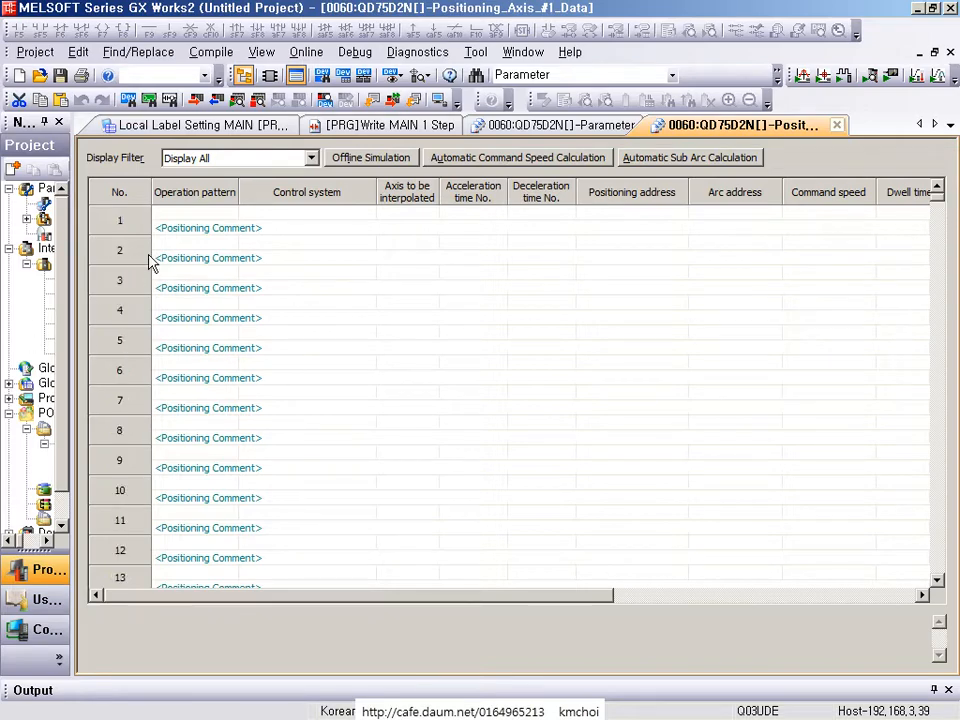
click(199, 214)
click(178, 231)
click(295, 233)
click(212, 229)
click(303, 210)
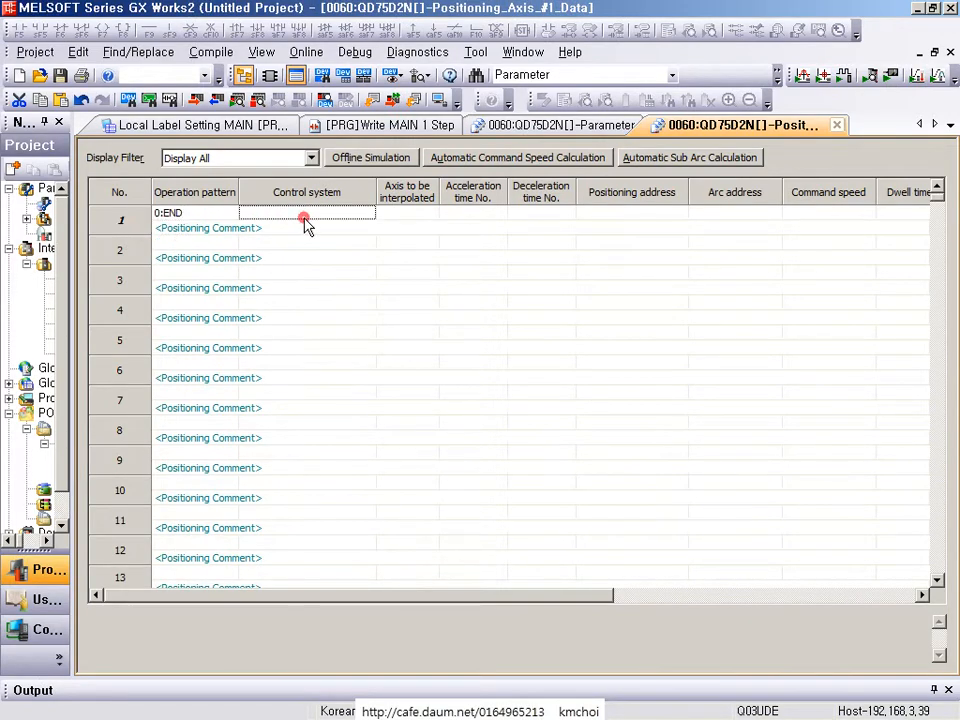
click(297, 231)
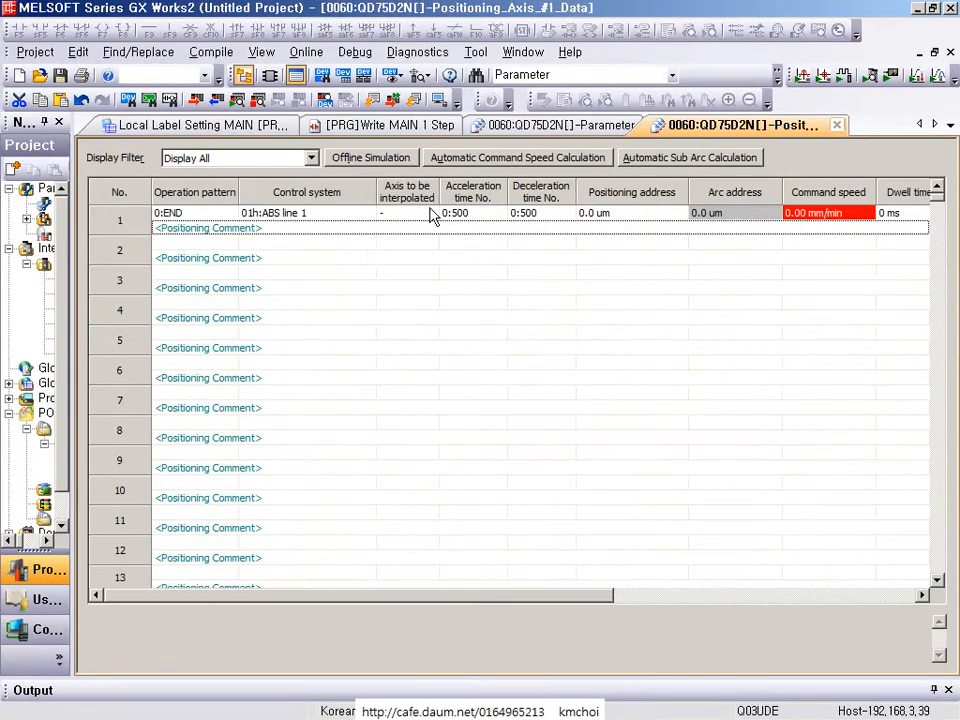
- Set the command speed of positioning data No. 1 to 1000 mm/min
click(496, 211)
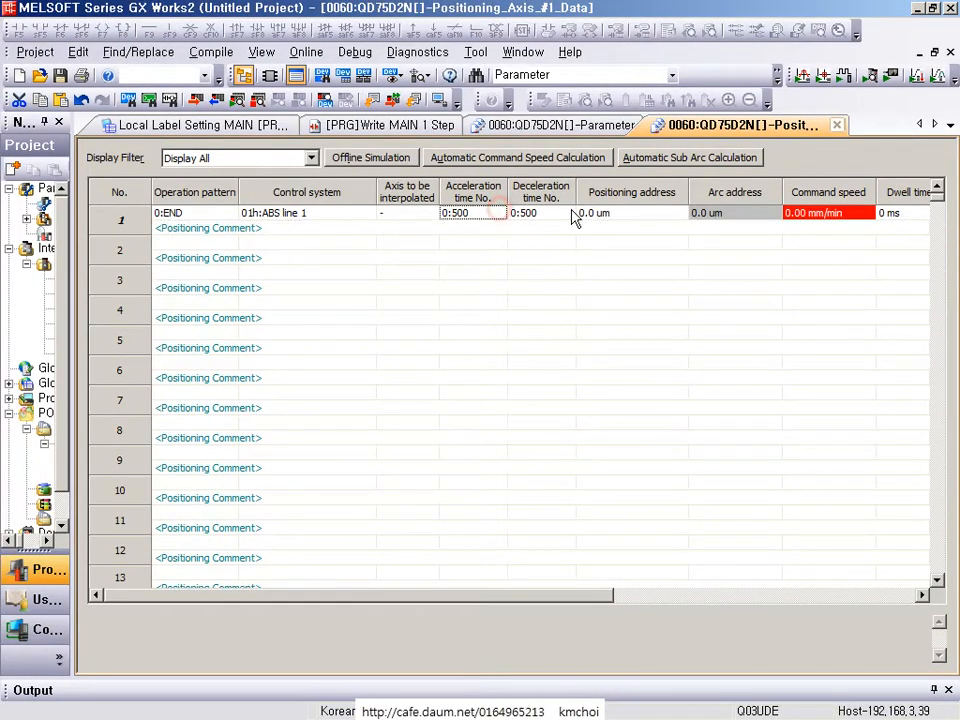
click(568, 211)
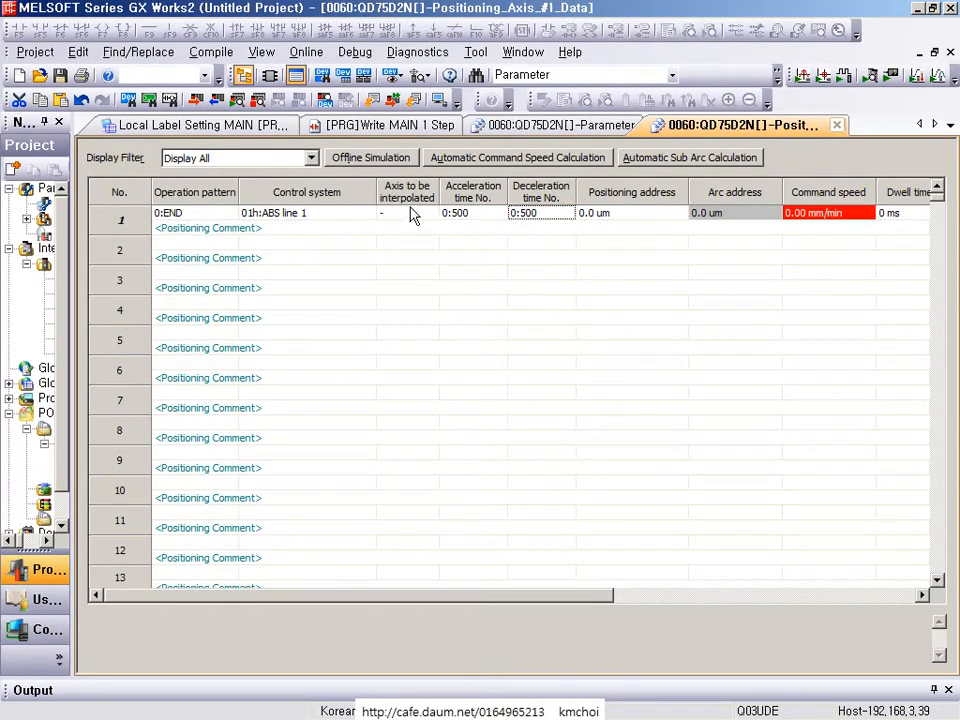
click(813, 219)
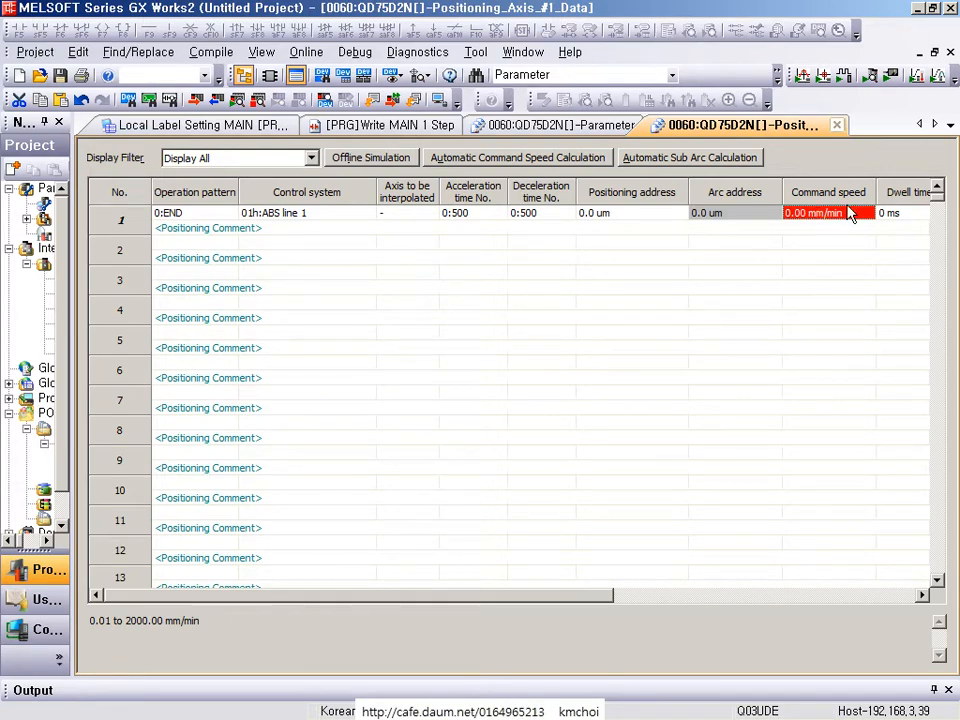
double_click(850, 211)
double_click(850, 210)
text(1000)
key(Return)
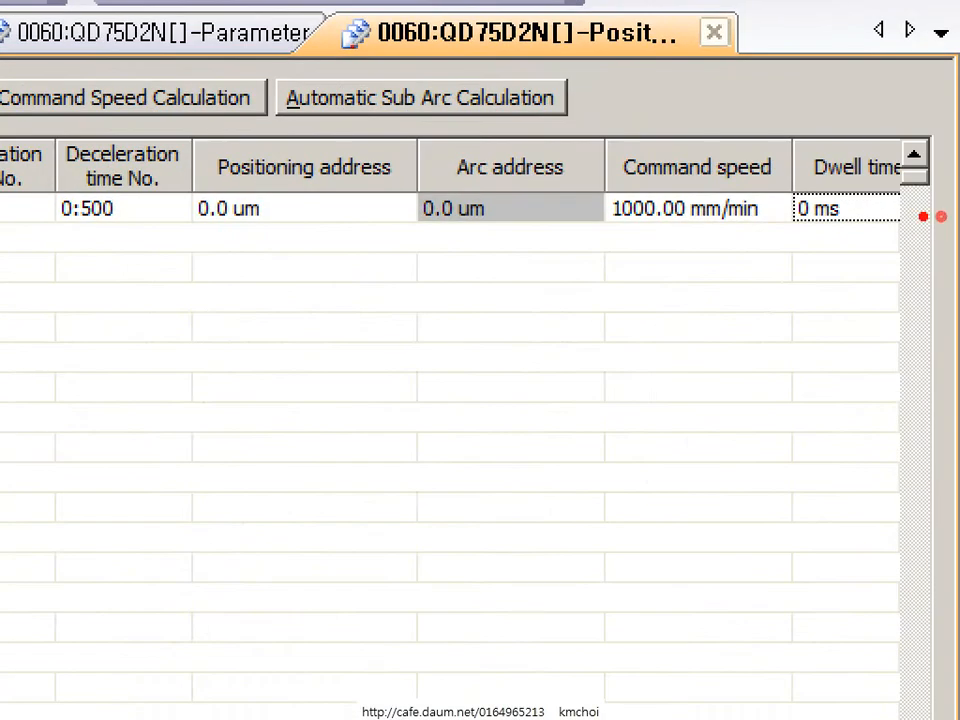
drag(571, 140, 789, 268)
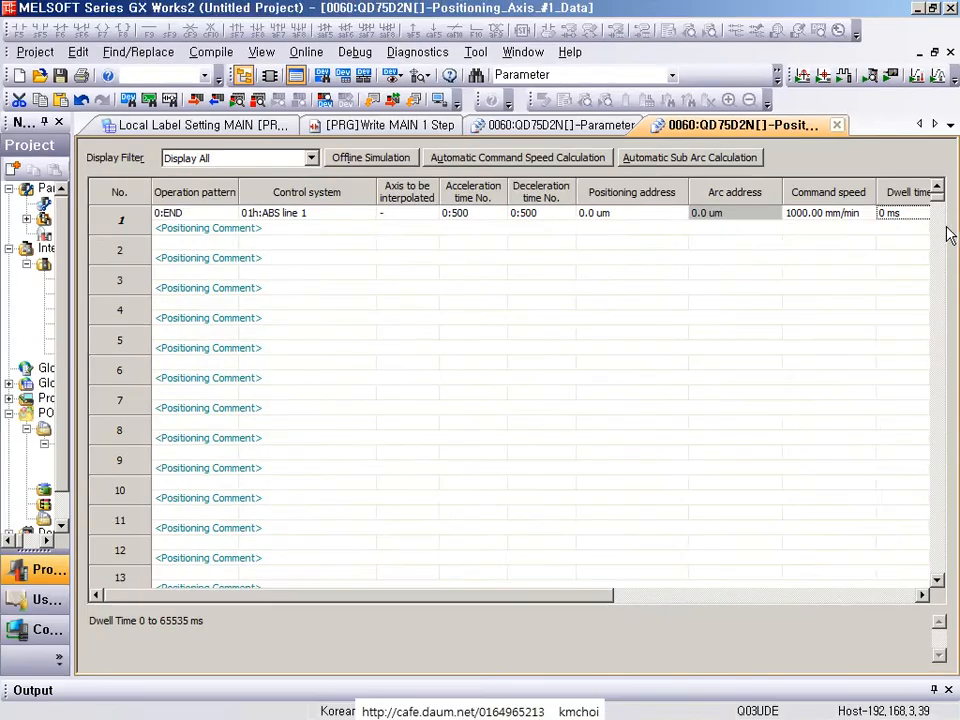
- Narrow the Control system column and auto-hide the project navigation to show more of the positioning table
drag(372, 192, 337, 192)
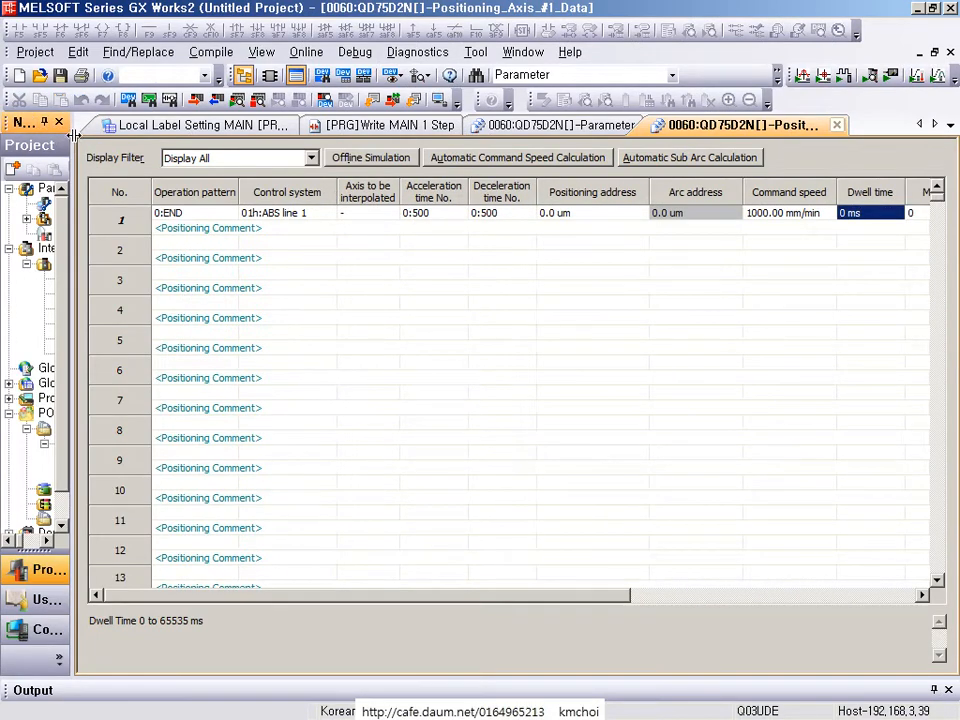
drag(68, 138, 222, 125)
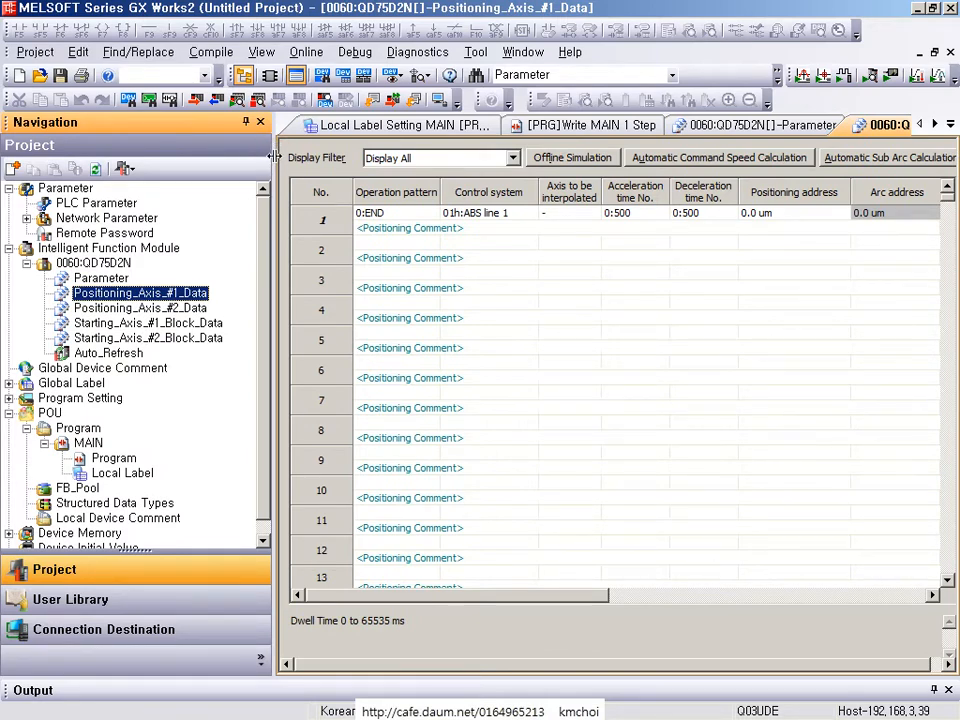
drag(275, 161, 205, 165)
click(177, 121)
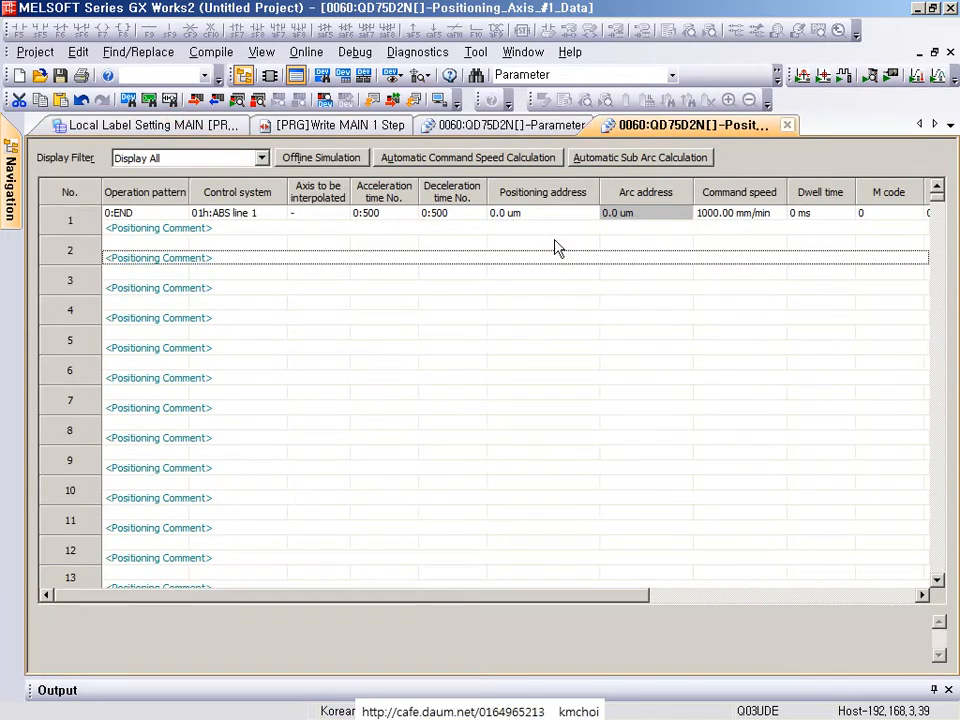
- Set the positioning address of positioning data No. 1 to 30000 um
click(725, 213)
drag(634, 596, 848, 587)
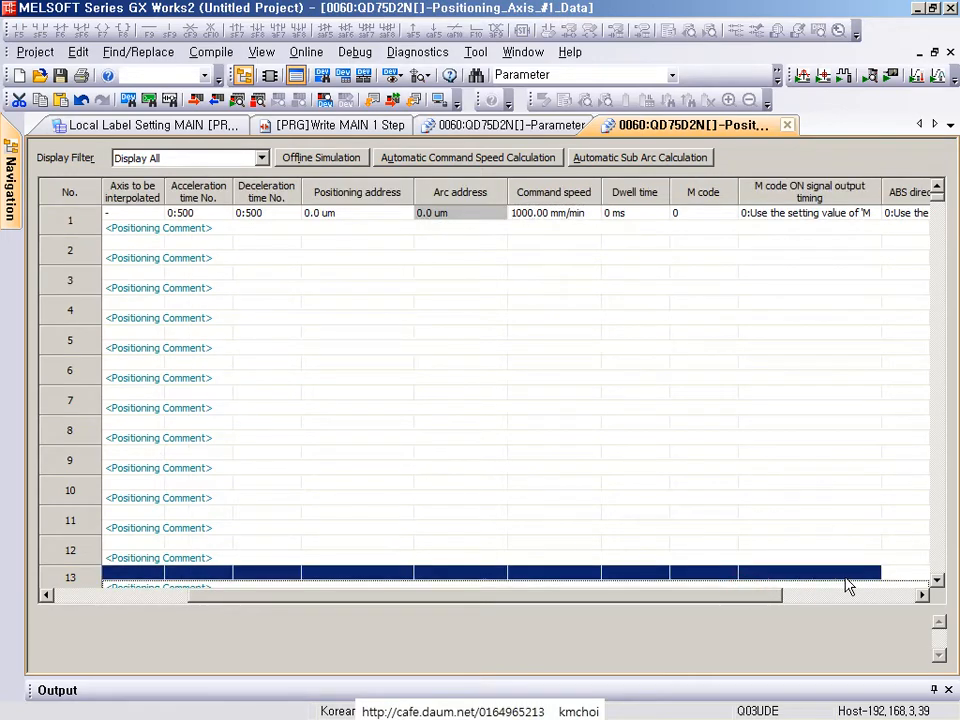
click(340, 213)
drag(420, 598, 285, 596)
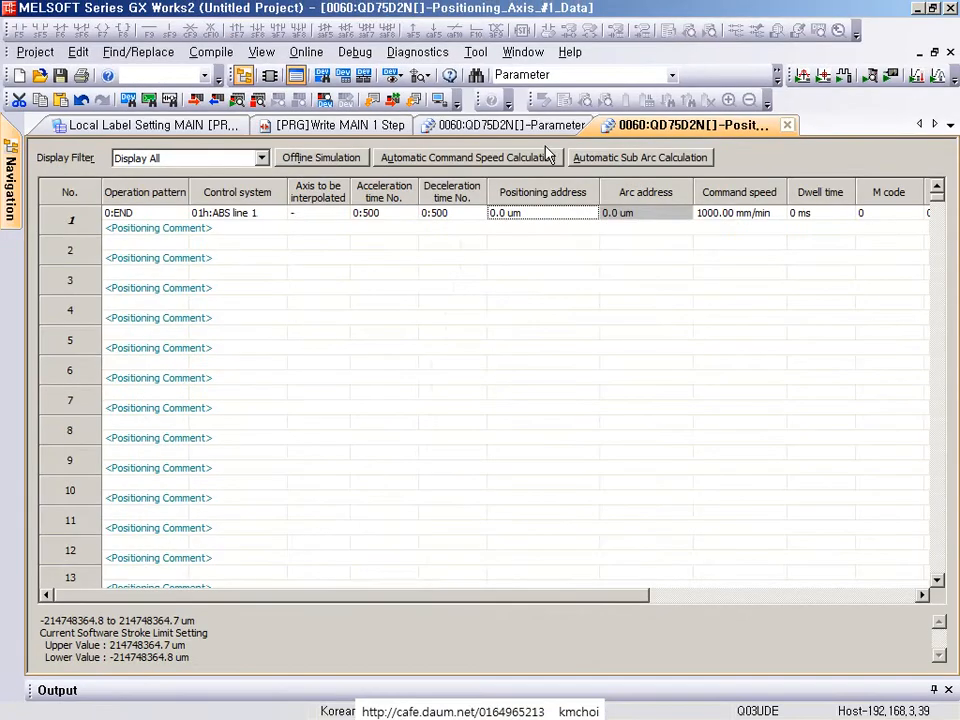
double_click(504, 231)
drag(525, 210, 428, 214)
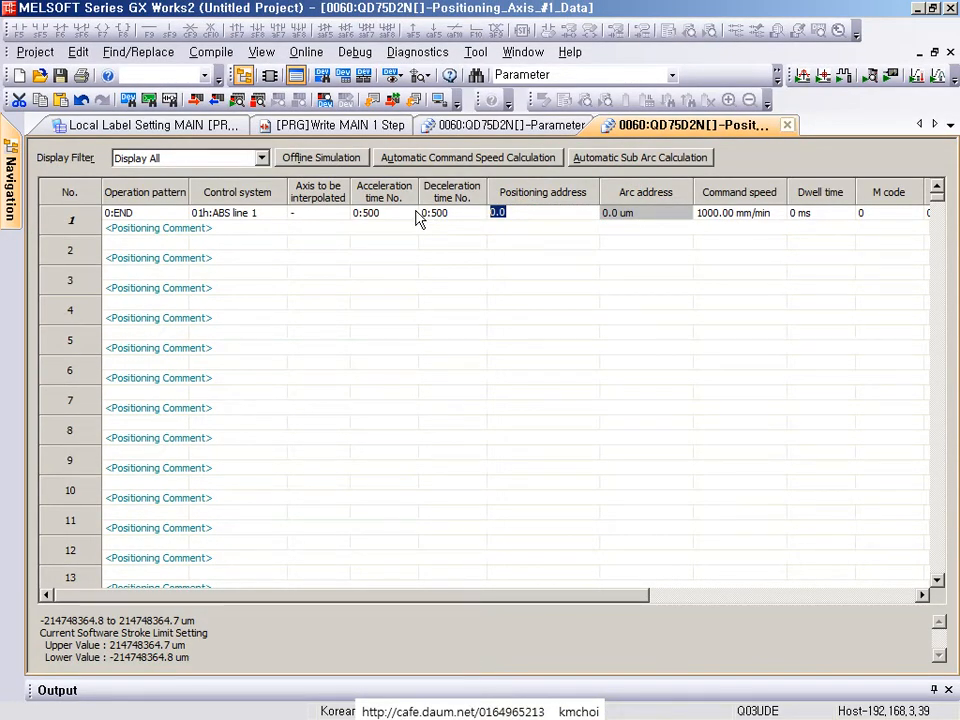
text(30000)
key(Return)
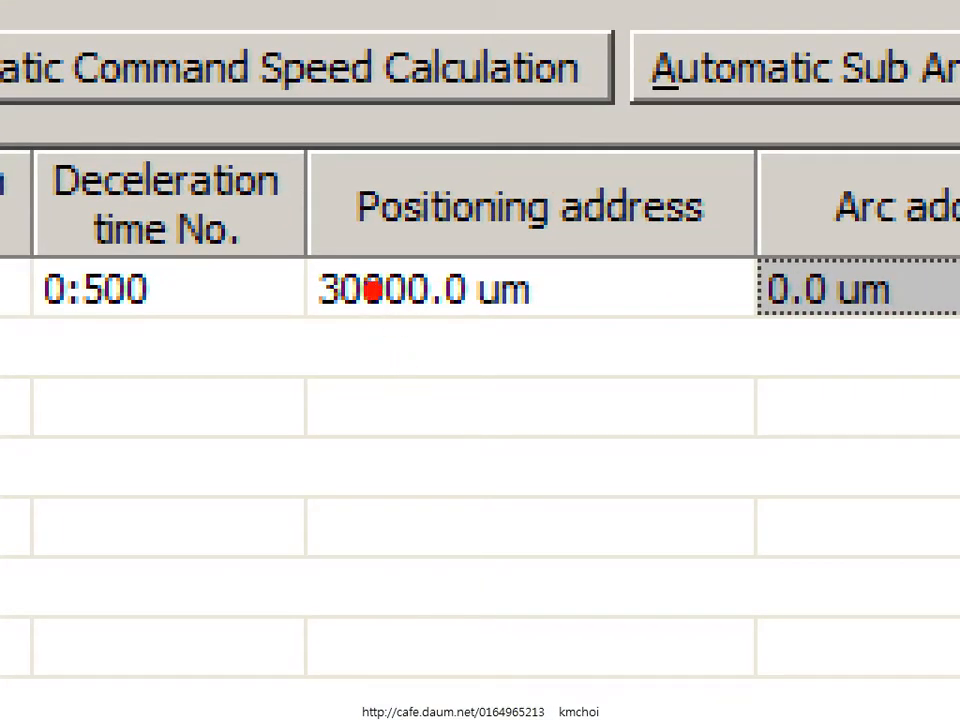
drag(366, 292, 442, 279)
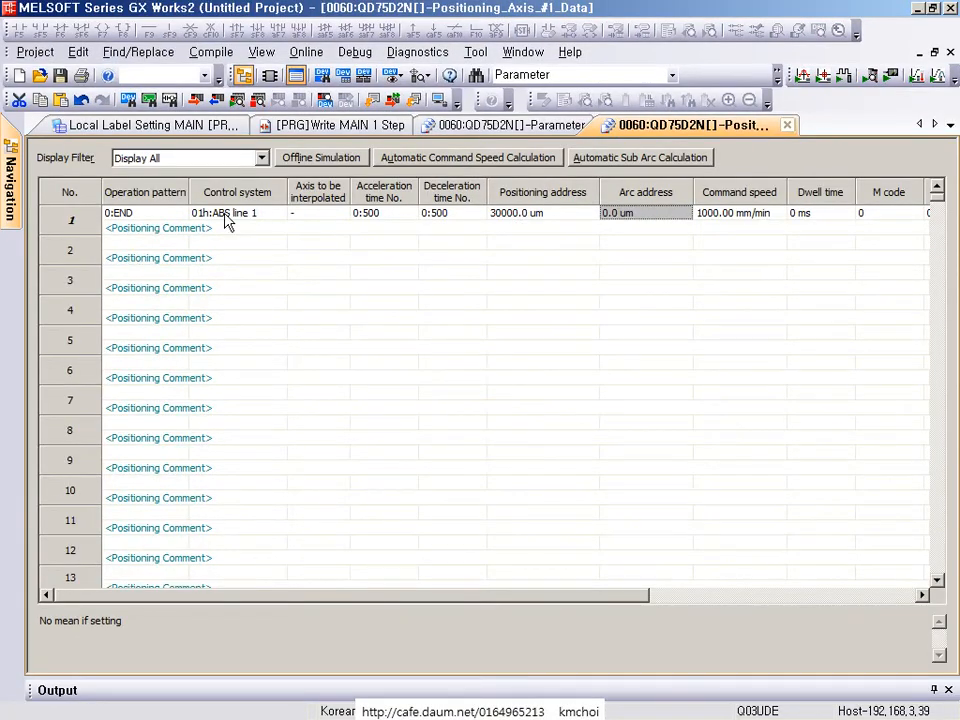
- Fill positioning data No. 2 with a copy of the complete No. 1 row, keeping the operation pattern 0:END
double_click(133, 245)
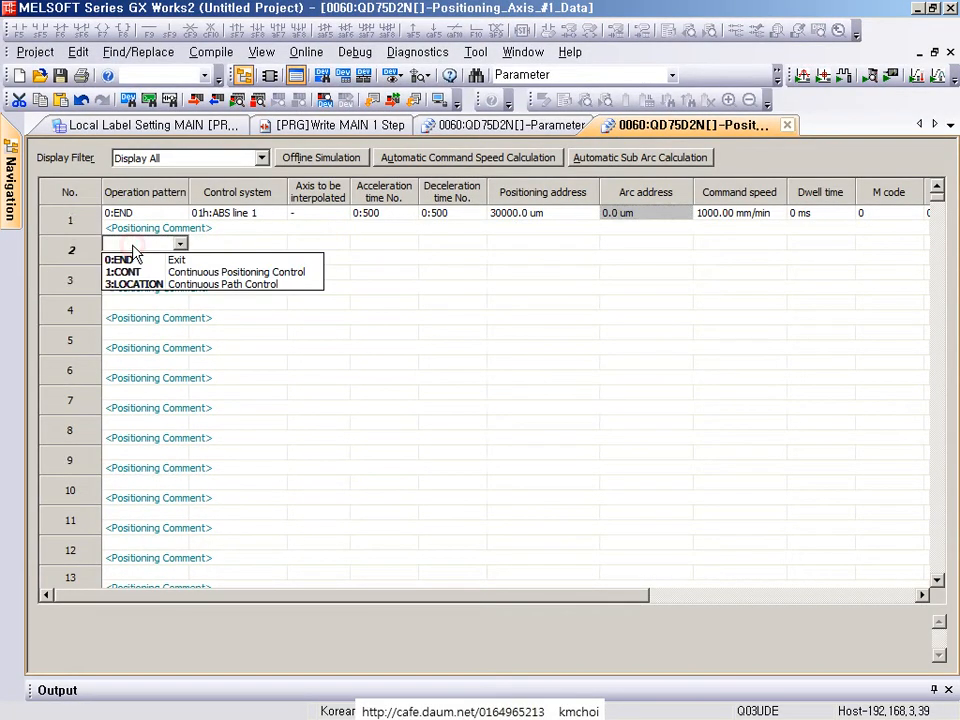
click(135, 261)
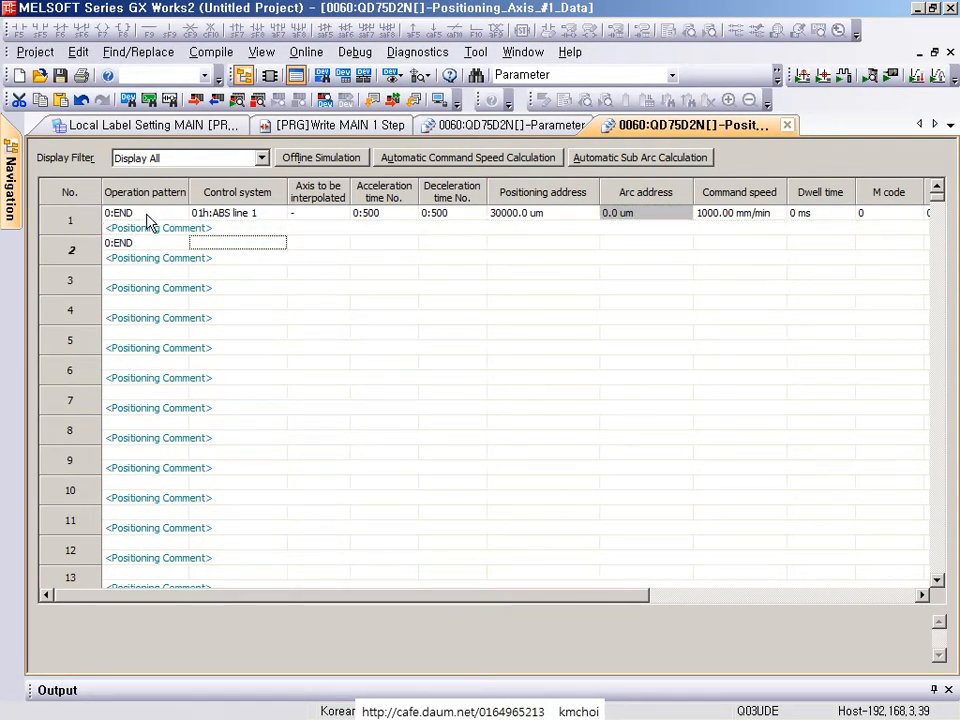
click(68, 216)
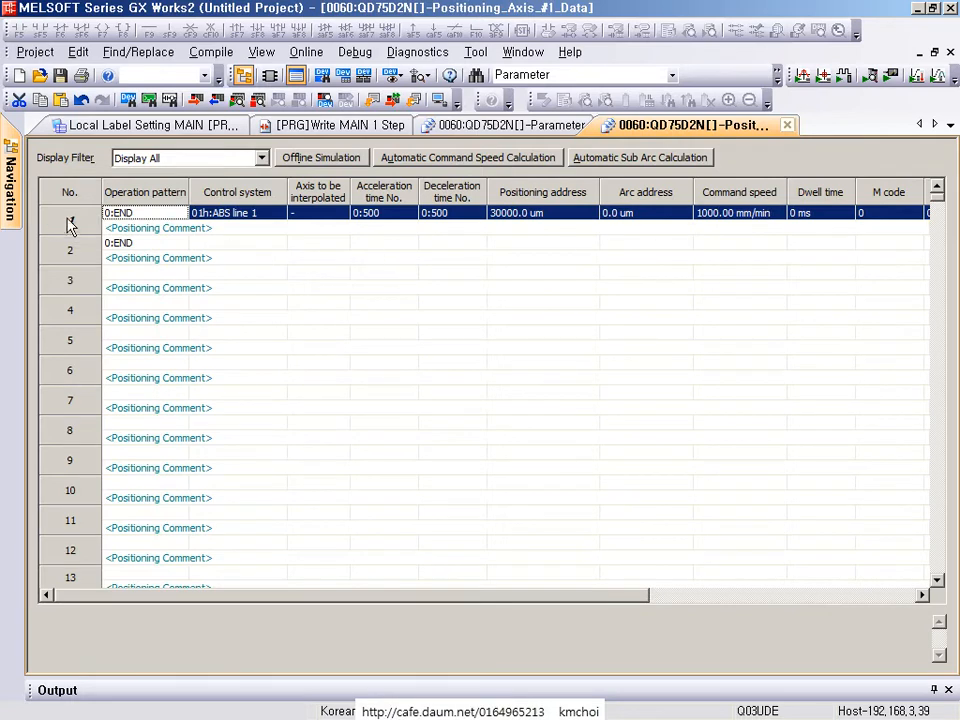
click(70, 248)
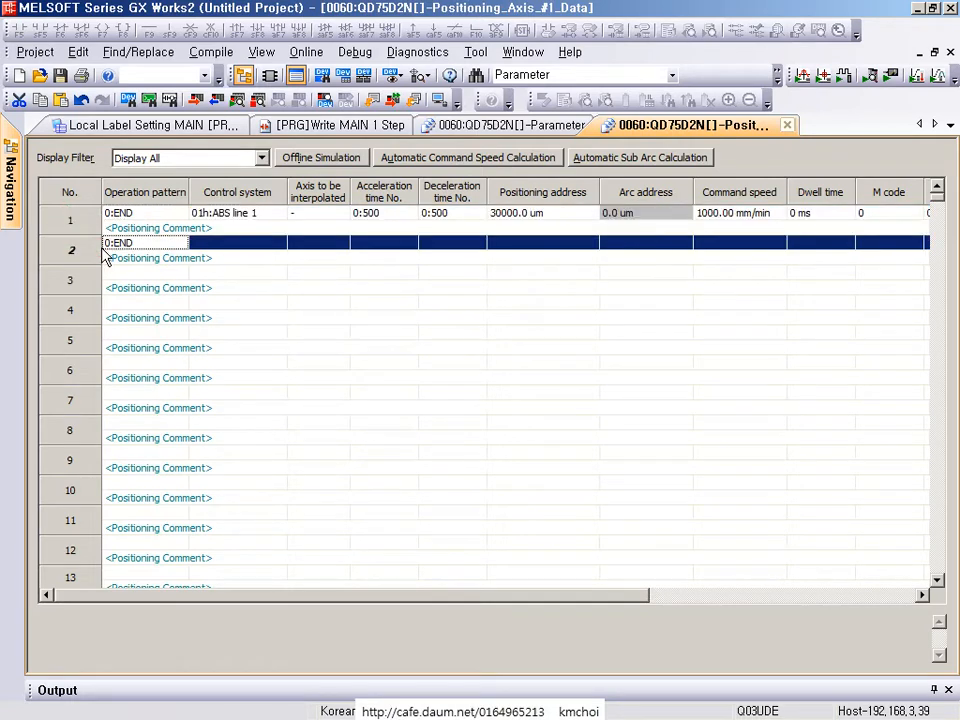
key(ctrl+v)
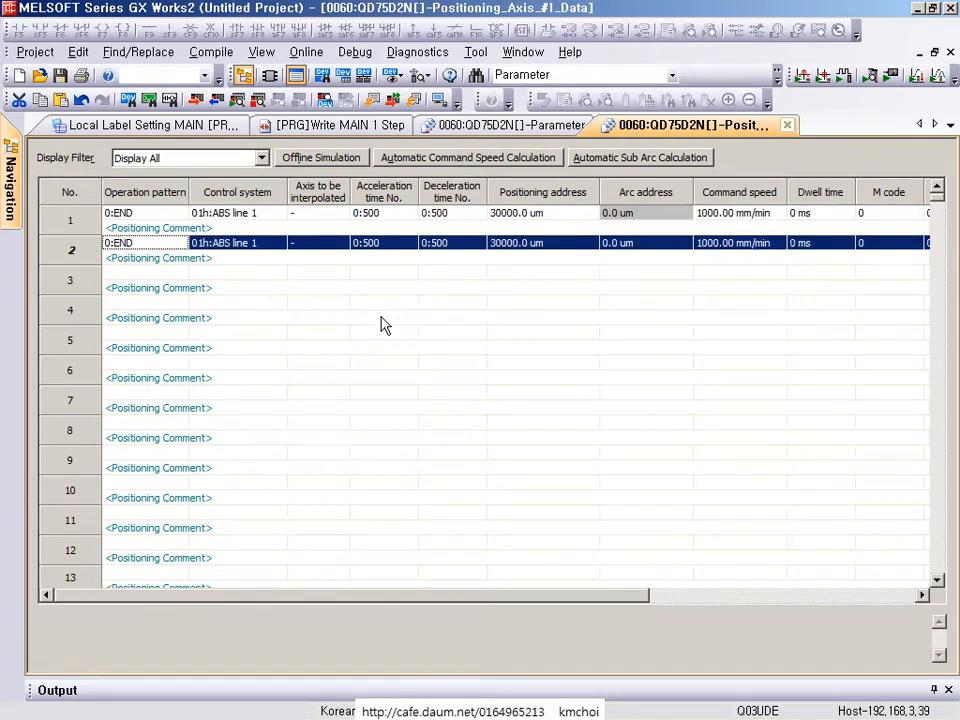
- Set the positioning address of positioning data No. 2 to 60000 um
click(559, 246)
click(559, 246)
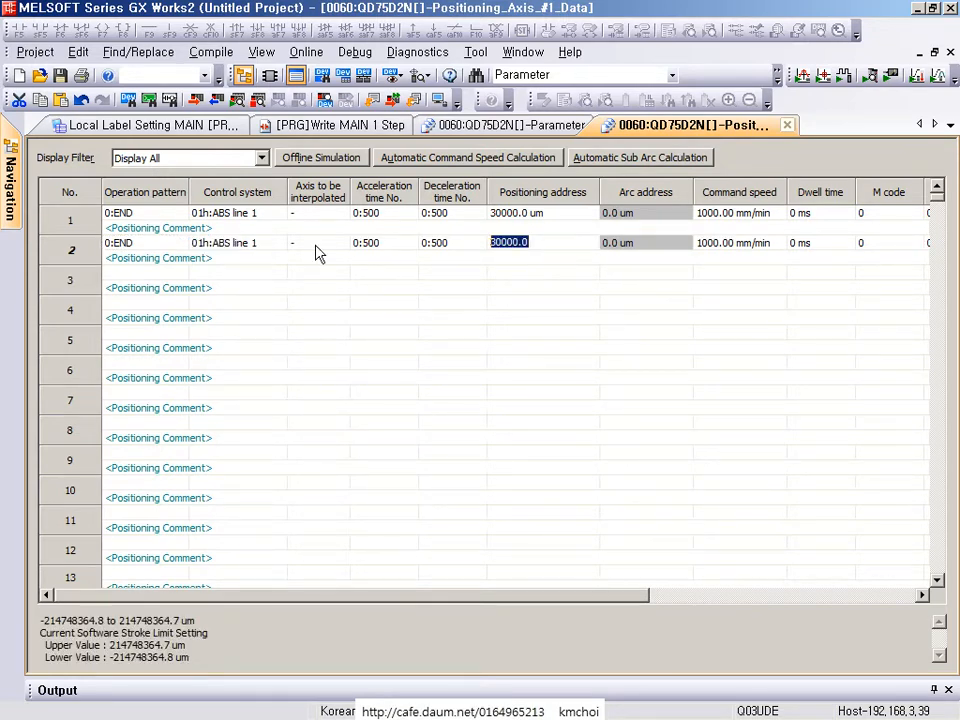
text(60000)
key(Return)
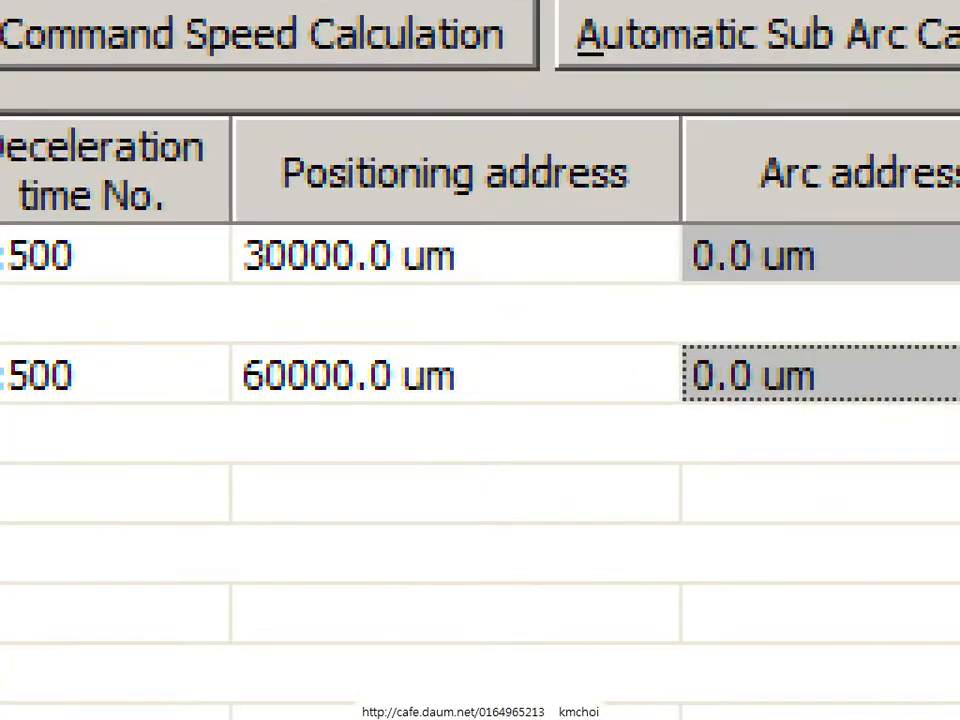
click(523, 215)
mouse_move(335, 148)
mouse_down()
mouse_move(442, 316)
mouse_move(681, 414)
mouse_up()
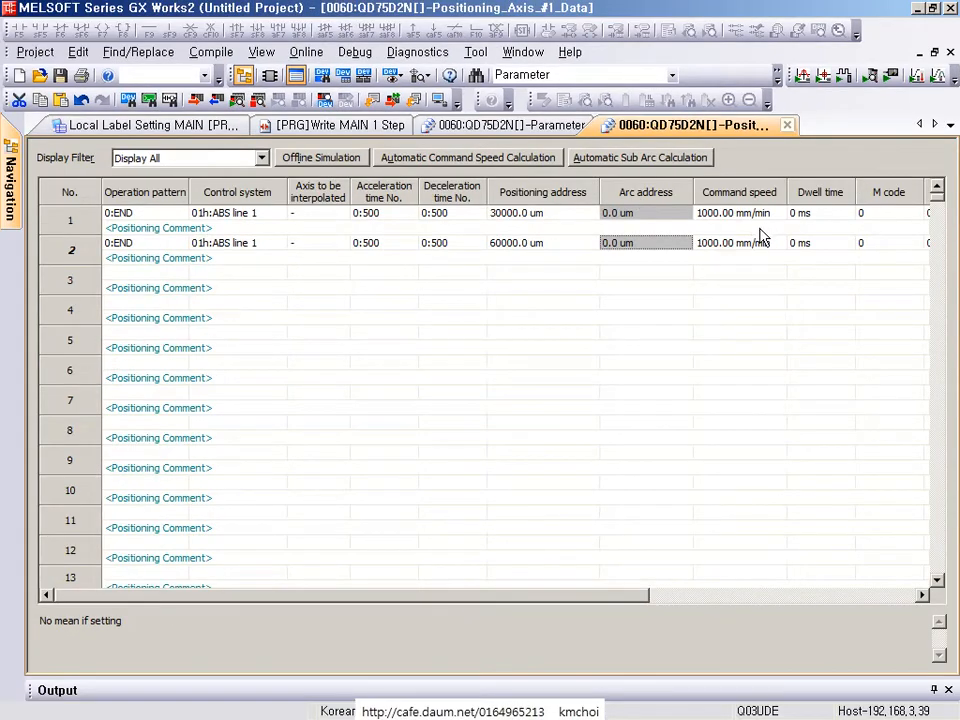
- Set the command speed of positioning data No. 2 to 500 mm/min
double_click(745, 243)
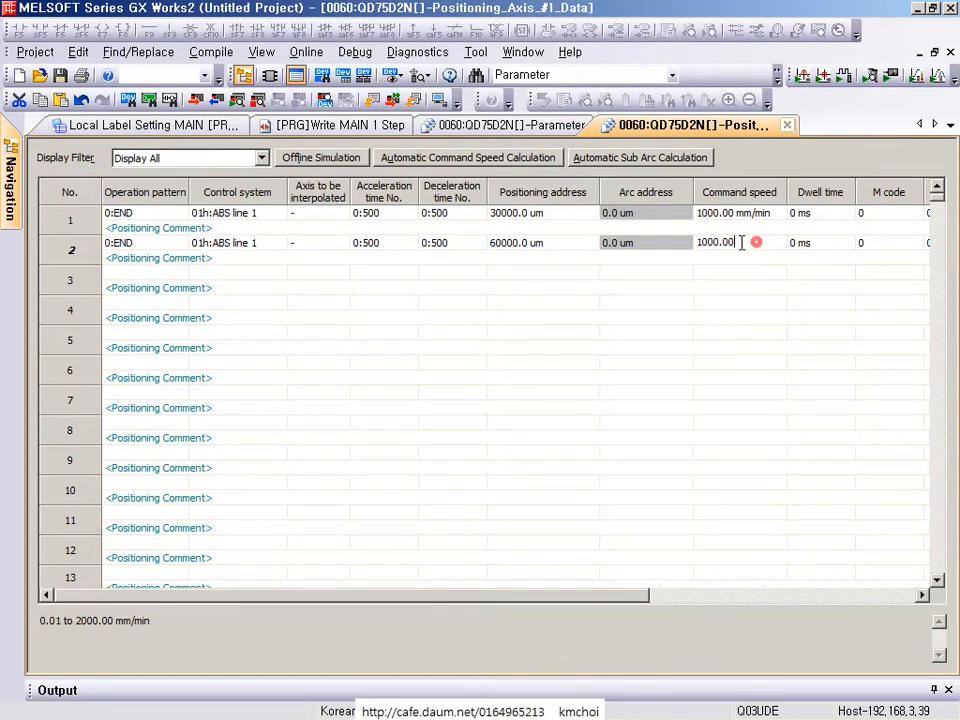
double_click(745, 243)
text(500)
key(Return)
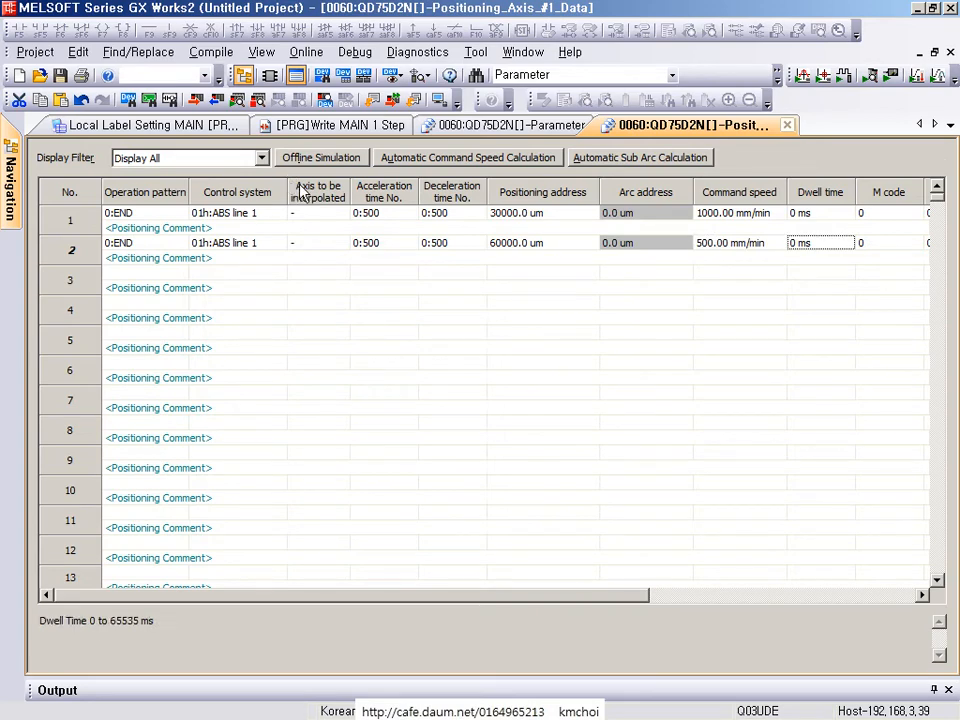
click(500, 243)
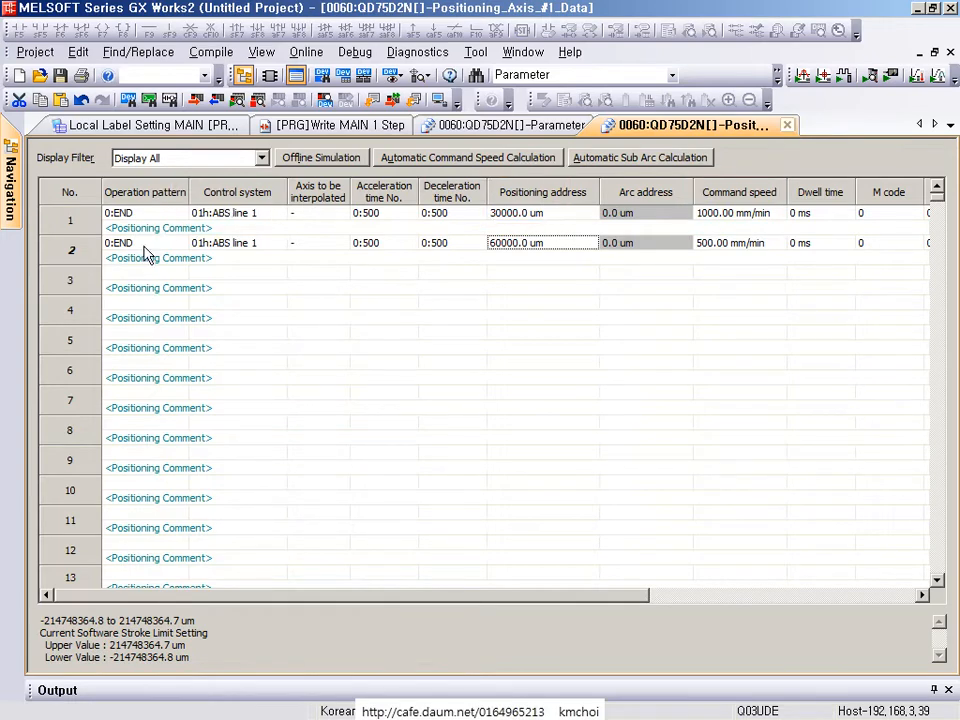
- For positioning data No. 3, set the operation pattern to 1:CONT and the control system to 01h:ABS line 1
click(131, 274)
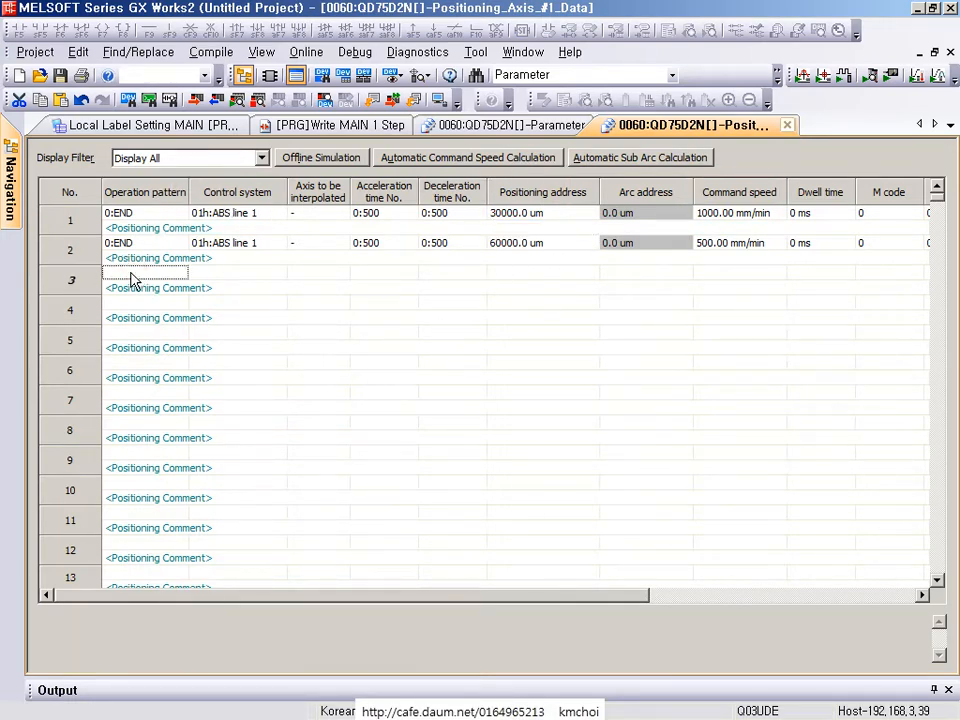
click(133, 272)
click(148, 302)
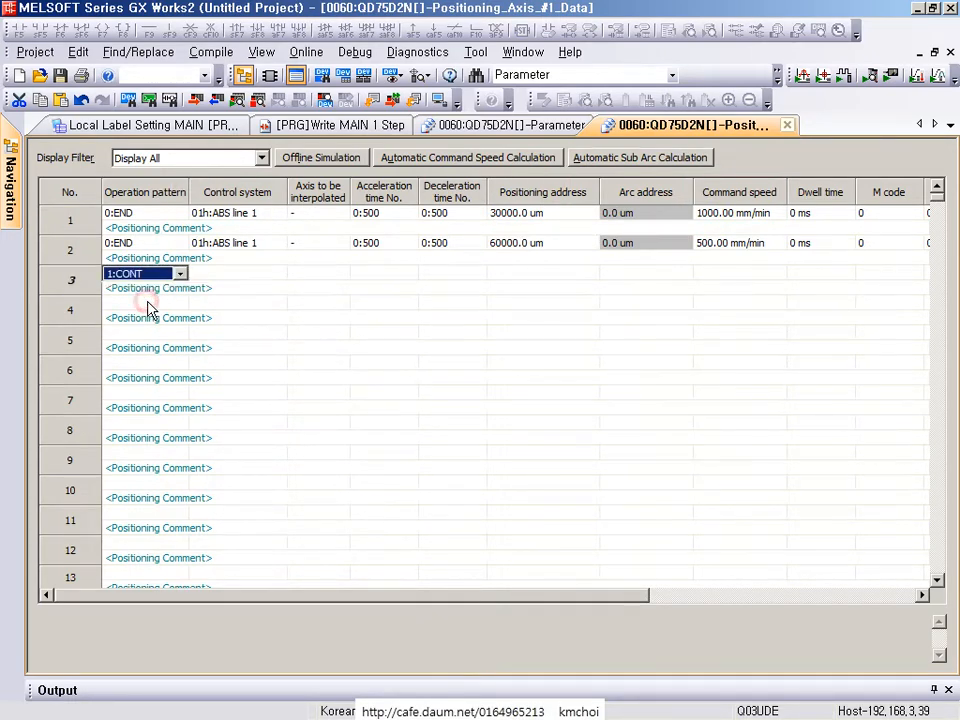
click(221, 294)
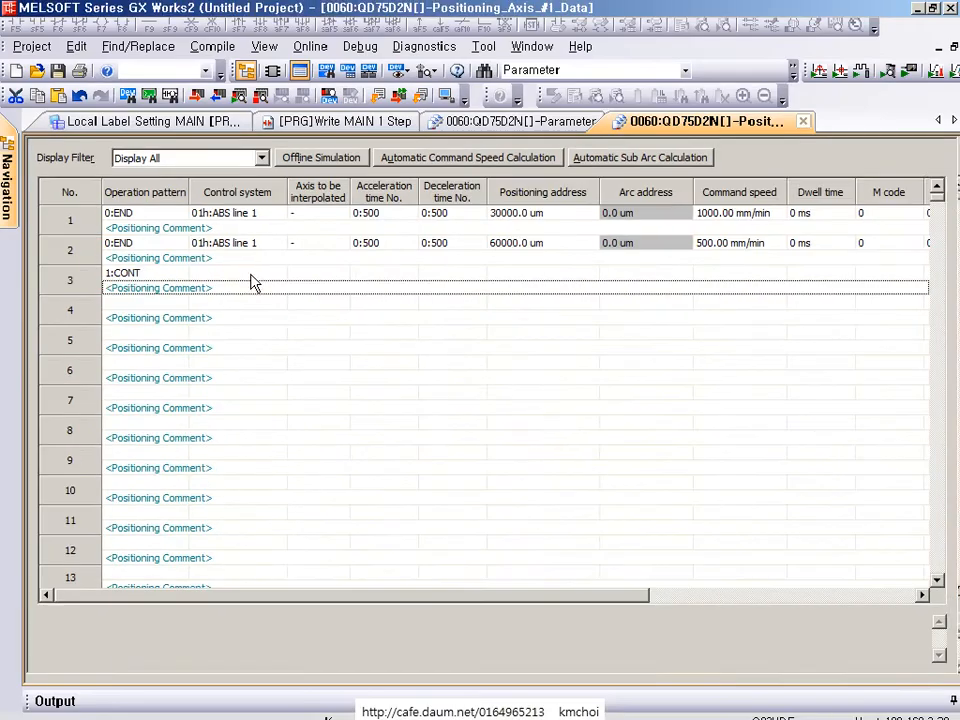
click(252, 274)
click(252, 274)
click(245, 287)
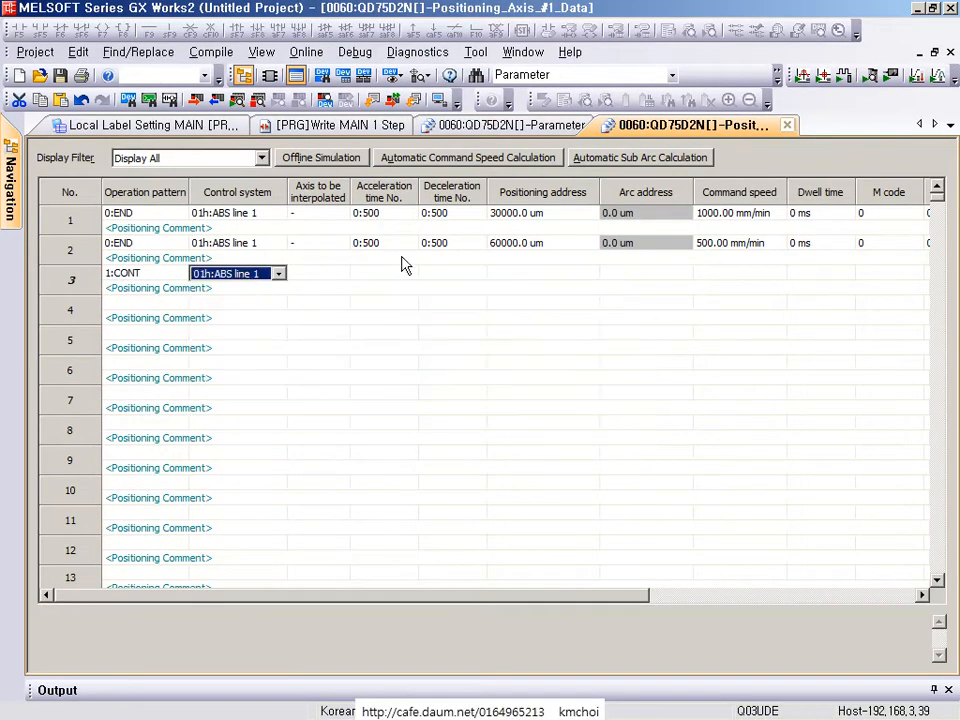
- Set the positioning address of positioning data No. 3 to 80000 um
click(407, 273)
click(634, 273)
click(740, 273)
click(558, 273)
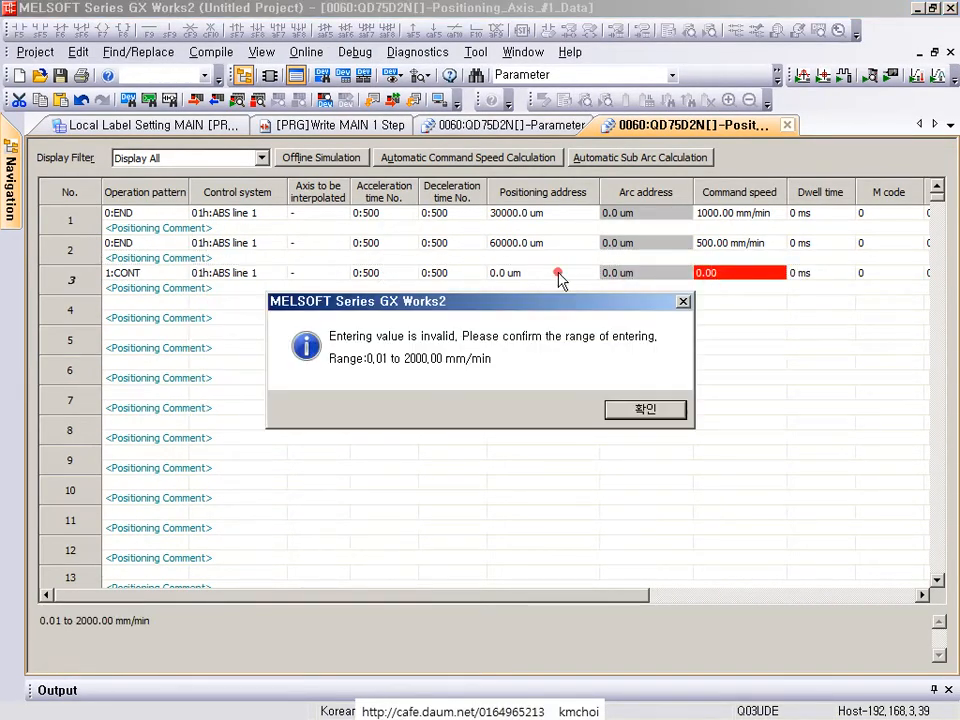
key(Return)
double_click(540, 272)
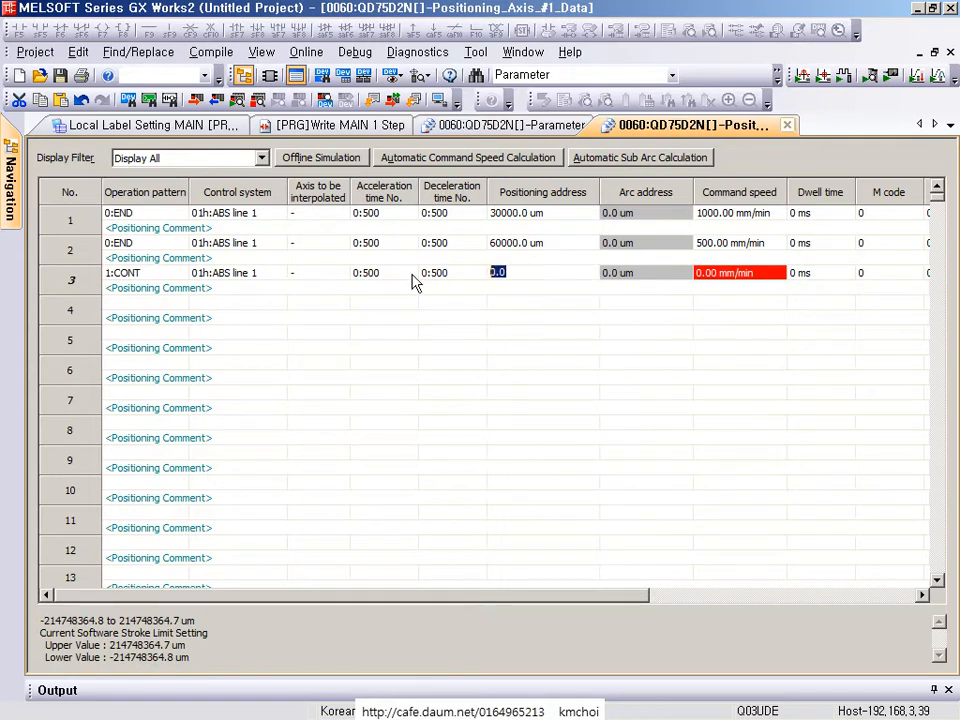
text(80000)
key(Return)
- Set the command speed of positioning data No. 3 to 300 mm/min
double_click(770, 273)
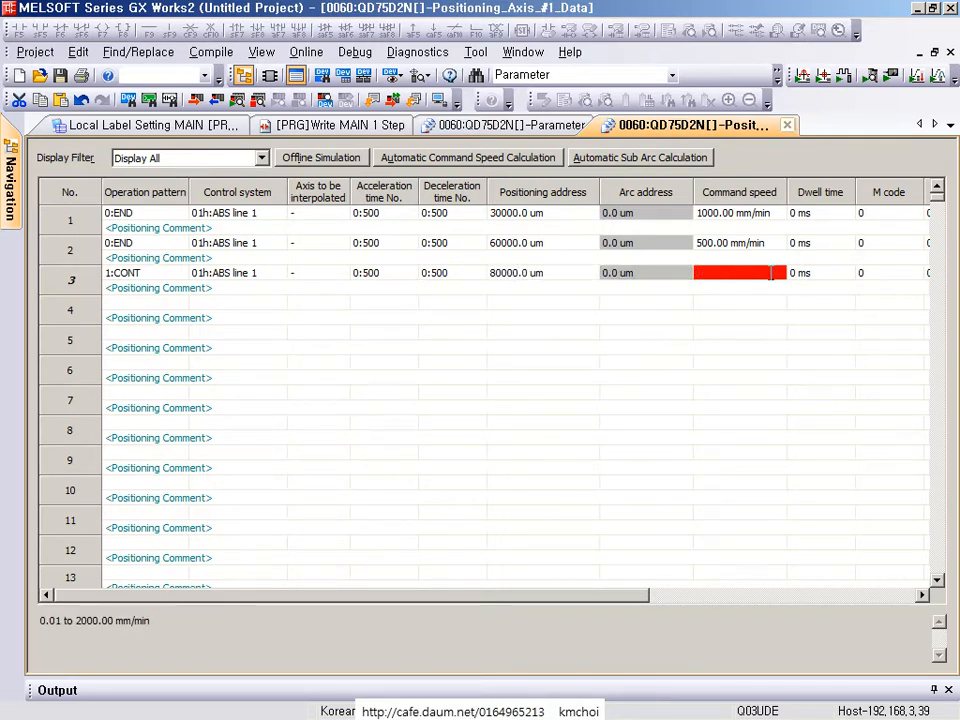
text(300)
key(Return)
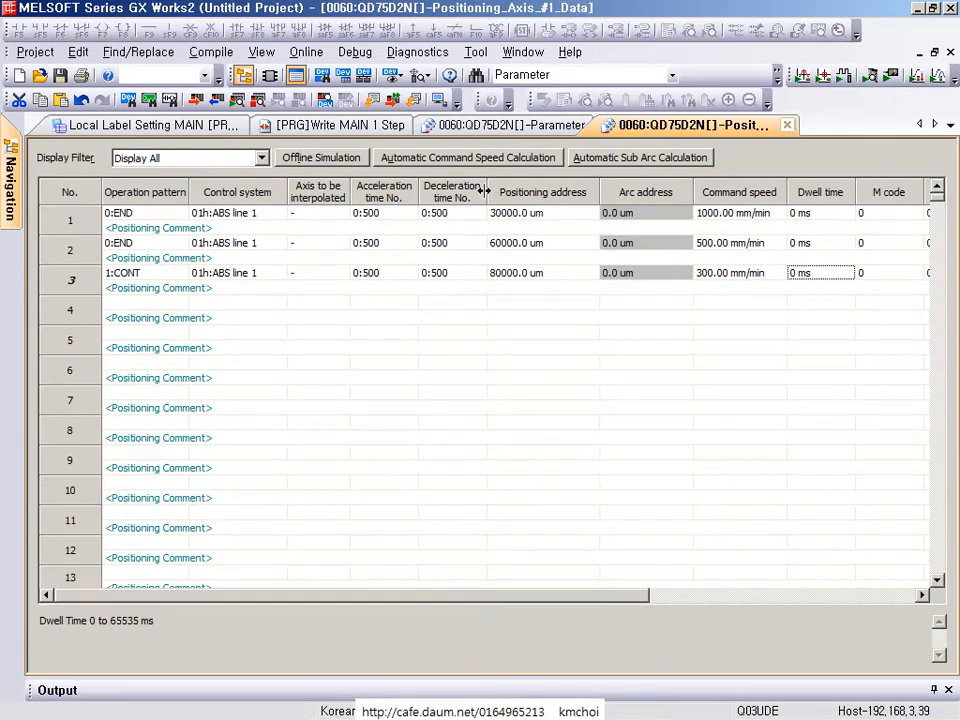
click(497, 272)
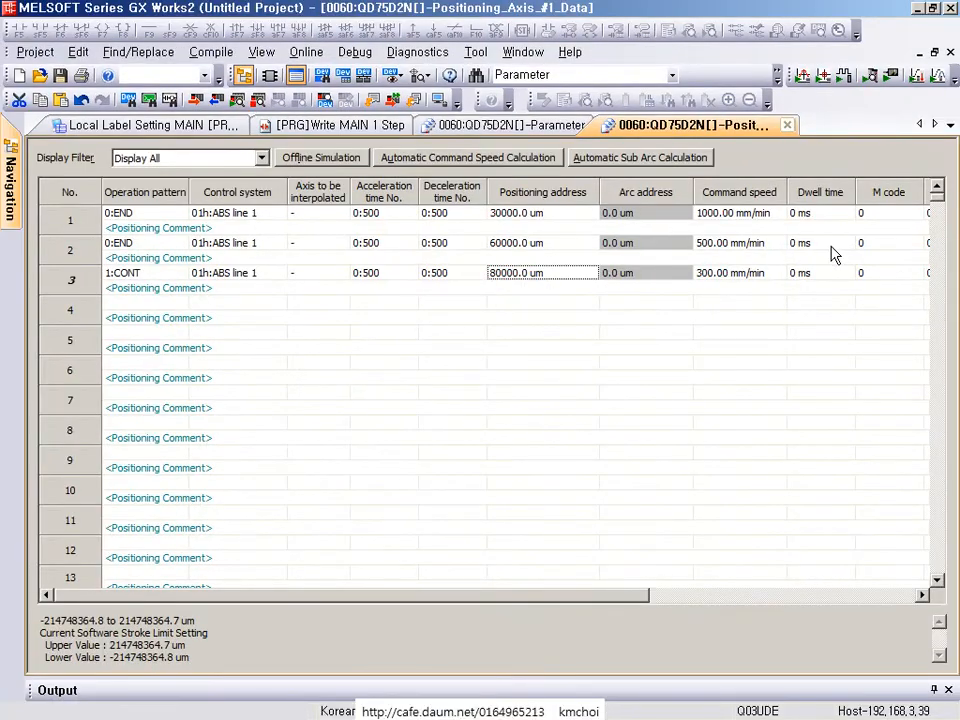
click(733, 276)
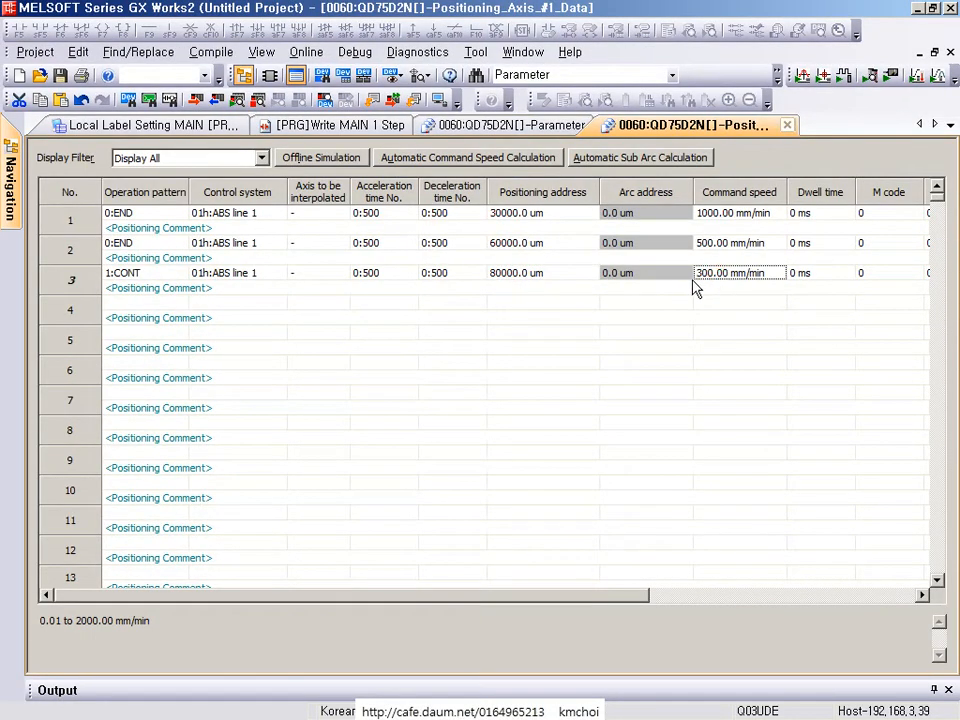
click(174, 274)
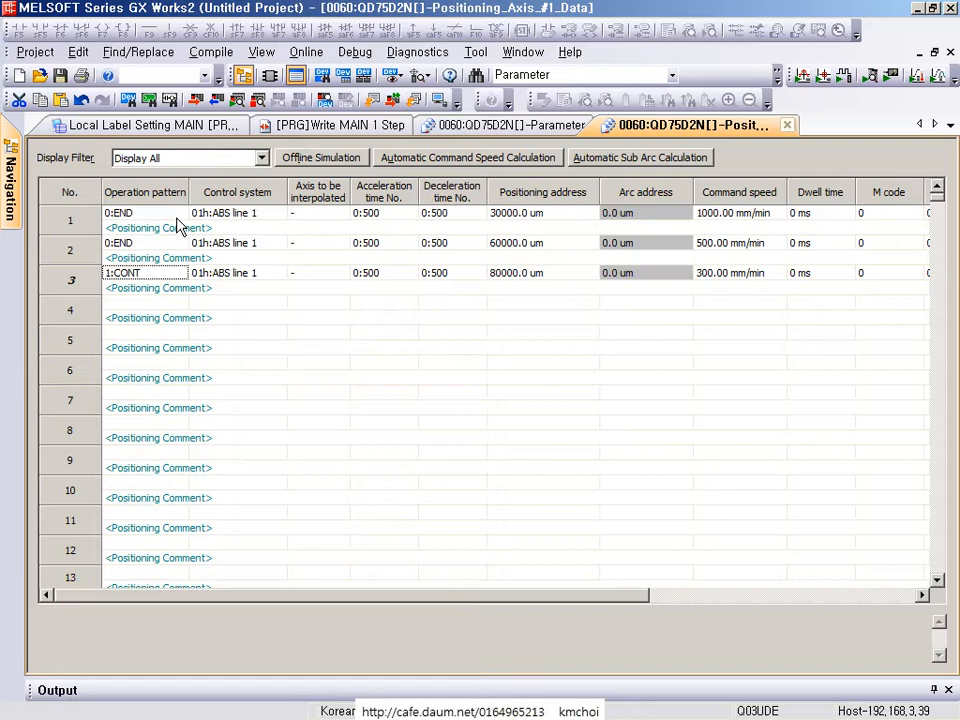
- For positioning data No. 4, set the operation pattern to 0:END and the control system to 01h:ABS line 1
scroll(200, 252, down, 1)
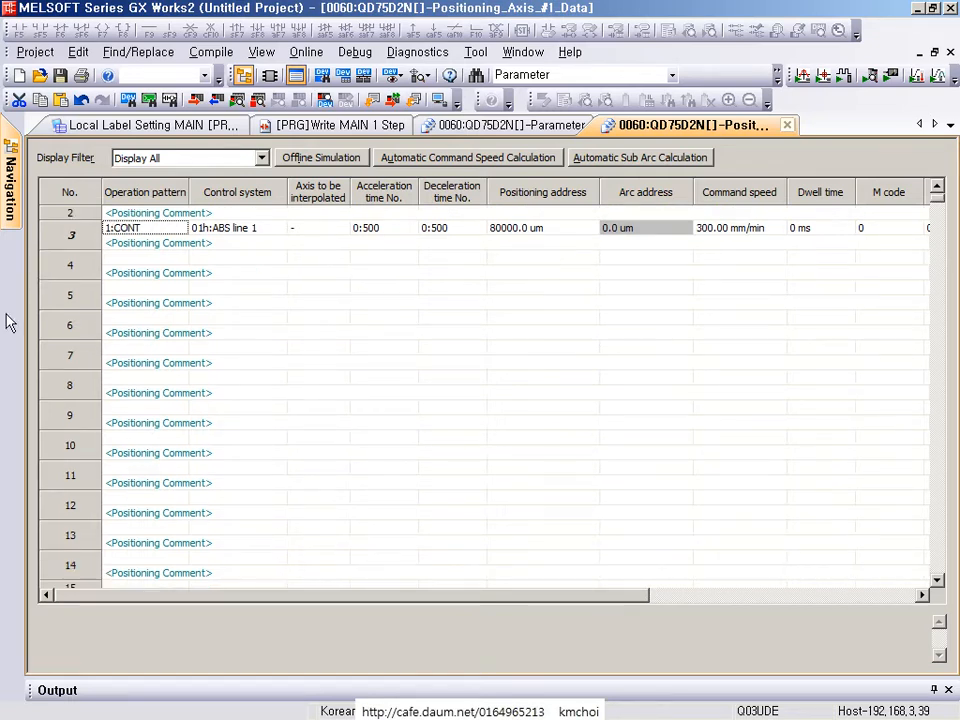
scroll(195, 306, up, 1)
double_click(125, 319)
click(124, 318)
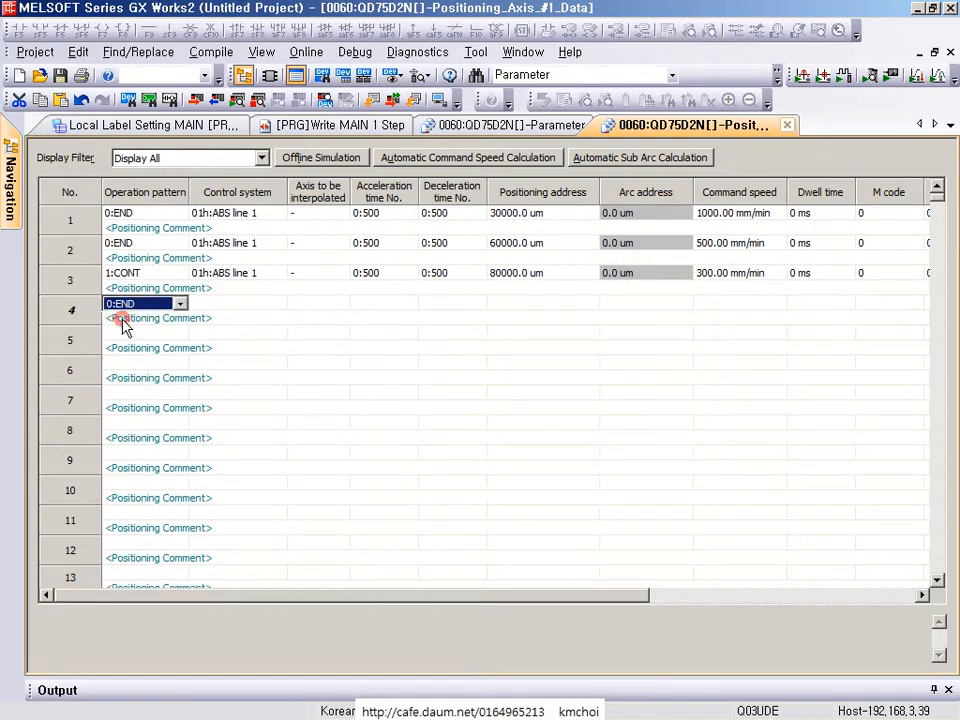
click(229, 304)
click(229, 304)
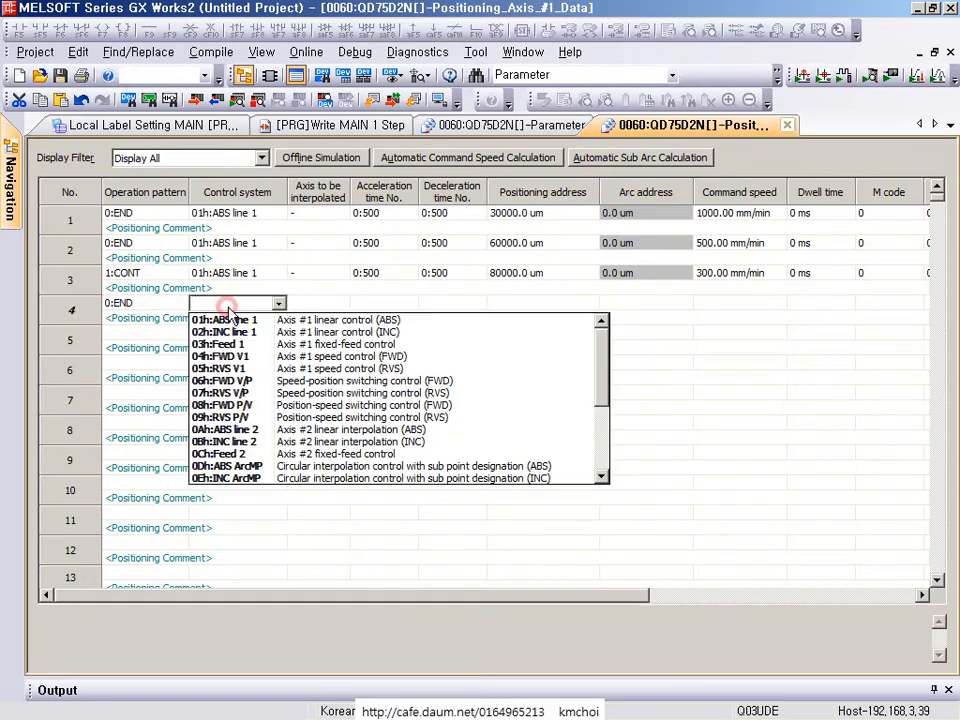
click(229, 326)
click(373, 302)
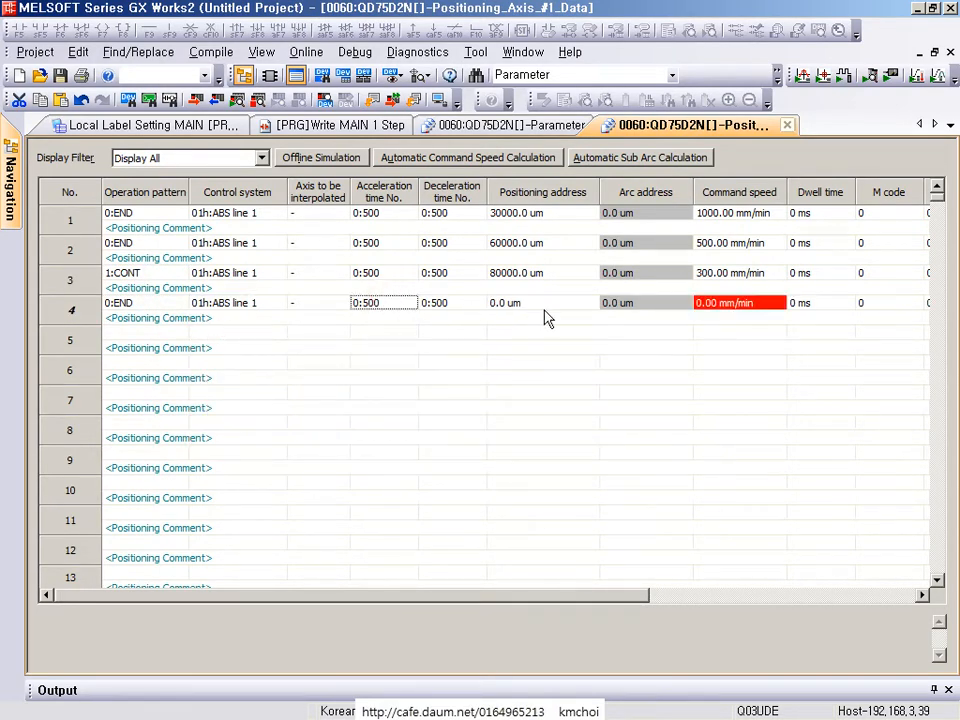
- Set the positioning address of positioning data No. 4 to 100000 um
click(541, 307)
click(540, 305)
drag(541, 304, 296, 294)
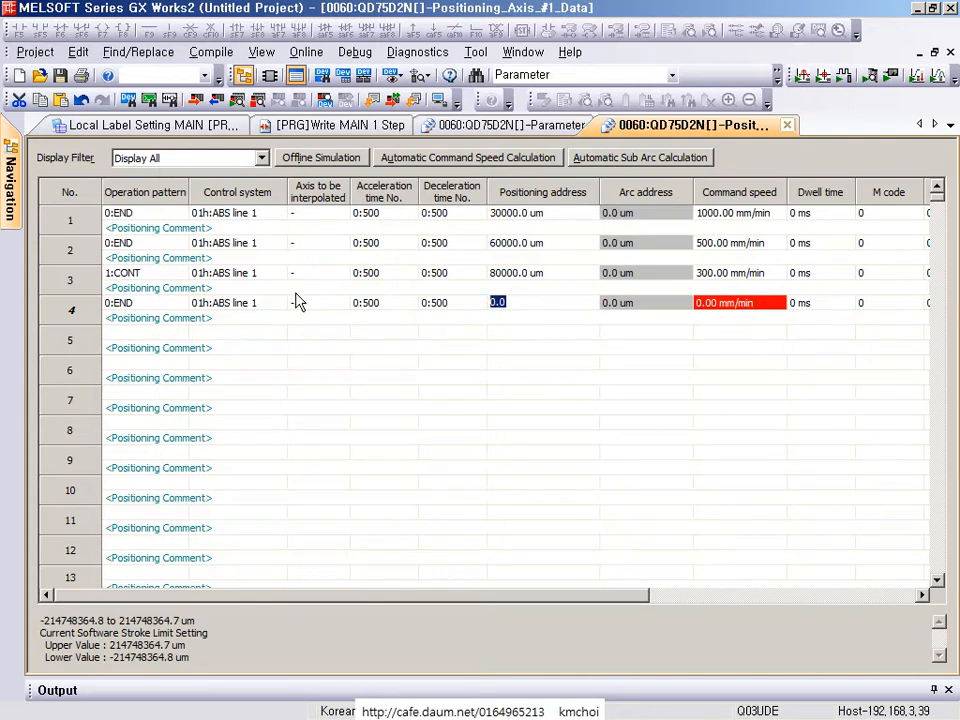
text(100000)
key(Return)
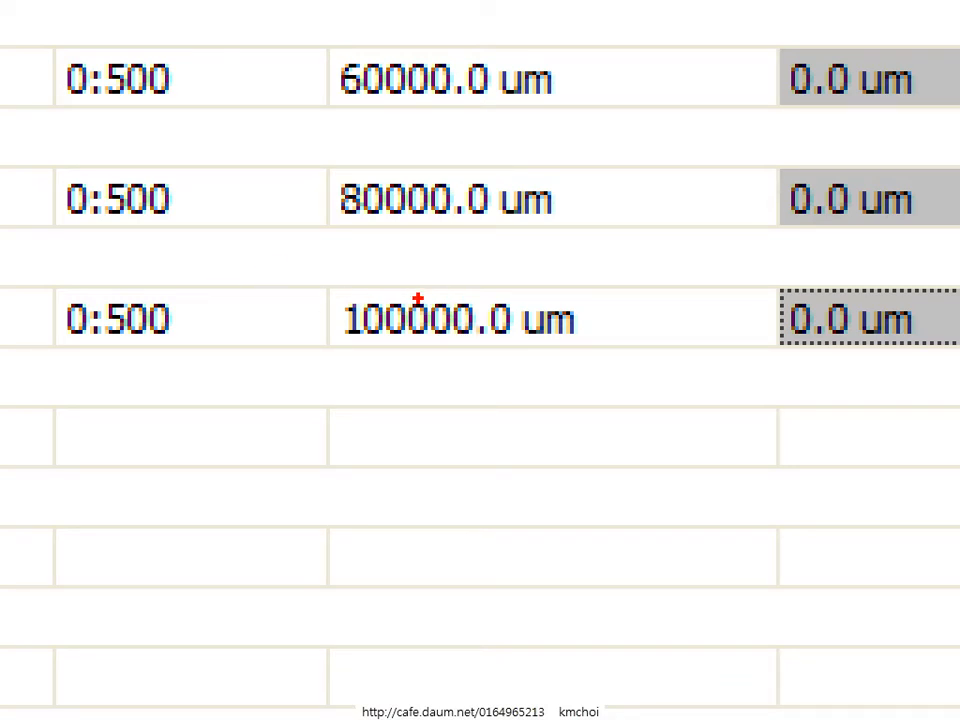
drag(415, 318, 514, 317)
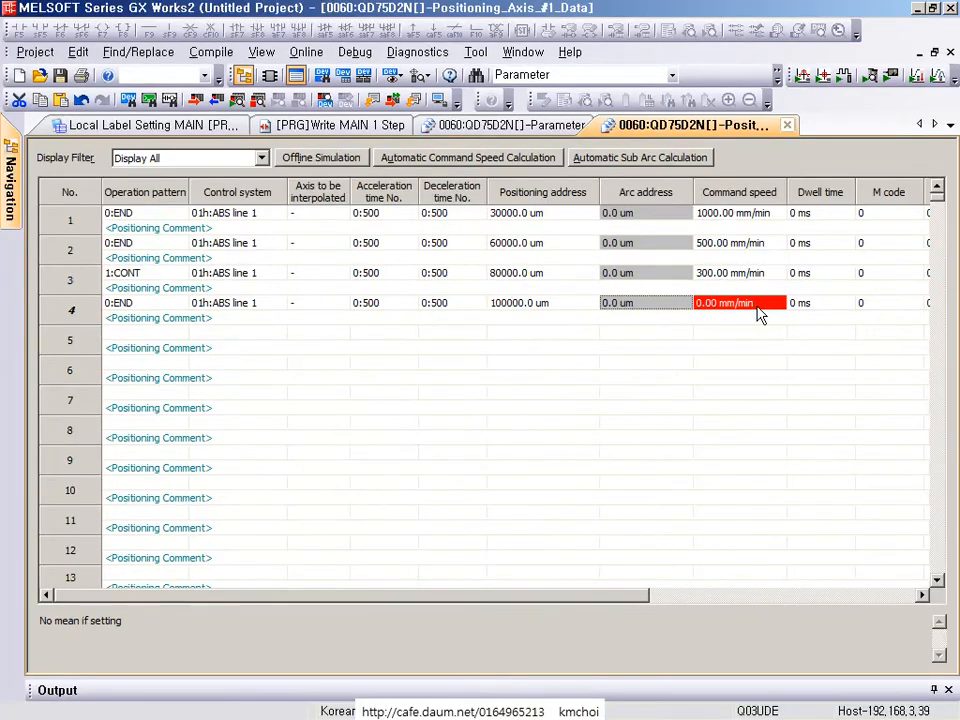
- Set the command speed of positioning data No. 4 to 800 mm/min
double_click(760, 302)
double_click(760, 302)
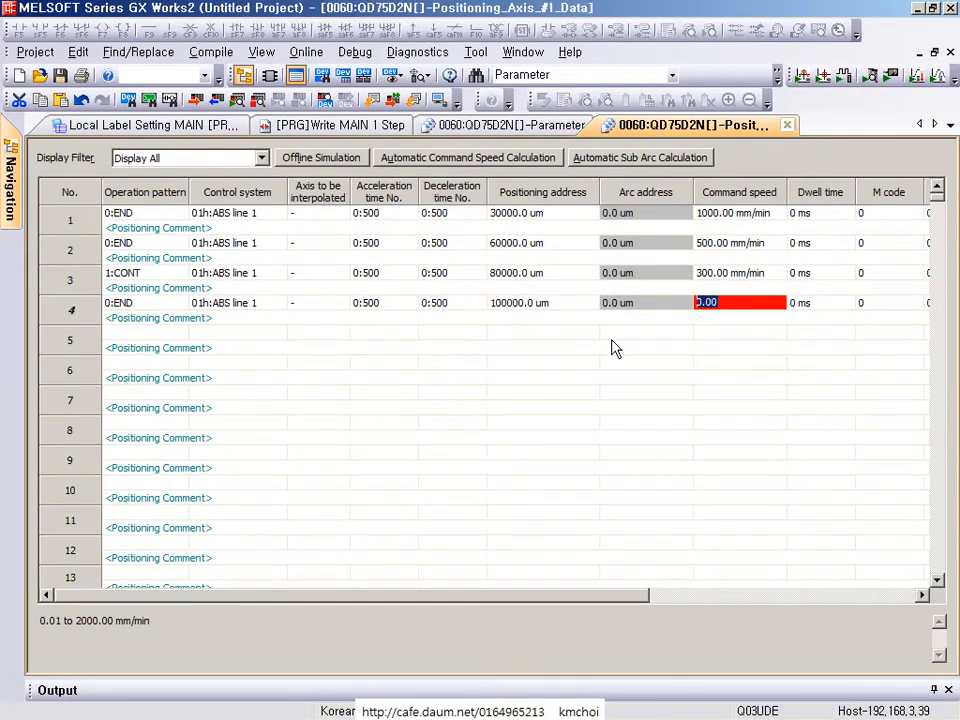
text(800)
key(Return)
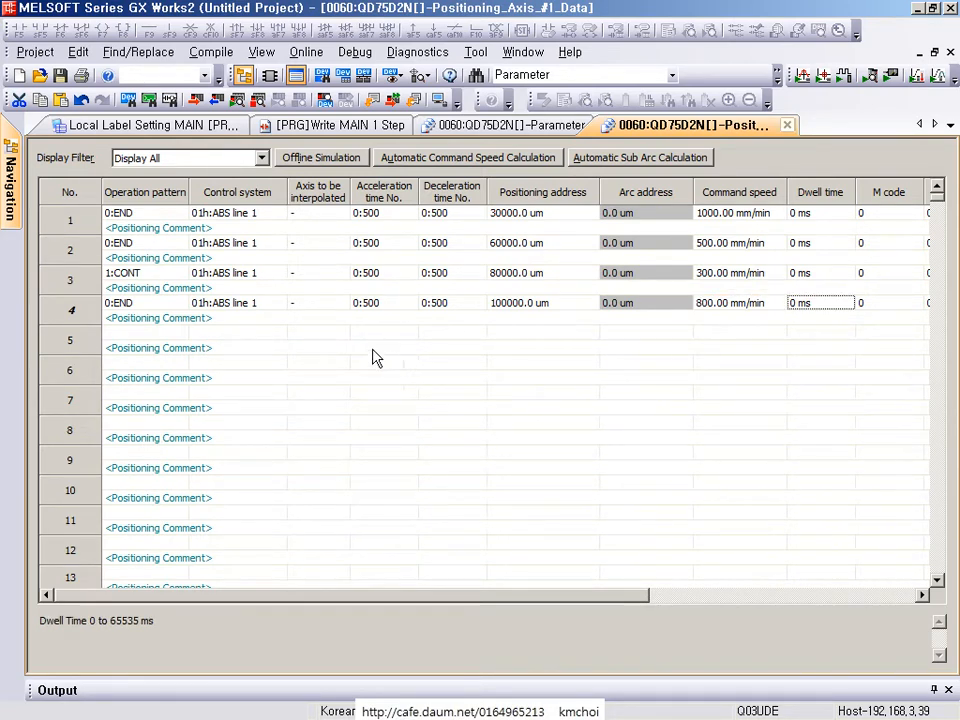
- Set the operation pattern of positioning data No. 5 to 3:LOCATION
double_click(143, 333)
click(139, 350)
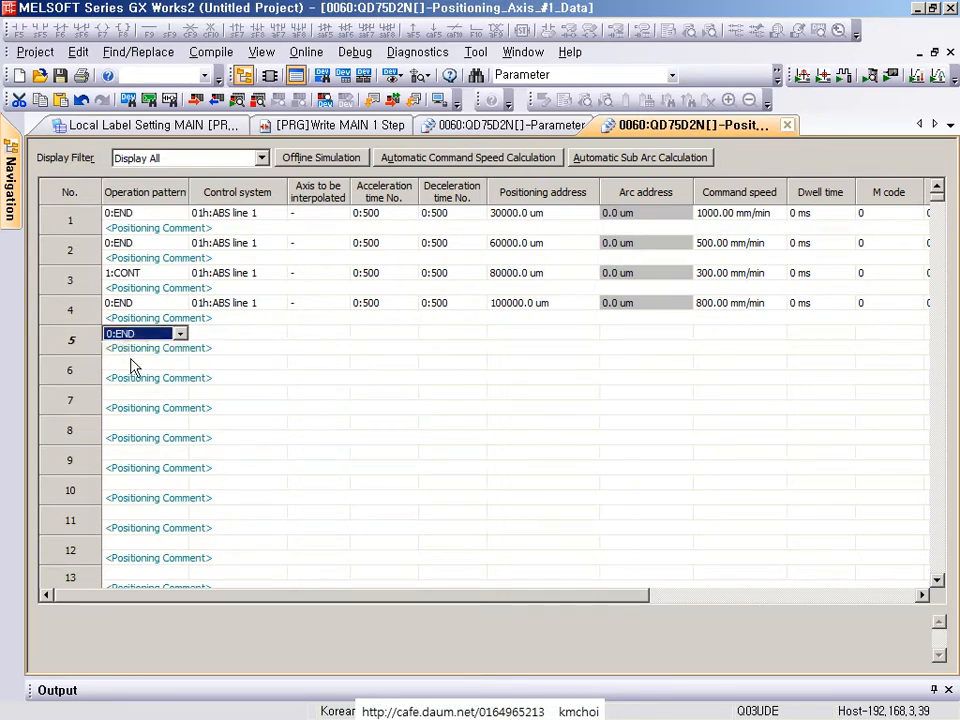
click(146, 336)
click(143, 375)
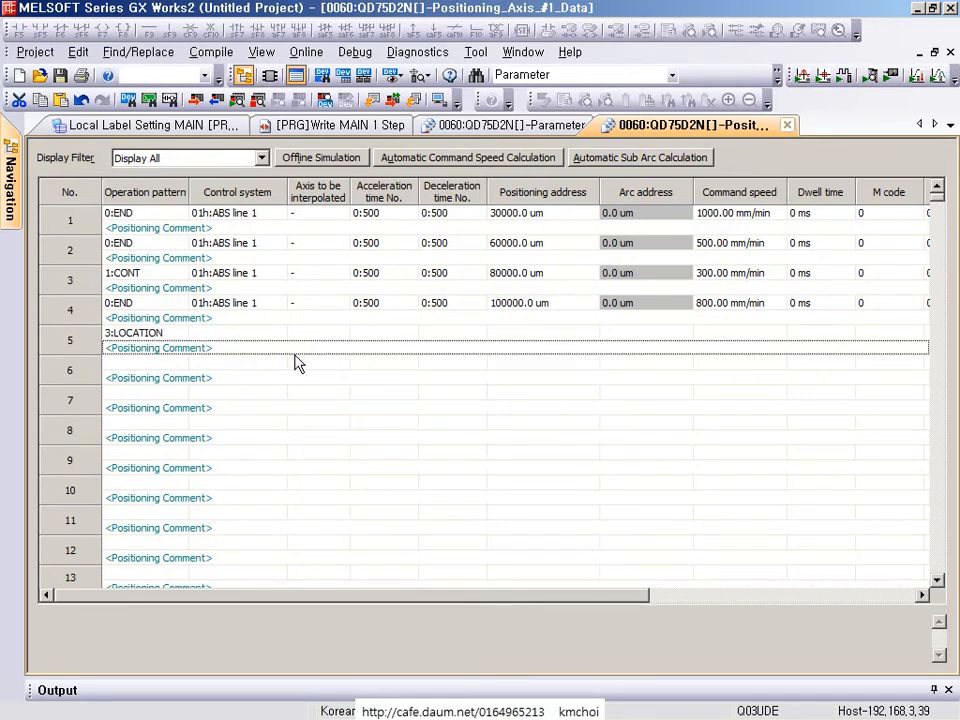
click(178, 336)
click(179, 334)
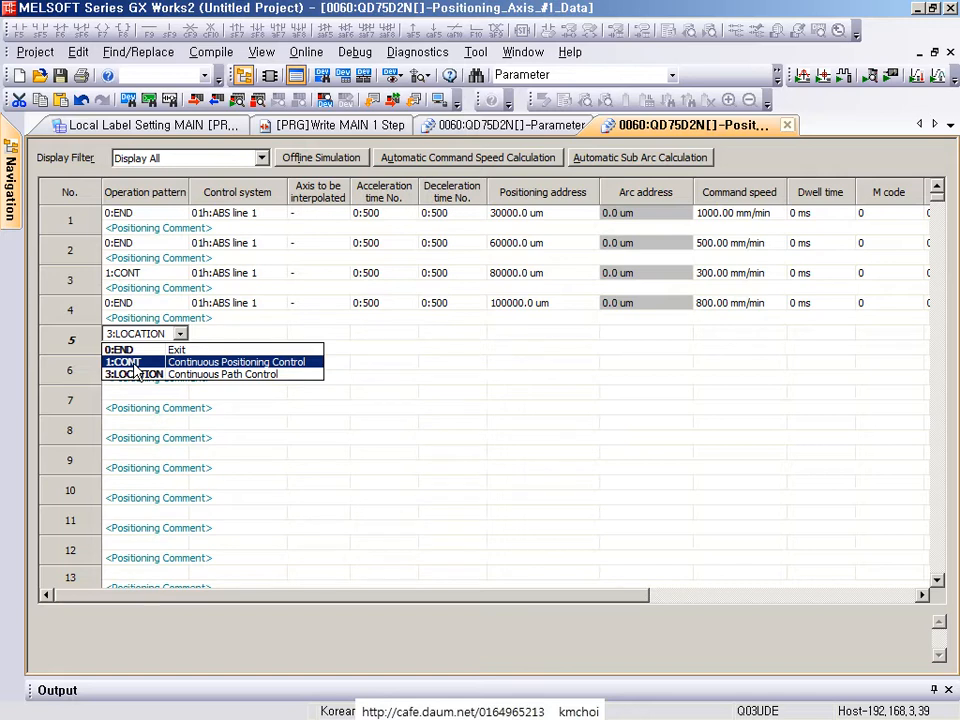
click(231, 331)
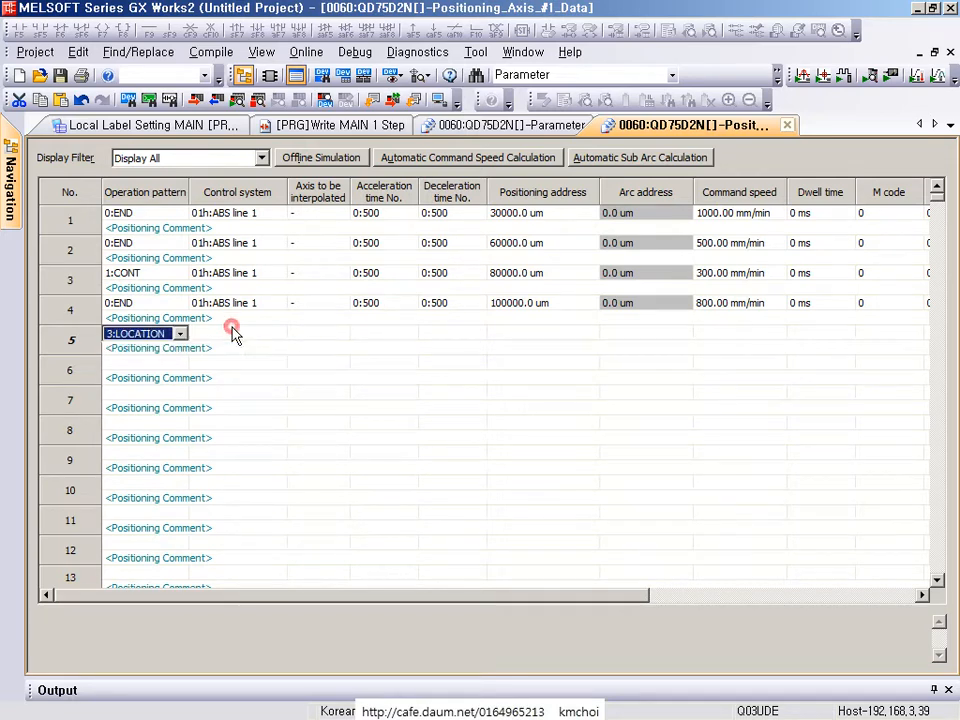
click(166, 332)
click(223, 326)
click(168, 338)
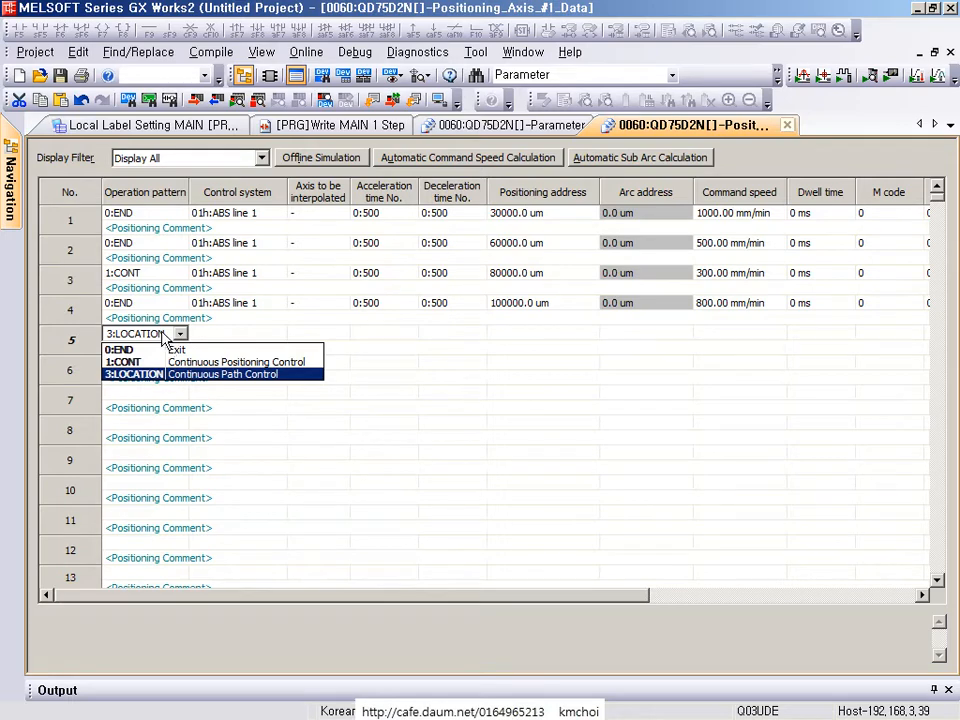
click(229, 340)
click(270, 333)
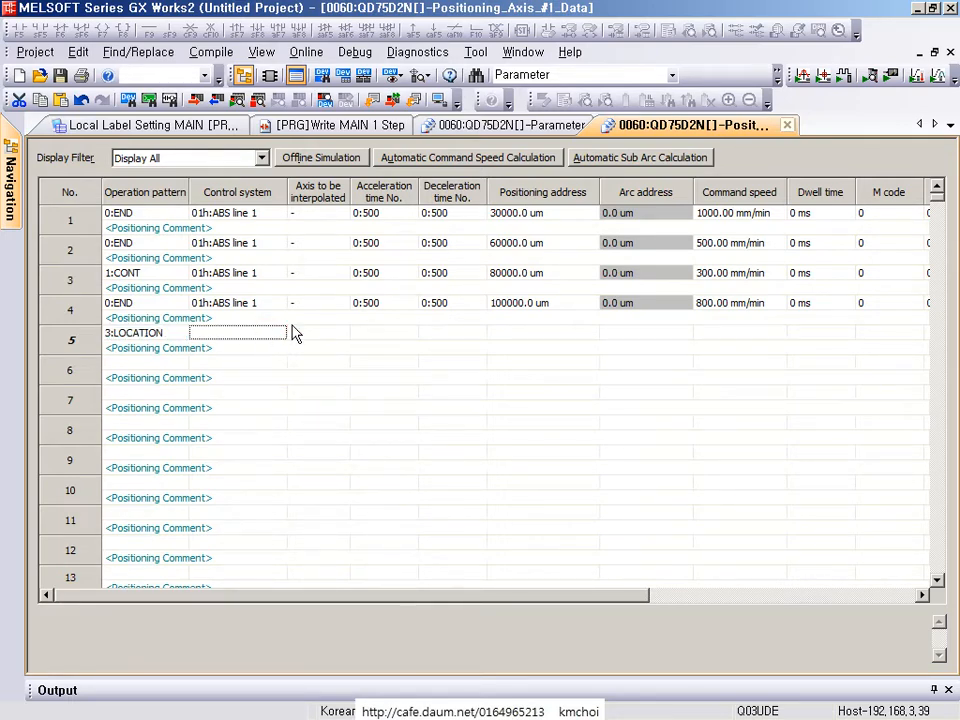
click(366, 320)
- For positioning data No. 5, set the operation pattern to 0:END and the control system to 01h:ABS line 1
click(247, 333)
click(183, 336)
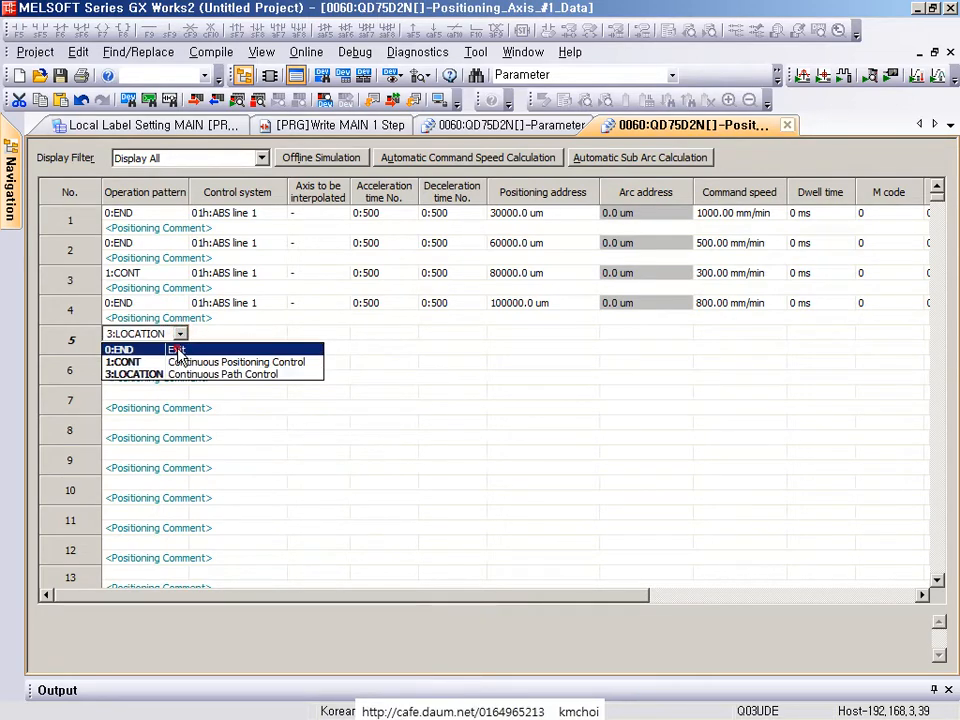
click(272, 351)
click(240, 338)
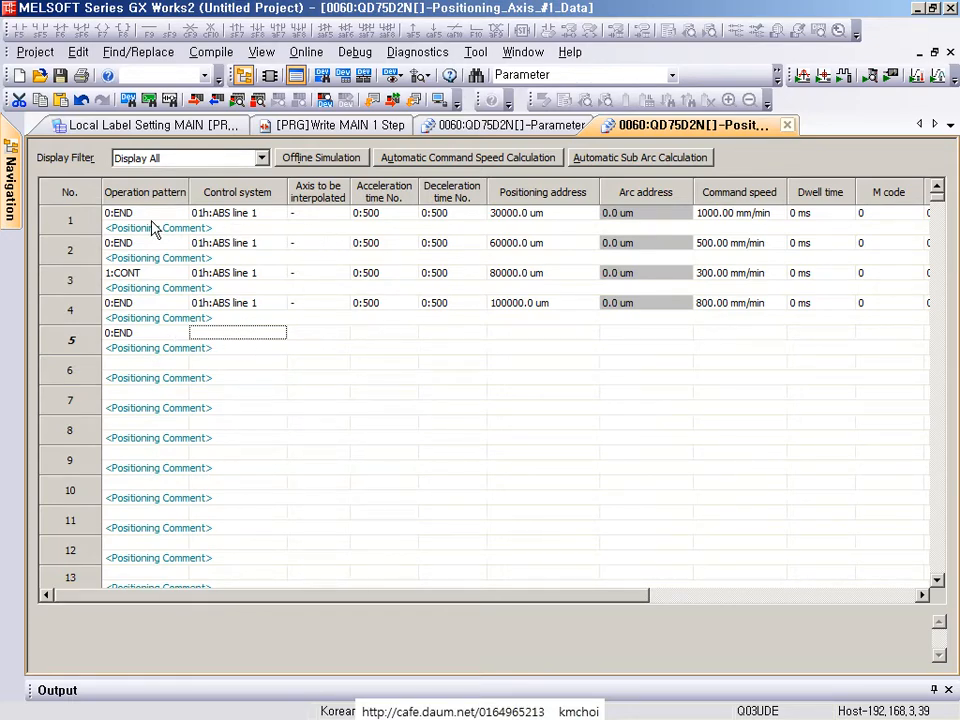
click(242, 338)
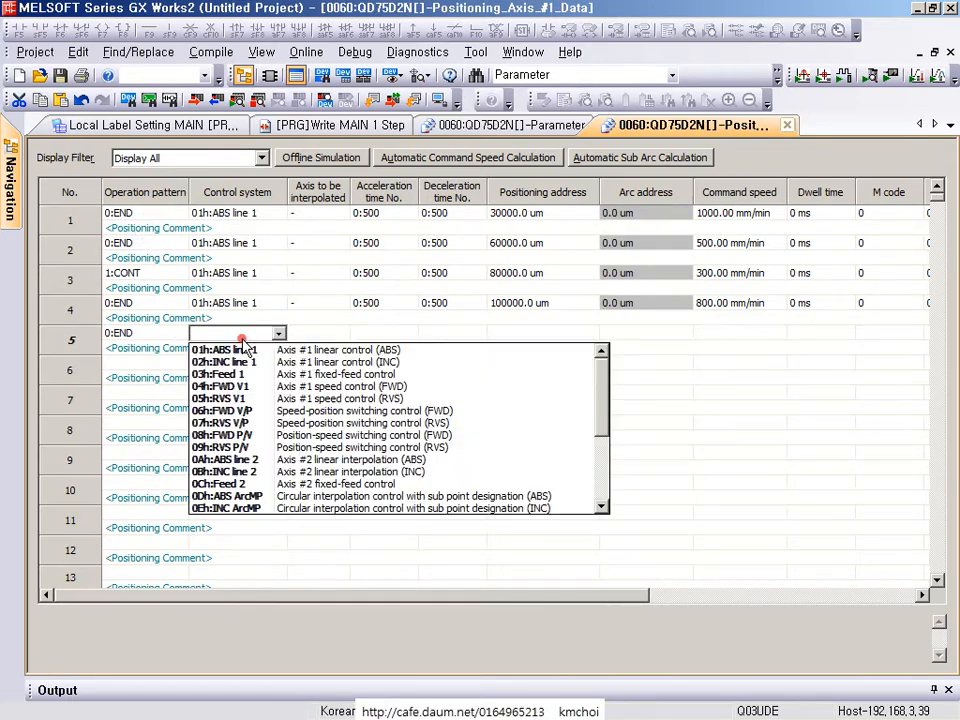
click(241, 349)
click(369, 334)
- Set the positioning address of positioning data No. 5 to 10000 um
click(574, 332)
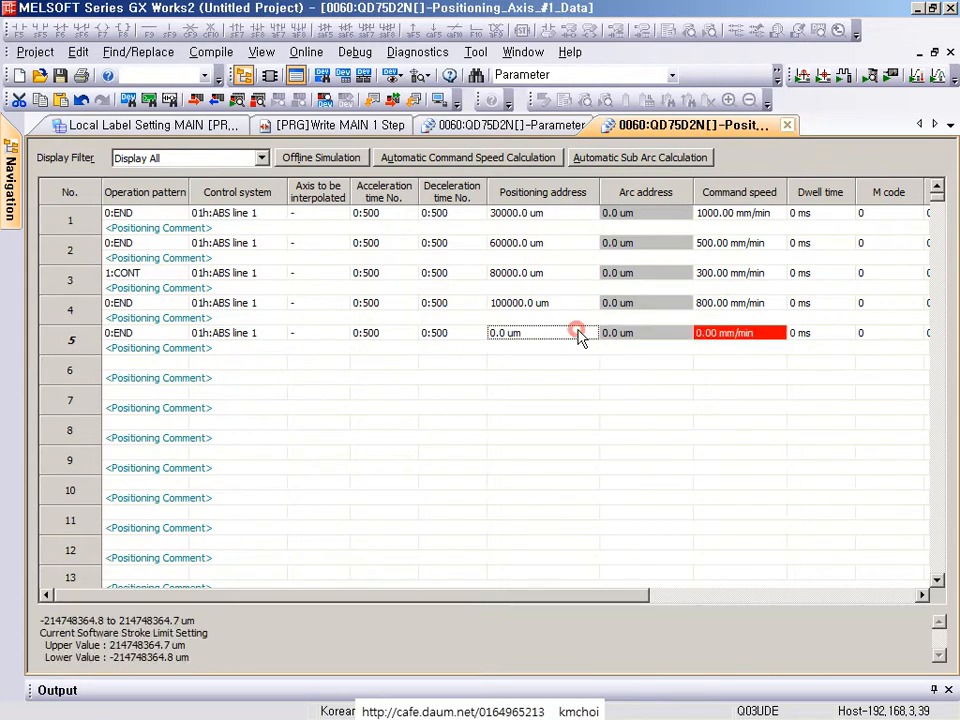
click(516, 332)
text(10000)
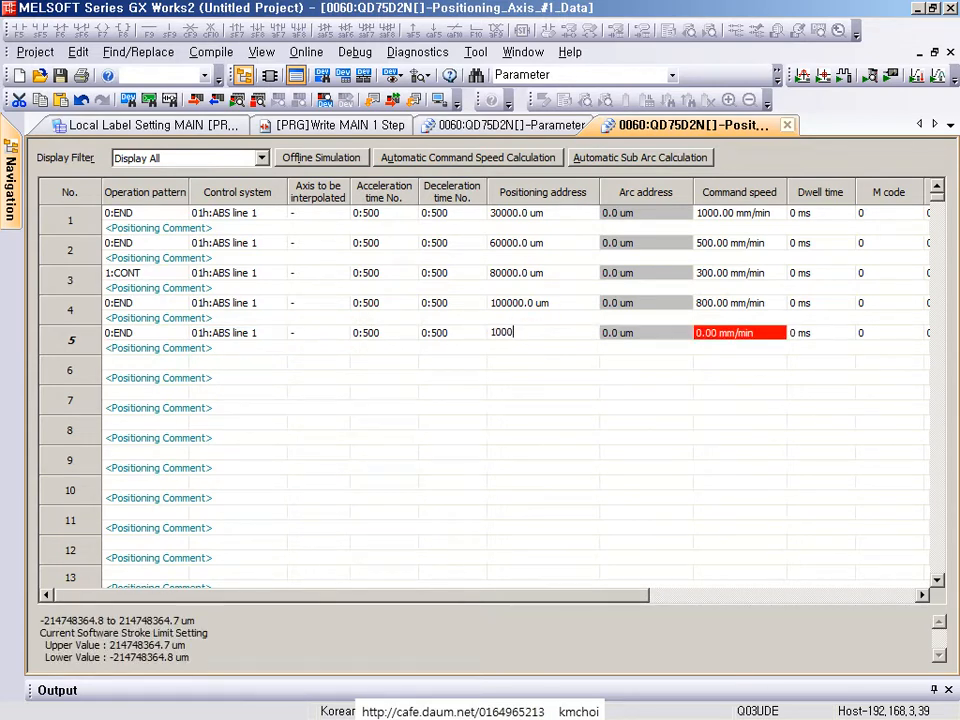
key(Return)
- Set the command speed of positioning data No. 5 to 1000 mm/min
click(702, 337)
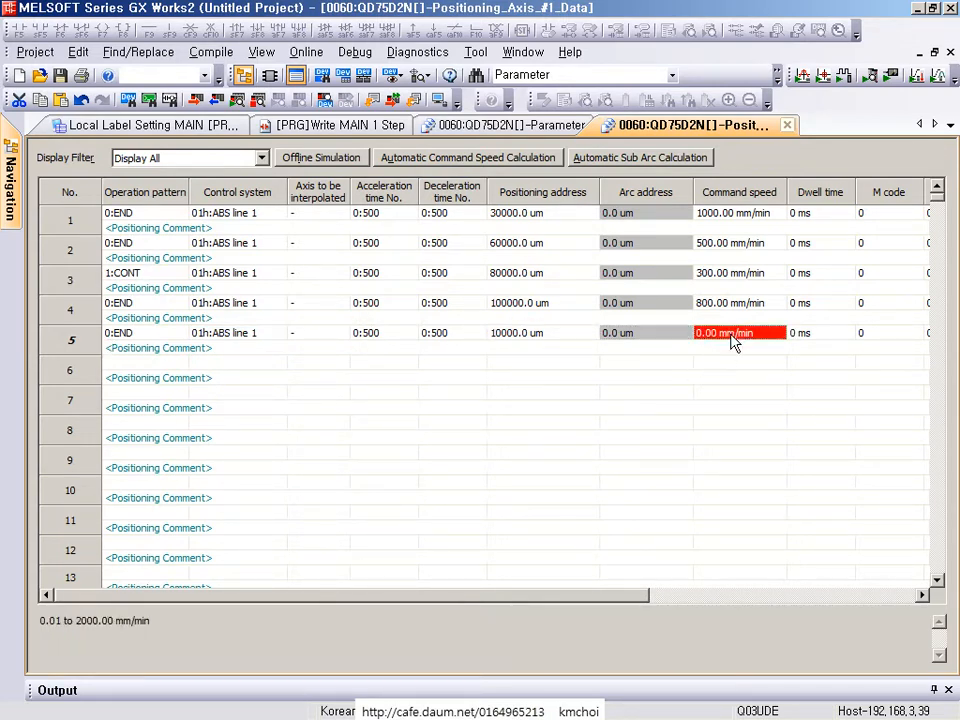
text(1000)
key(Return)
key(Left)
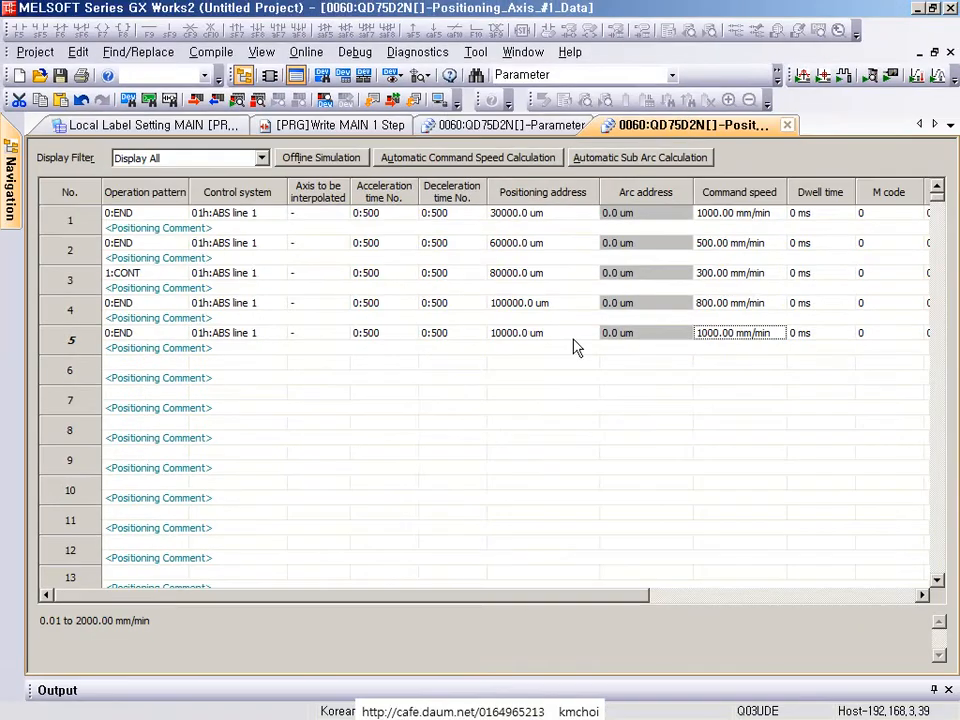
- Set the positioning address of positioning data No. 5 to 0 um
click(588, 334)
double_click(565, 333)
drag(561, 330, 304, 328)
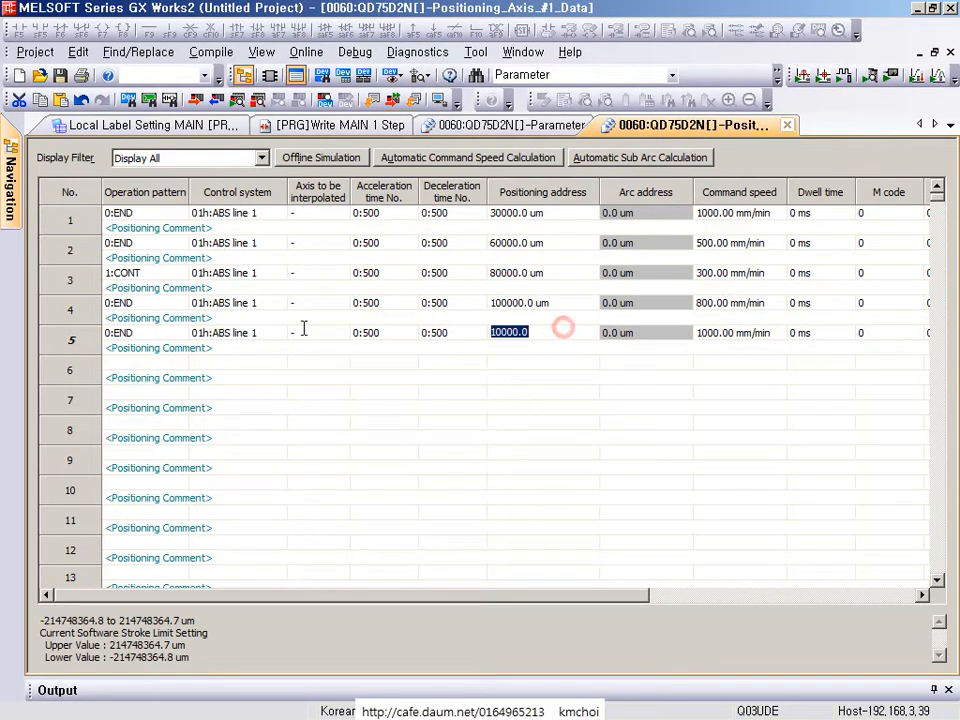
text(0)
click(306, 336)
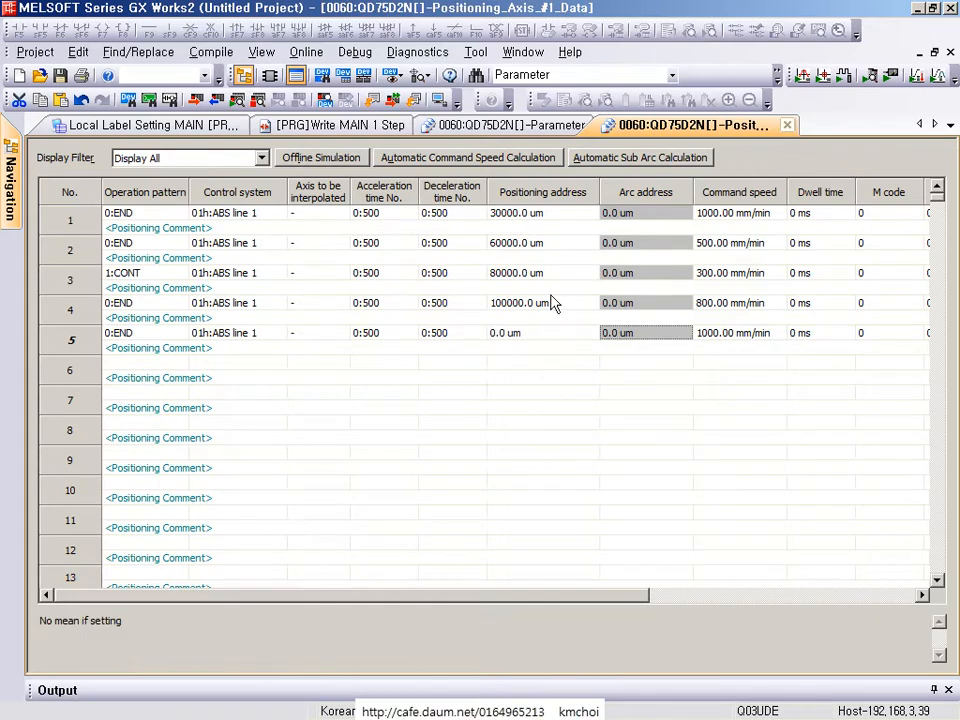
click(530, 333)
drag(464, 301, 551, 366)
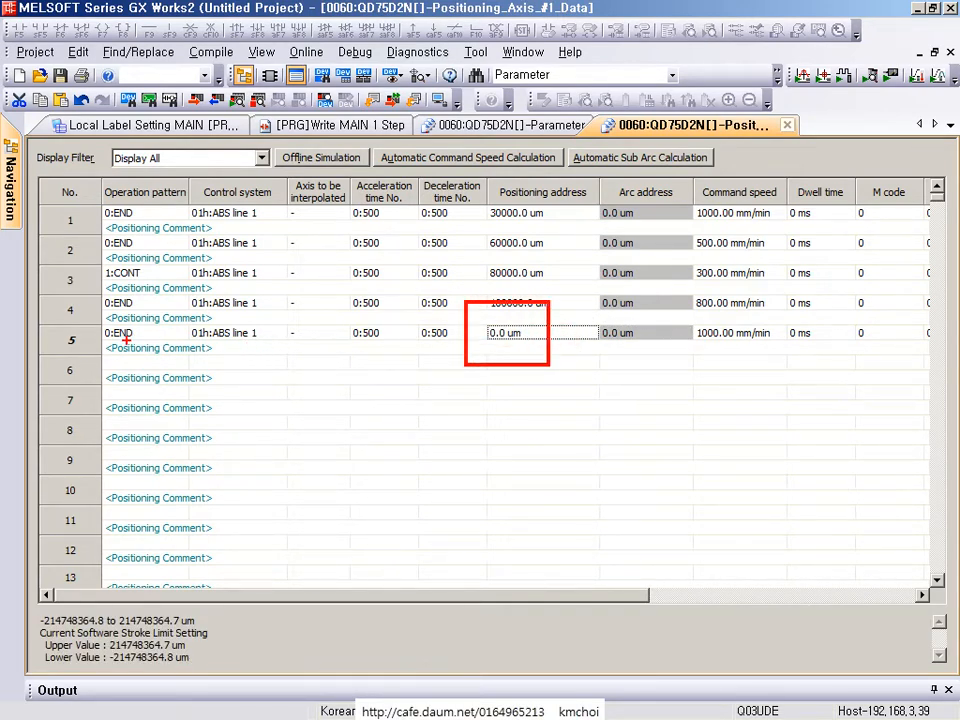
drag(104, 350, 160, 358)
drag(466, 313, 455, 336)
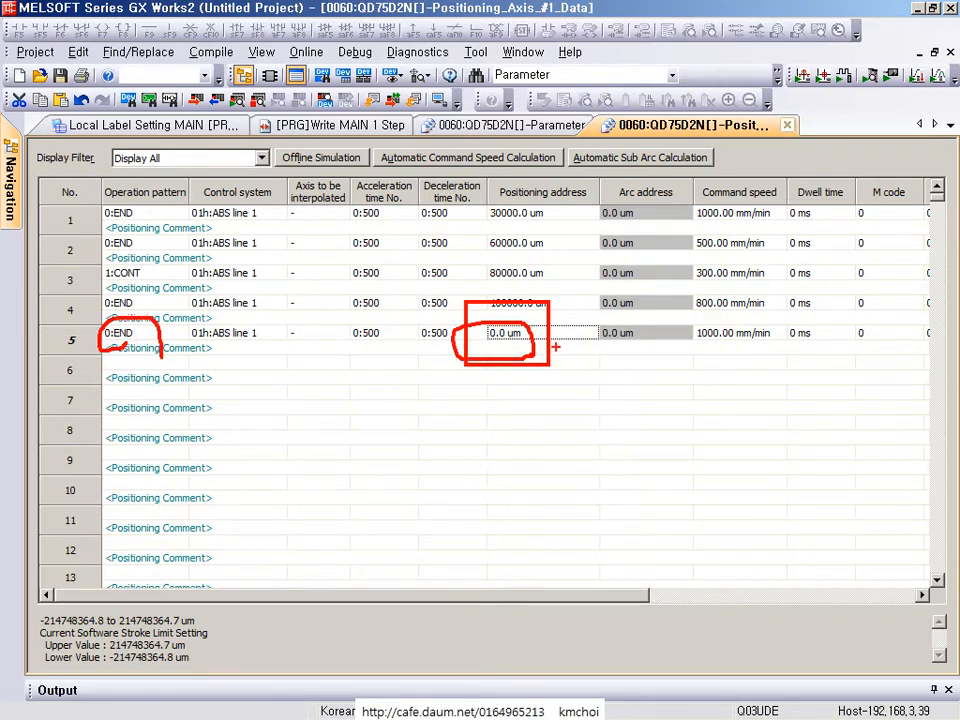
key(Escape)
- For positioning data No. 6, set the operation pattern to 3:LOCATION and the control system to 01h:ABS line 1
click(141, 365)
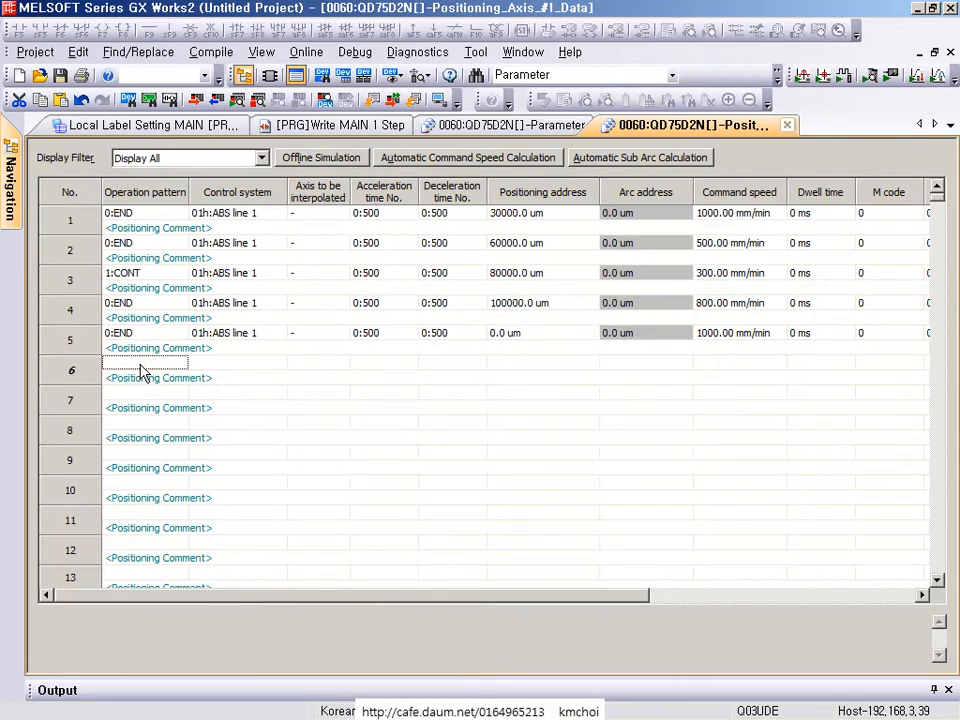
click(137, 362)
click(143, 405)
key(Return)
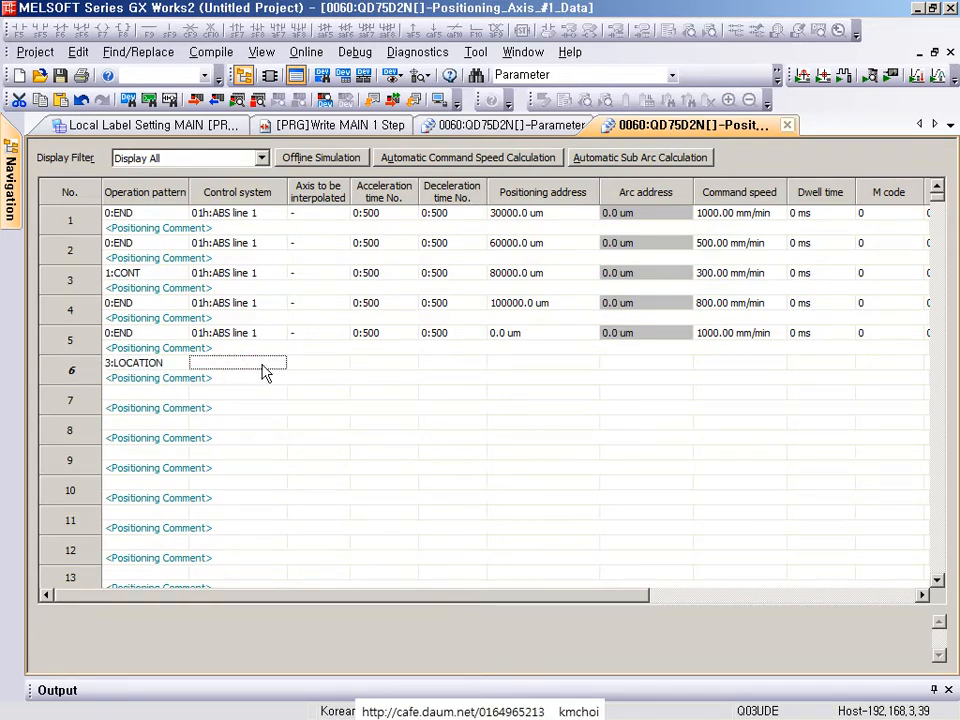
click(262, 366)
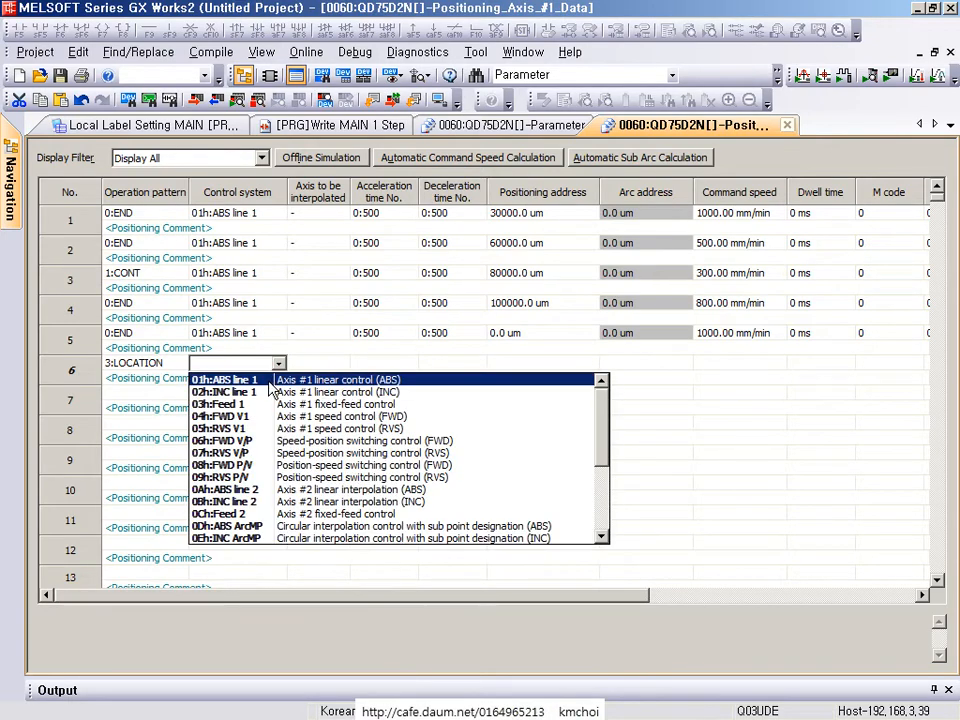
click(270, 383)
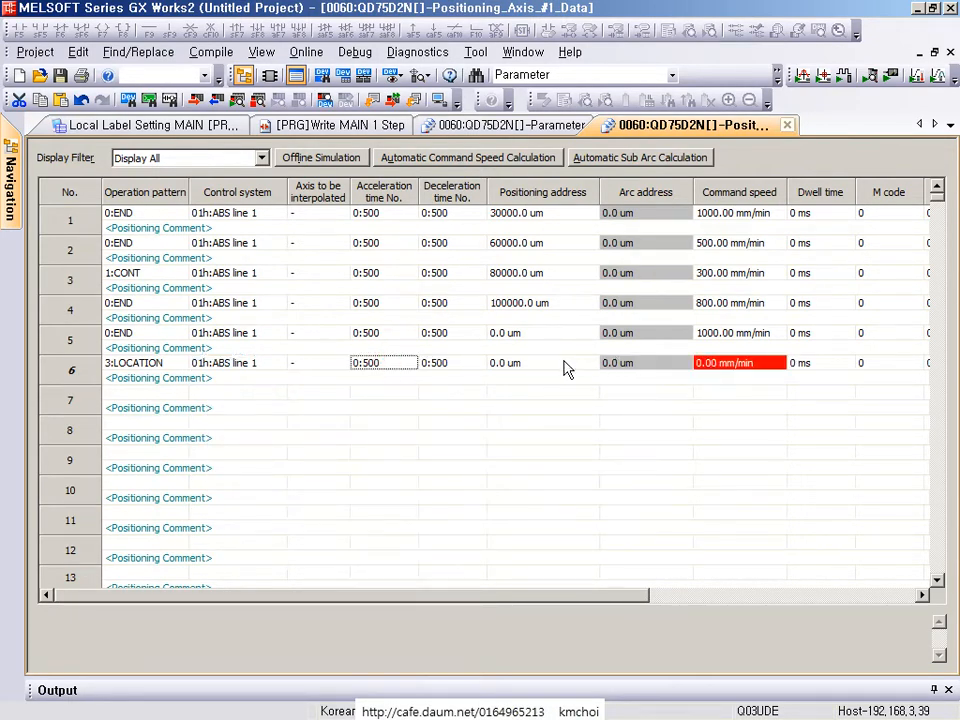
- Set the positioning address of positioning data No. 6 to 20000 um
double_click(541, 361)
drag(541, 361, 277, 369)
text(20)
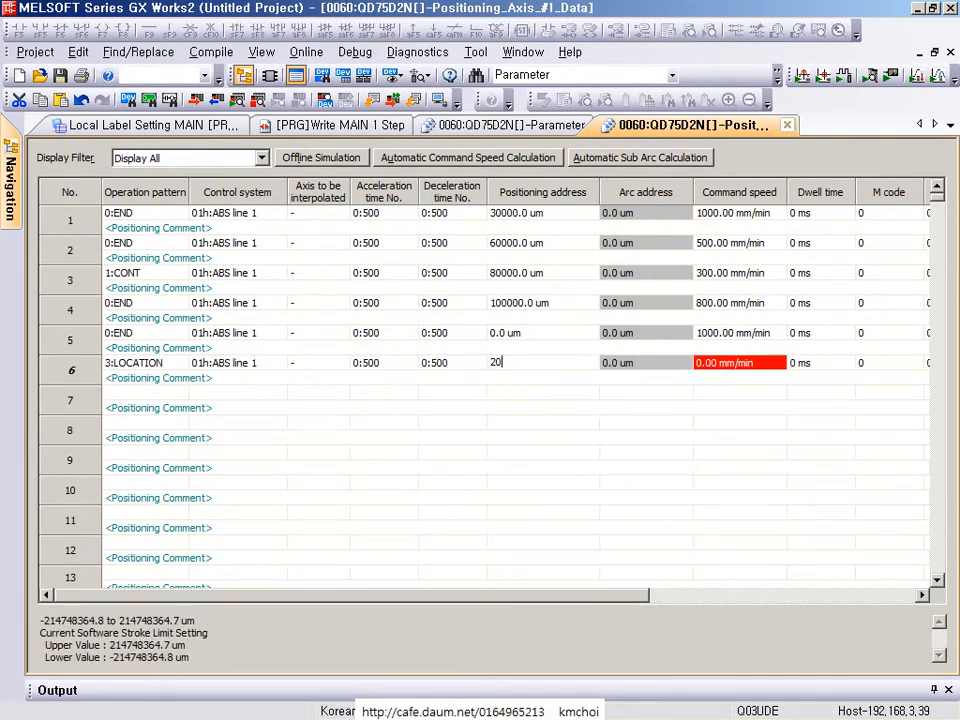
text(000)
key(Return)
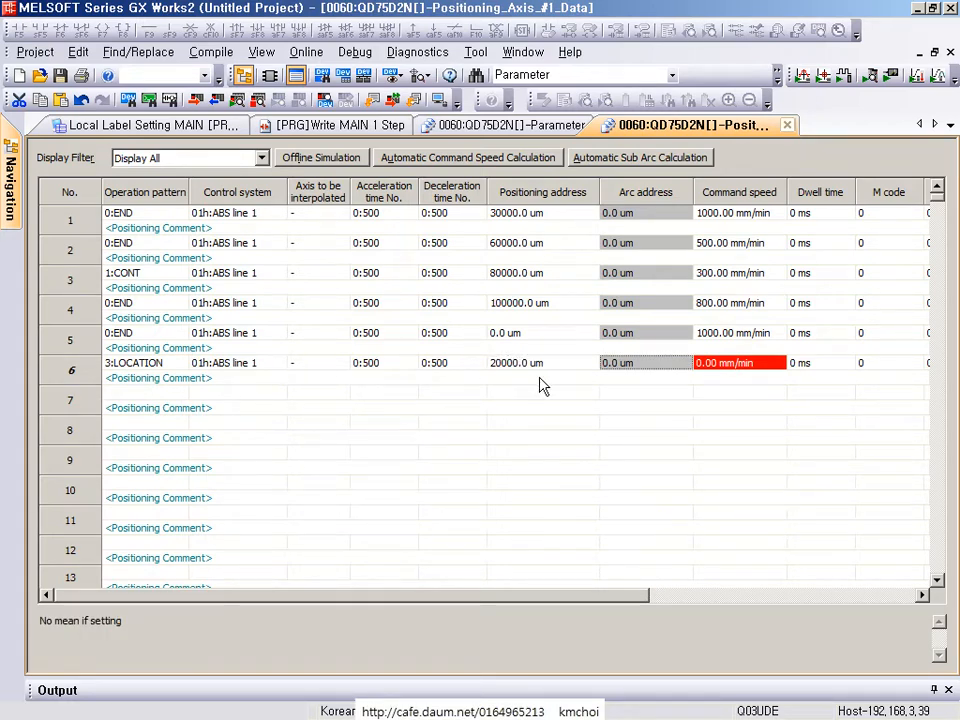
- Set the command speed of positioning data No. 6 to 1000 mm/min
click(740, 366)
double_click(740, 368)
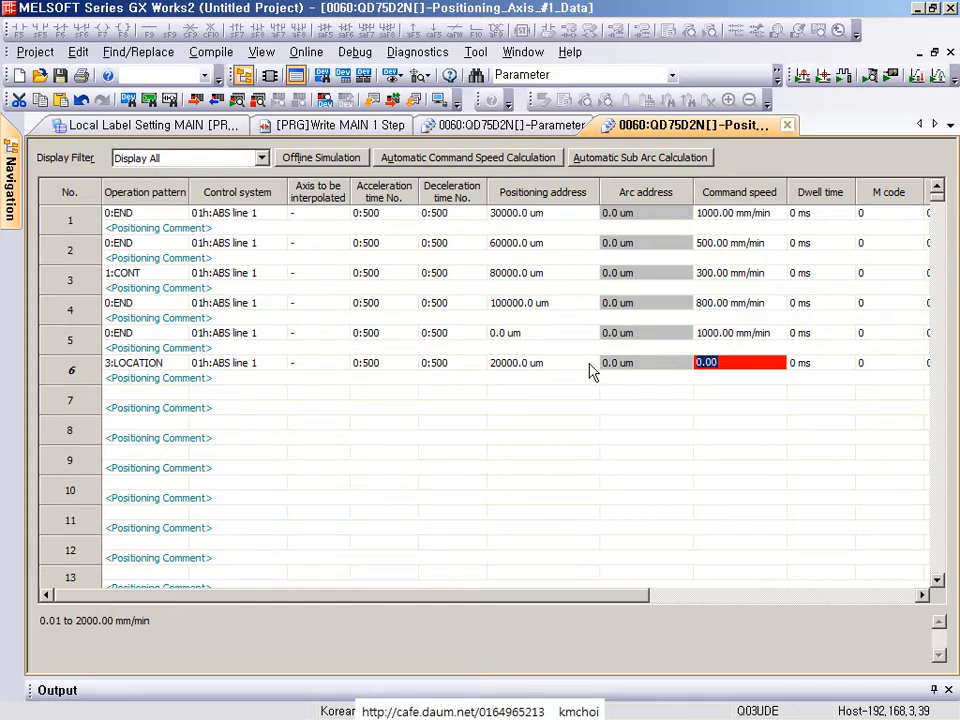
text(1000)
key(Return)
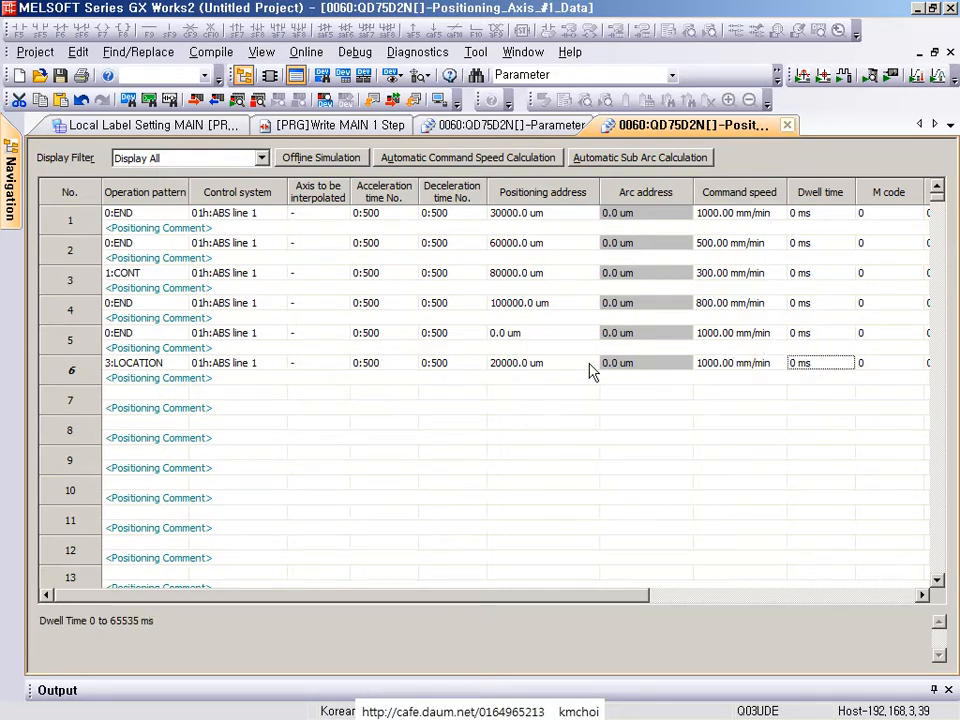
- For positioning data No. 7, set the operation pattern to 0:END and the control system to 01h:ABS line 1
double_click(133, 394)
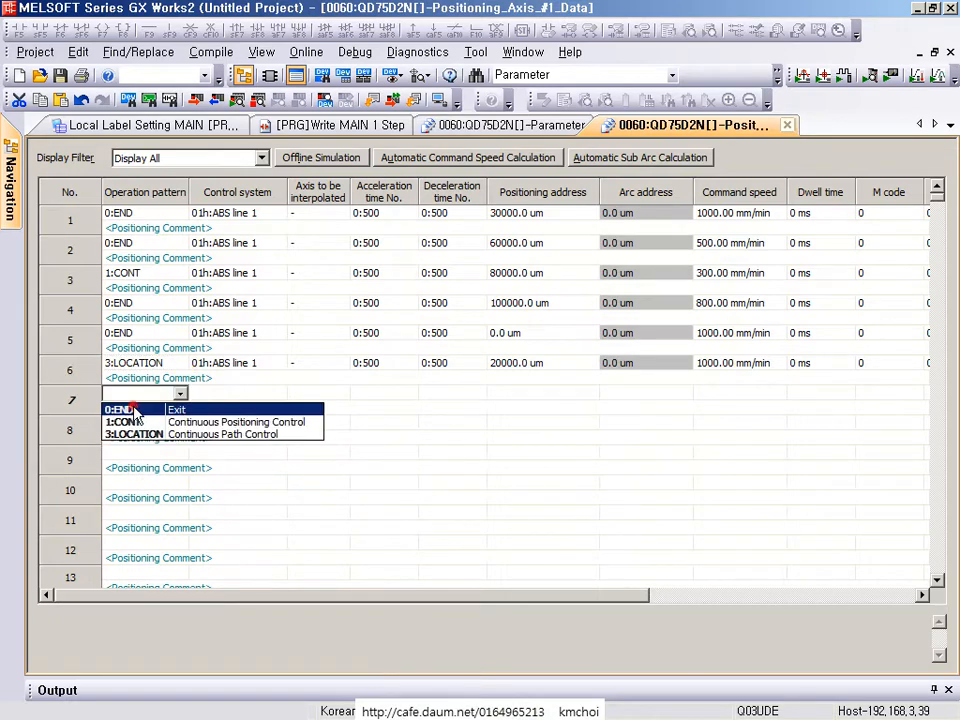
click(135, 410)
double_click(227, 392)
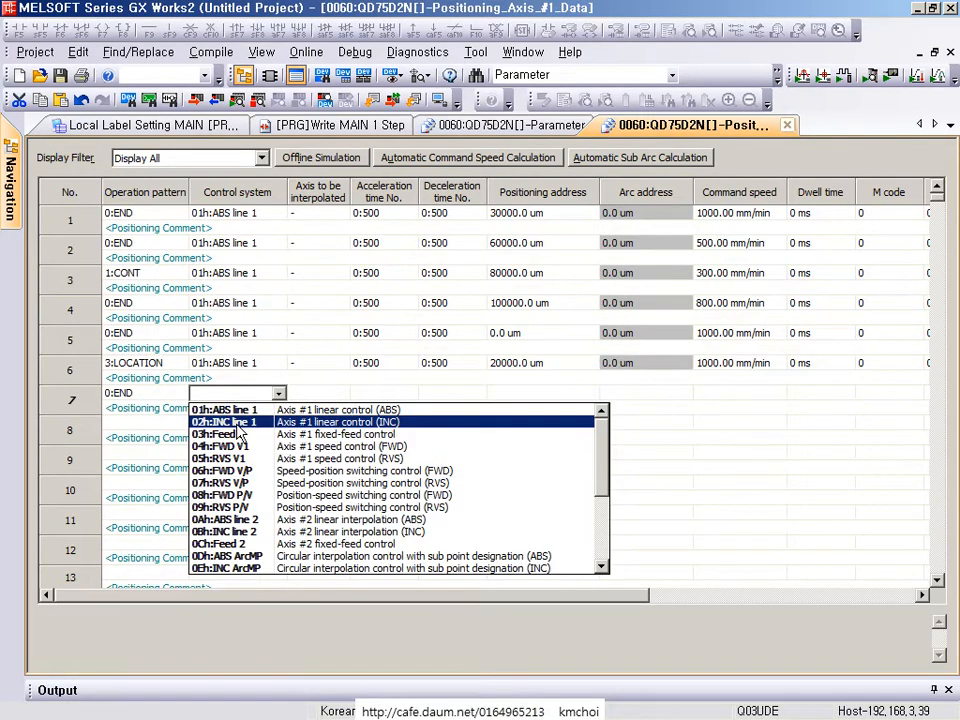
click(224, 410)
- Set the positioning address of positioning data No. 7 to 50000 um
click(549, 394)
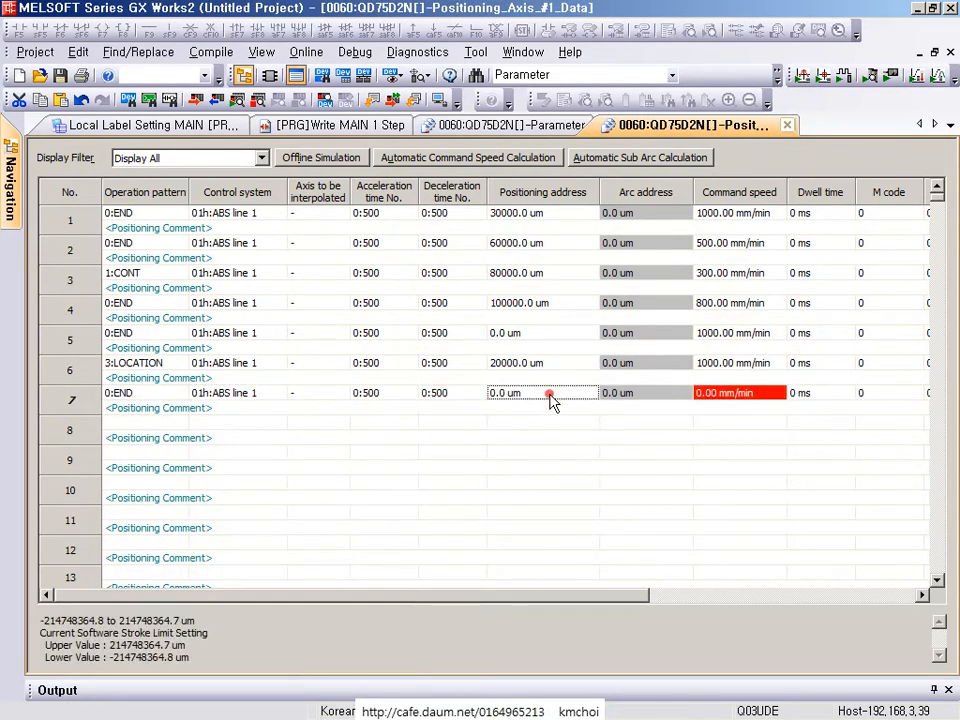
click(549, 394)
text(50000)
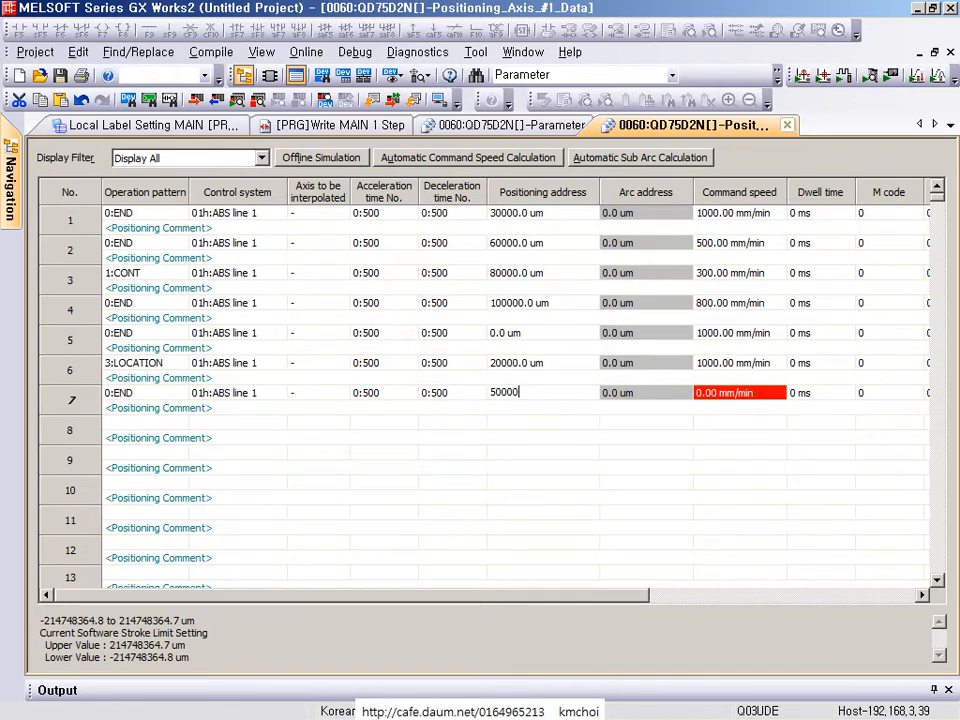
click(298, 390)
- Set the command speed of positioning data No. 7 to 1000 mm/min
click(709, 400)
click(771, 395)
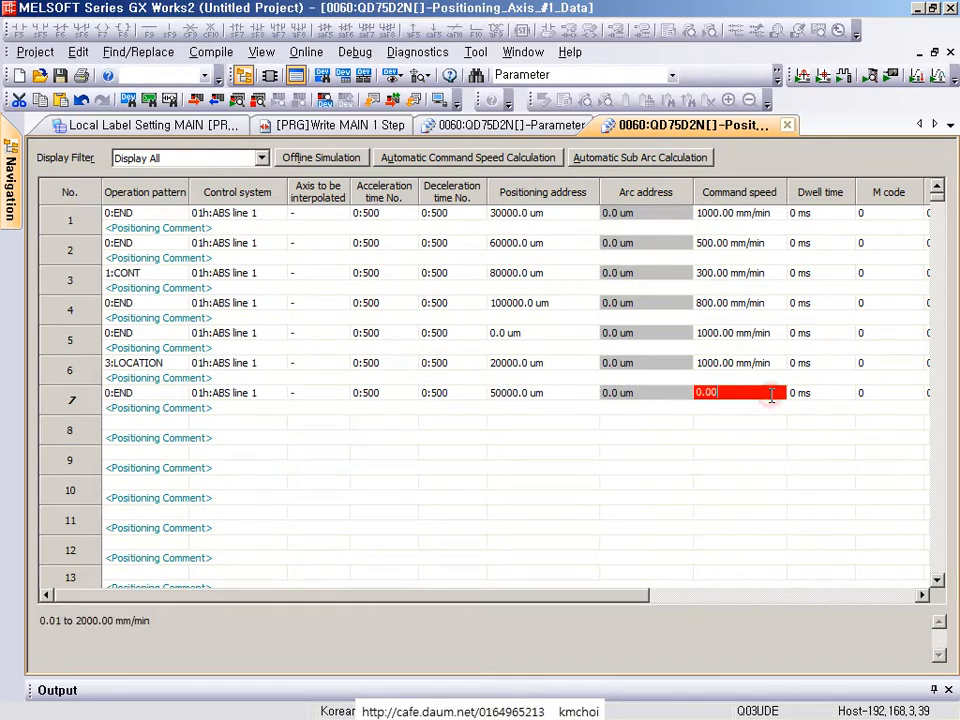
double_click(771, 395)
text(1000)
key(Return)
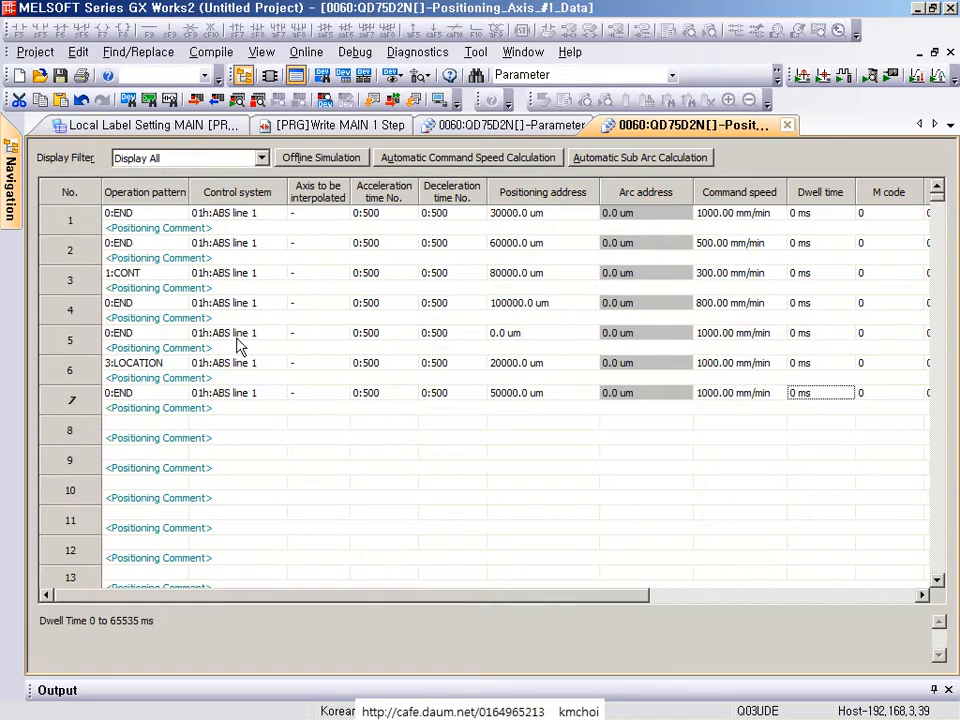
key(ctrl+2)
drag(101, 261, 163, 291)
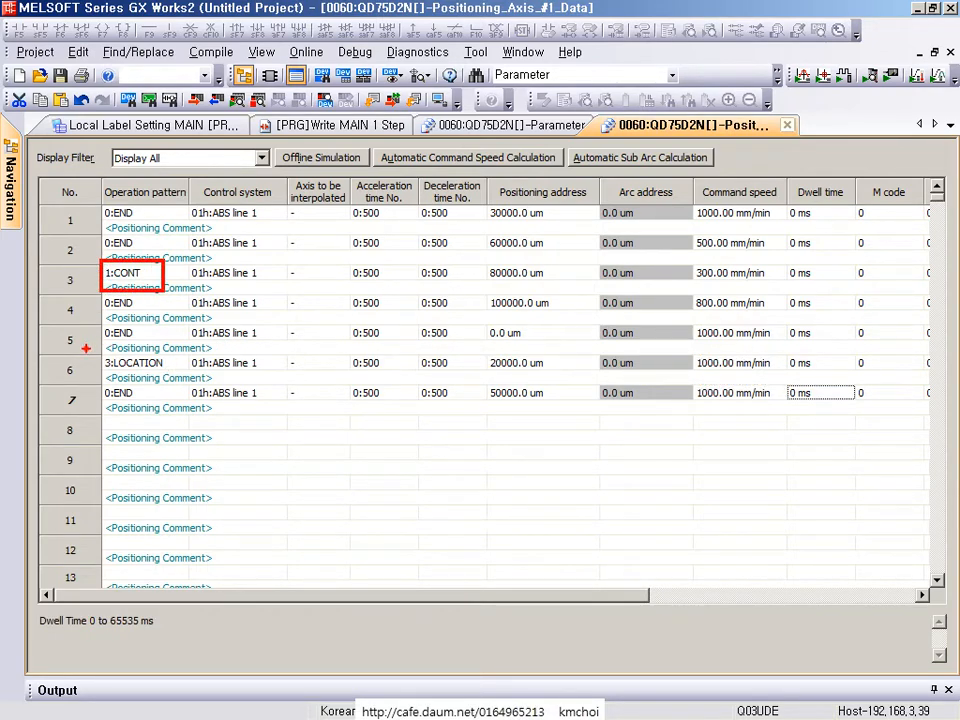
drag(86, 349, 173, 375)
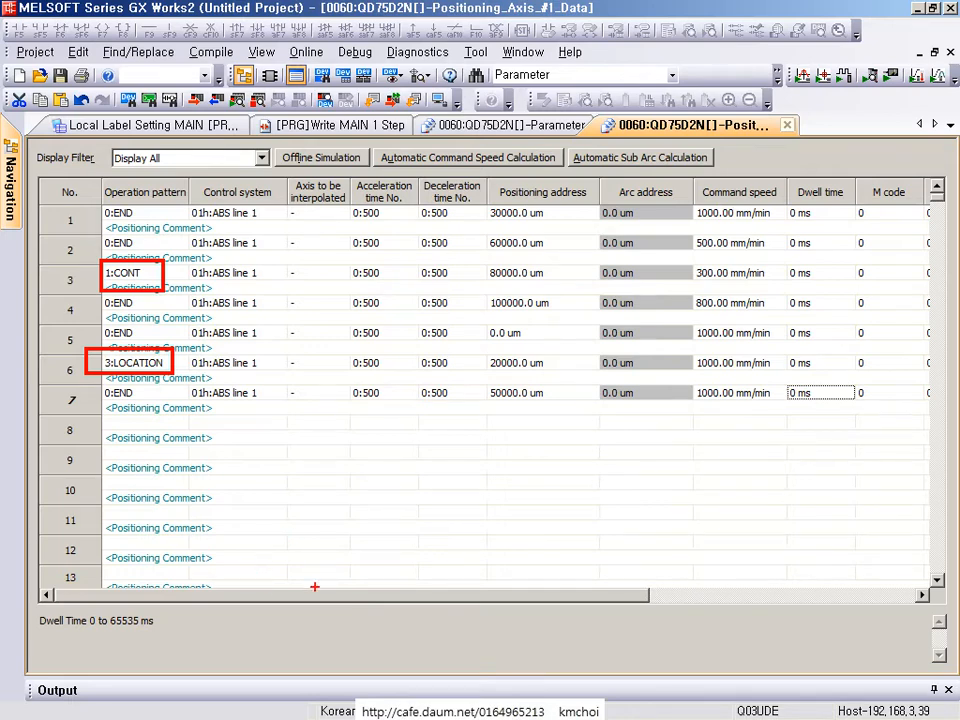
- For positioning data No. 8, set the operation pattern to 0:END and the control system to 02h:INC line 1
click(104, 430)
click(133, 441)
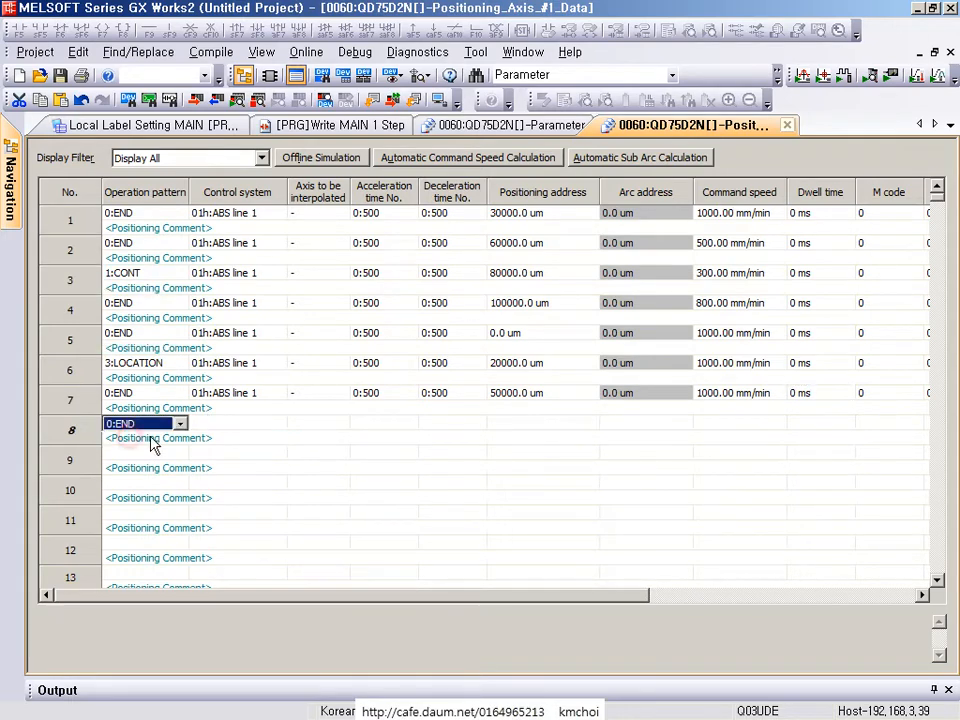
click(229, 428)
click(229, 428)
click(229, 452)
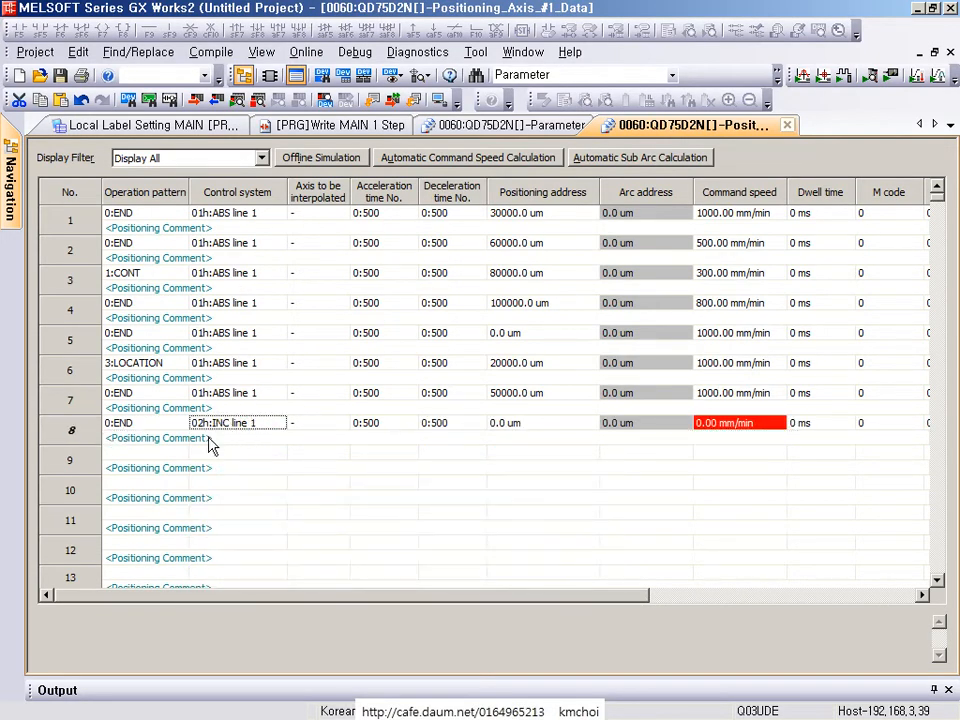
- Set the command speed of positioning data No. 8 to 500 mm/min
click(705, 425)
text(500)
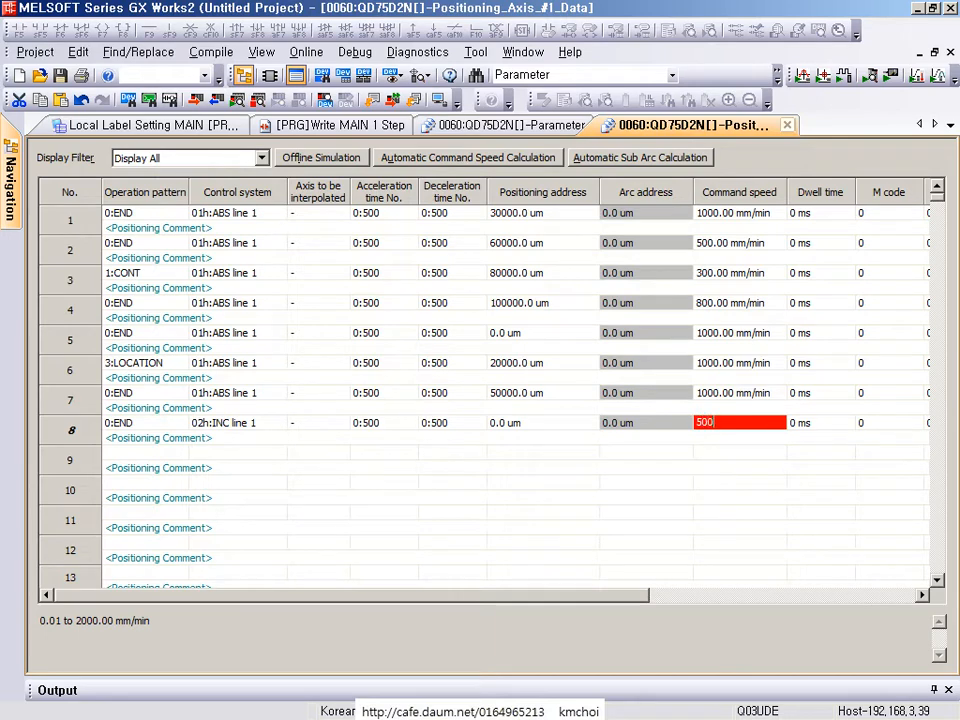
key(Return)
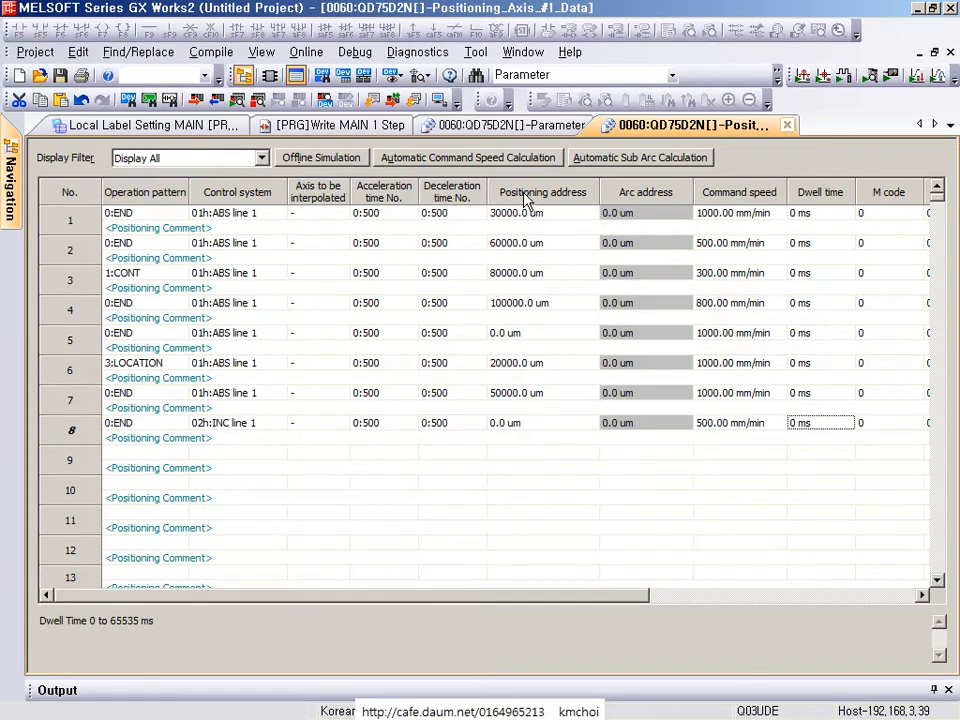
- Set the positioning address of positioning data No. 8 to 10000 um
click(535, 423)
drag(535, 424, 256, 404)
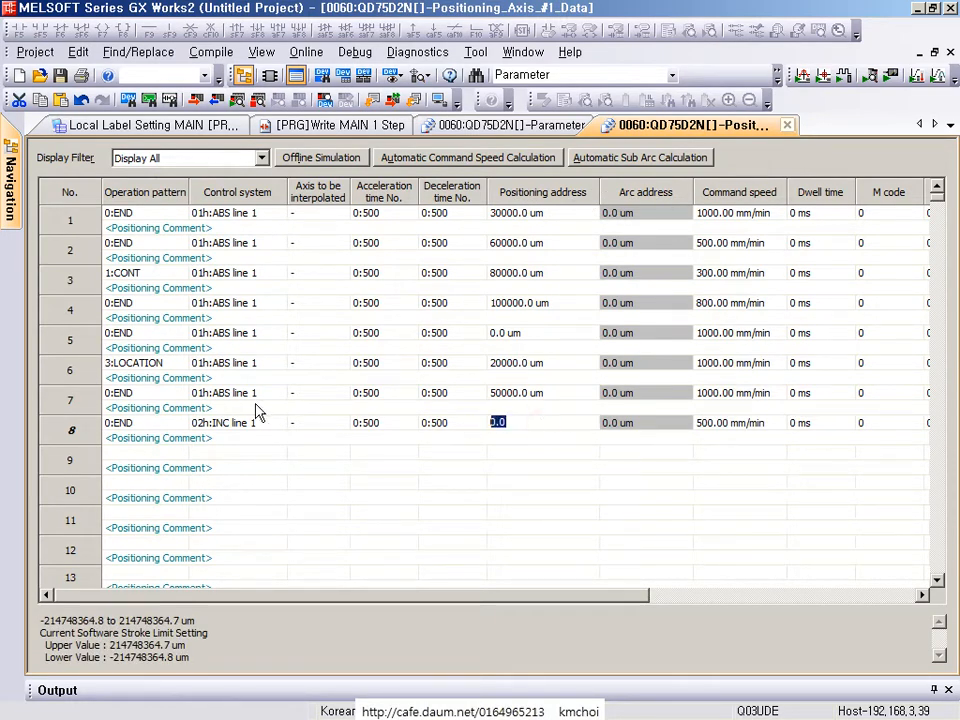
text(10000)
key(Return)
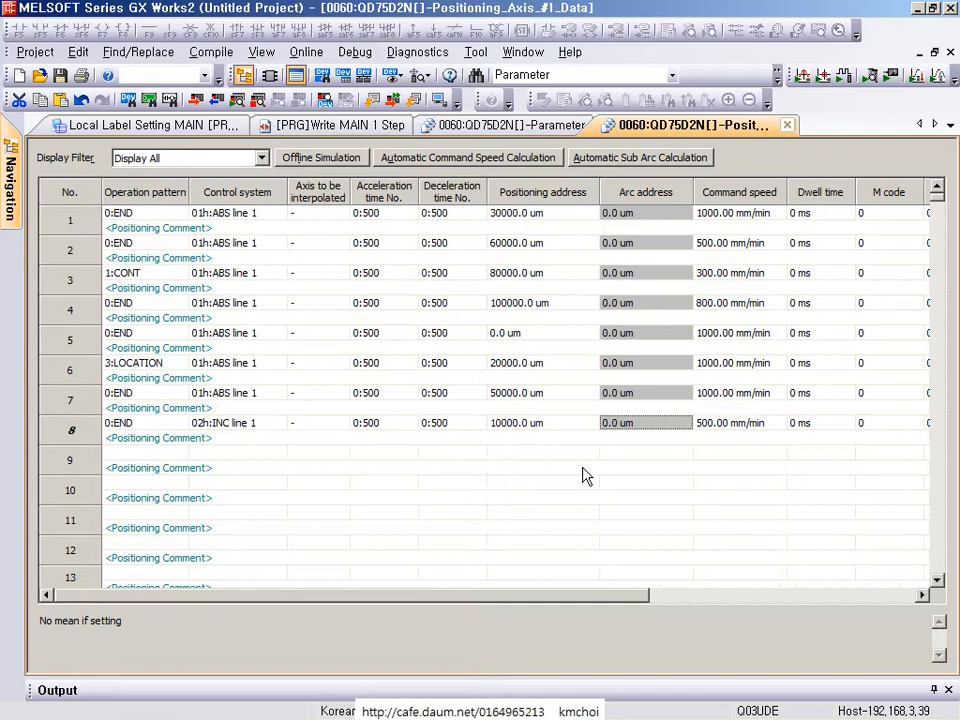
- Prepare a write to the PLC for intelligent function module 0060:QD75D2N, targeting Positioning Data, Parameter and Flash ROM Write
click(306, 52)
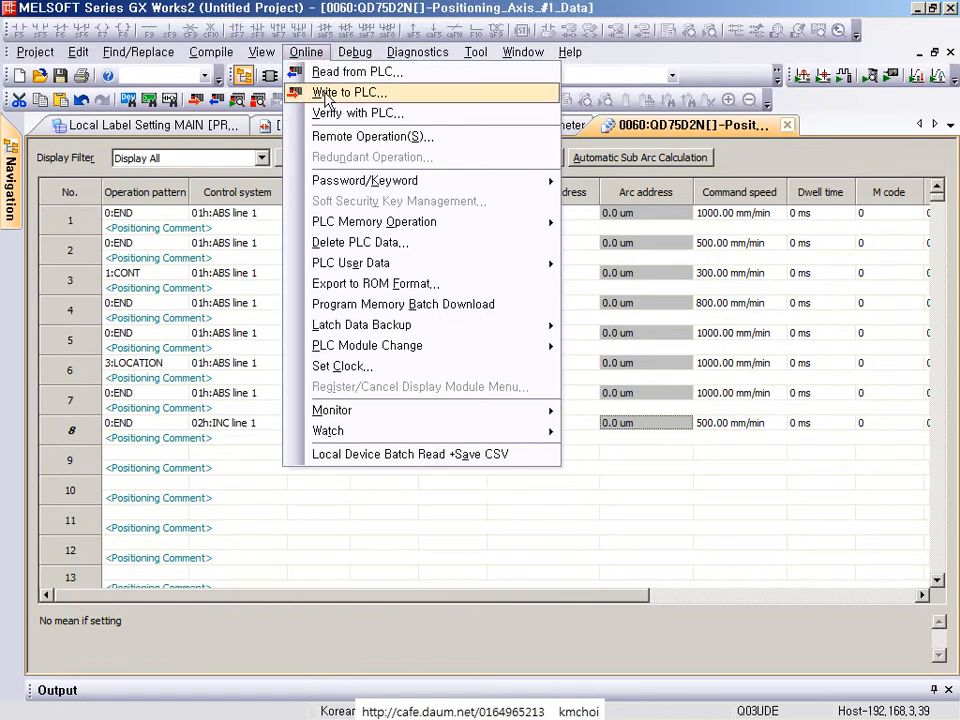
click(325, 93)
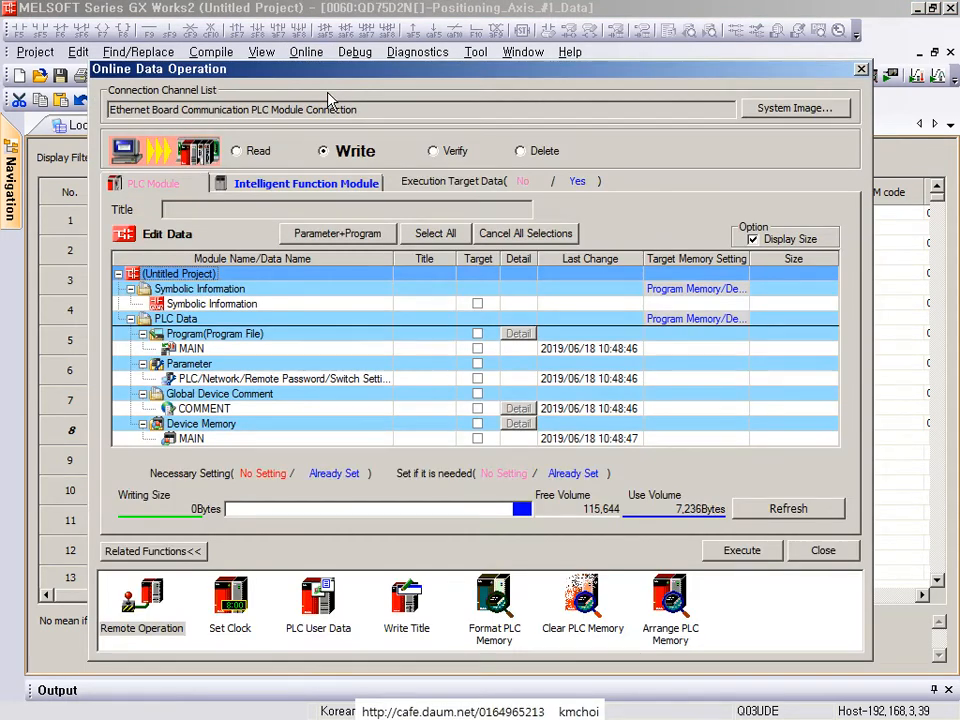
click(300, 183)
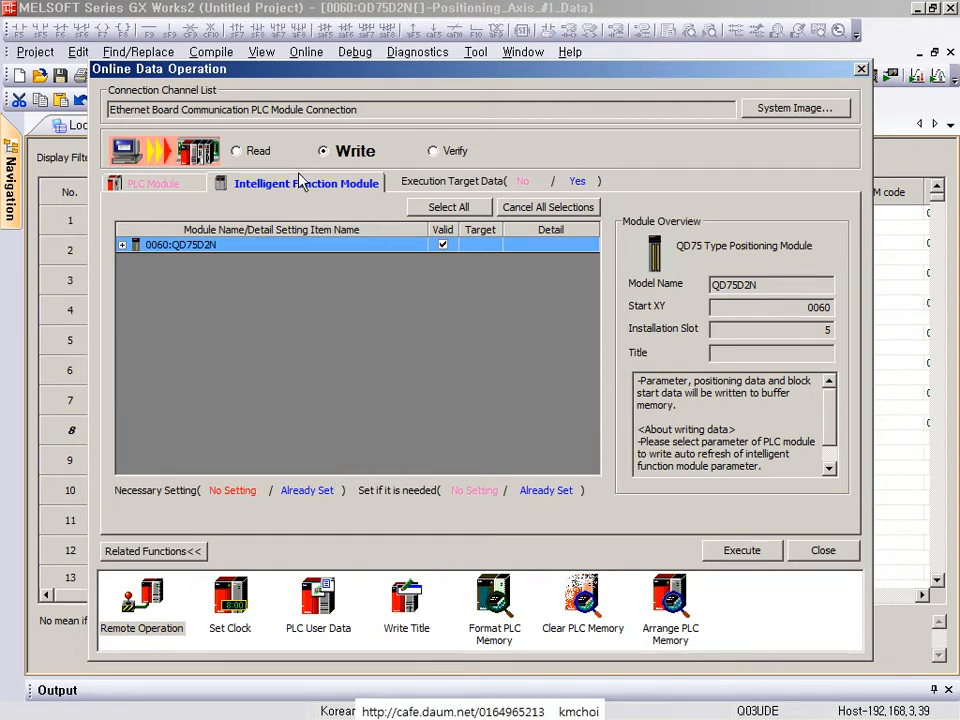
click(122, 245)
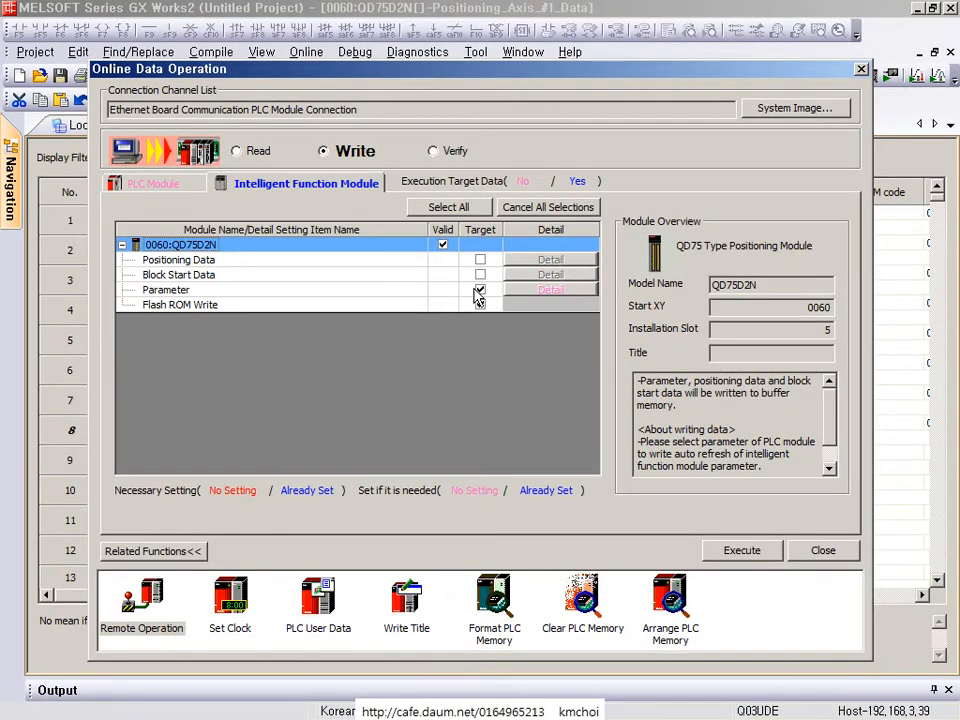
click(481, 293)
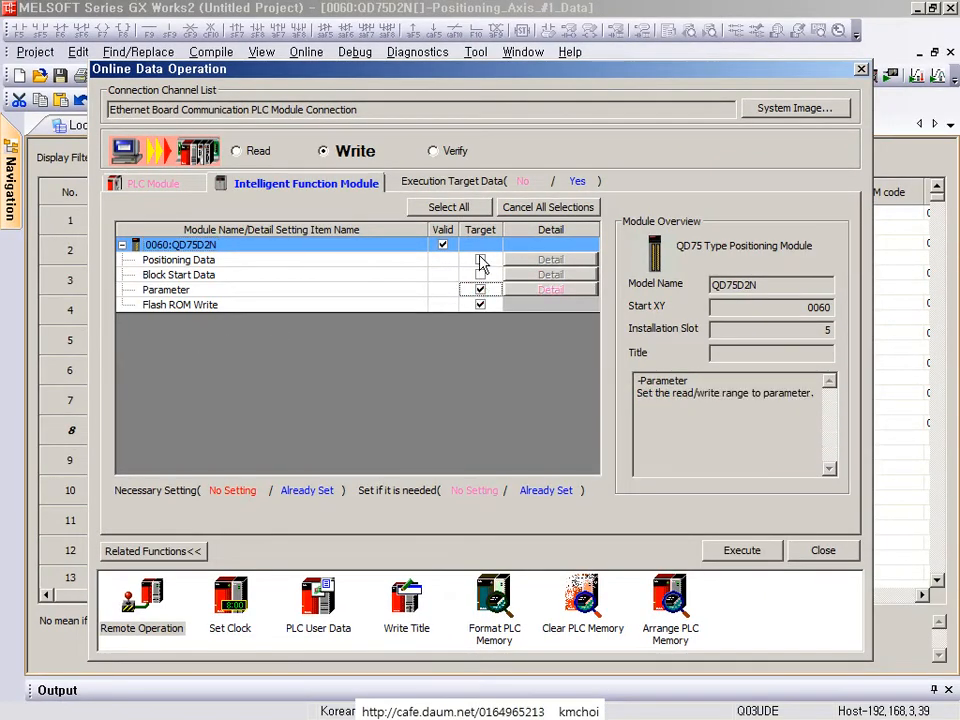
click(481, 261)
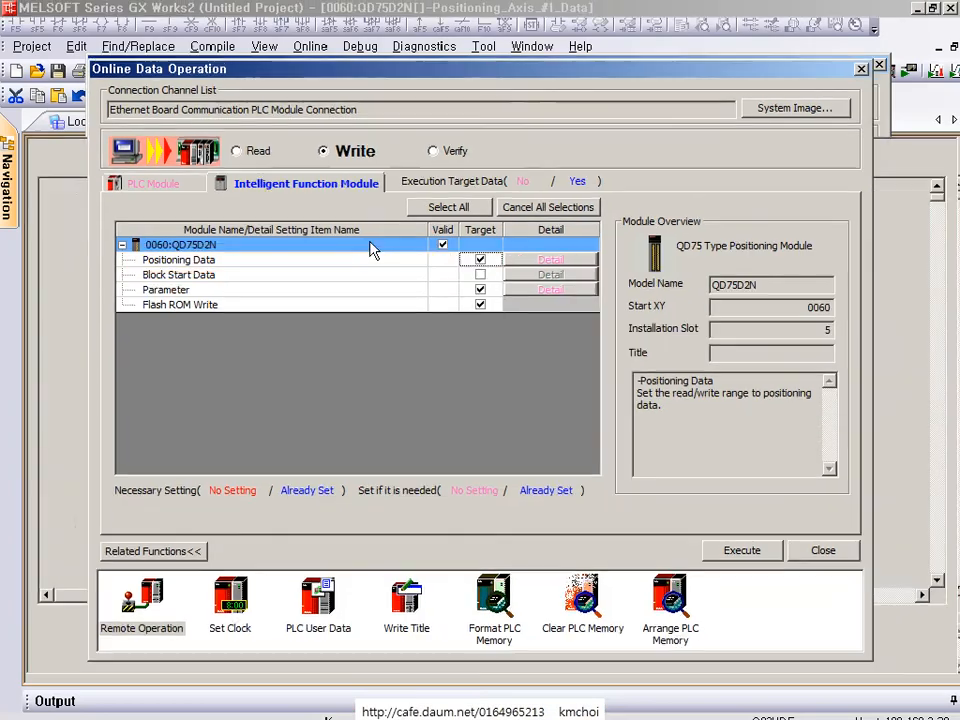
- Execute the write to the QD75D2N module and close the online data operation dialog
click(727, 557)
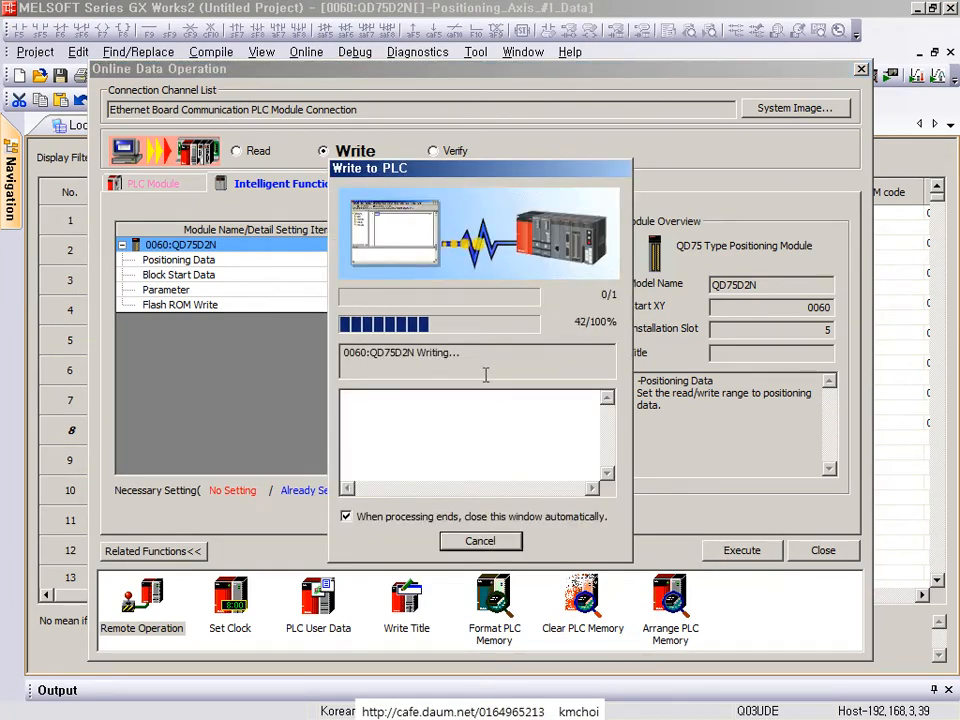
click(497, 423)
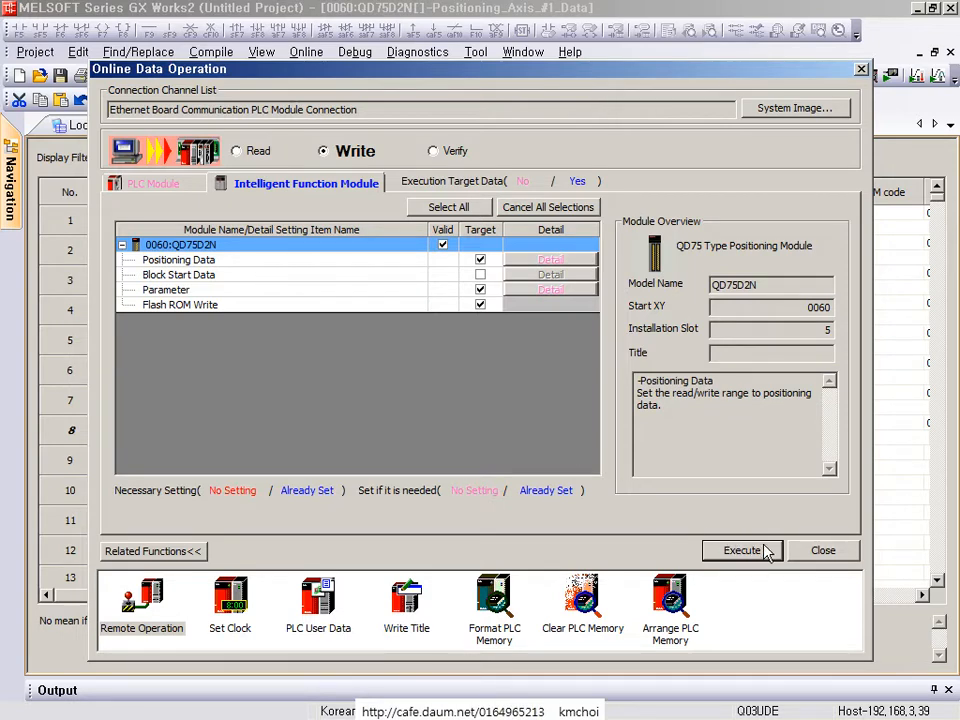
click(822, 551)
click(440, 485)
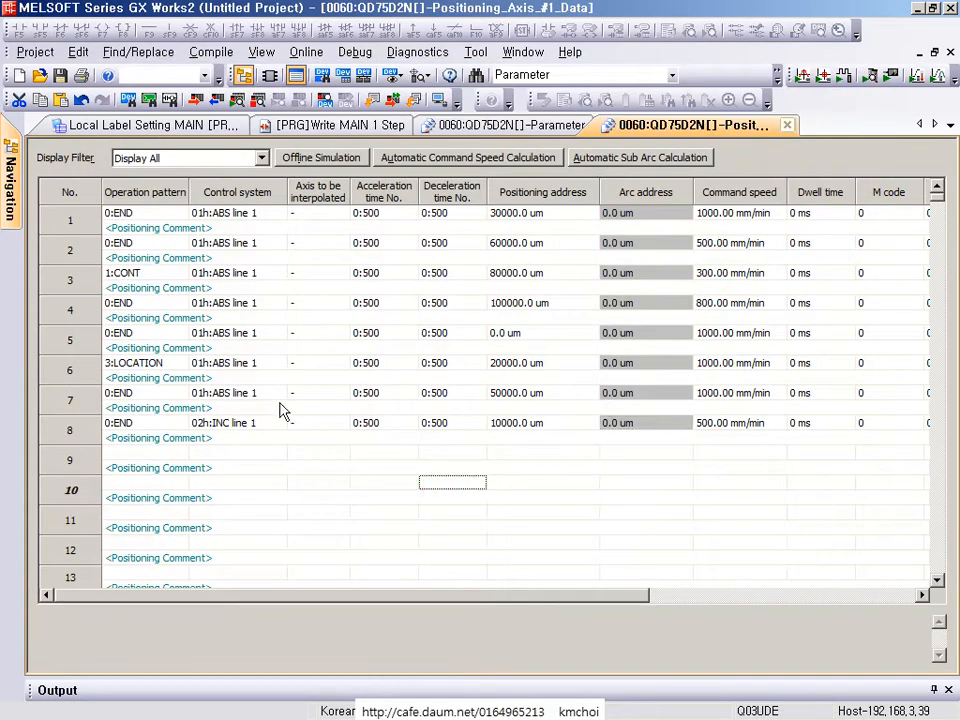
mouse_move(62, 164)
mouse_down()
mouse_move(248, 332)
mouse_move(867, 462)
mouse_move(923, 462)
mouse_up()
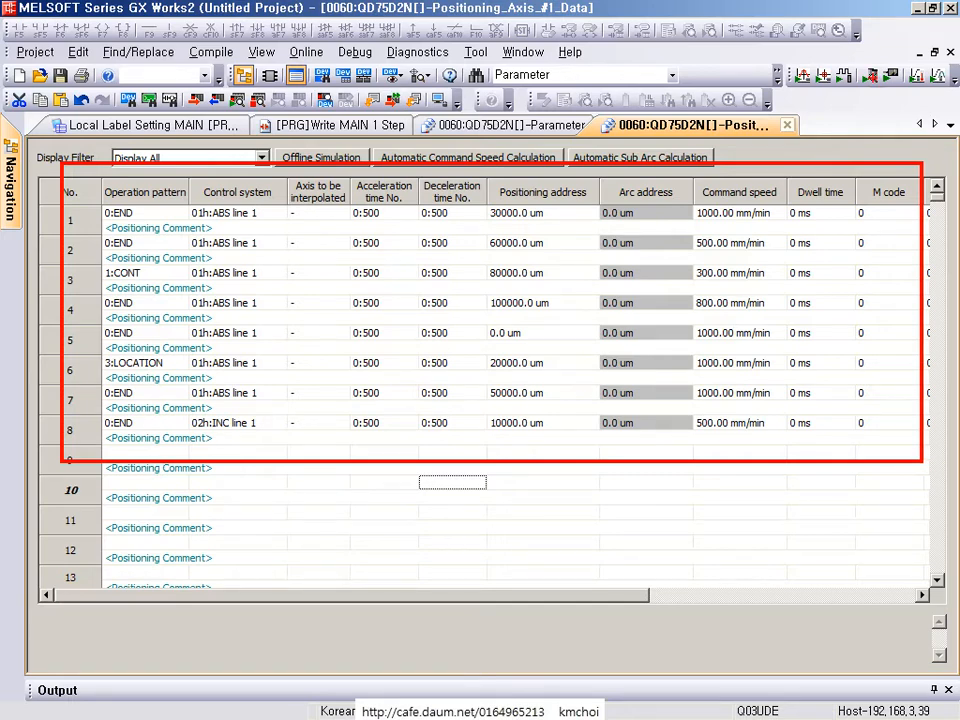
click(475, 52)
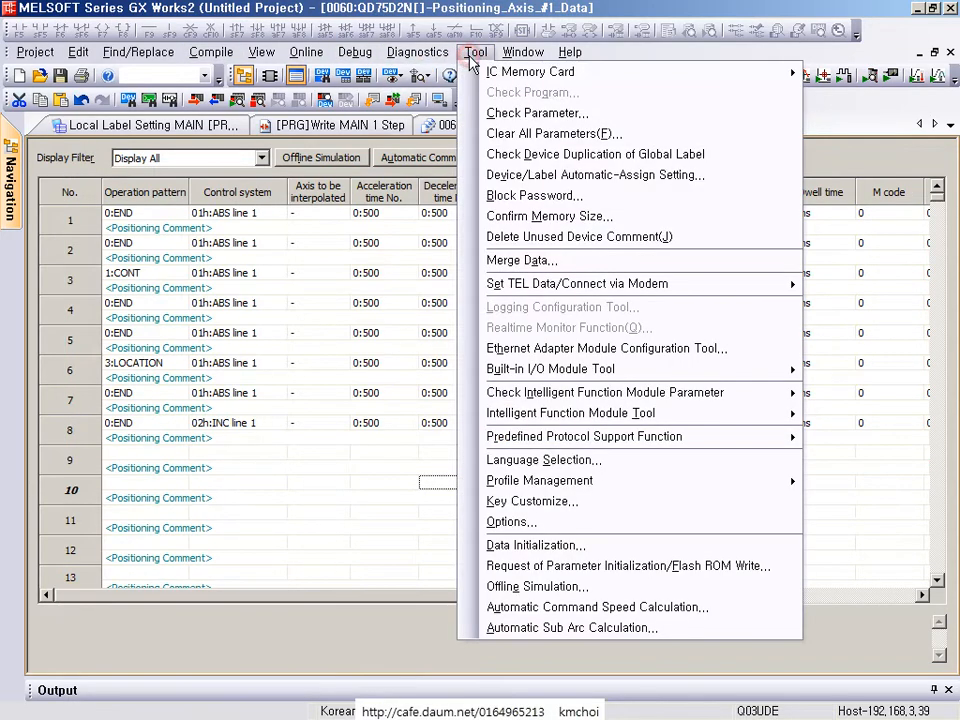
mouse_move(594, 425)
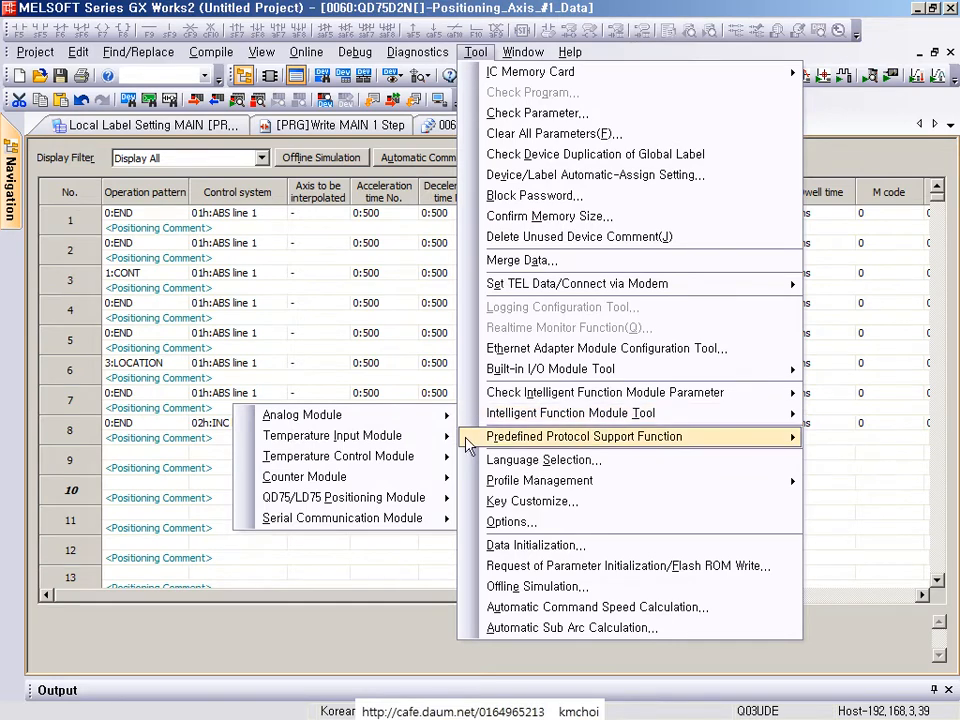
mouse_move(422, 508)
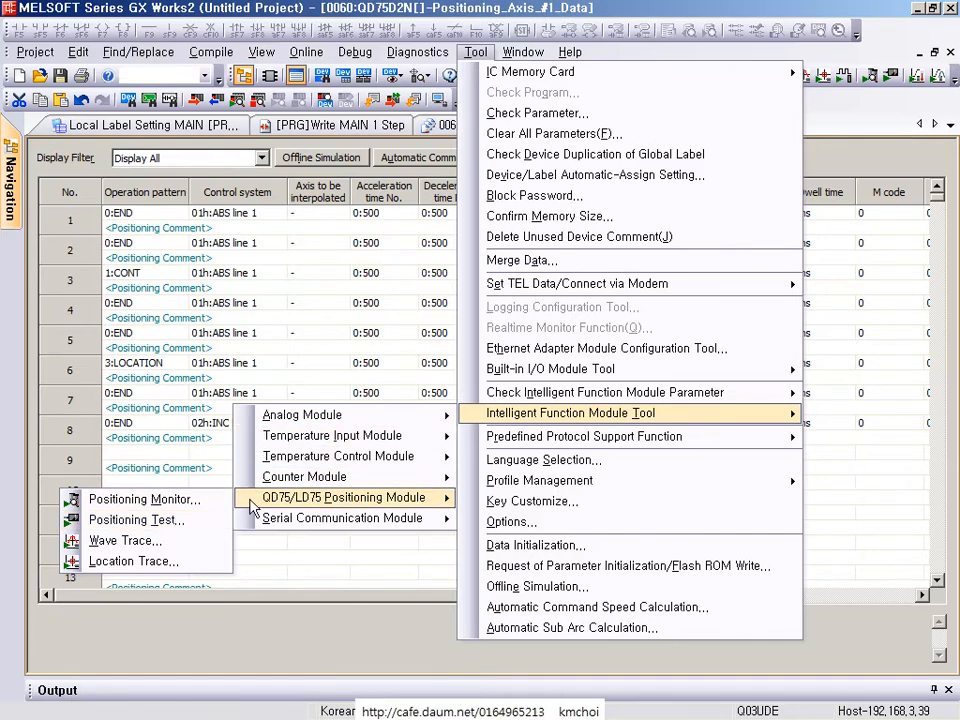
key(ctrl+2)
drag(457, 43, 494, 88)
drag(446, 384, 678, 446)
mouse_move(240, 480)
mouse_down()
mouse_move(388, 515)
mouse_move(471, 522)
mouse_up()
drag(50, 485, 220, 545)
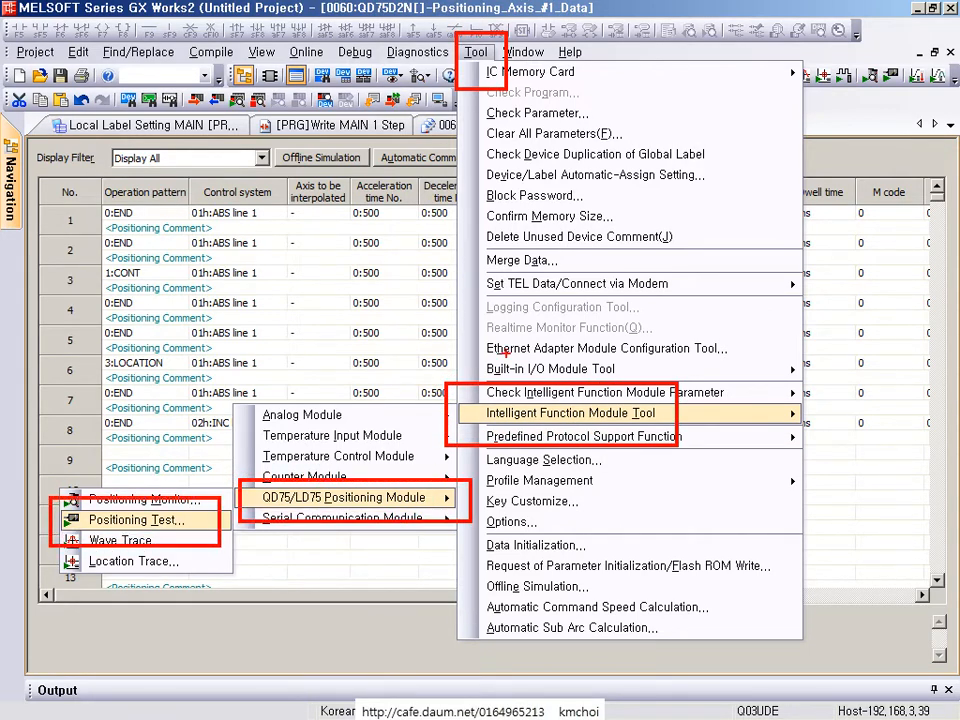
drag(505, 103, 505, 355)
drag(447, 437, 398, 462)
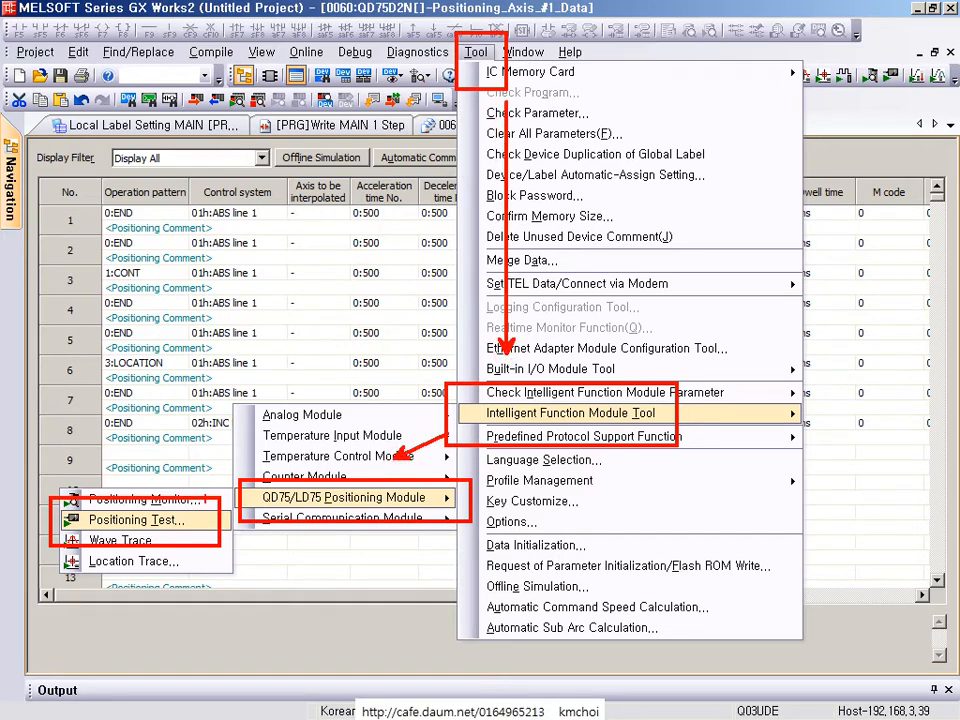
drag(240, 484, 205, 497)
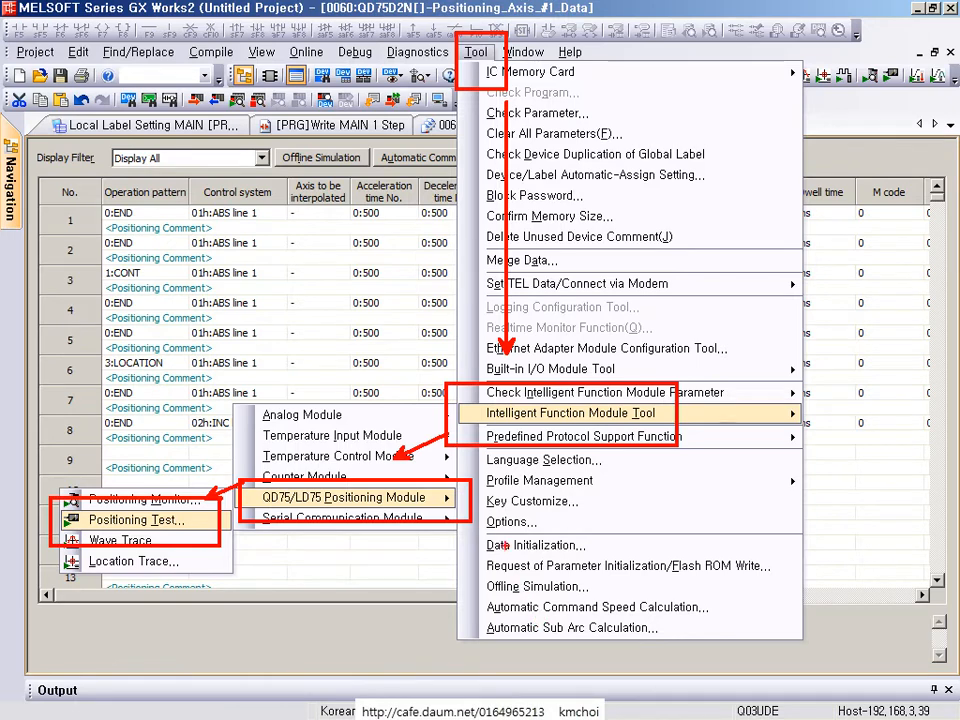
key(Escape)
click(475, 52)
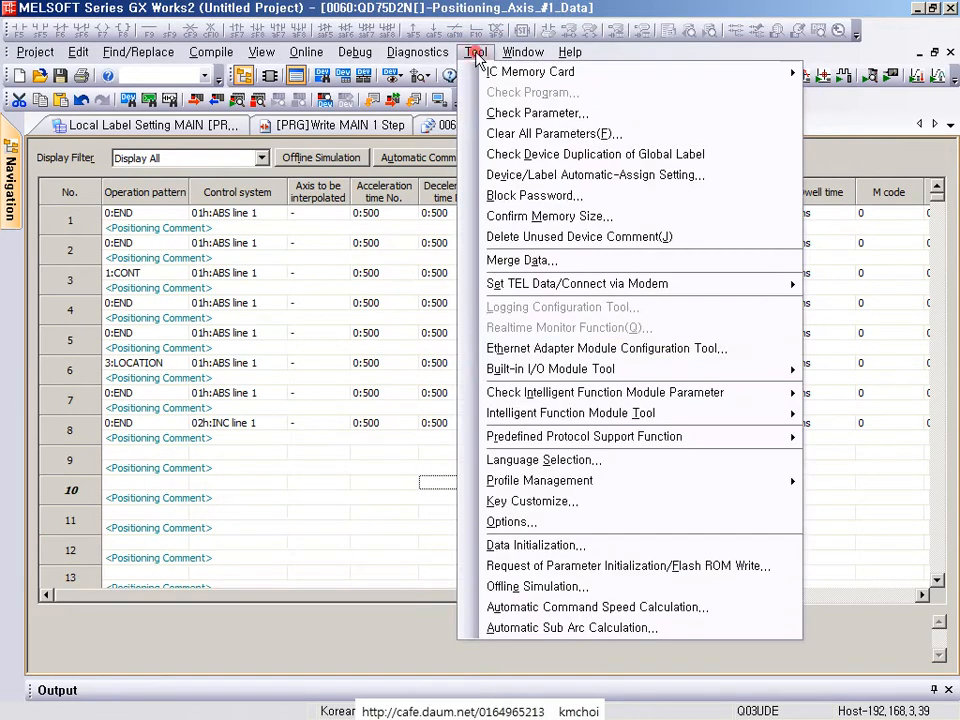
mouse_move(470, 413)
mouse_move(372, 500)
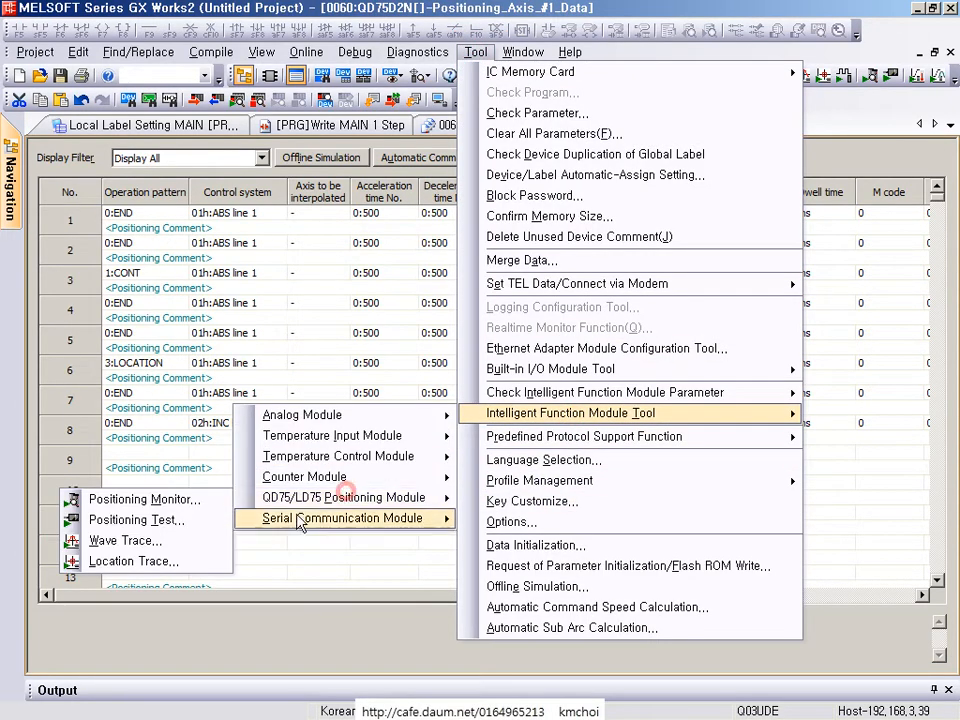
click(131, 541)
click(911, 29)
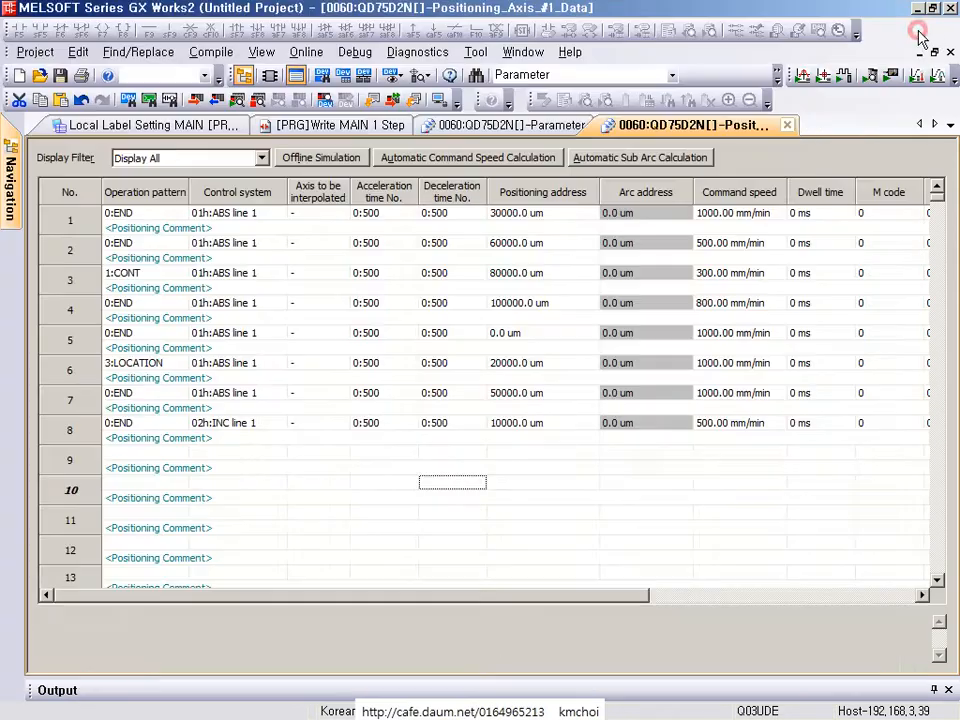
- Open the Positioning Test for the QD75D2N module at start XY address 0060, accepting the safety caution
click(475, 52)
mouse_move(600, 413)
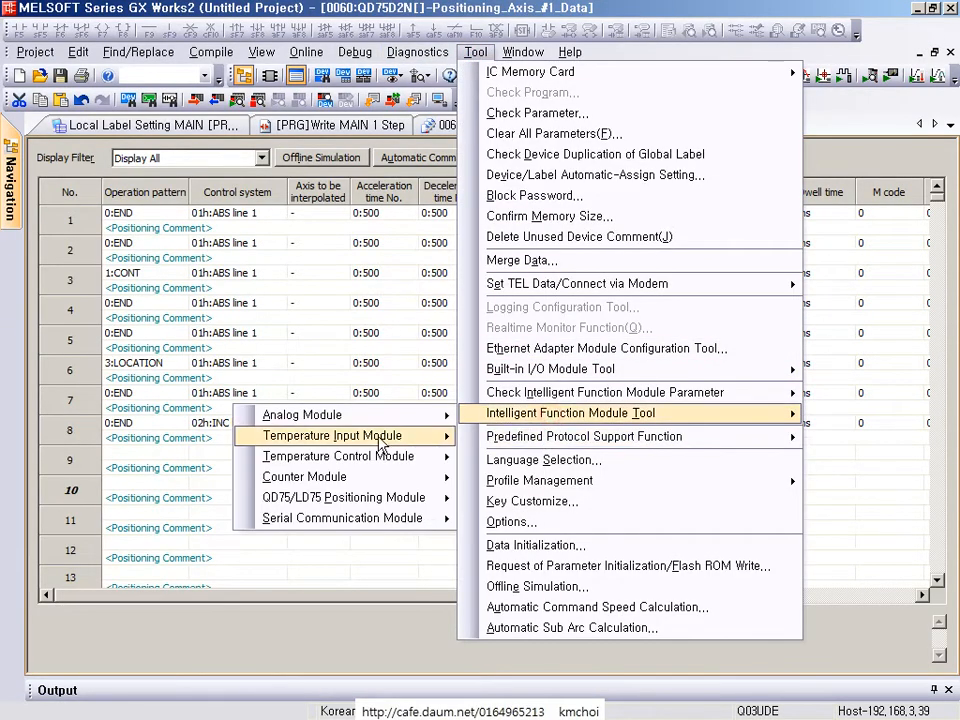
mouse_move(369, 497)
click(128, 528)
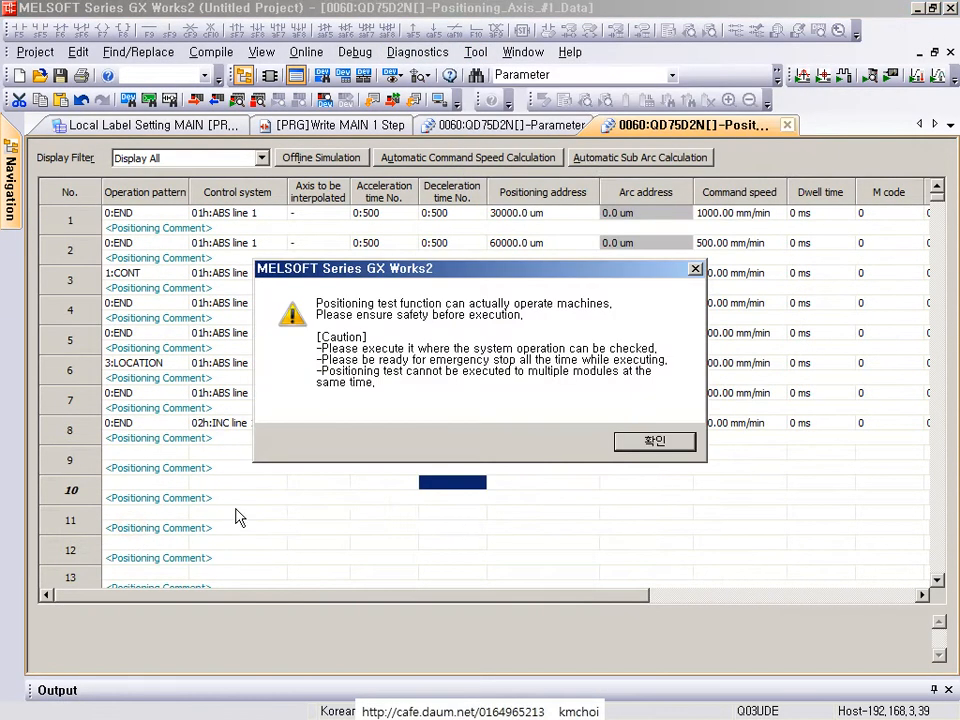
click(655, 438)
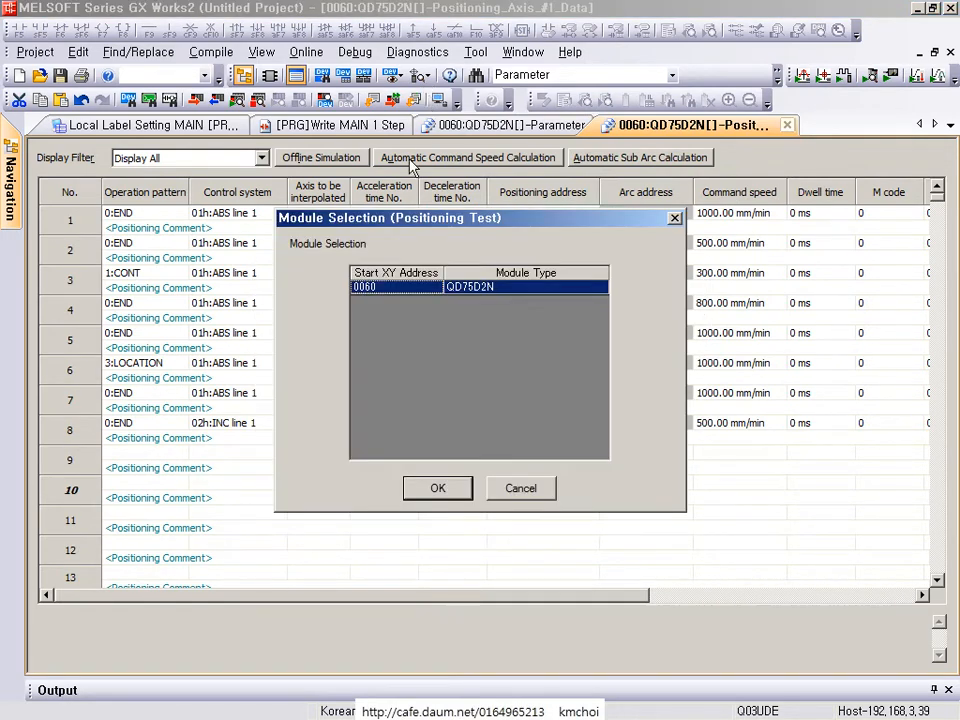
click(440, 490)
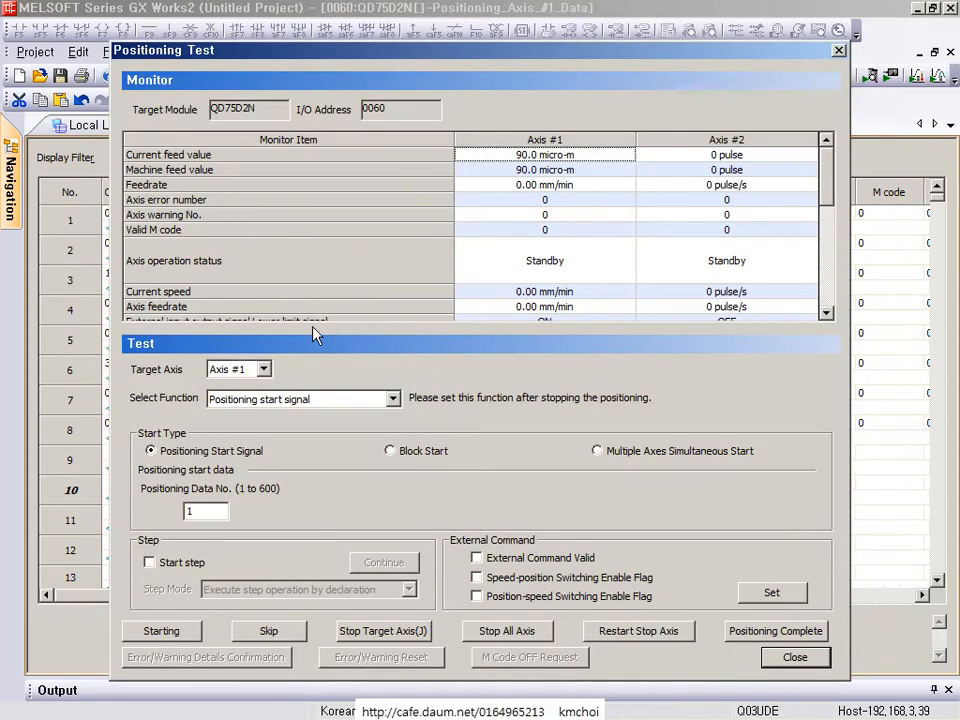
- Select the JOG/Manual Pulse Generator/OPR function for Axis #1 and run a Machine OPR
click(313, 400)
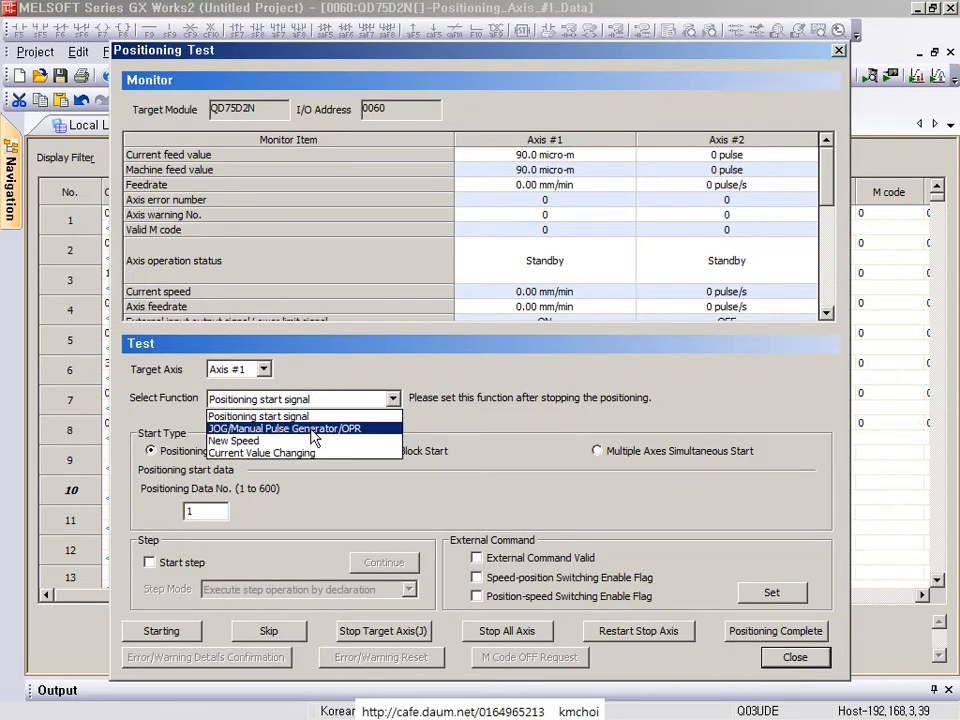
click(313, 430)
click(763, 590)
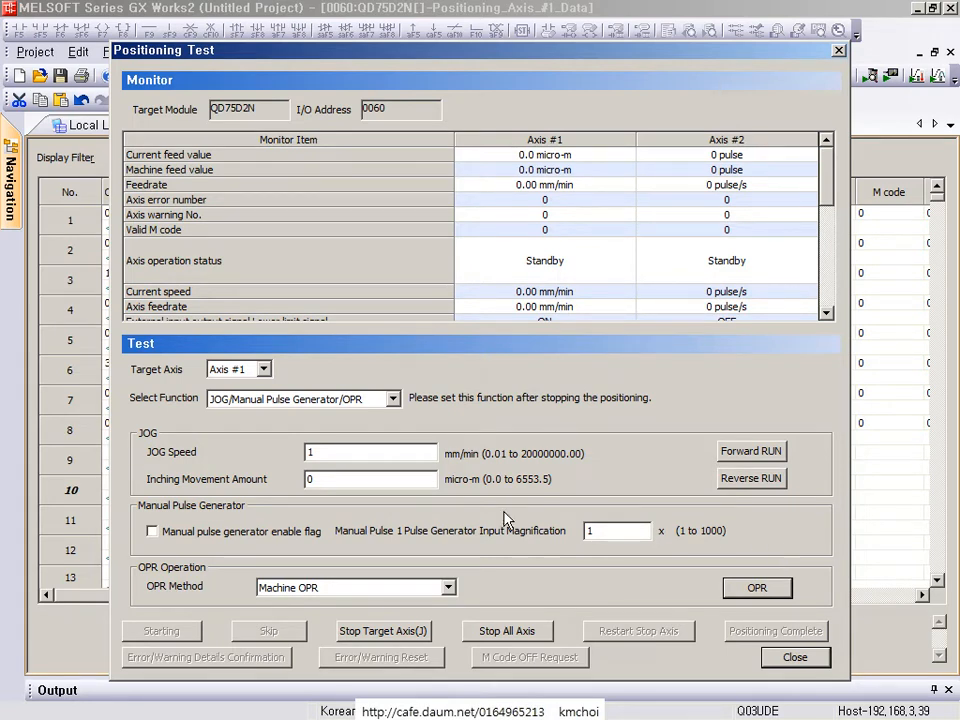
- Switch the Axis #1 test function to Positioning start signal and activate the positioning data number for editing
click(224, 400)
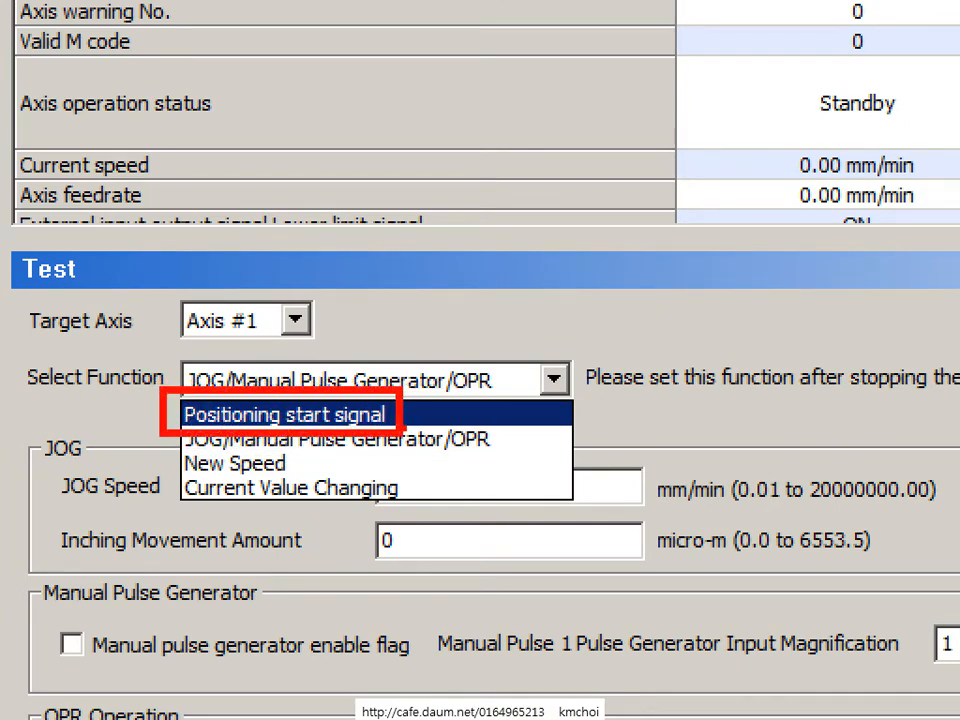
click(240, 414)
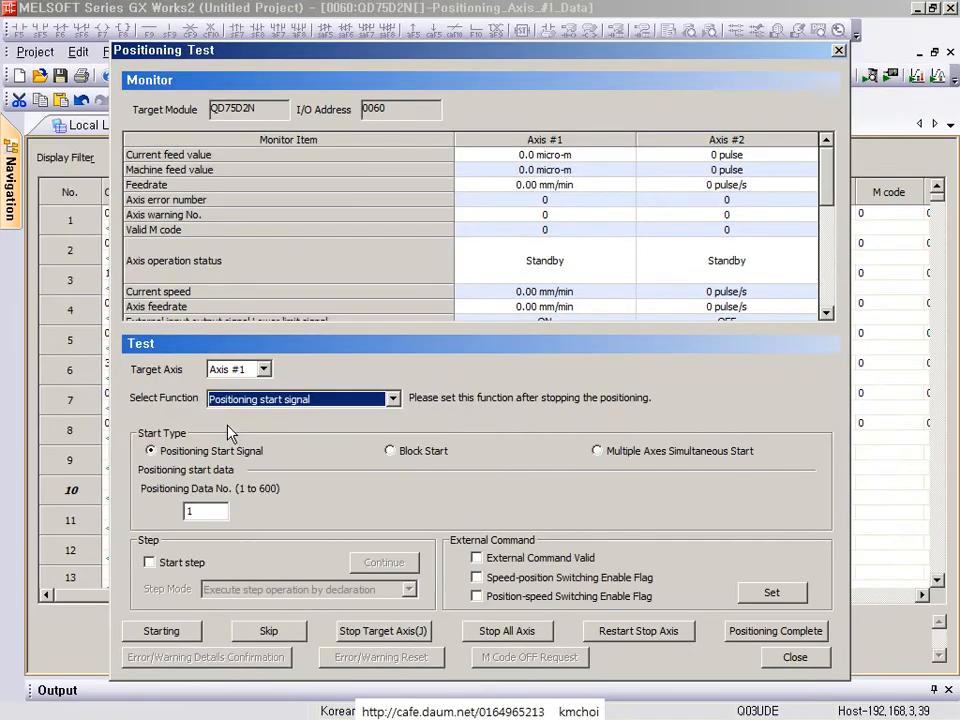
double_click(246, 400)
click(286, 440)
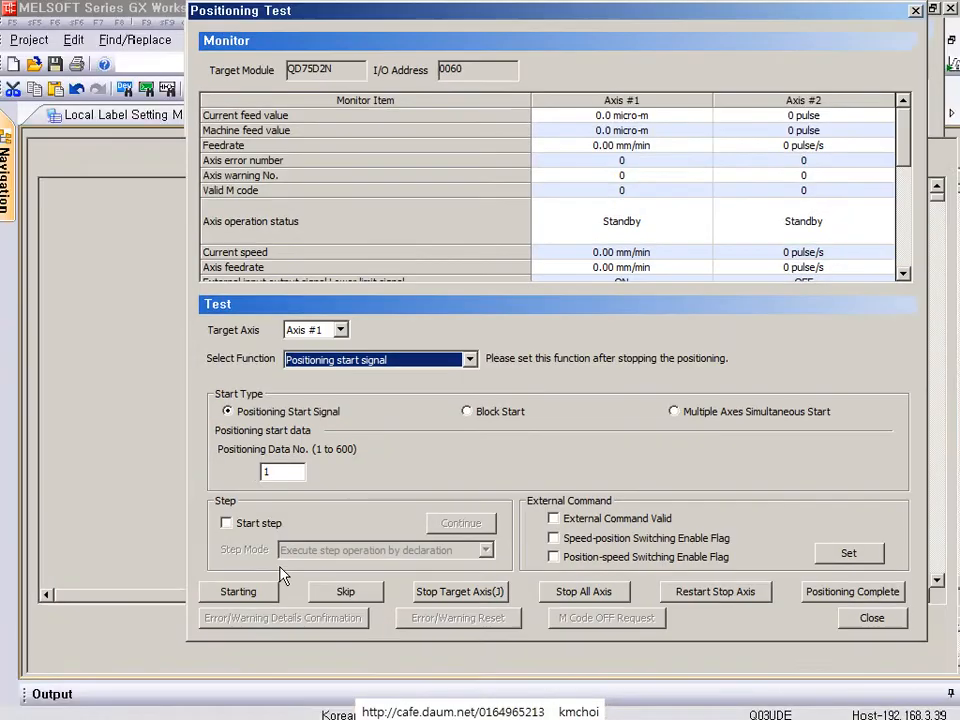
drag(311, 431, 164, 432)
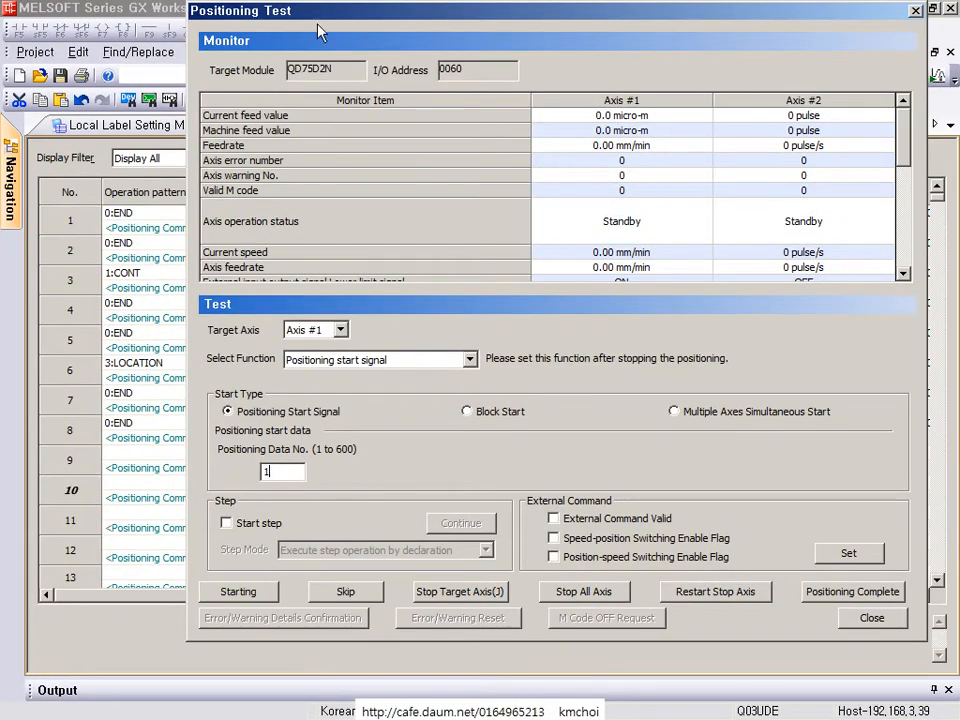
- Check the Axis #1 positioning data rows beside the Positioning Test and start positioning data No. 1
drag(317, 21, 565, 30)
drag(485, 461, 551, 502)
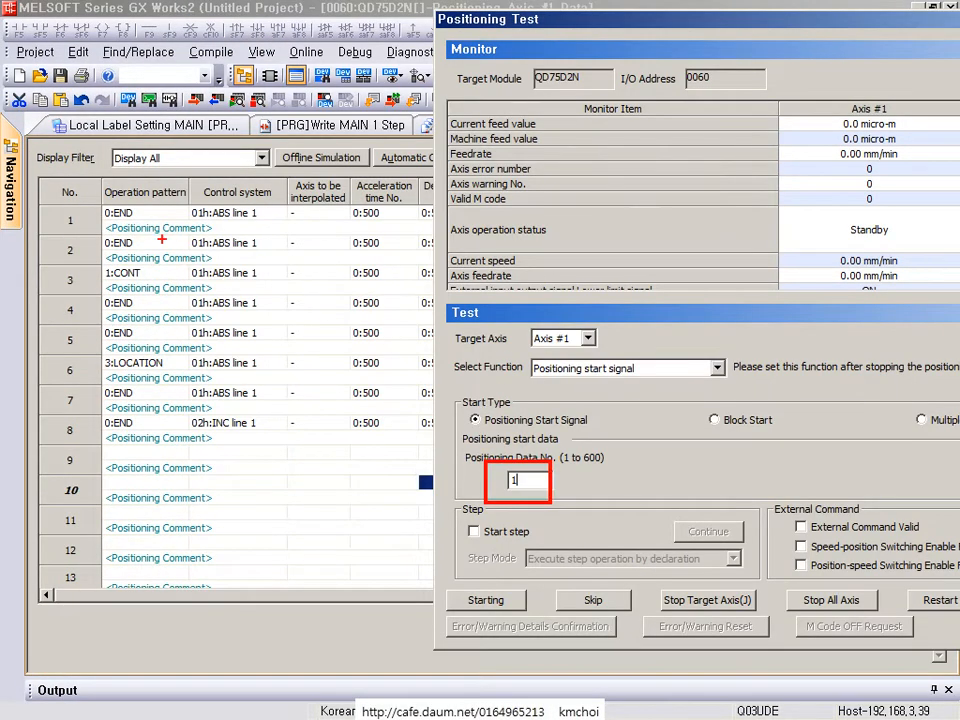
drag(88, 229, 474, 464)
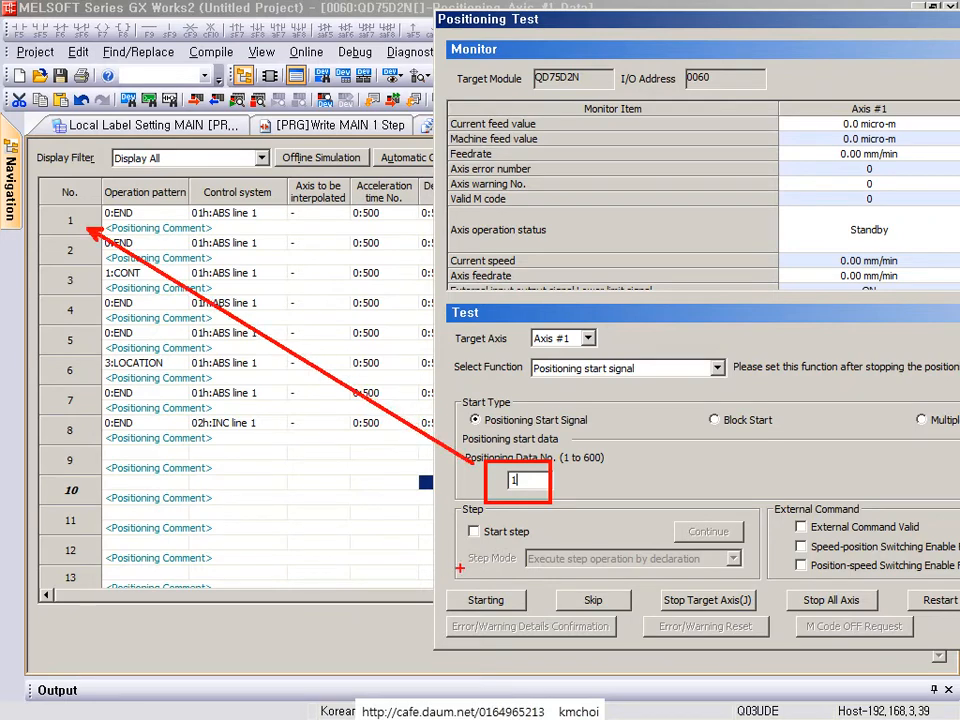
drag(83, 441, 483, 472)
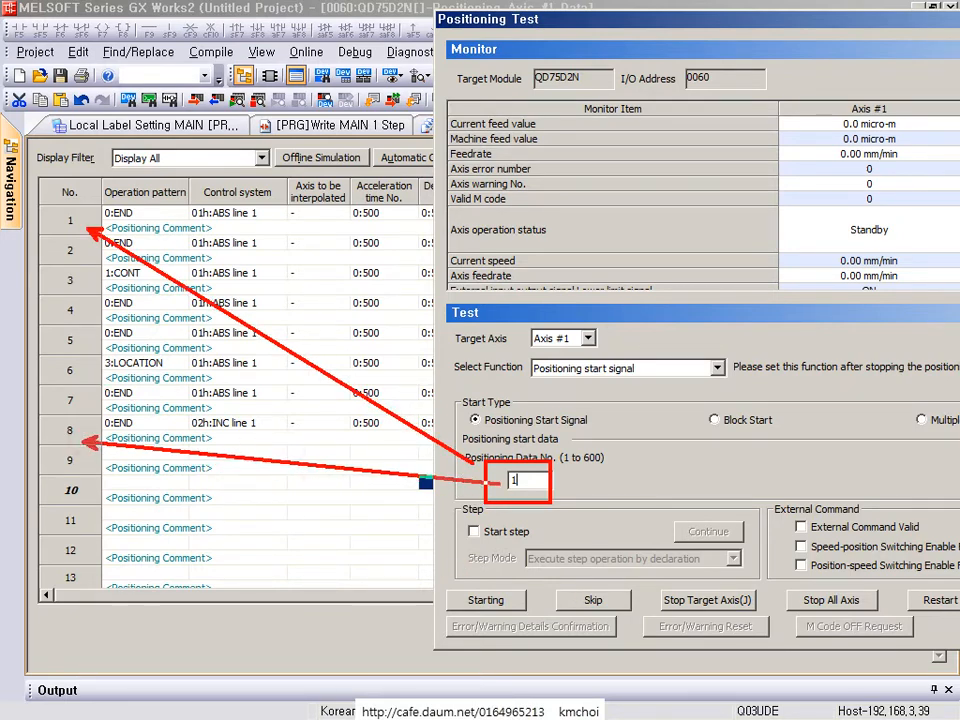
key(Escape)
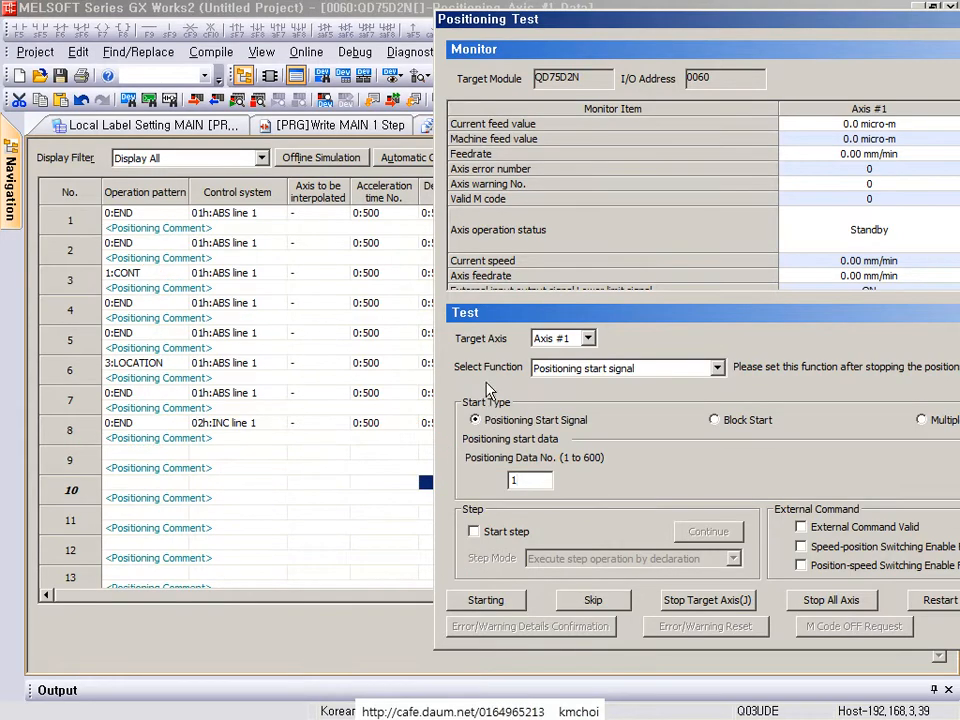
click(119, 215)
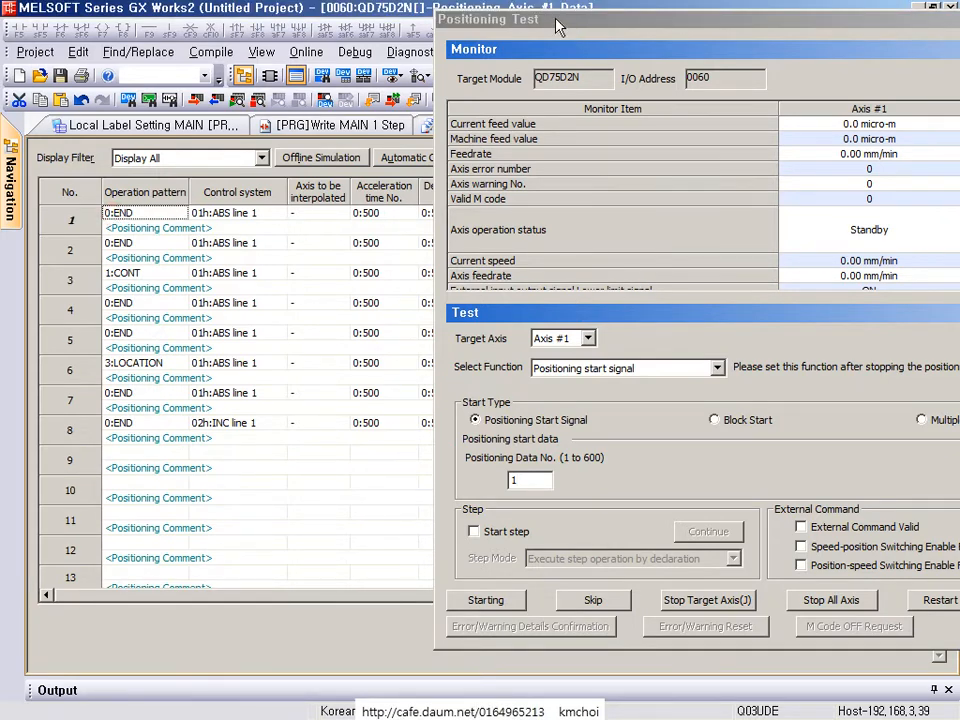
drag(594, 22, 854, 35)
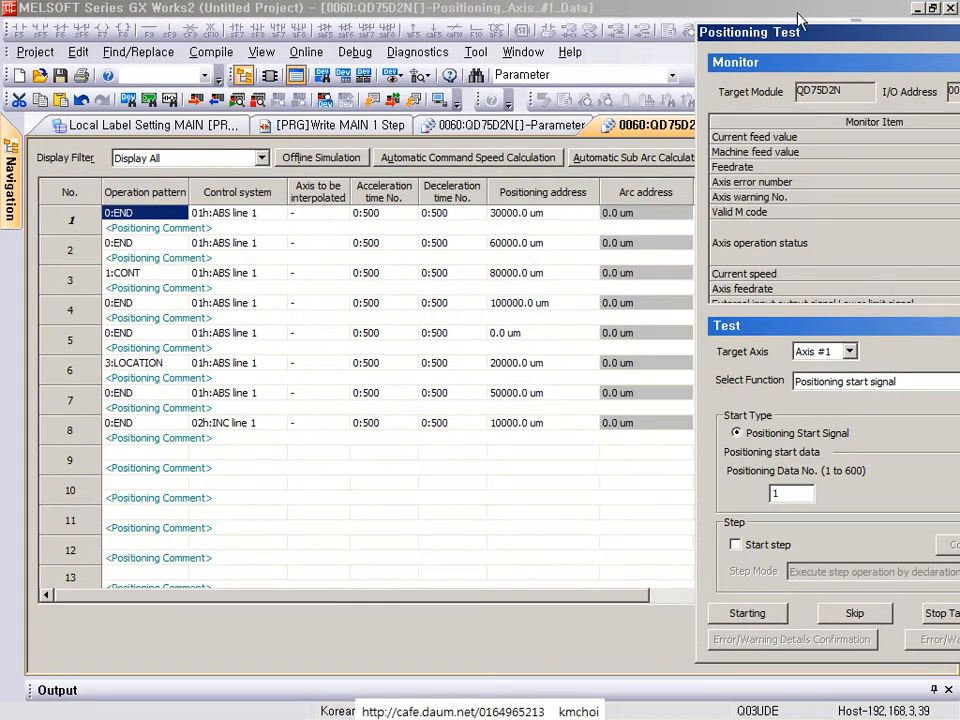
drag(792, 32, 232, 55)
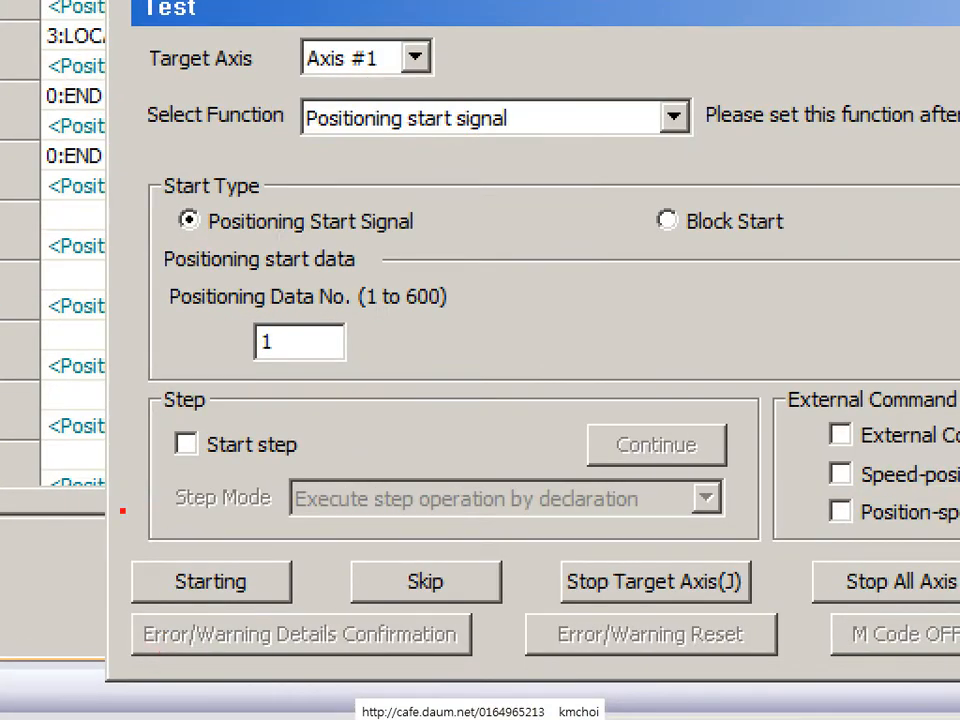
drag(141, 603, 256, 663)
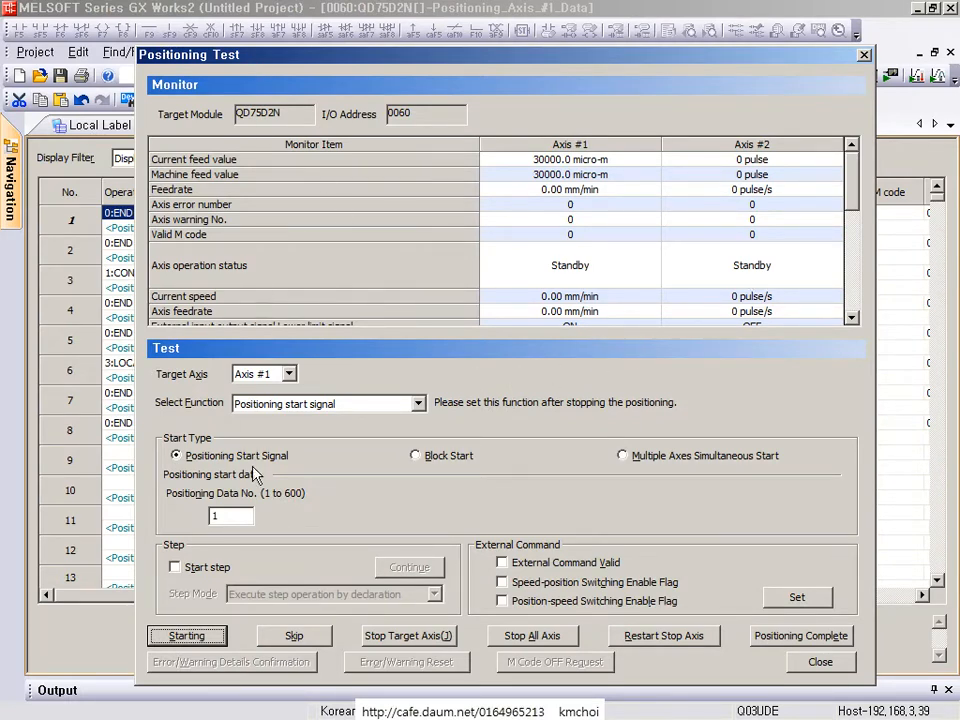
- Run positioning data No. 2 and No. 3 in turn on Axis #1, checking their rows in the data table
double_click(240, 515)
text(2)
drag(358, 54, 331, 292)
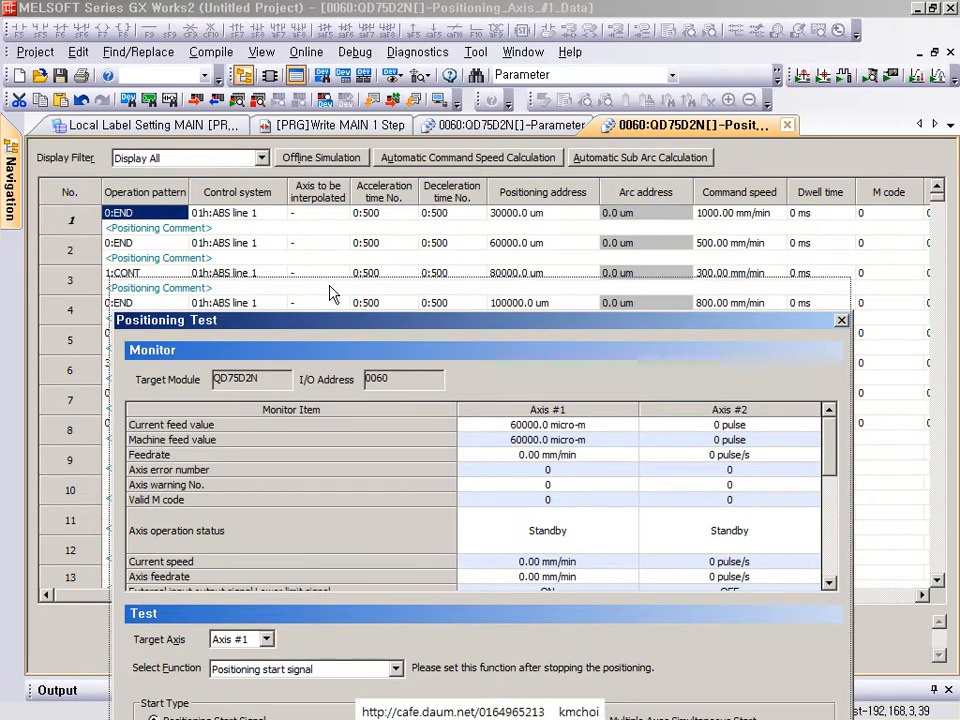
drag(330, 287, 404, 69)
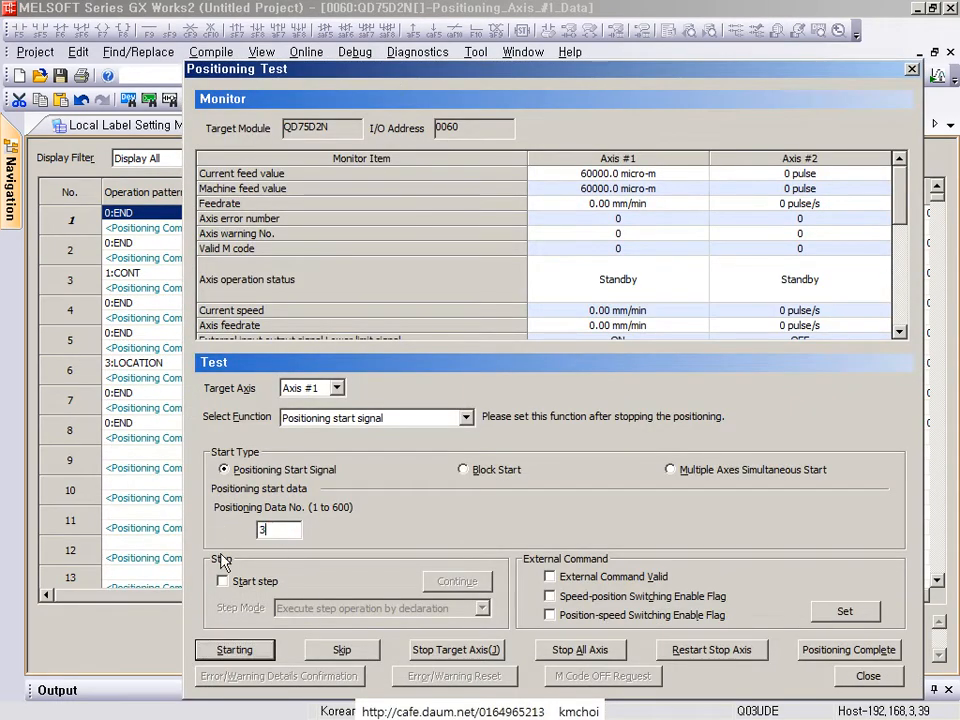
click(248, 648)
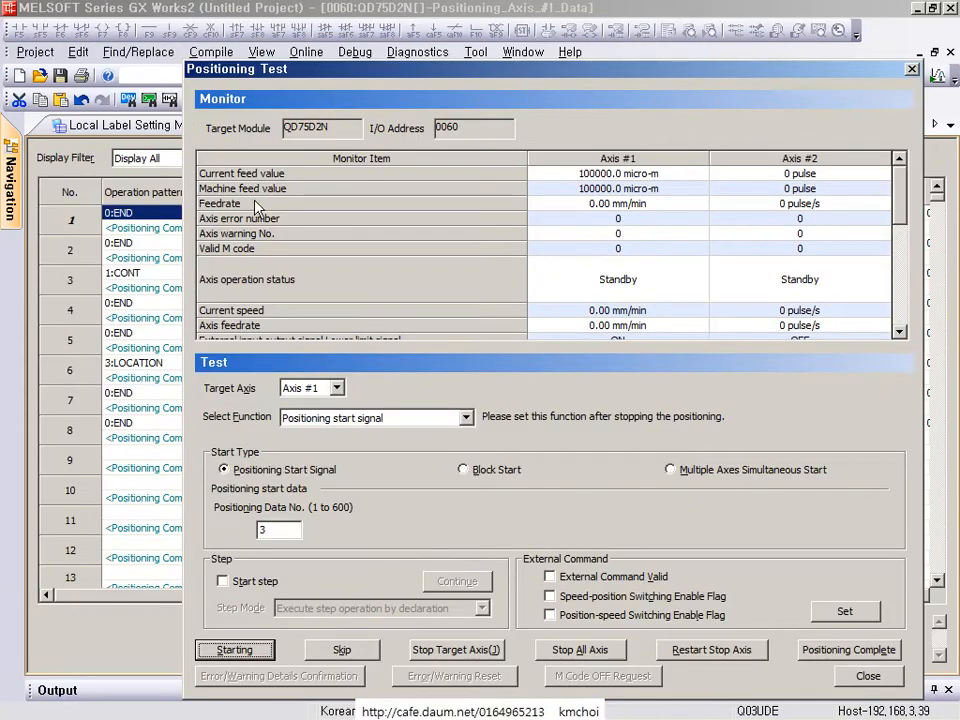
- Check the table rows around No. 4 and 5, set the positioning data number to 5 and start Axis #1
drag(275, 80, 204, 336)
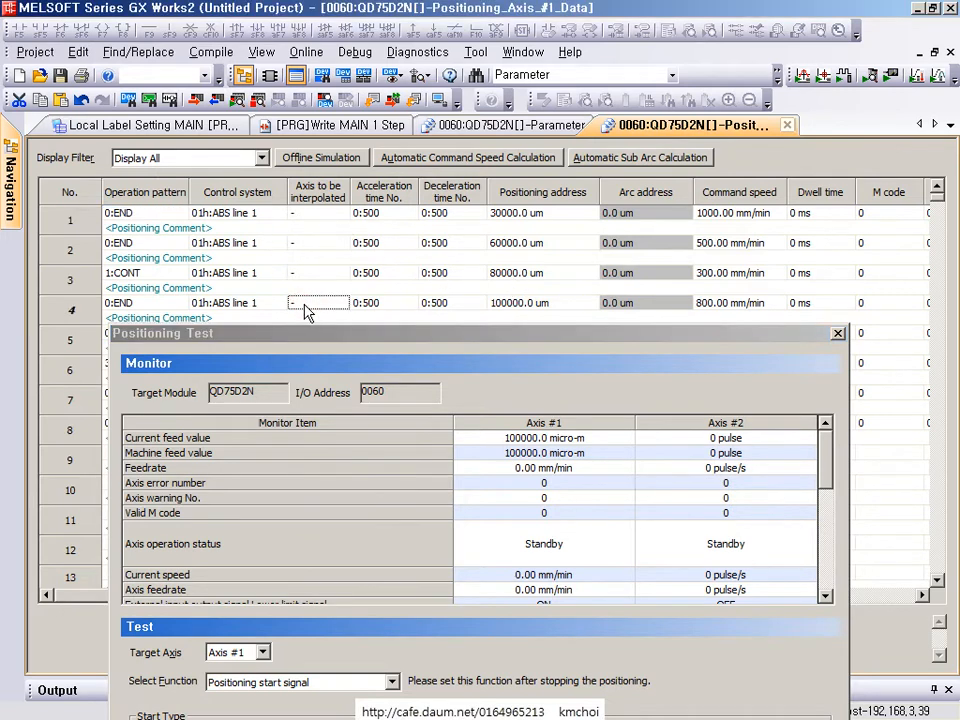
scroll(290, 305, down, 1)
click(481, 288)
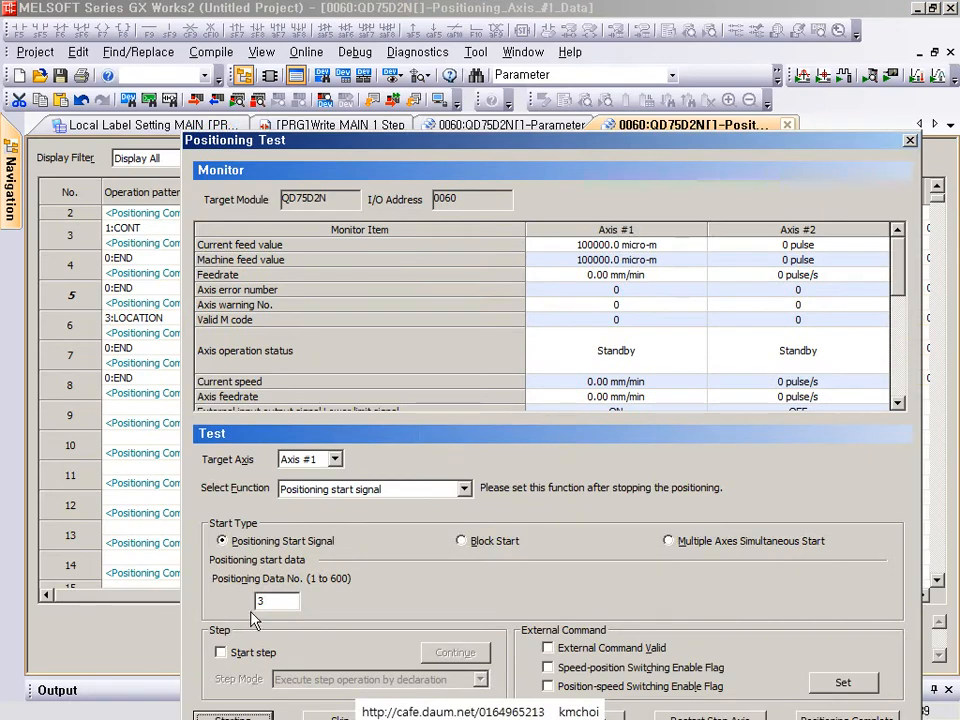
drag(278, 602, 178, 602)
text(4)
drag(283, 603, 234, 603)
text(5)
drag(475, 148, 505, 53)
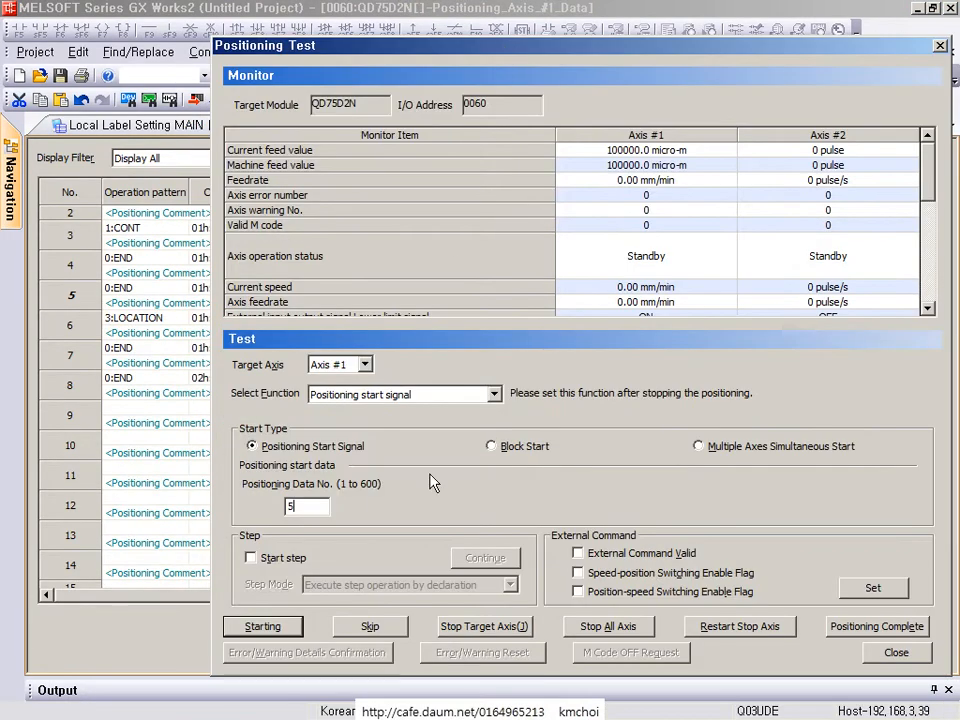
click(250, 626)
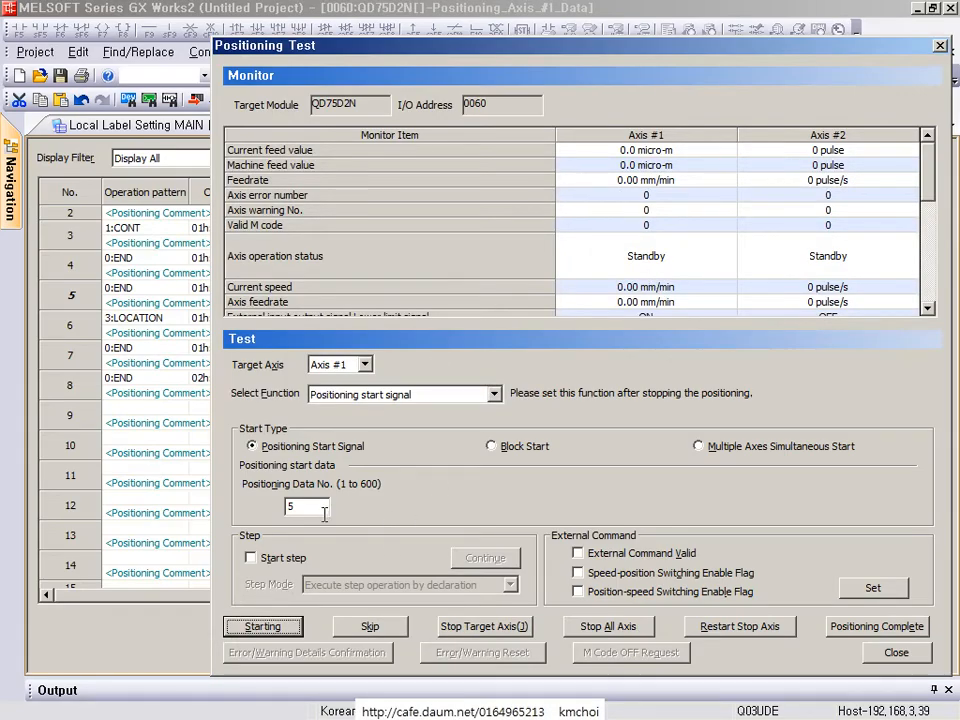
- Set the positioning data number to 6 and start the Axis #1 positioning
drag(353, 57, 245, 385)
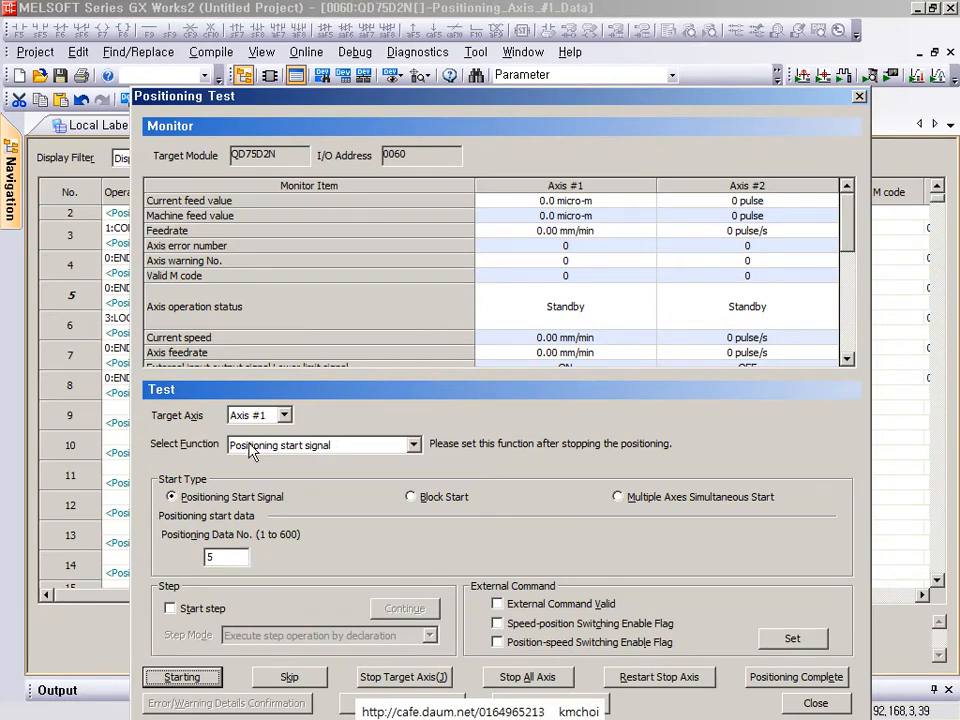
drag(219, 556, 164, 571)
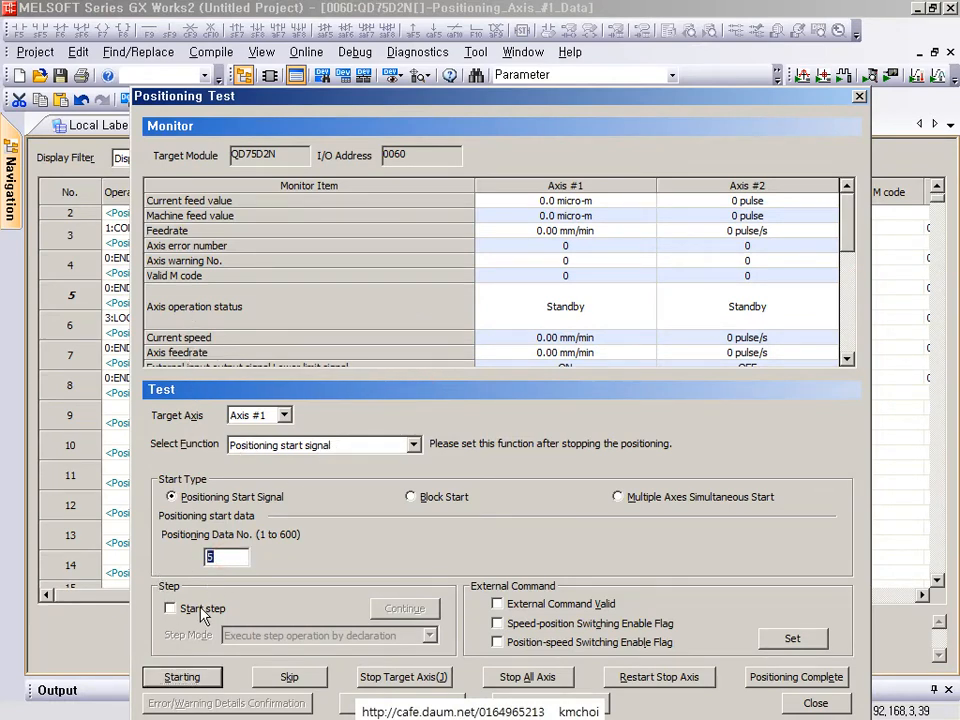
text(6)
click(190, 679)
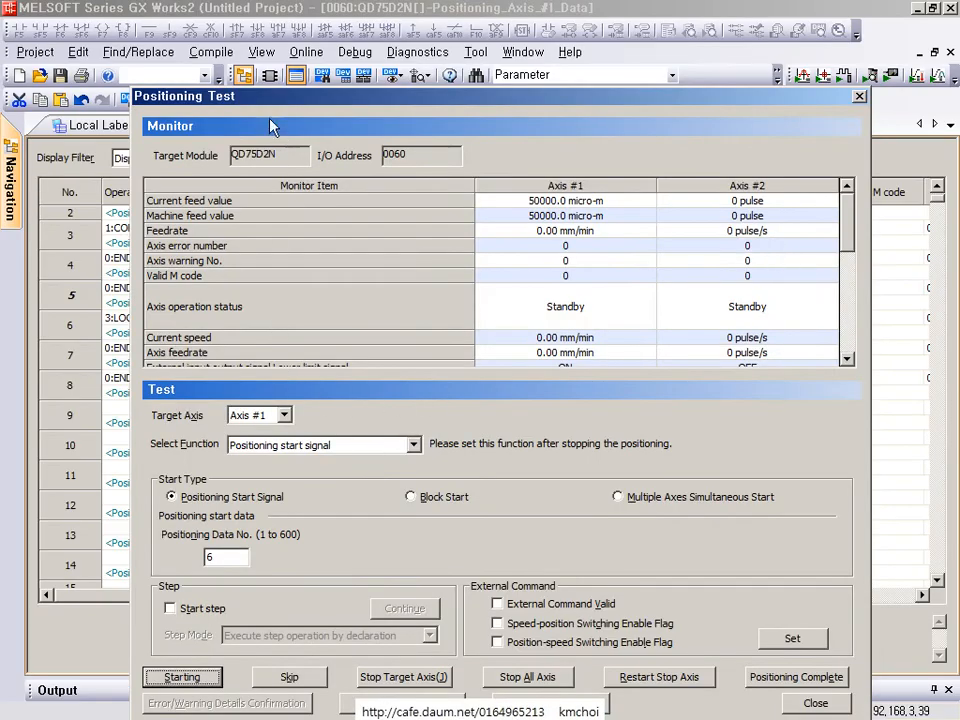
- Review the command speeds and control systems in the Axis #1 data table, and start positioning data No. 8 three times
drag(252, 99, 226, 258)
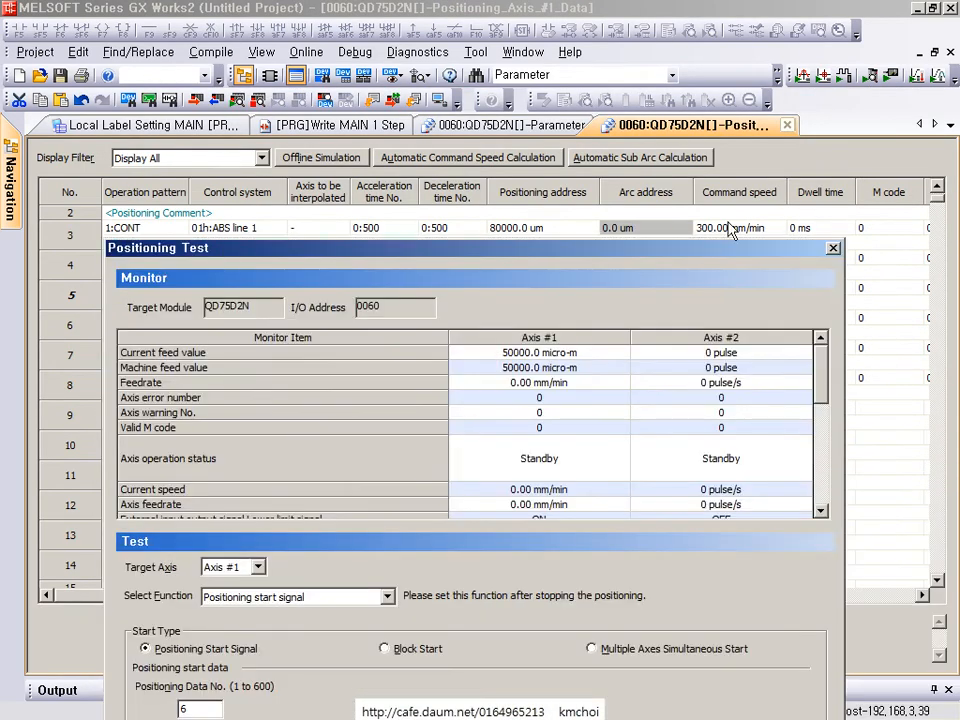
drag(680, 205, 785, 246)
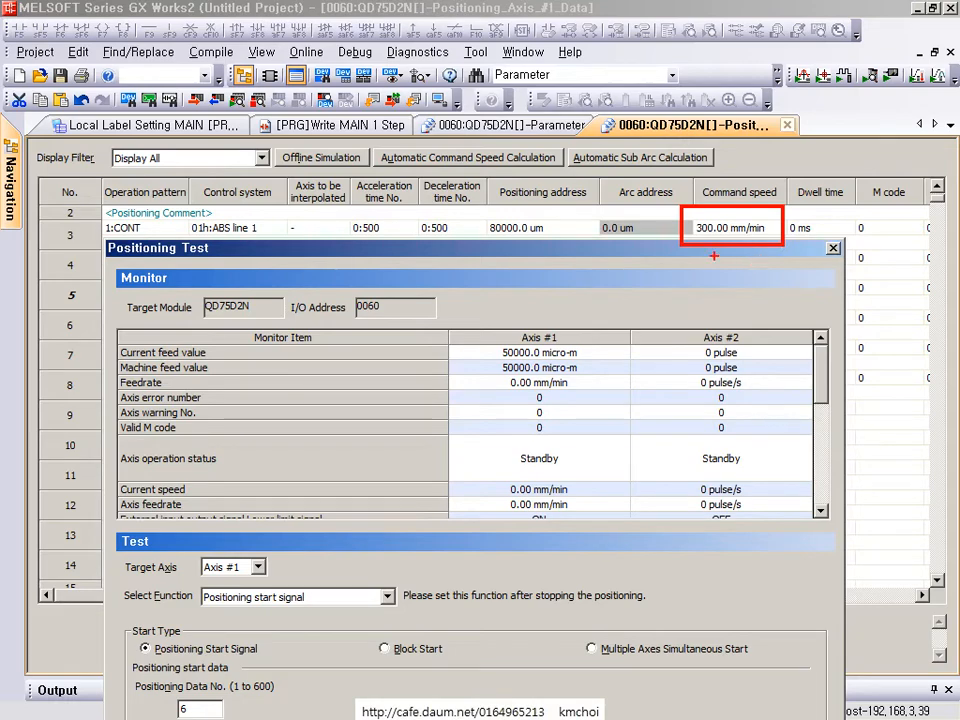
mouse_move(345, 248)
mouse_down()
mouse_move(448, 185)
mouse_move(375, 93)
mouse_move(407, 82)
mouse_move(426, 54)
mouse_move(460, 145)
mouse_move(441, 433)
mouse_move(358, 392)
mouse_move(326, 388)
mouse_move(313, 360)
mouse_move(313, 410)
mouse_move(314, 394)
mouse_up()
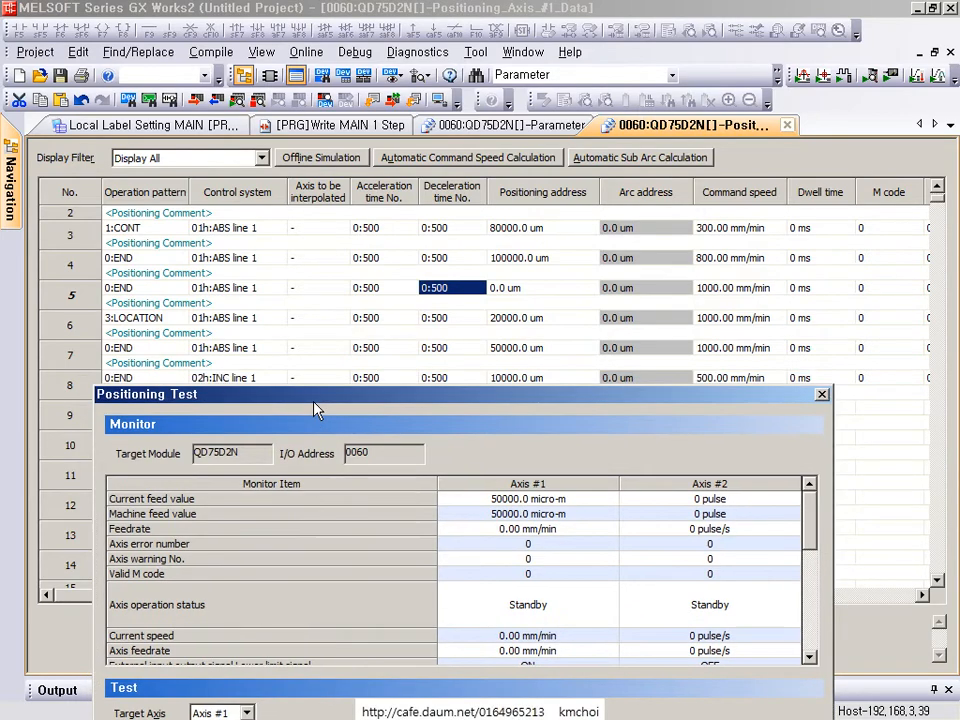
drag(315, 409, 294, 436)
mouse_move(194, 355)
mouse_down()
mouse_move(229, 403)
mouse_move(255, 404)
mouse_up()
key(Escape)
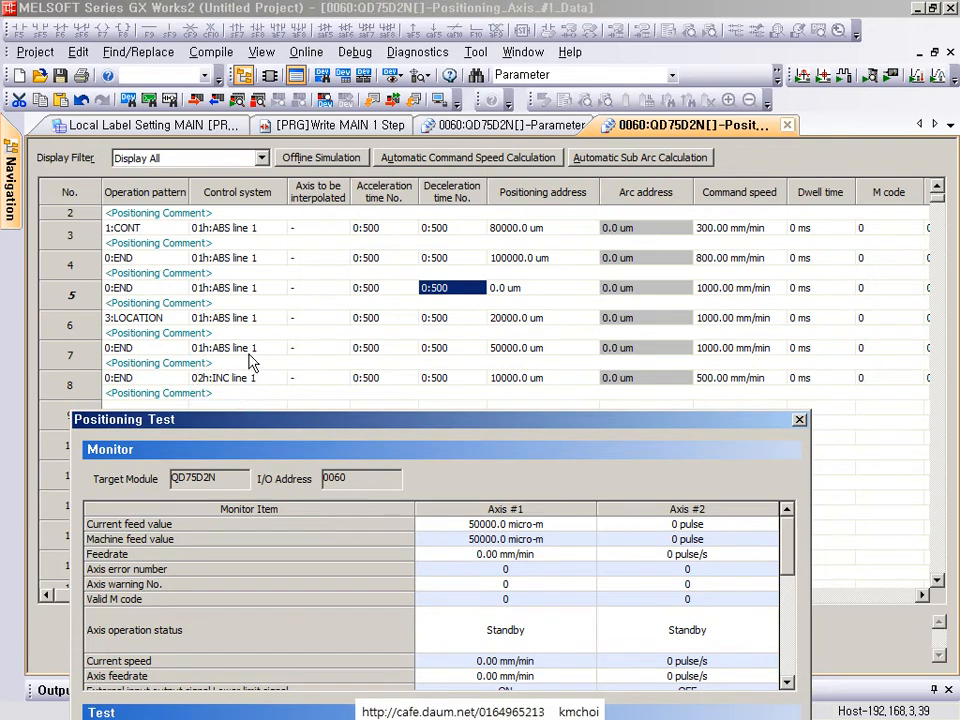
drag(315, 419, 426, 66)
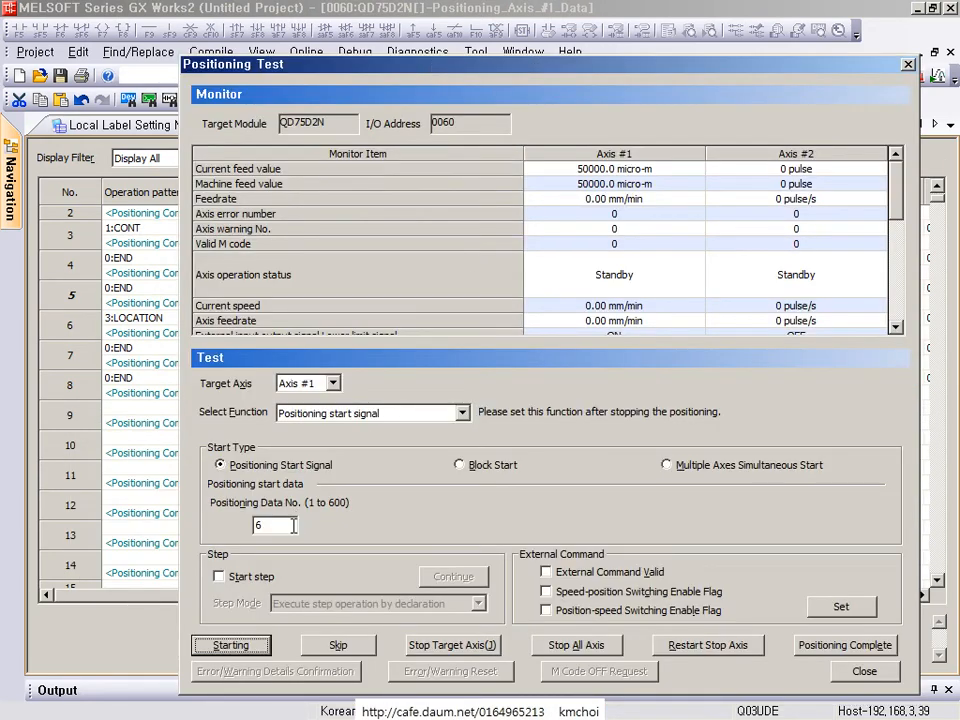
double_click(259, 523)
click(214, 644)
click(236, 645)
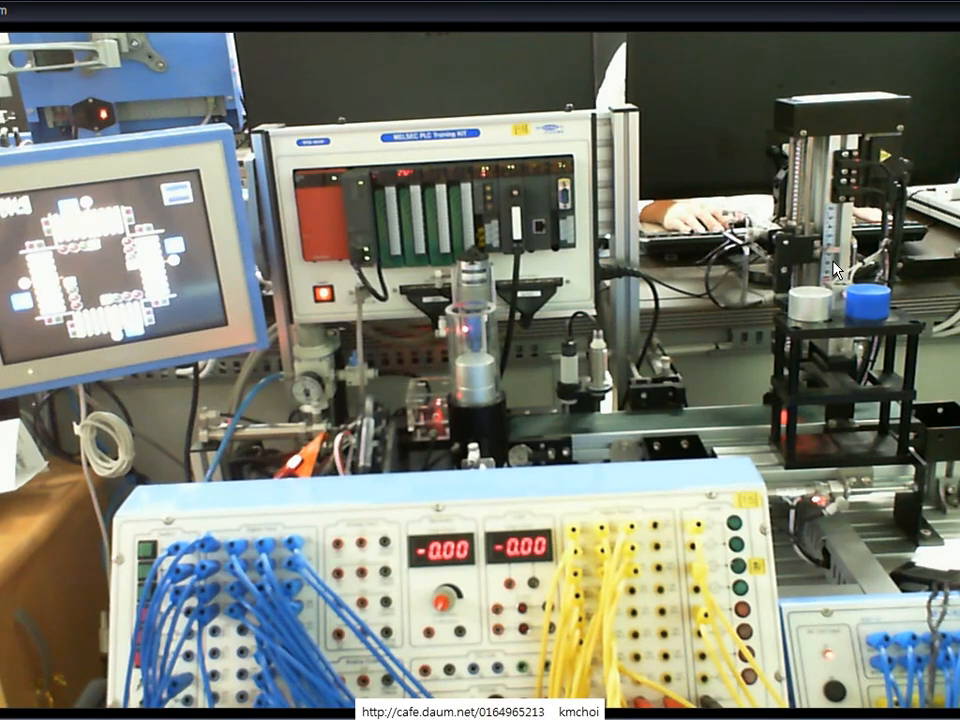
click(250, 647)
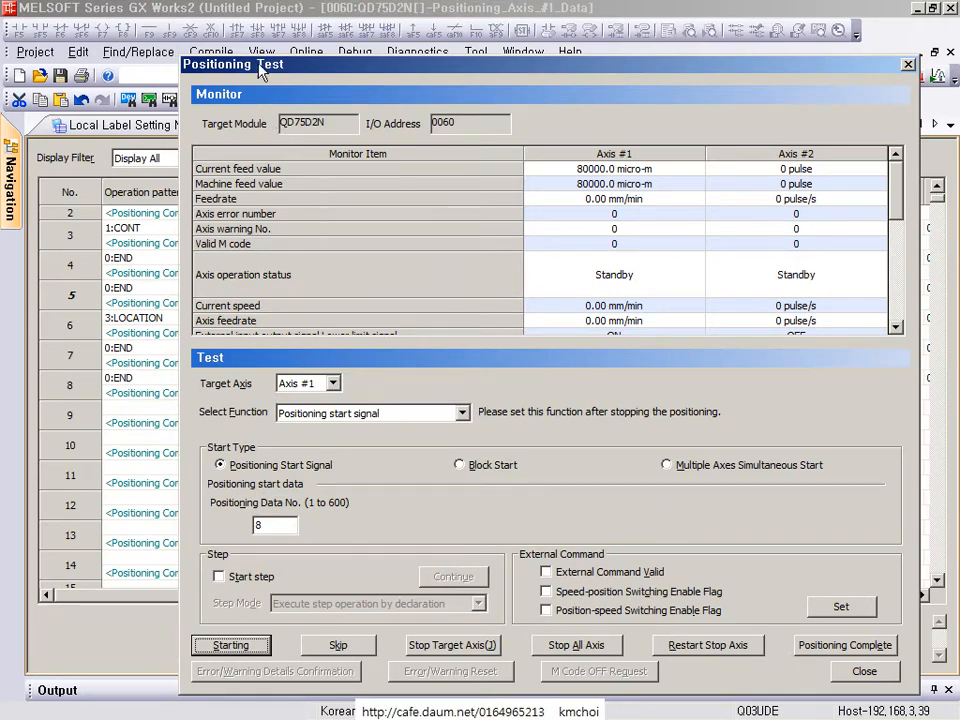
- Leave the Positioning Test and view the QD75D2N parameters, selecting the Axis #1 pulse output mode
drag(260, 70, 212, 36)
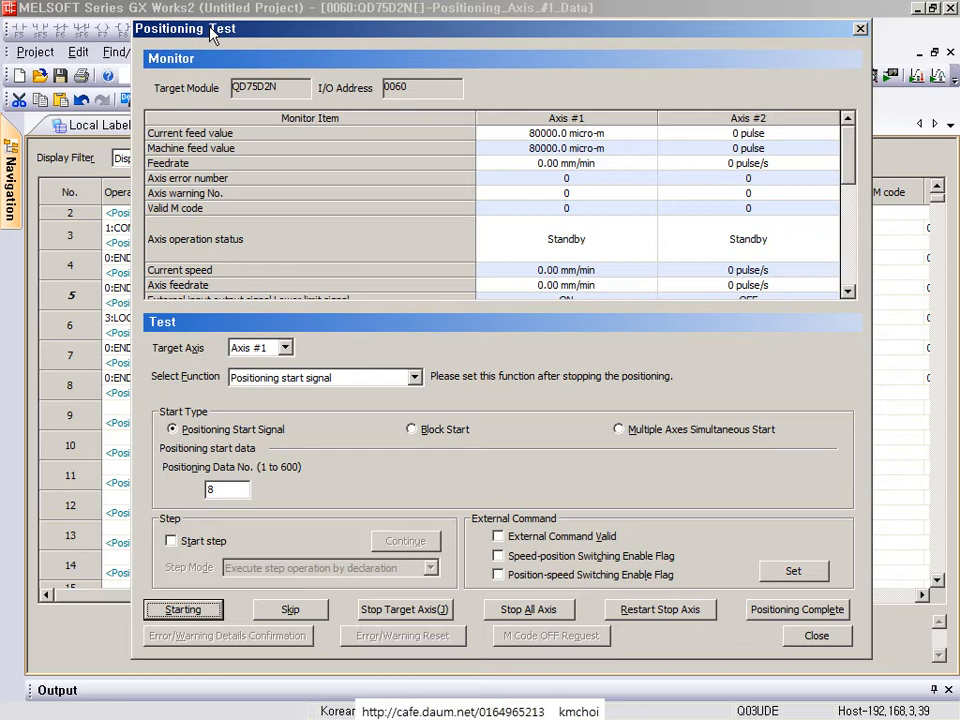
key(alt+Tab)
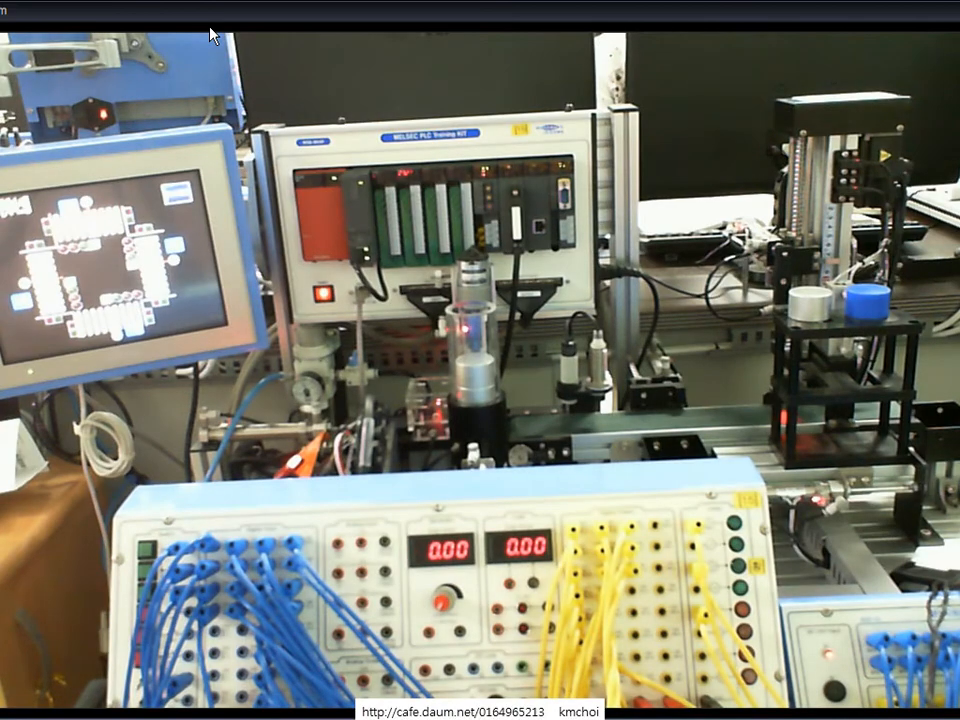
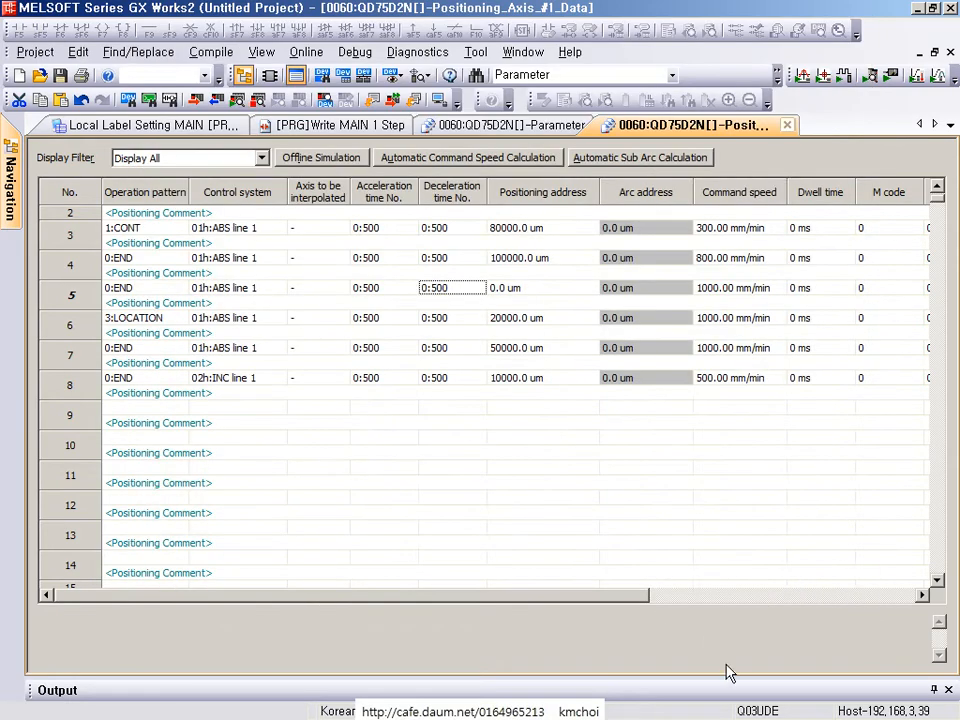
click(429, 352)
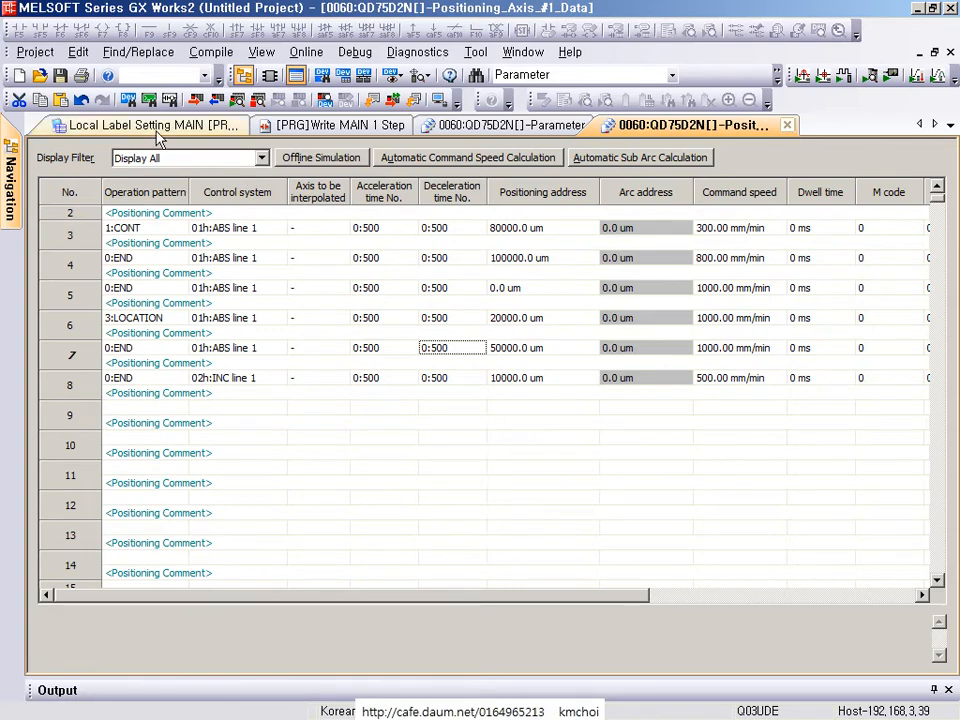
click(310, 128)
click(548, 124)
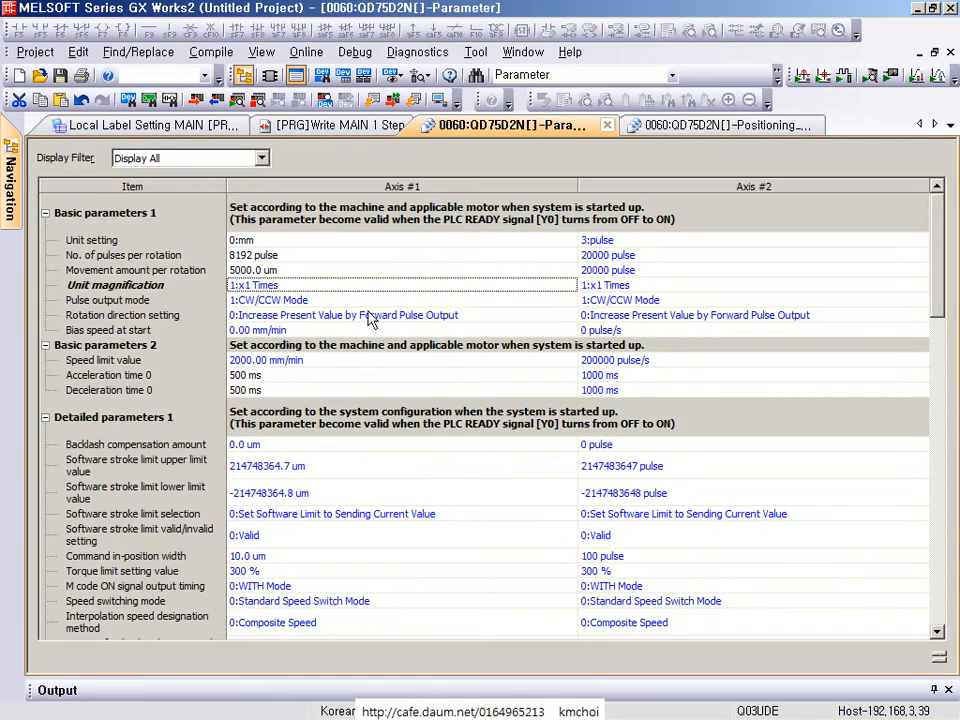
click(329, 303)
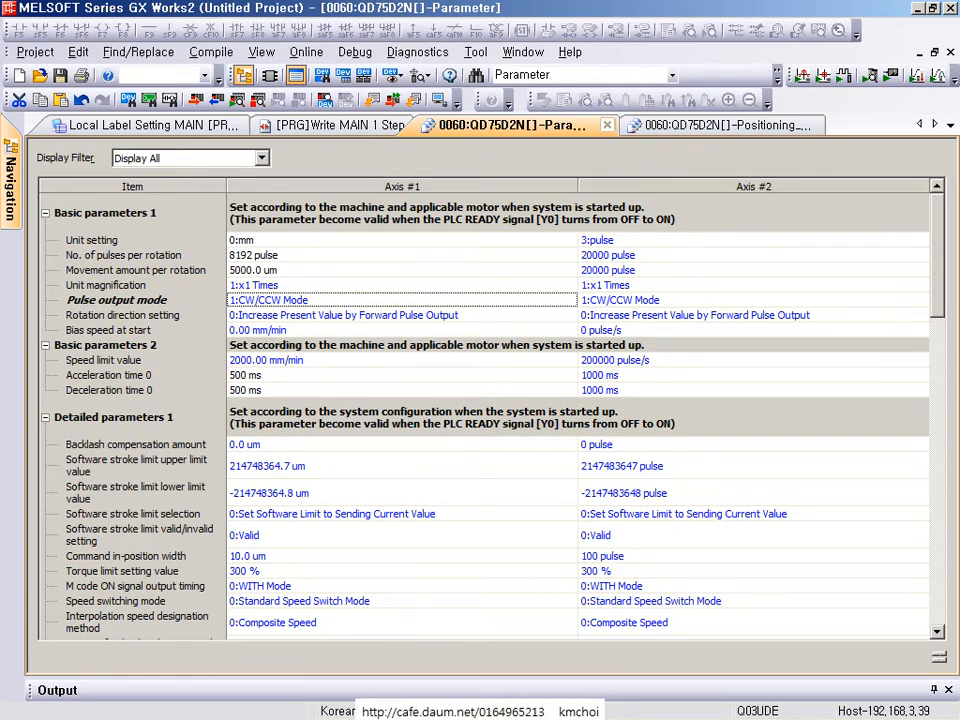
- Switch to the PDF textbook in Acrobat Reader and review the pages on writing parameters, the JOG/OPR test and the positioning start test
key(alt+Tab)
scroll(481, 441, down, 10)
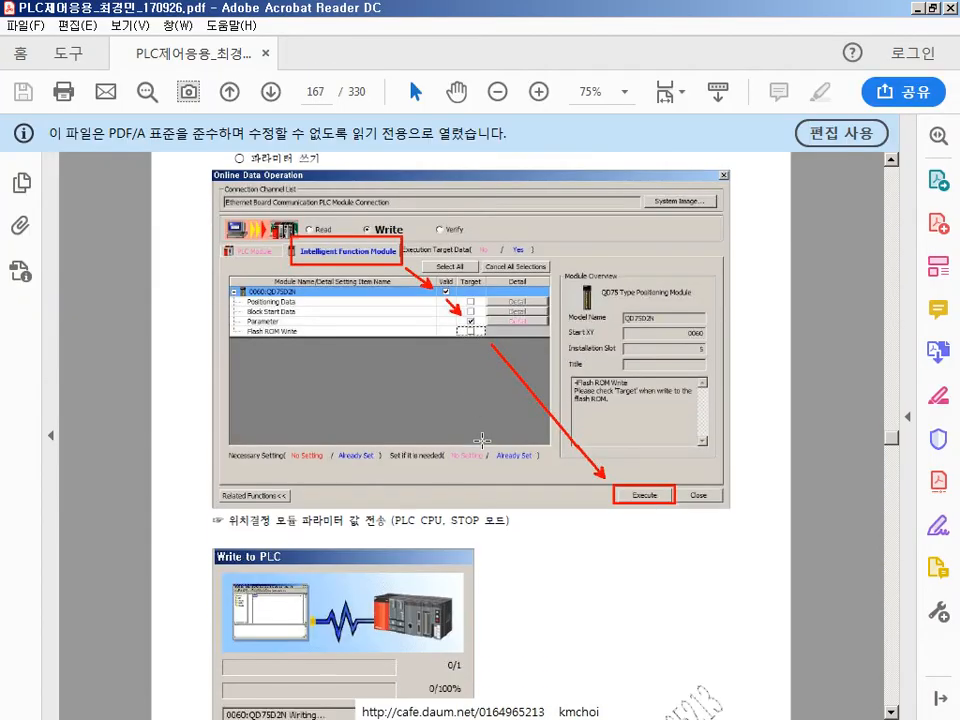
scroll(481, 441, down, 5)
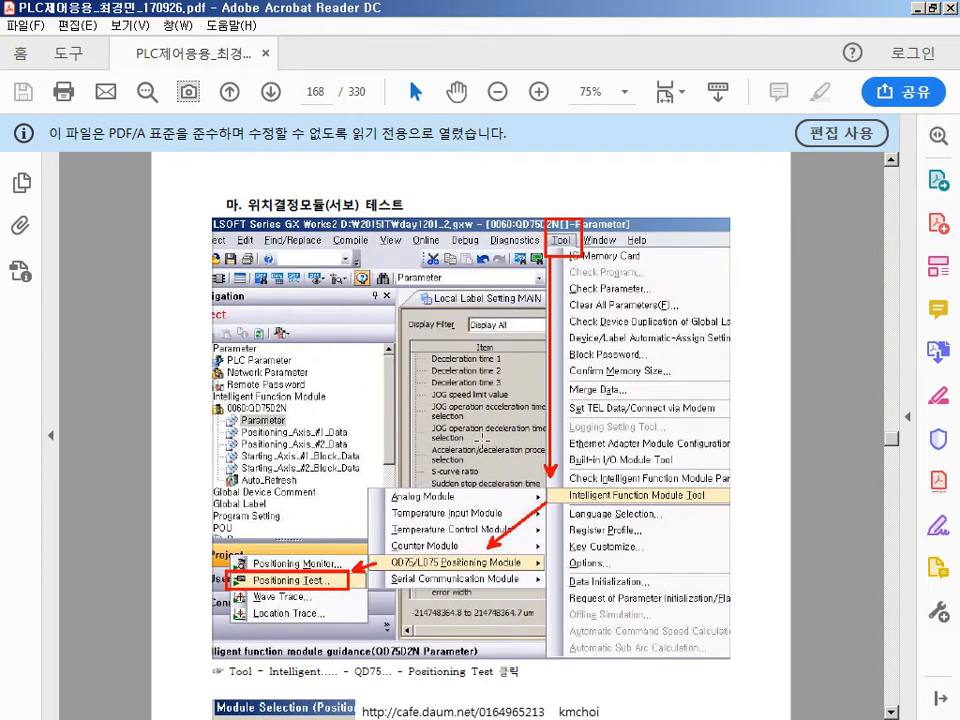
scroll(481, 440, down, 5)
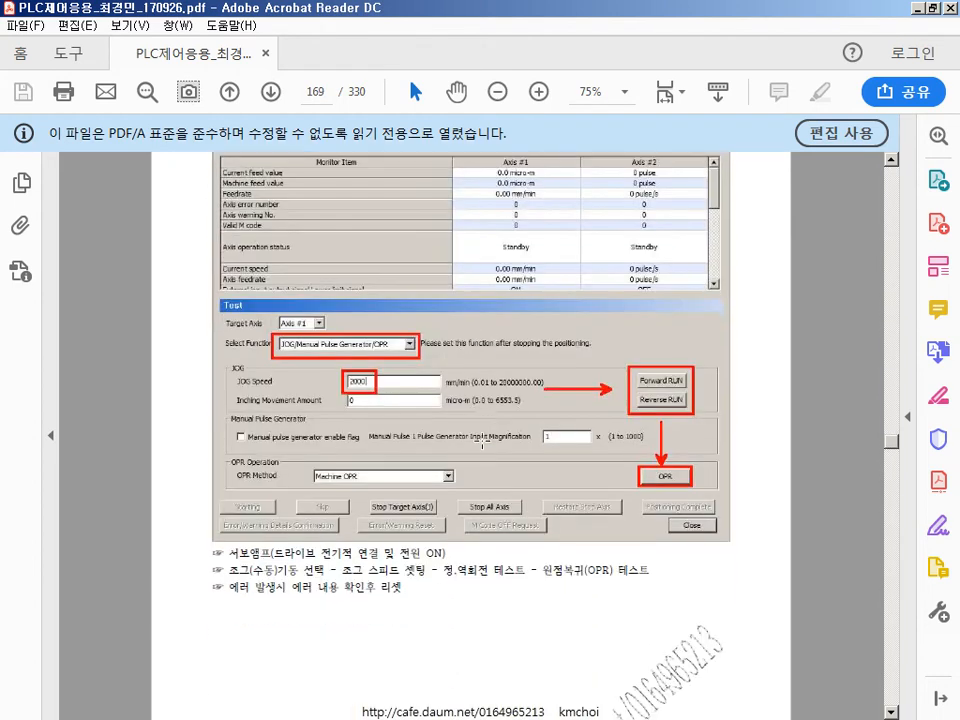
scroll(484, 446, up, 1)
scroll(482, 500, down, 5)
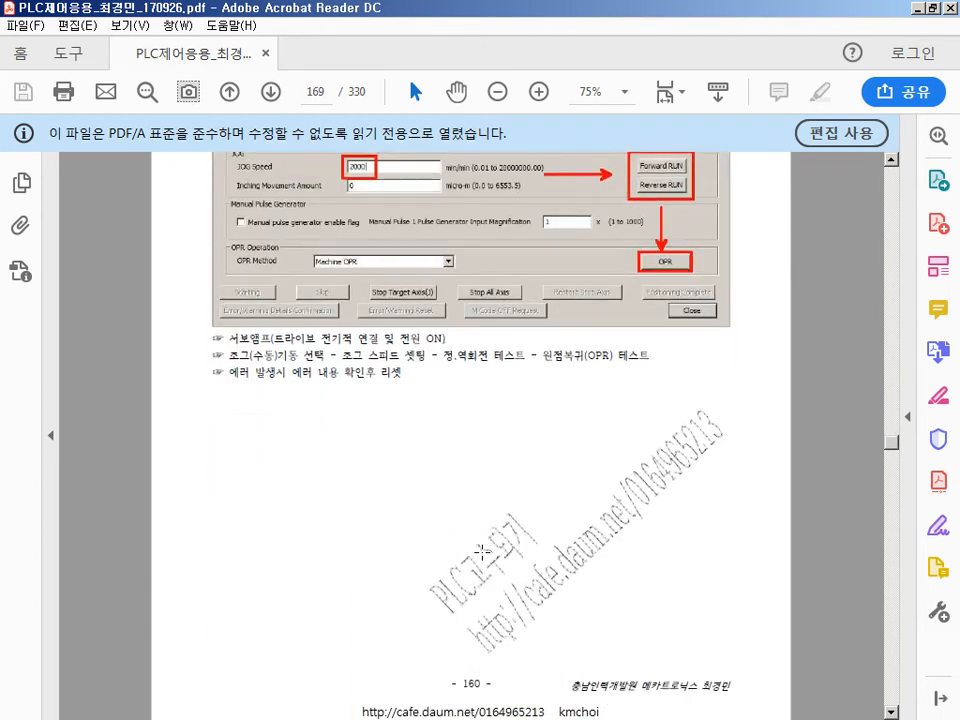
scroll(481, 552, down, 5)
scroll(481, 552, down, 10)
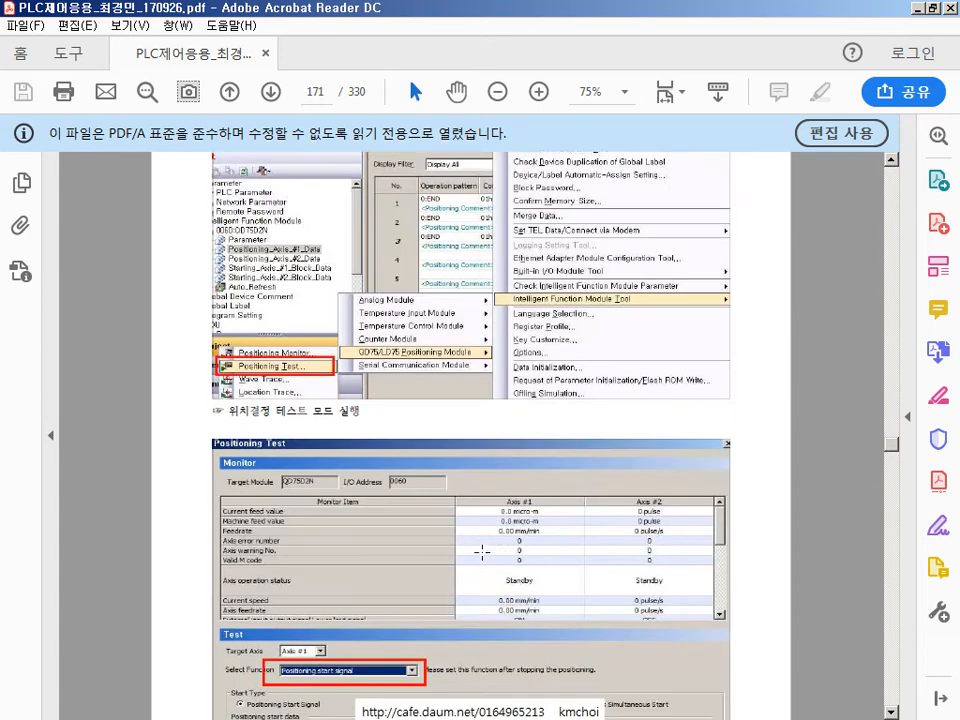
scroll(349, 575, down, 5)
scroll(266, 520, up, 6)
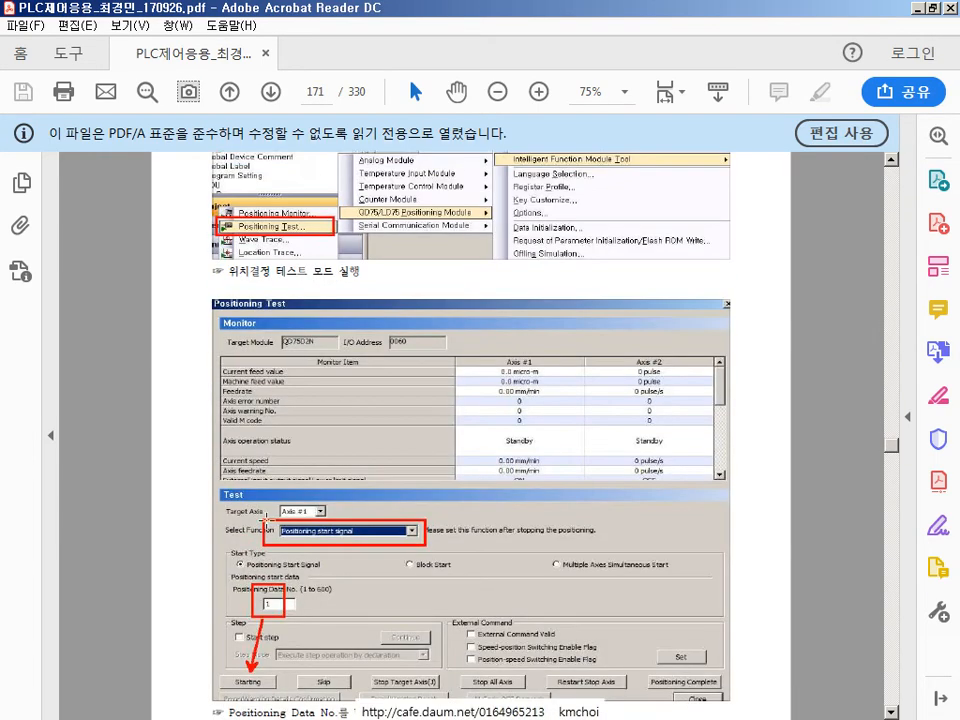
scroll(264, 500, down, 1)
scroll(290, 384, down, 2)
scroll(290, 384, up, 3)
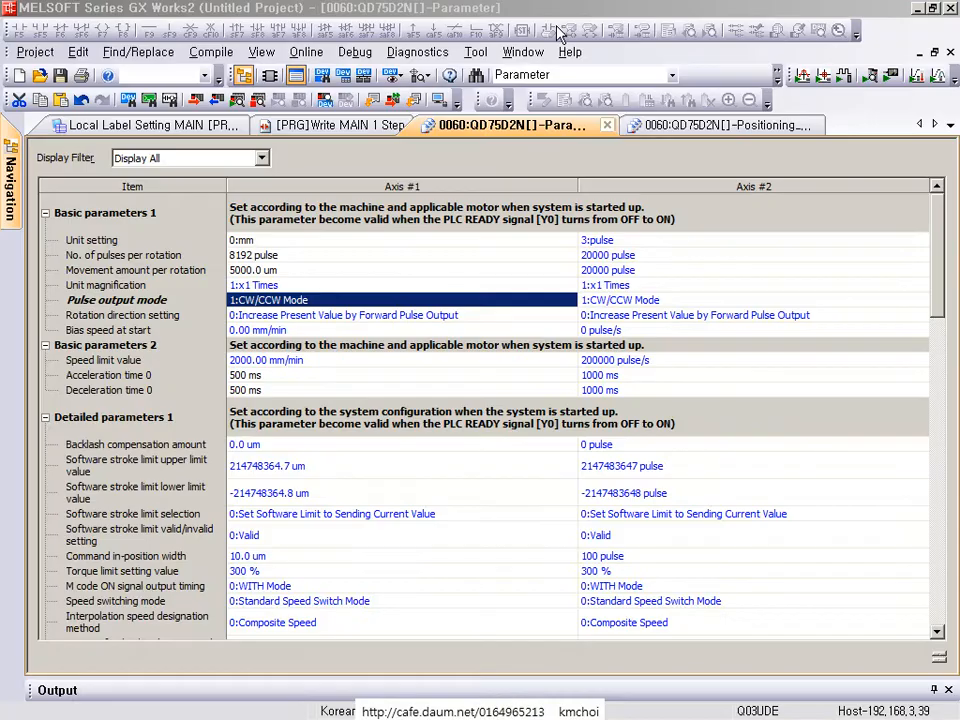
- Open the Positioning Test in GX Works2 for the QD75D2N at address 0060 and select the JOG/Manual Pulse Generator/OPR function
click(475, 52)
mouse_move(560, 424)
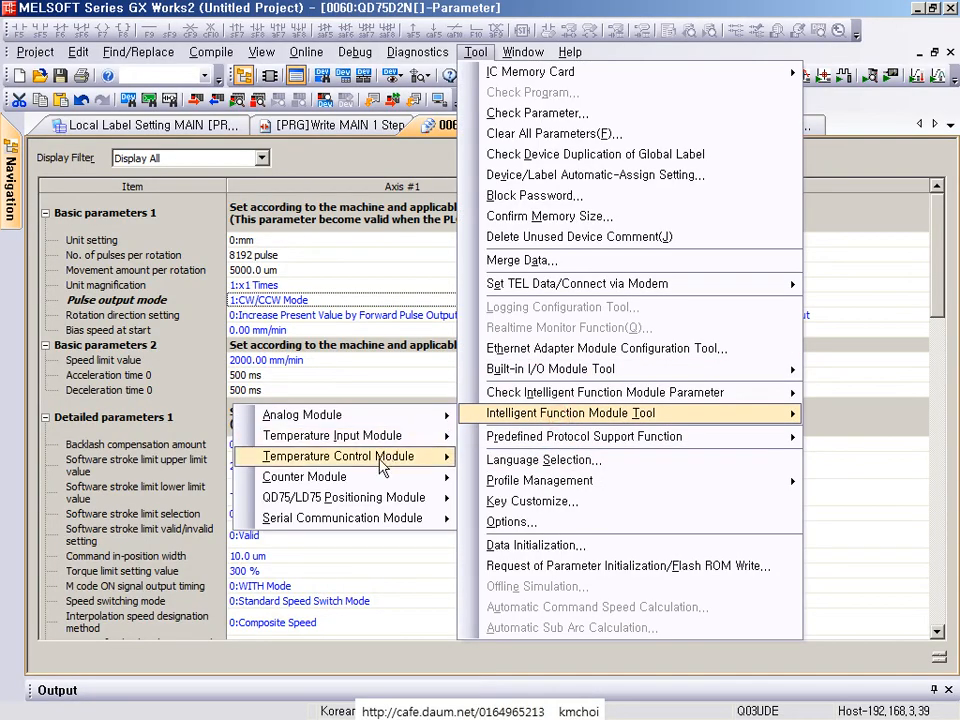
mouse_move(373, 500)
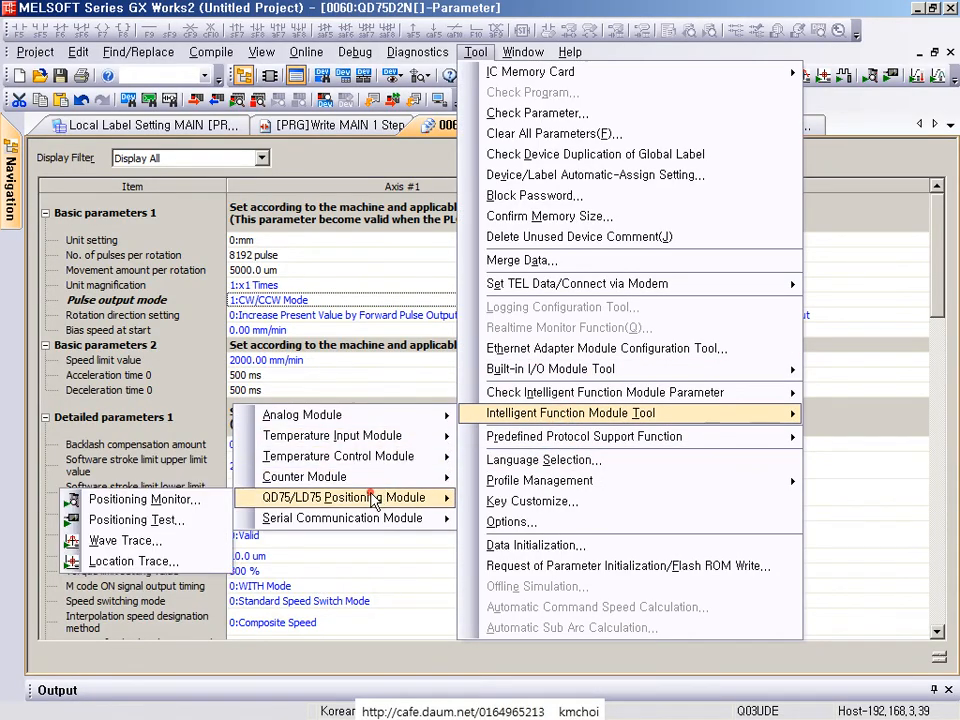
click(160, 520)
click(448, 437)
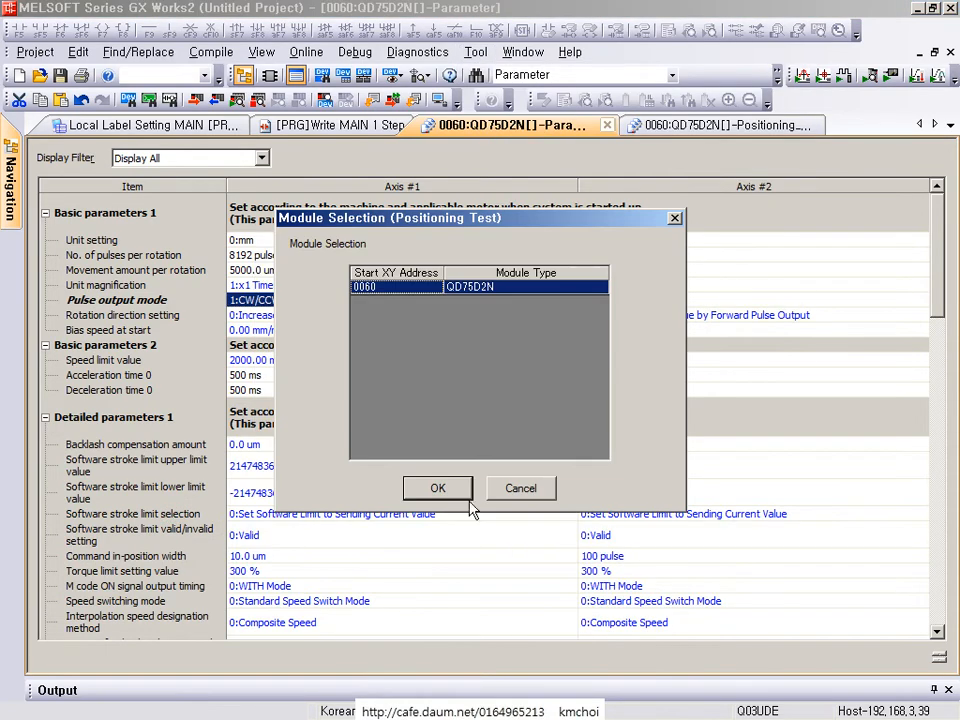
click(440, 484)
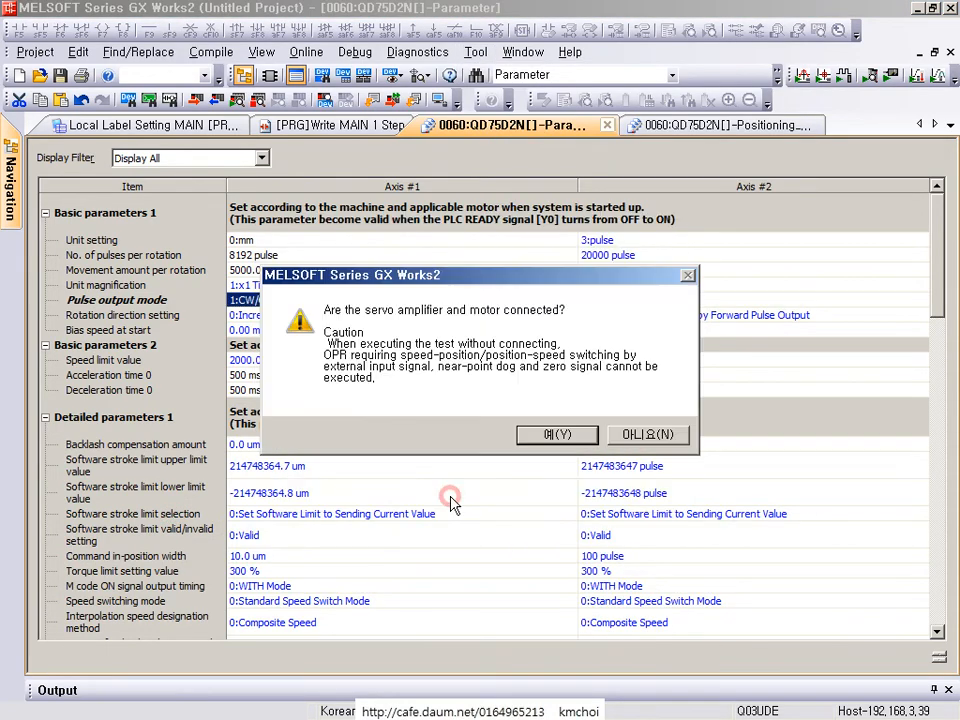
click(556, 435)
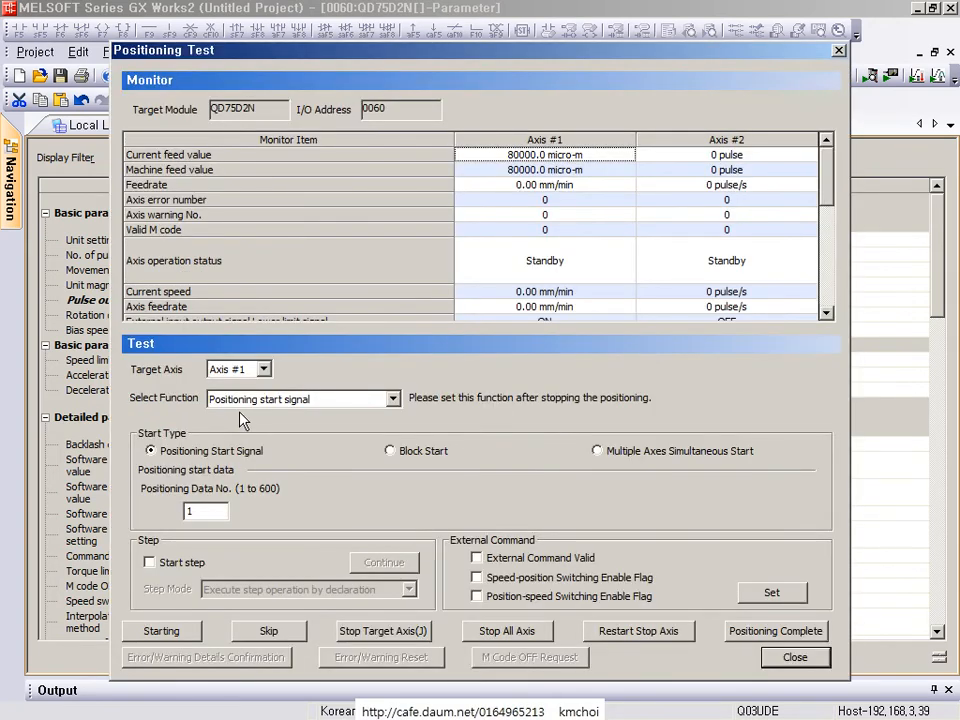
click(250, 398)
click(250, 428)
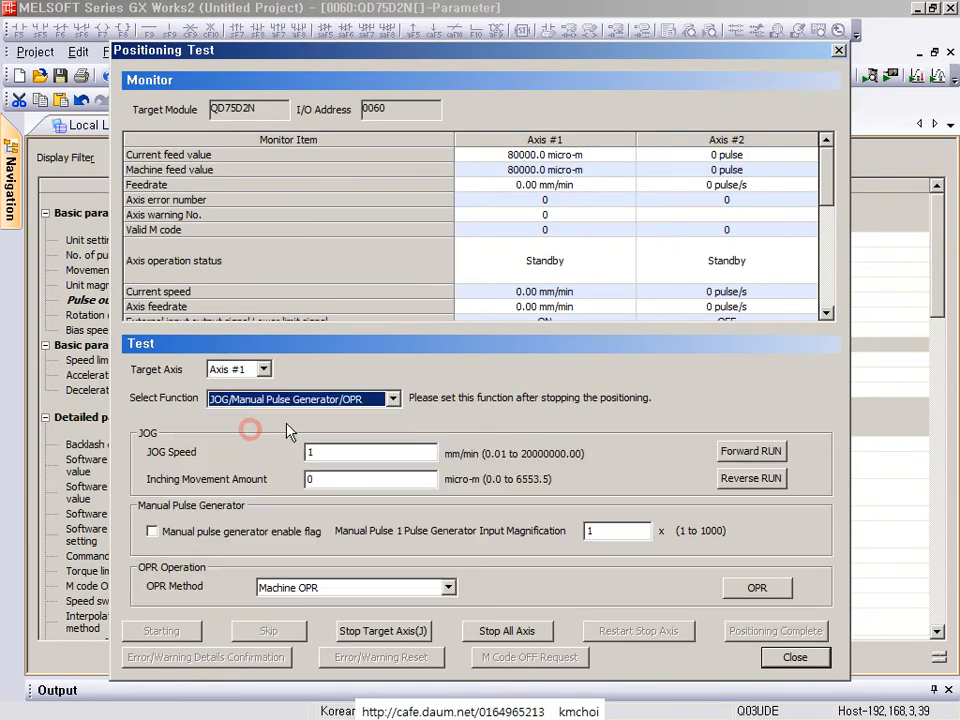
- Uncover the parameter table behind the Positioning Test and check the Axis #1 JOG speed limit value in Detailed parameters 2
double_click(311, 452)
drag(378, 48, 712, 62)
click(240, 298)
scroll(302, 458, down, 10)
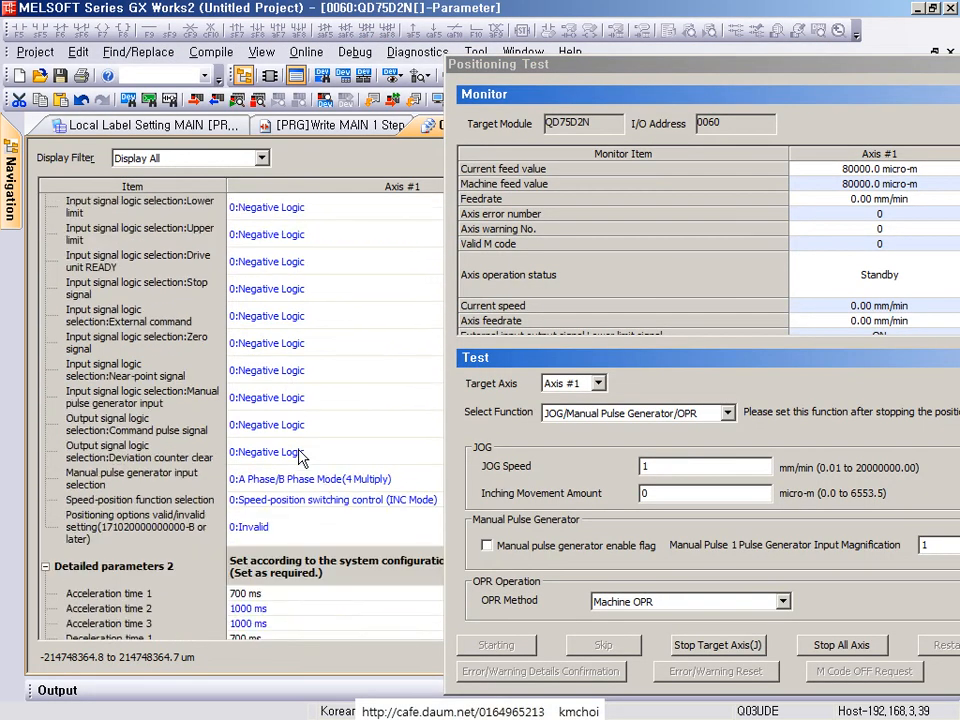
scroll(300, 457, down, 3)
click(300, 439)
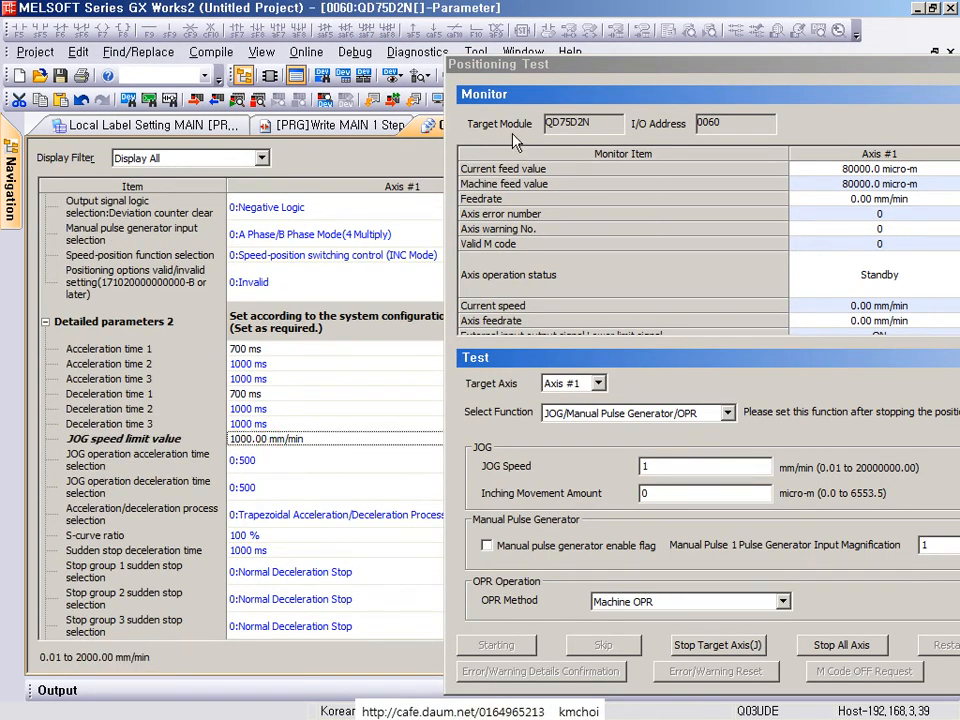
mouse_move(553, 79)
mouse_down()
mouse_move(213, 40)
mouse_move(702, 298)
mouse_up()
key(ctrl+1)
click(45, 495)
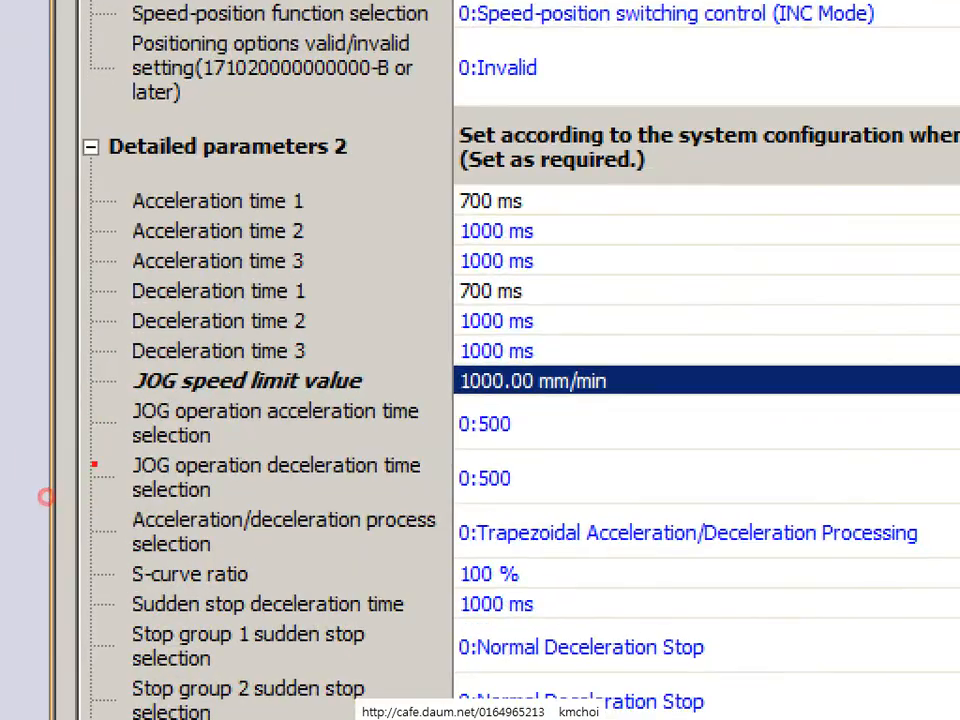
drag(87, 316, 593, 443)
key(Escape)
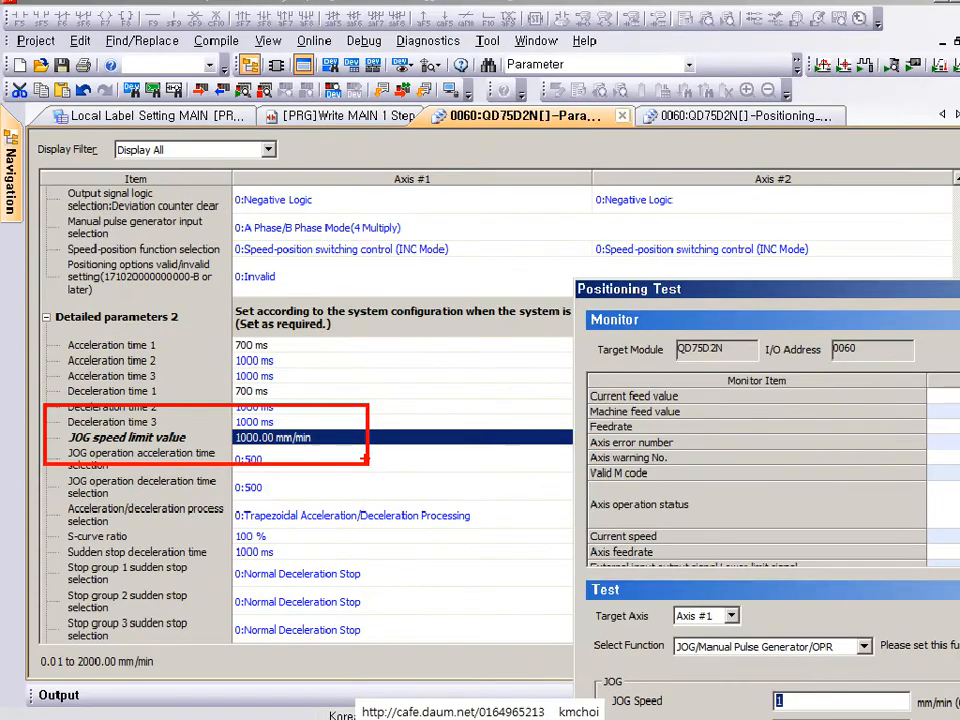
- Set the JOG speed to 1500 mm/min and run Axis #1 forward
drag(714, 294, 281, 36)
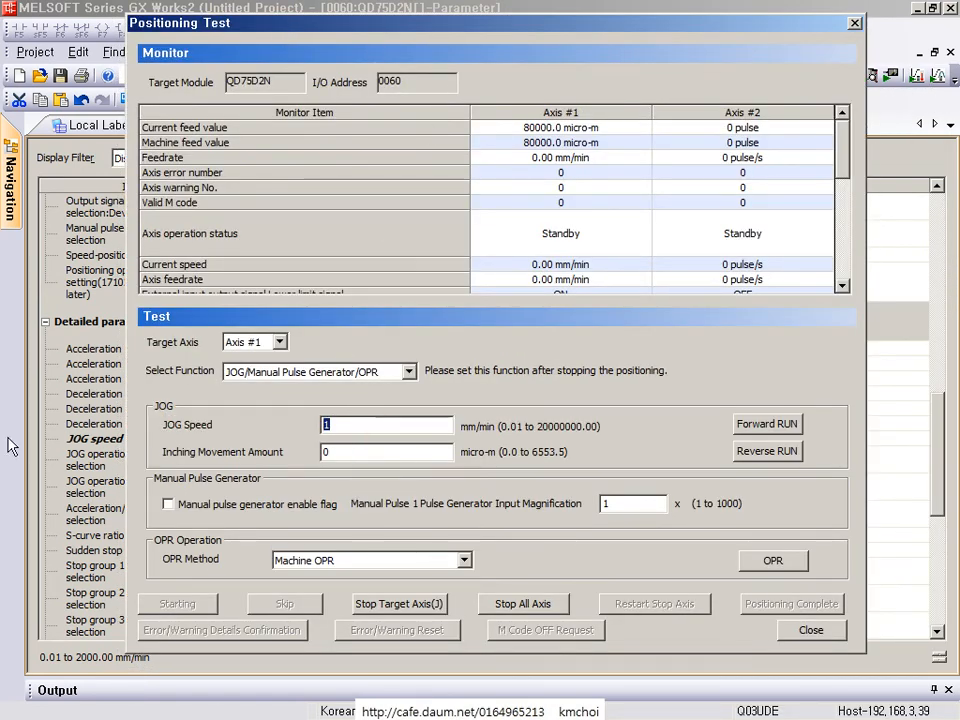
text(1500)
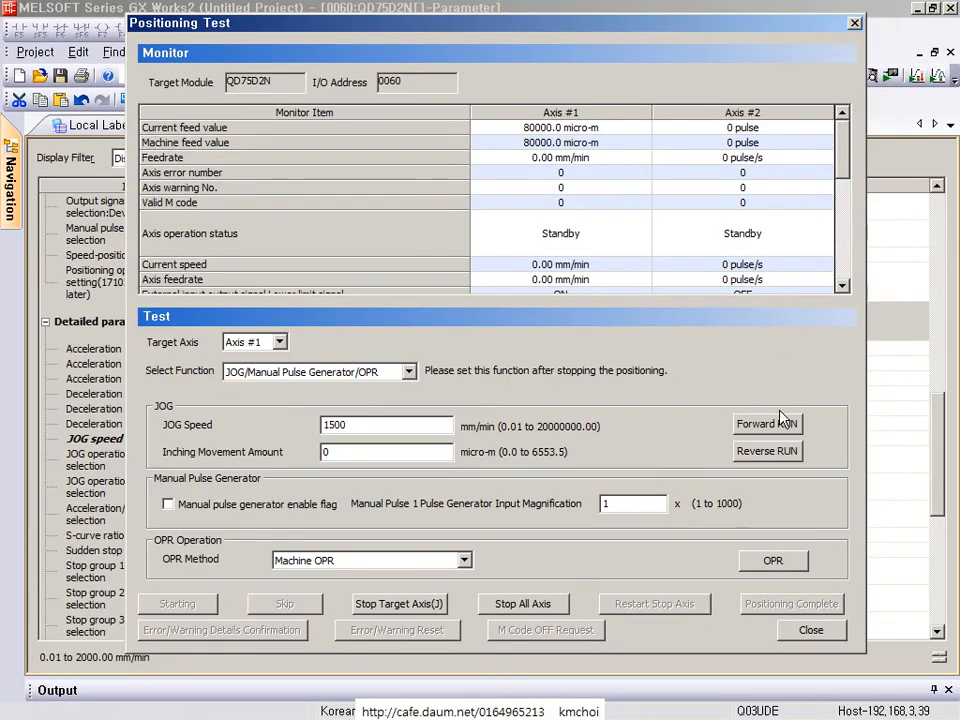
click(768, 425)
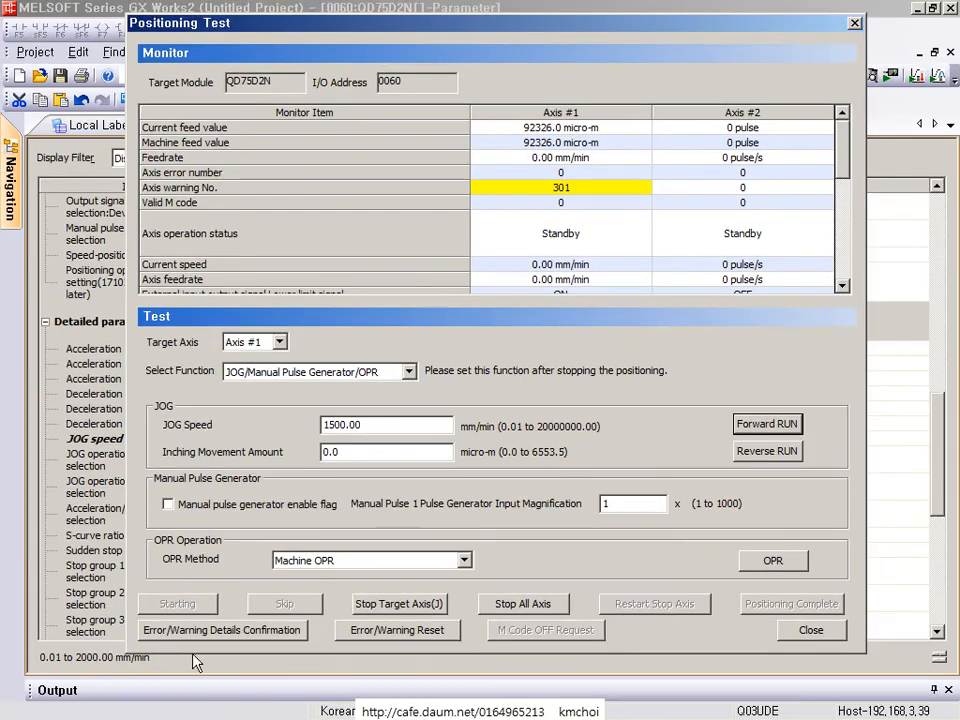
- Read the Axis #1 warning details and set the JOG speed to 1000 mm/min
click(280, 540)
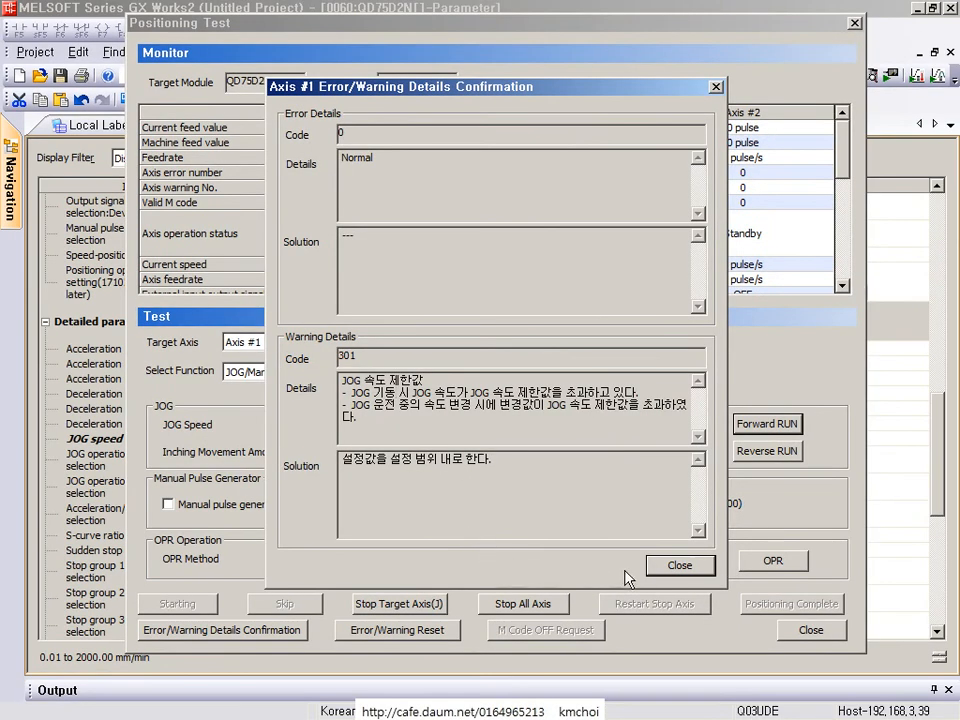
click(666, 564)
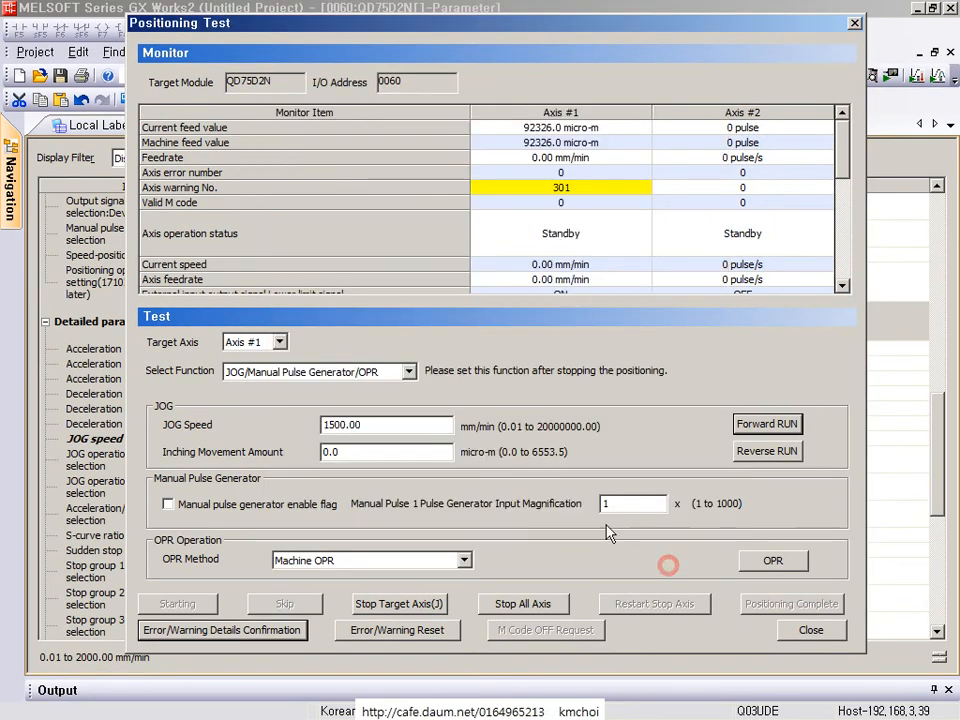
click(420, 413)
double_click(420, 424)
text(1000)
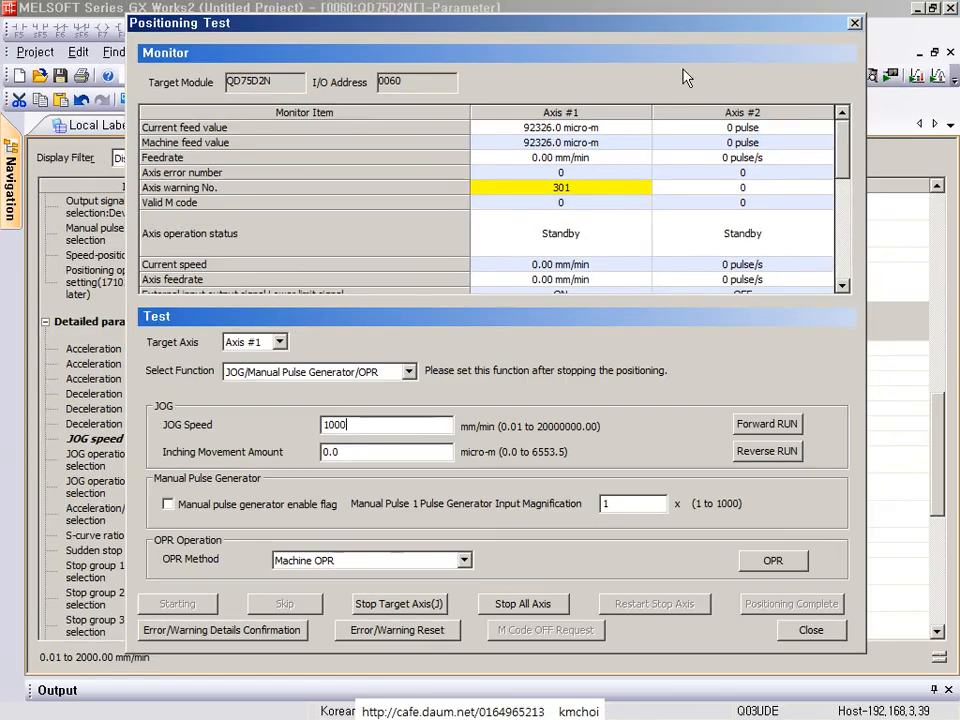
- Reset the Axis #1 JOG speed warning and run the axis forward again
key(ctrl+2)
drag(516, 149, 662, 235)
key(Escape)
click(381, 690)
mouse_move(259, 519)
mouse_down()
mouse_move(461, 591)
mouse_move(604, 574)
mouse_up()
drag(530, 570, 638, 718)
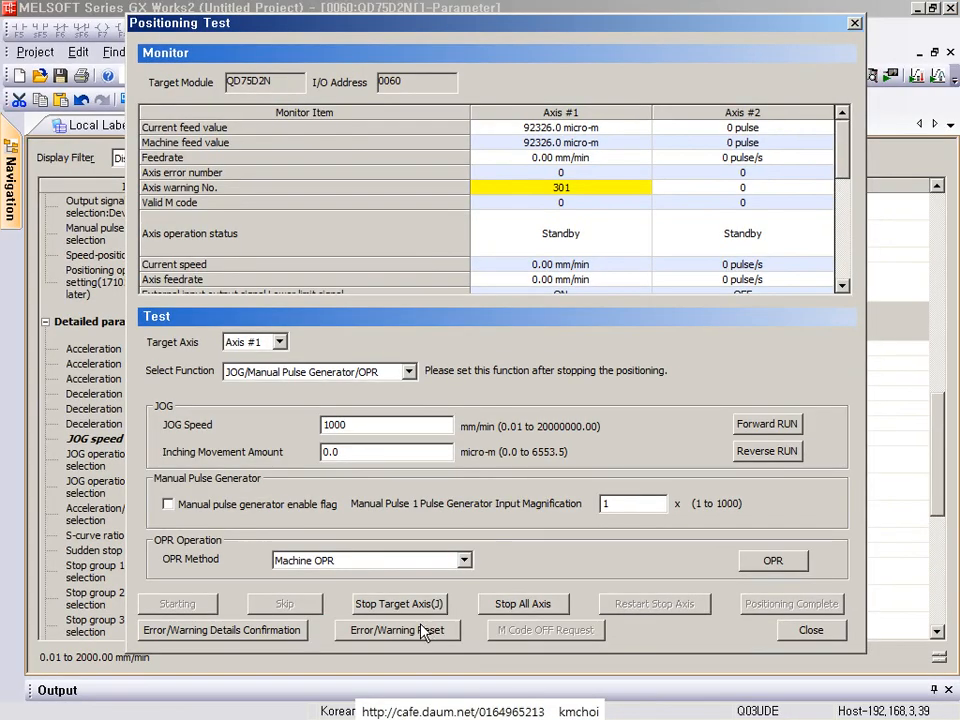
click(466, 540)
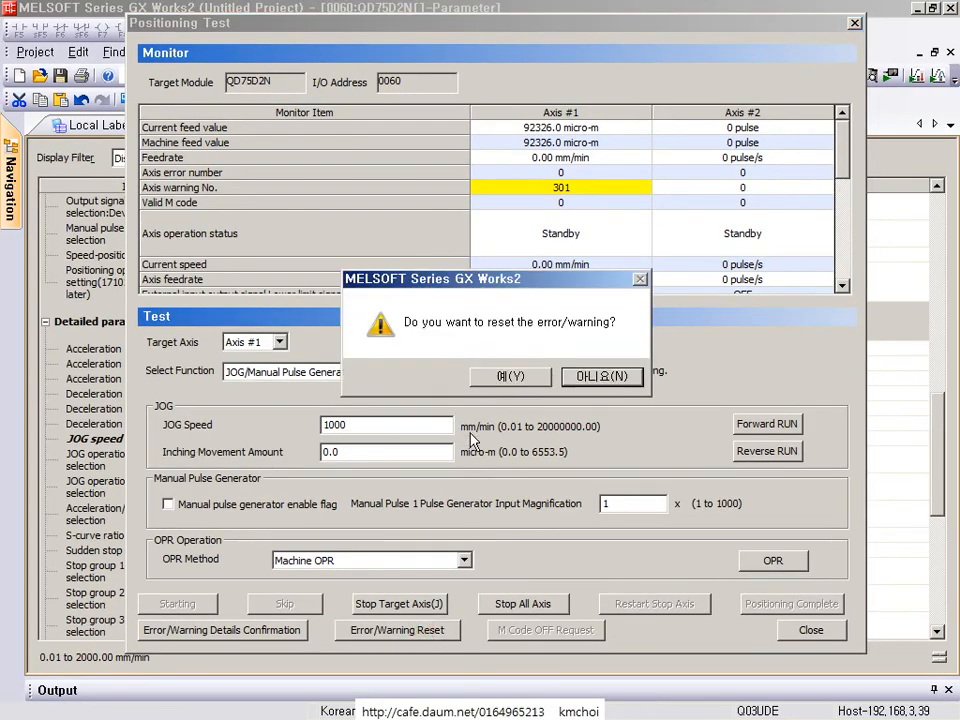
click(628, 36)
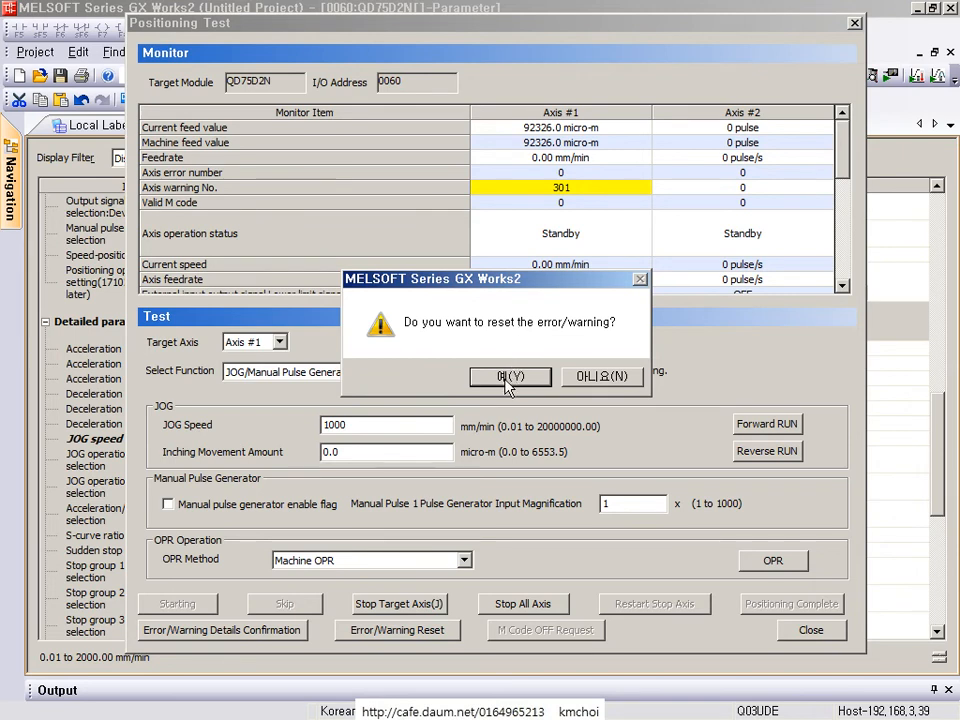
click(508, 378)
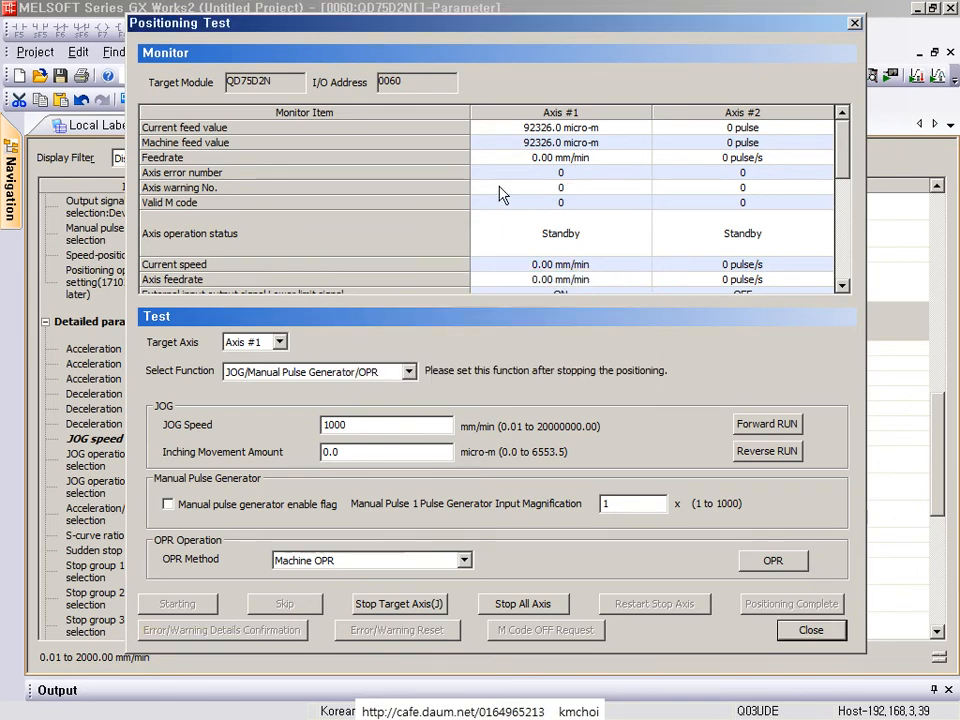
click(766, 424)
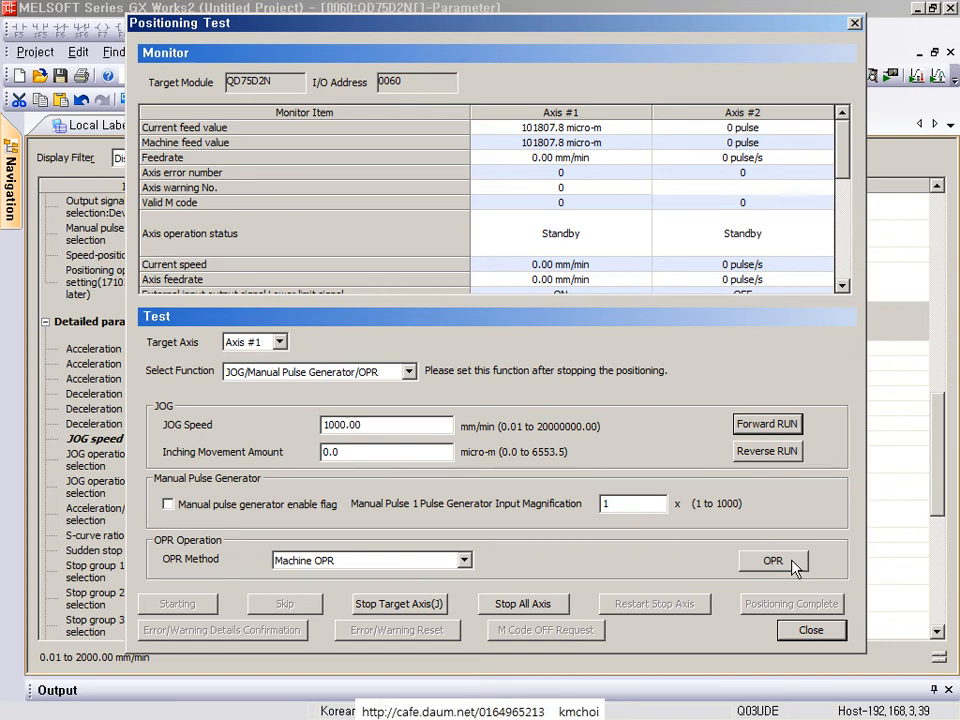
- Start the Machine OPR on Axis #1 and read the details of its warning
click(793, 563)
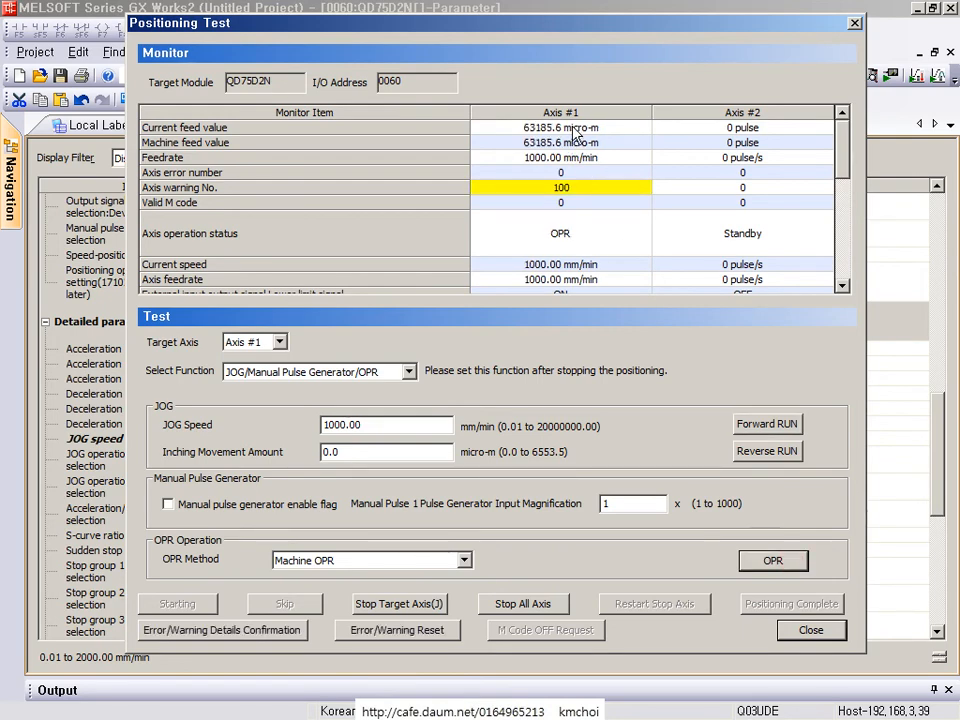
click(270, 630)
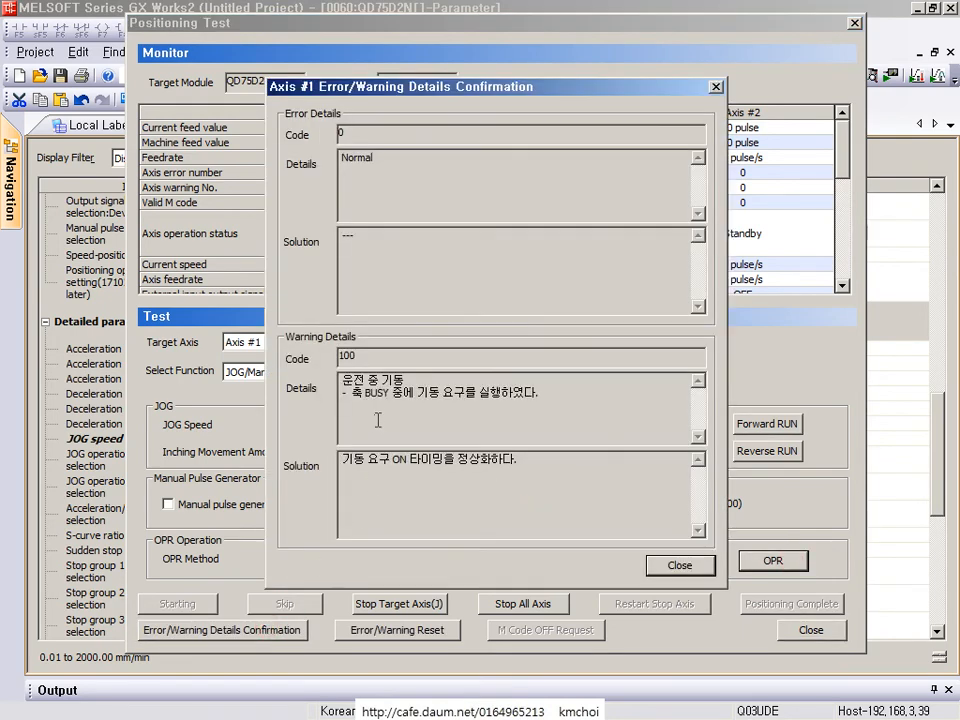
drag(342, 380, 472, 400)
click(564, 398)
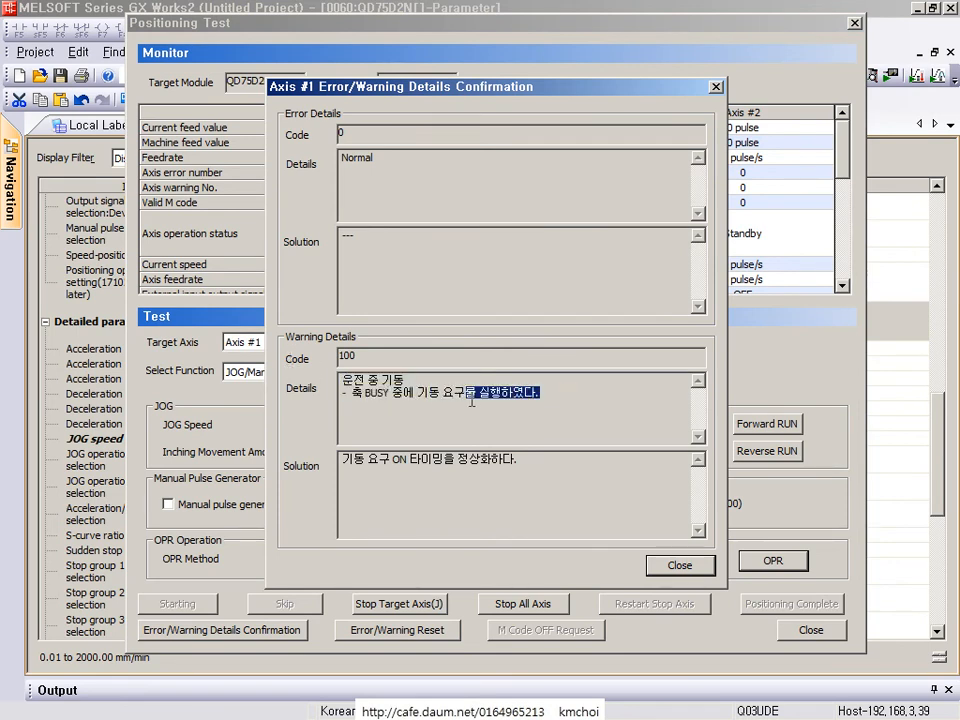
click(472, 401)
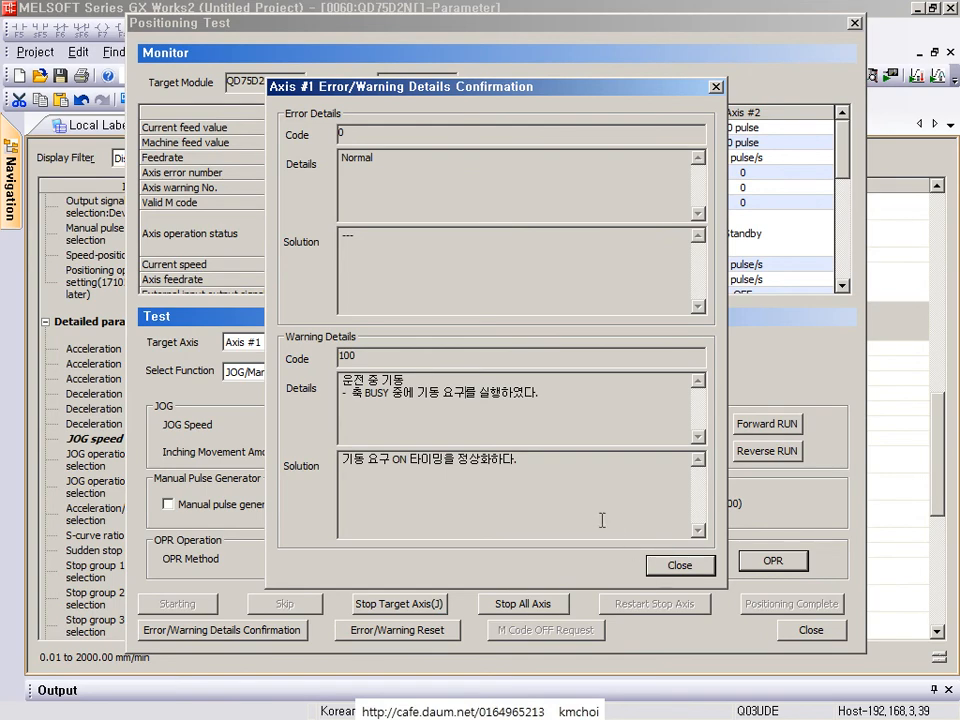
click(670, 566)
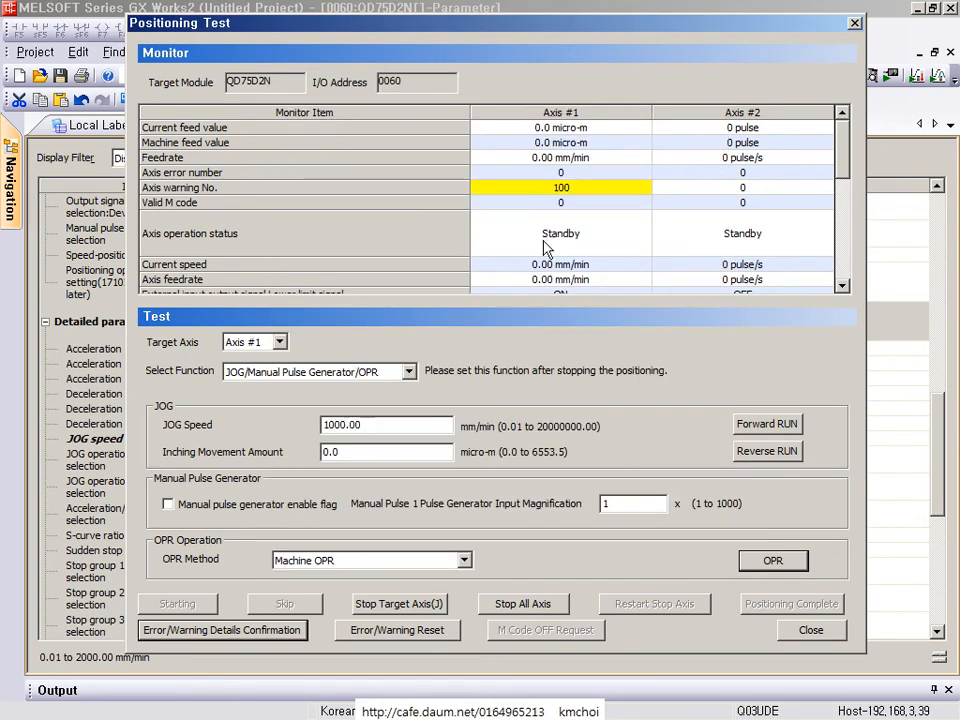
- Reset the Axis #1 warning from the machine OPR run and switch away from the Positioning Test
click(397, 630)
click(513, 378)
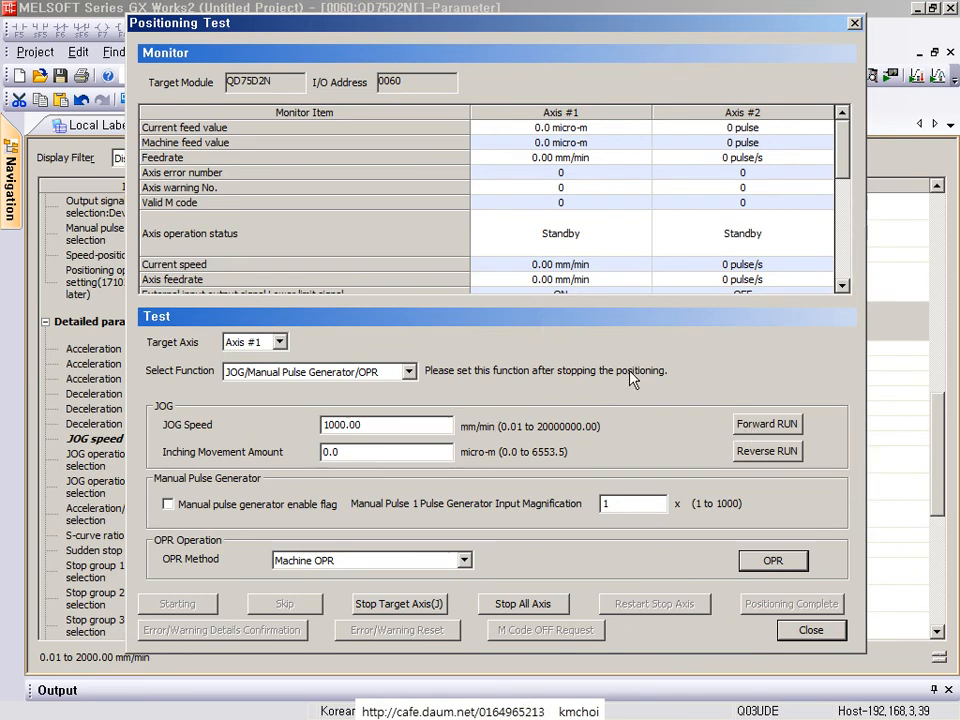
key(alt+Tab)
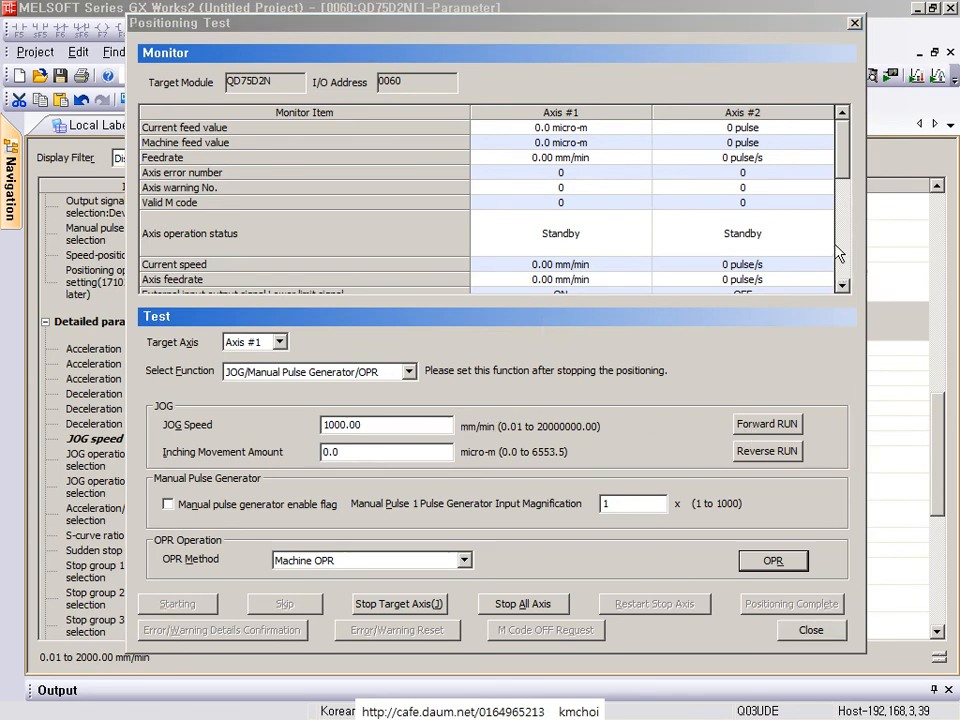
- Run Axis #1 in reverse at the set JOG speed and read the details of its error
key(alt+Tab)
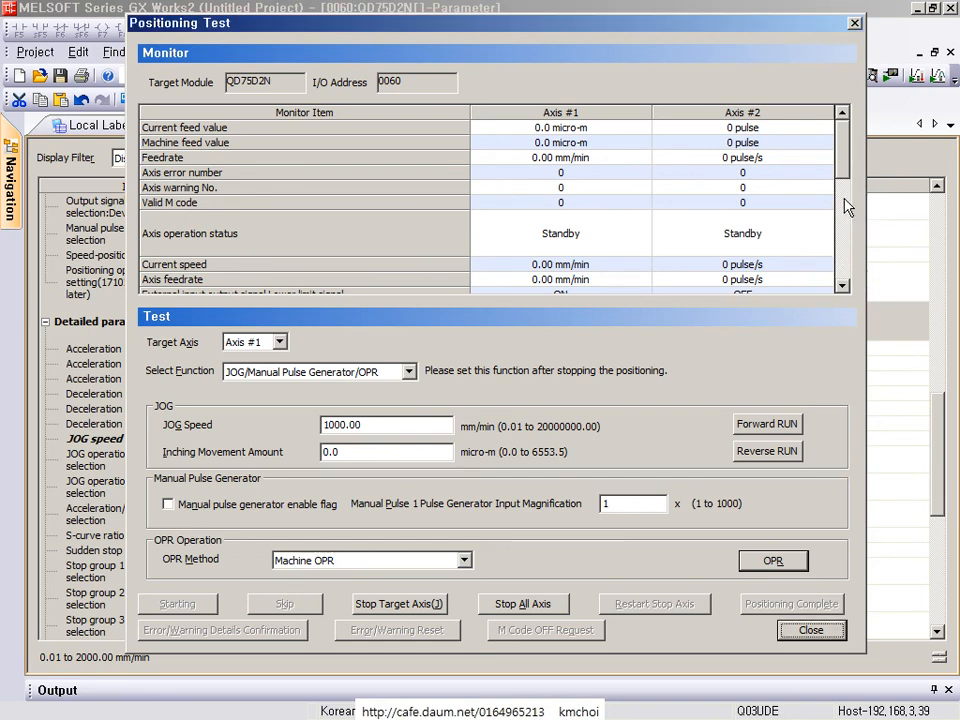
key(alt+Tab)
click(764, 456)
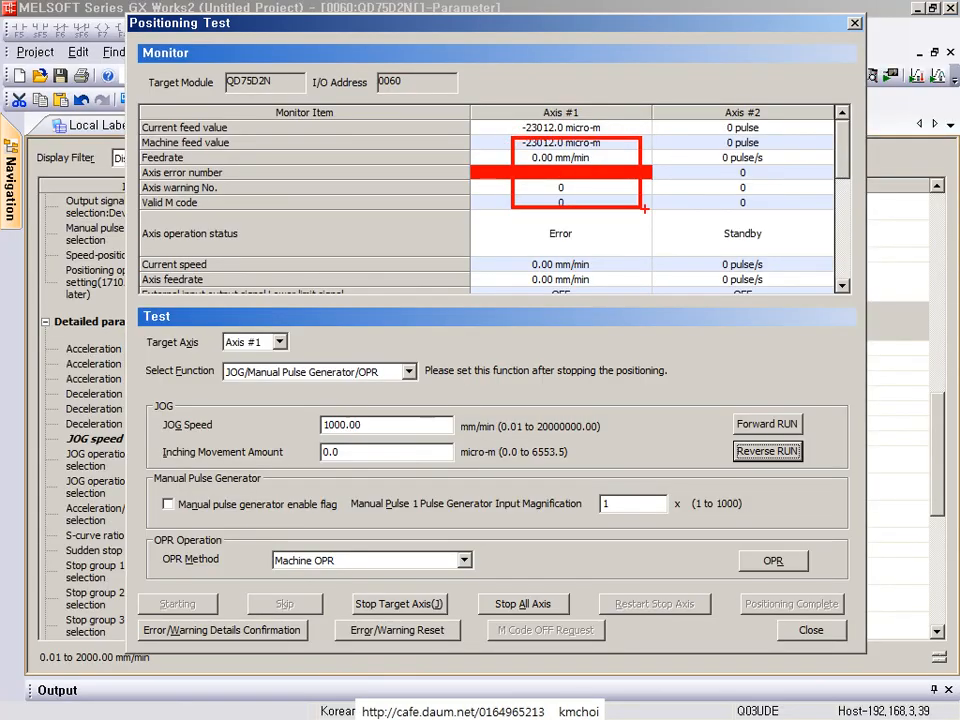
key(Escape)
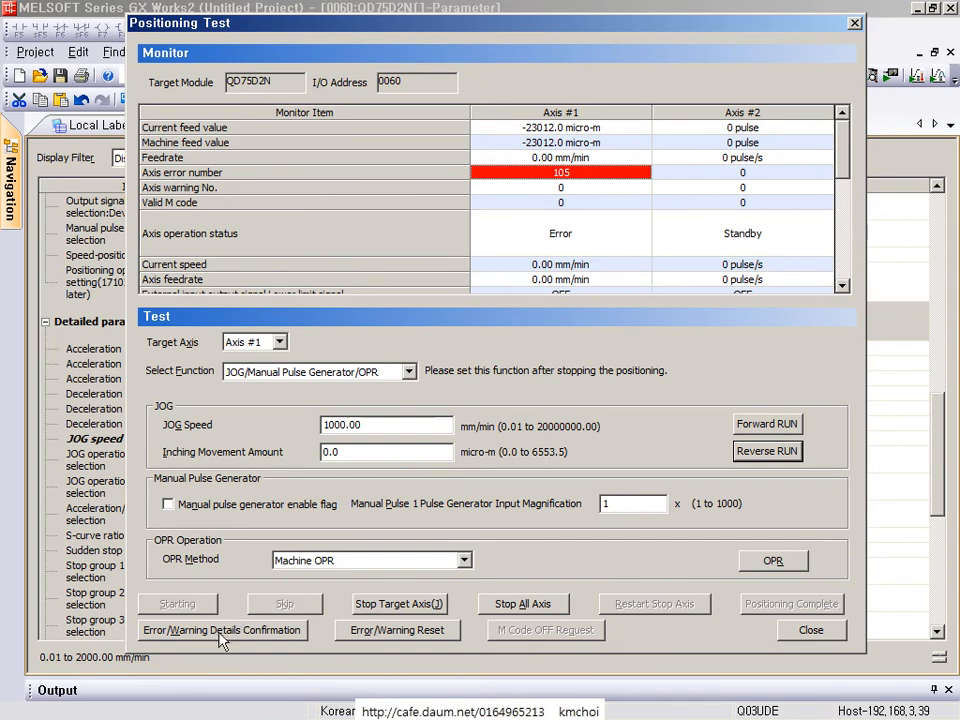
click(238, 628)
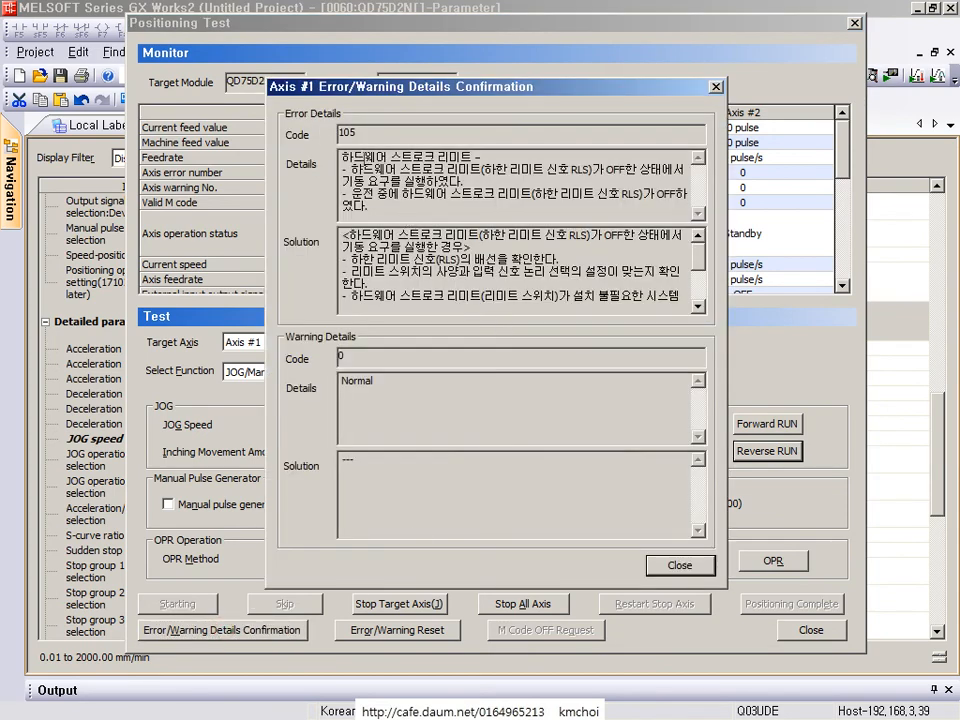
drag(340, 140, 650, 180)
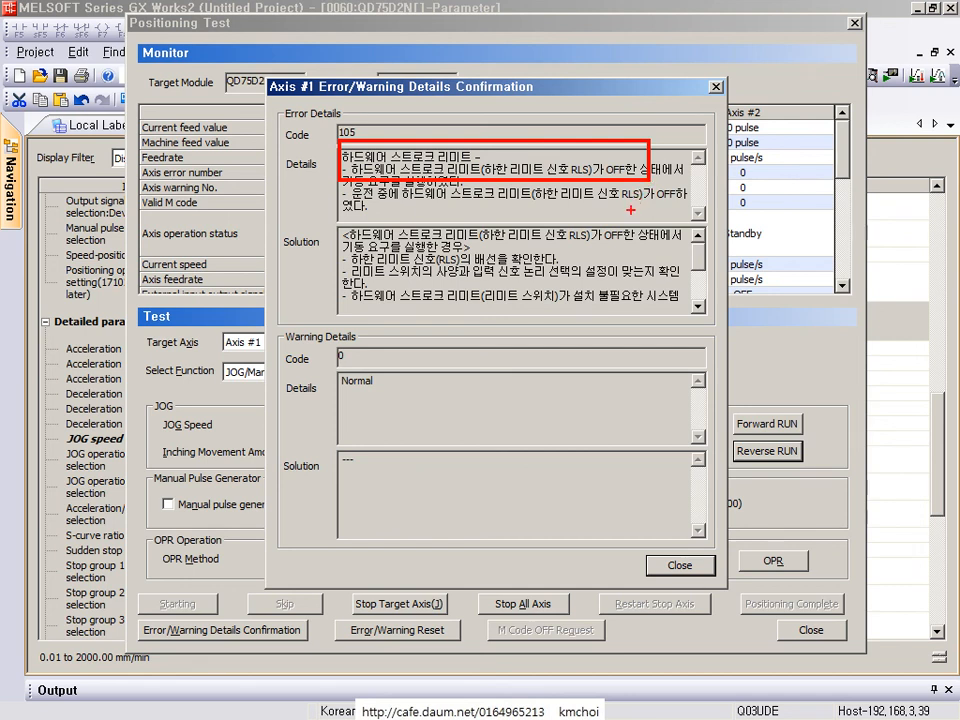
key(Escape)
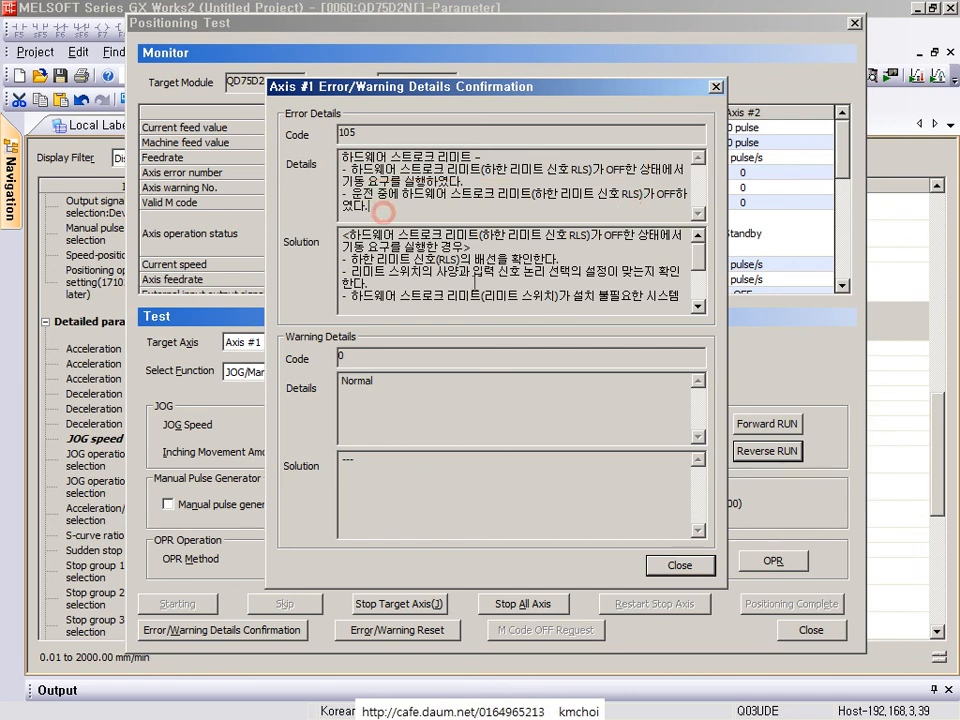
click(658, 564)
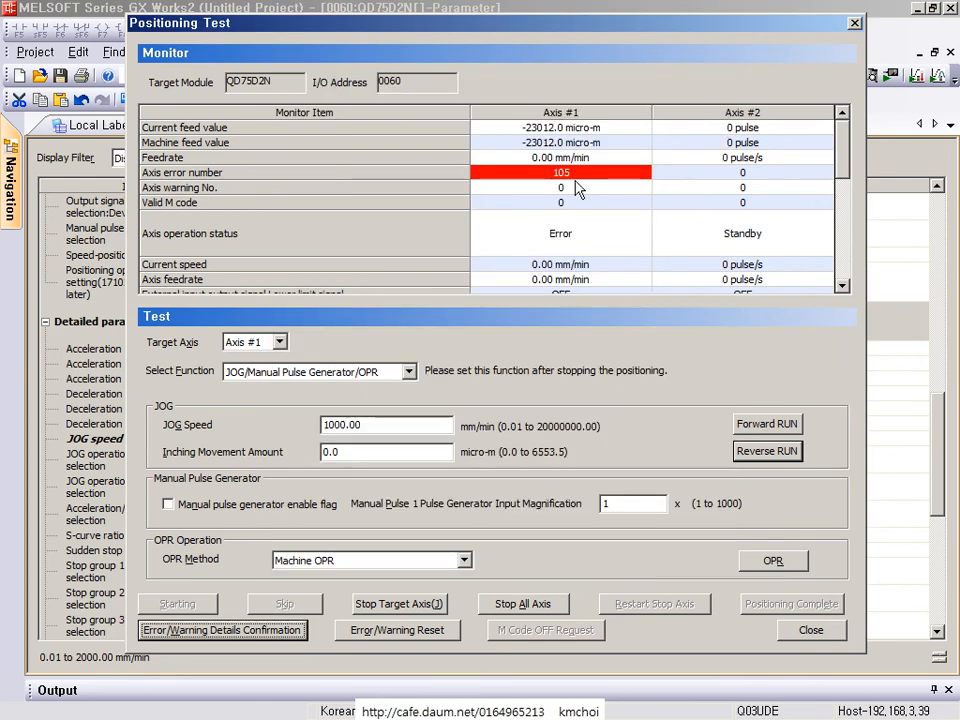
- Run Axis #1 forward with the JOG operation and reset its error
click(752, 428)
drag(752, 428, 752, 428)
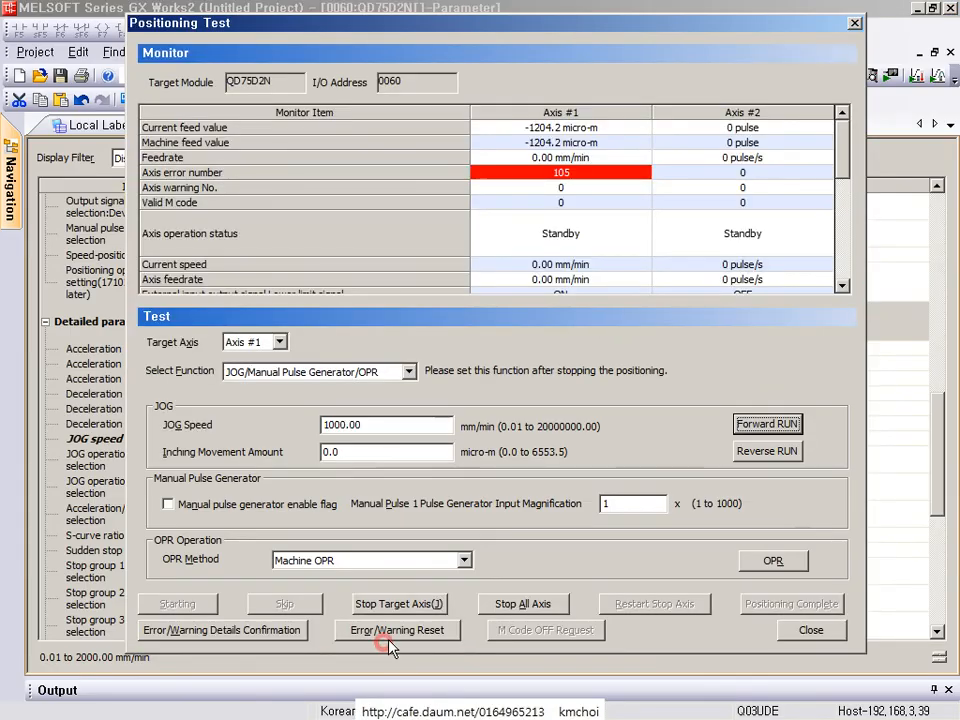
click(397, 630)
click(508, 377)
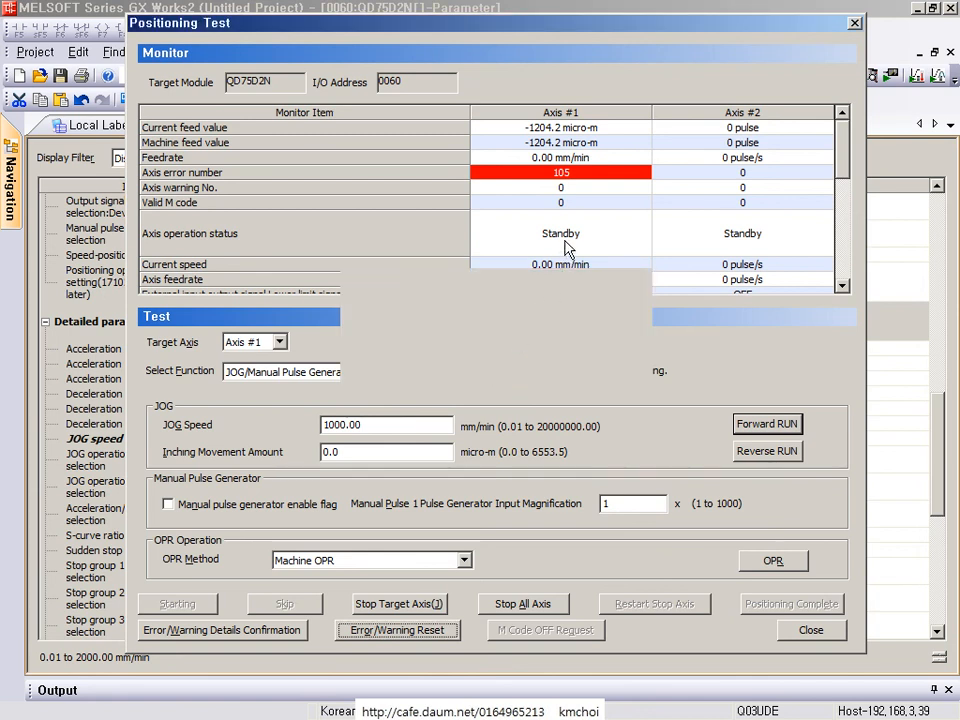
- Start the Machine OPR on Axis #1 again
click(757, 571)
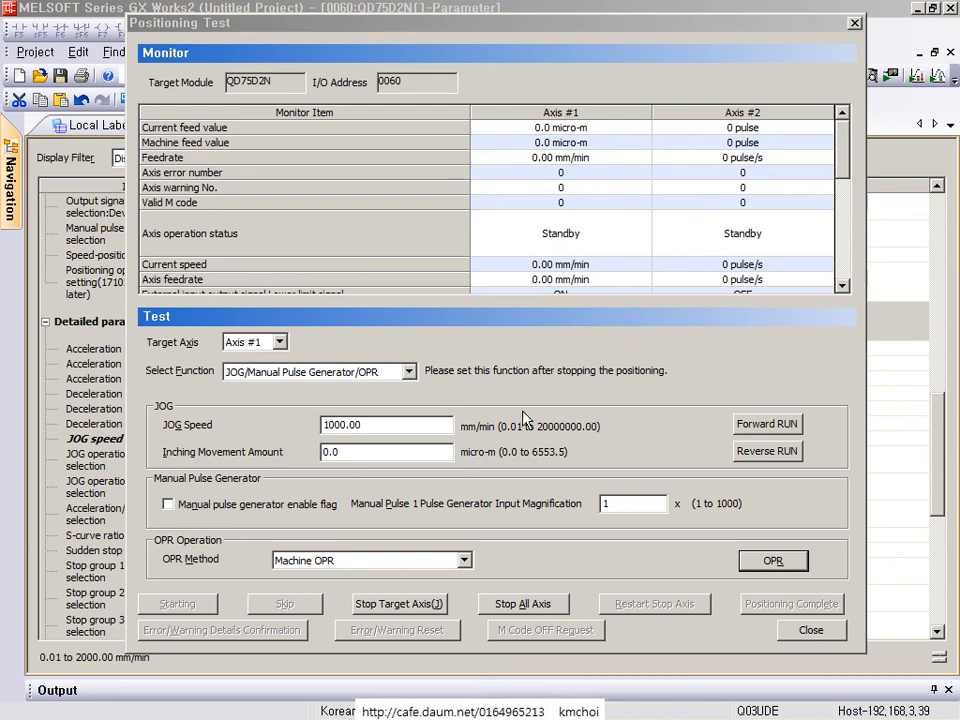
key(ctrl+2)
drag(111, 600, 301, 673)
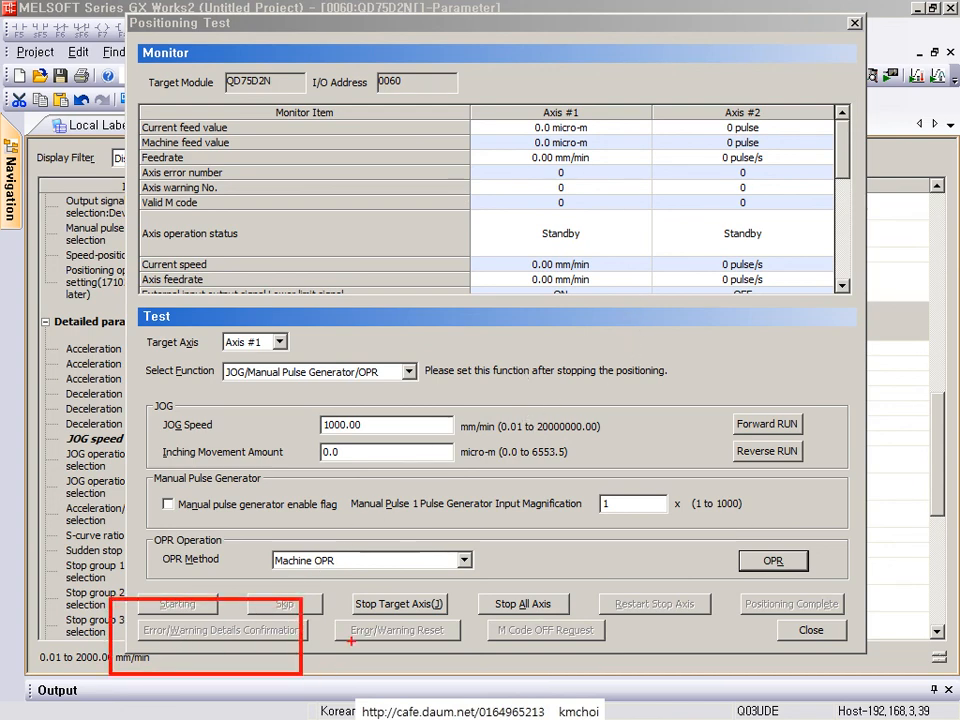
drag(318, 597, 478, 677)
key(Escape)
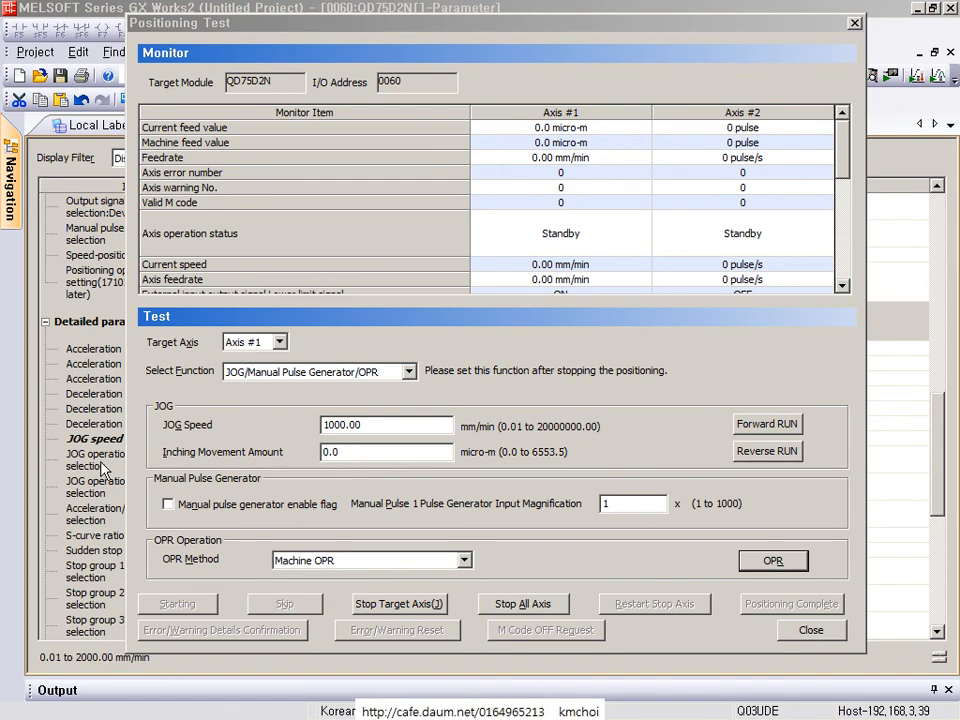
- Look through the Positioning start signal, New Speed and Current Value Changing test functions, and close the Positioning Test
click(250, 373)
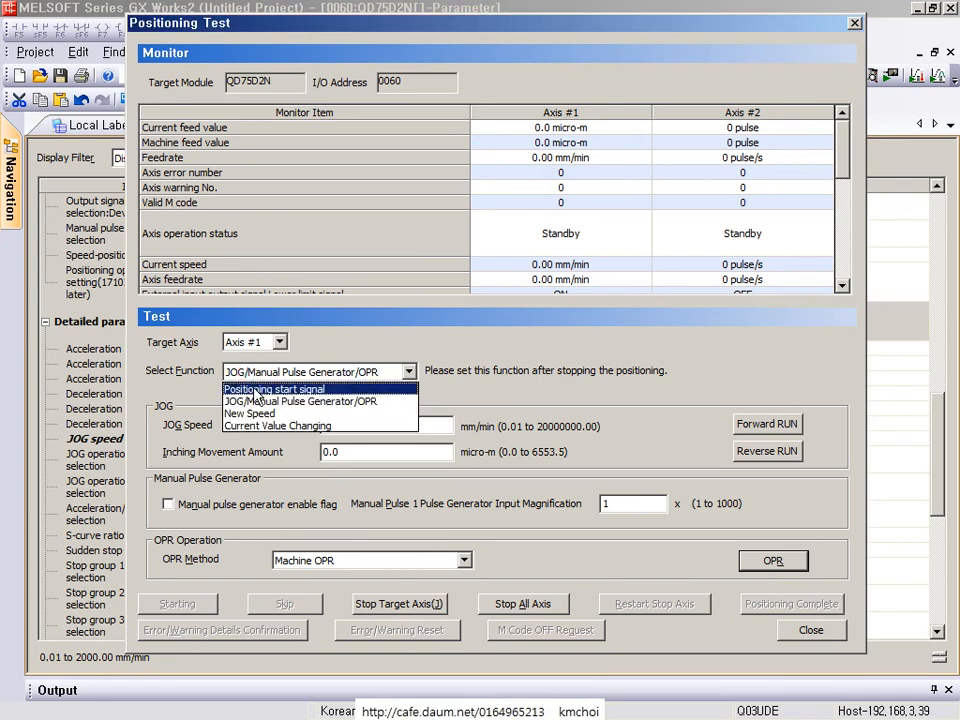
click(252, 389)
click(250, 372)
click(252, 413)
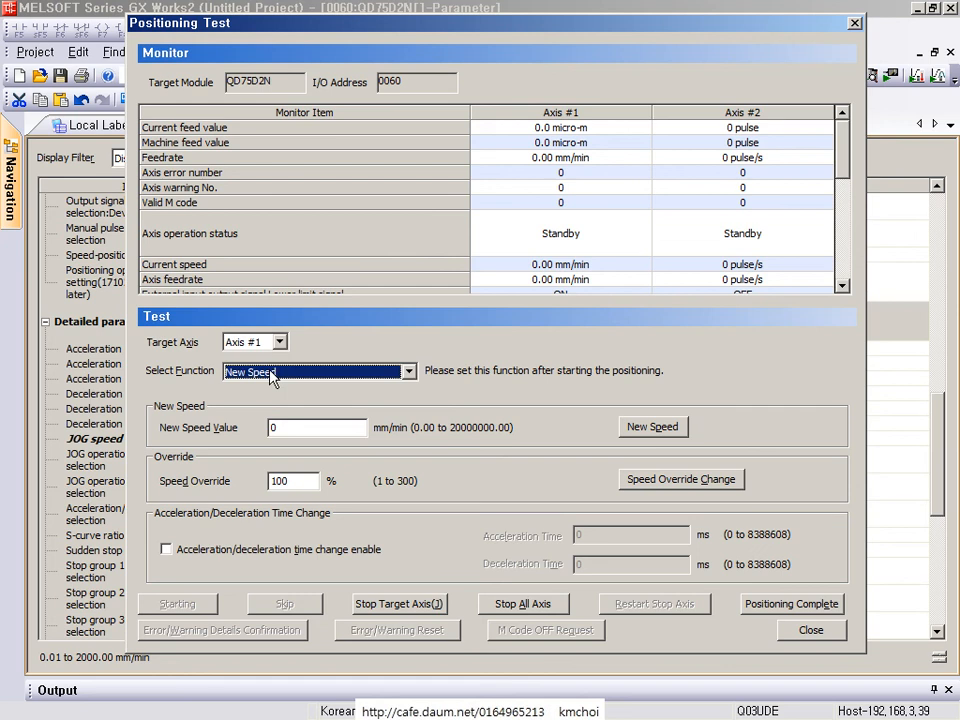
click(271, 375)
click(276, 427)
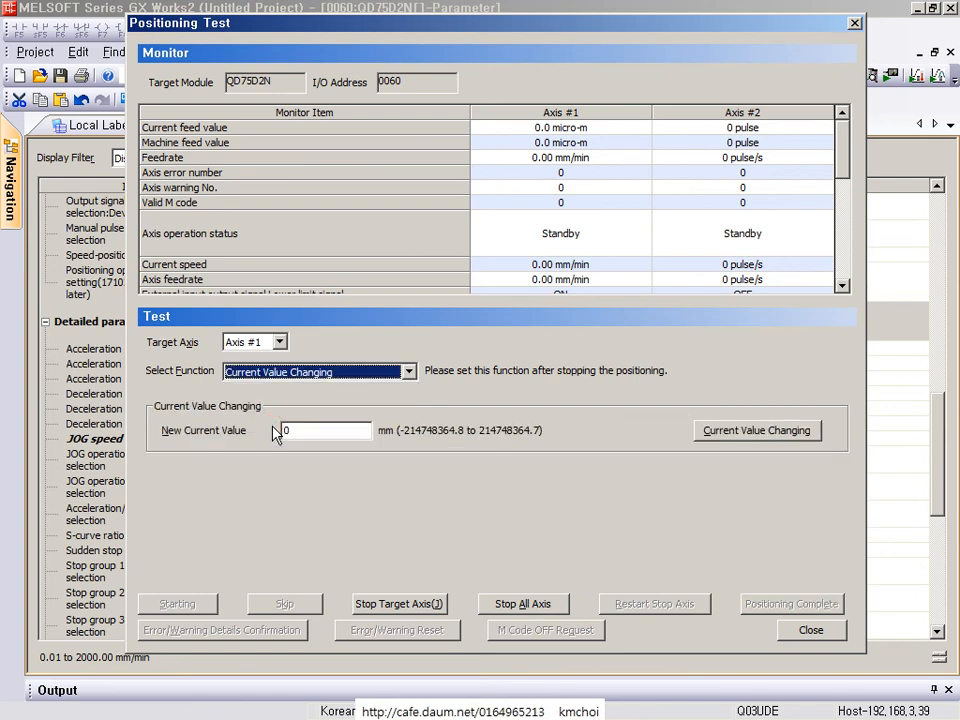
click(262, 372)
click(251, 385)
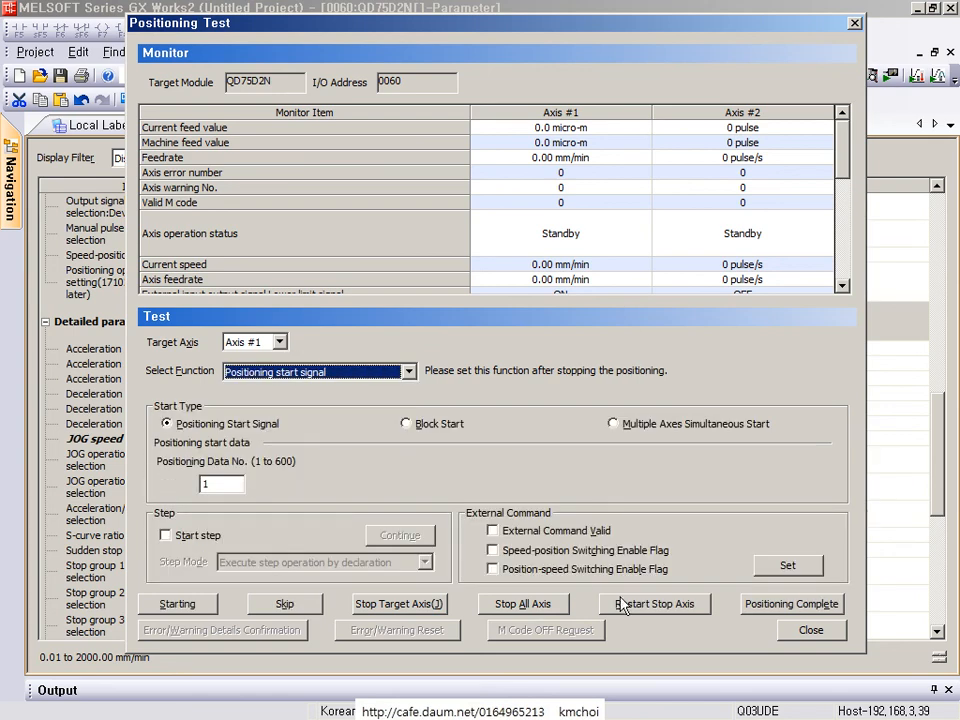
click(828, 631)
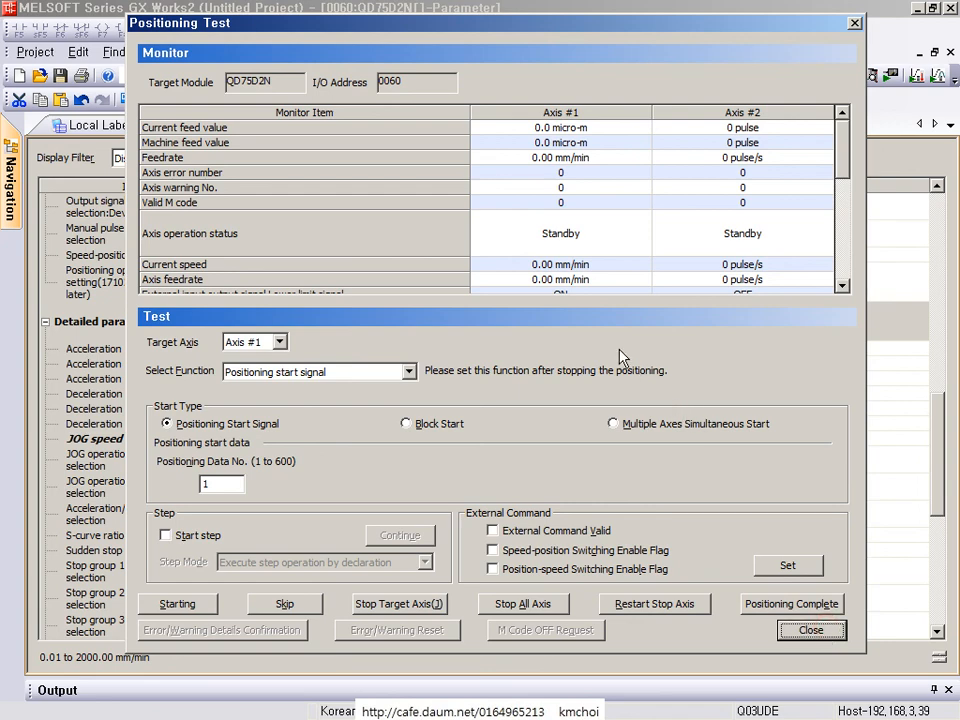